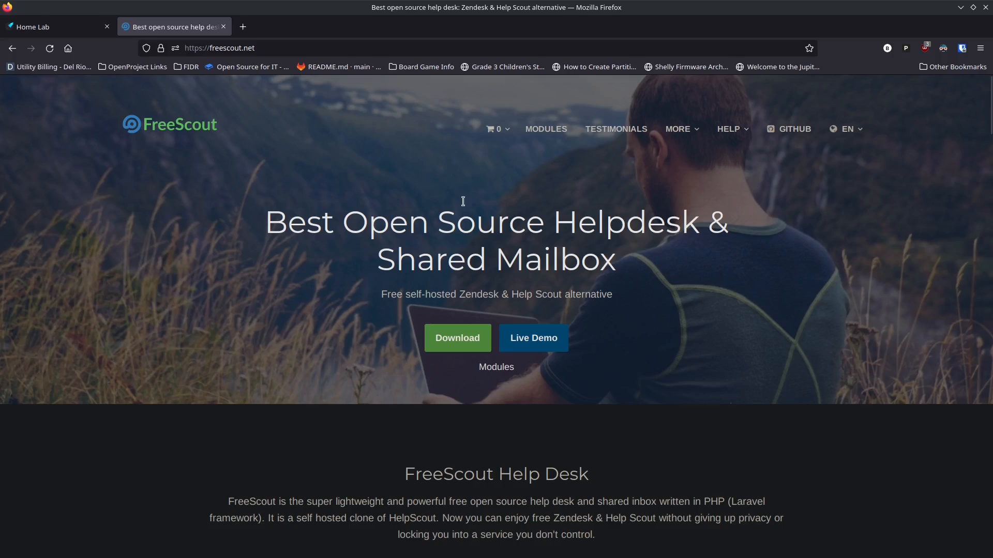
- Open the FreeScout modules page and examine the available modules, their descriptions and their prices
{"action": "left_click", "coordinate": [558, 135]}
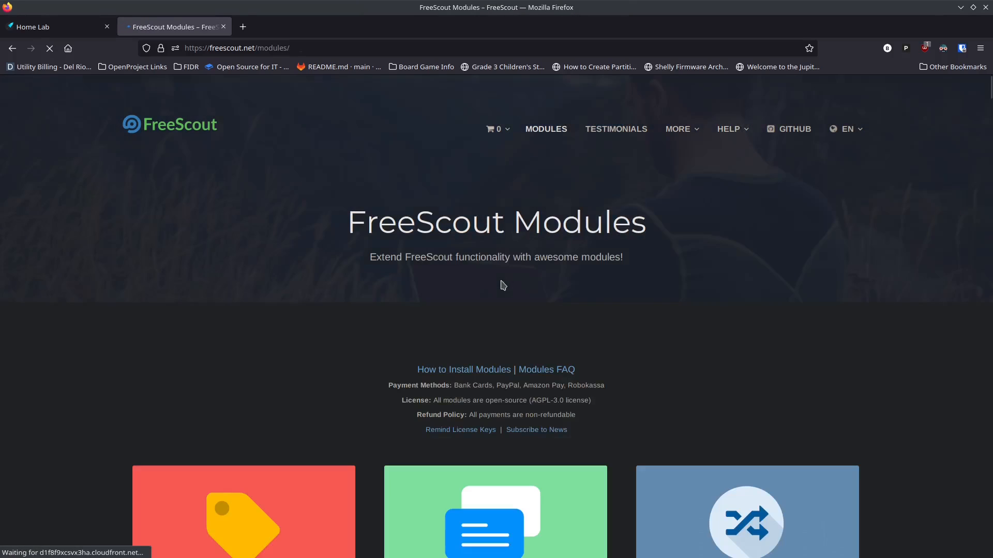
{"action": "scroll", "coordinate": [355, 333], "scroll_direction": "down", "scroll_amount": 2}
{"action": "scroll", "coordinate": [355, 332], "scroll_direction": "down", "scroll_amount": 3}
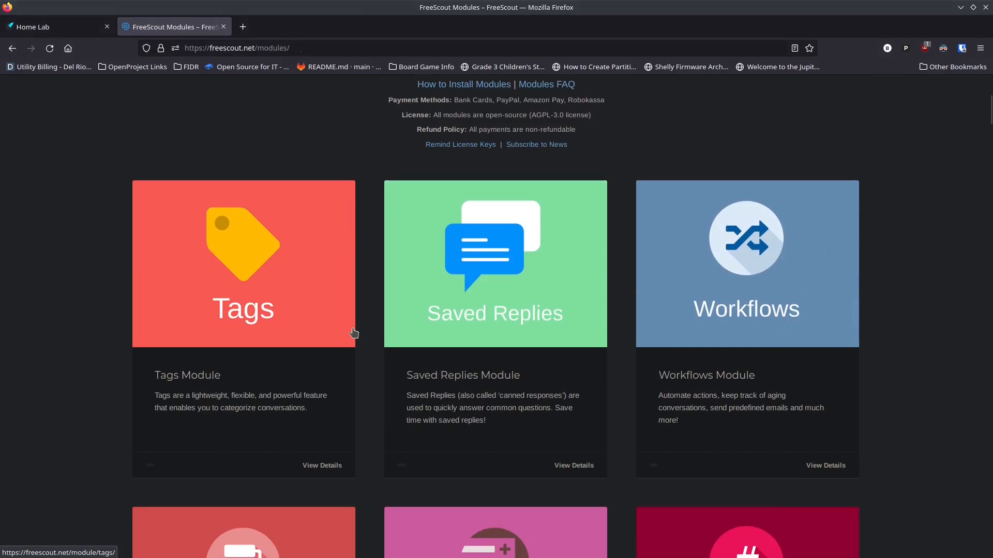
{"action": "scroll", "coordinate": [355, 332], "scroll_direction": "down", "scroll_amount": 1}
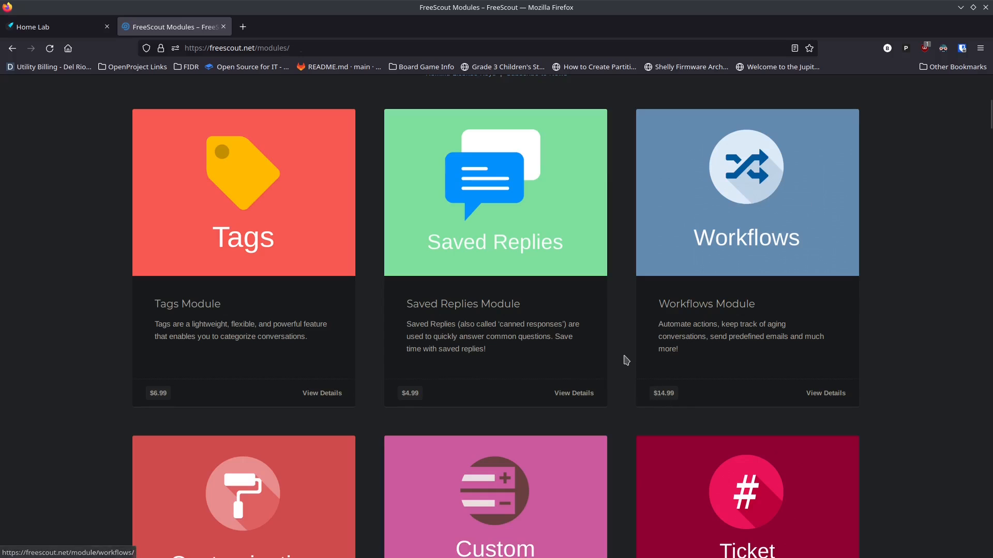
{"action": "scroll", "coordinate": [623, 358], "scroll_direction": "down", "scroll_amount": 3}
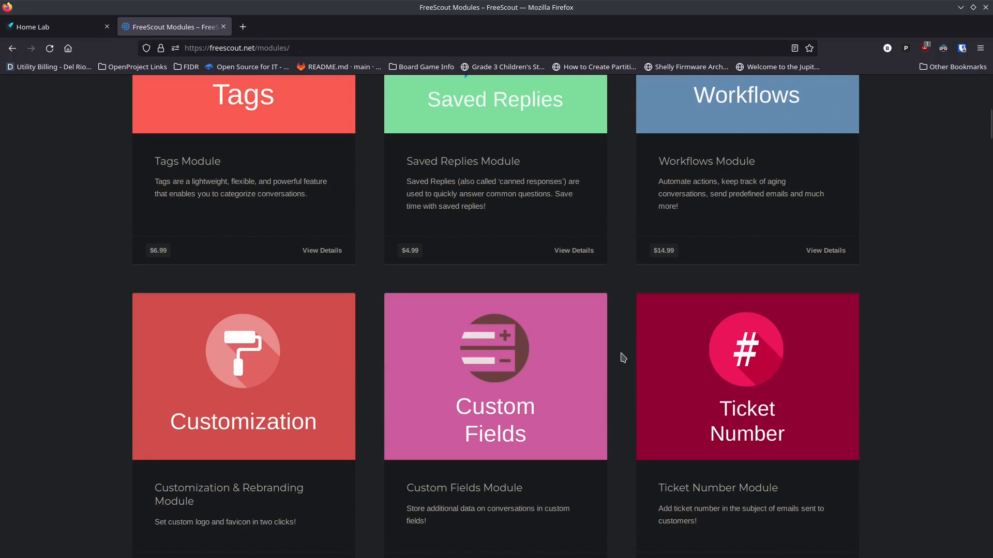
{"action": "scroll", "coordinate": [623, 358], "scroll_direction": "down", "scroll_amount": 5}
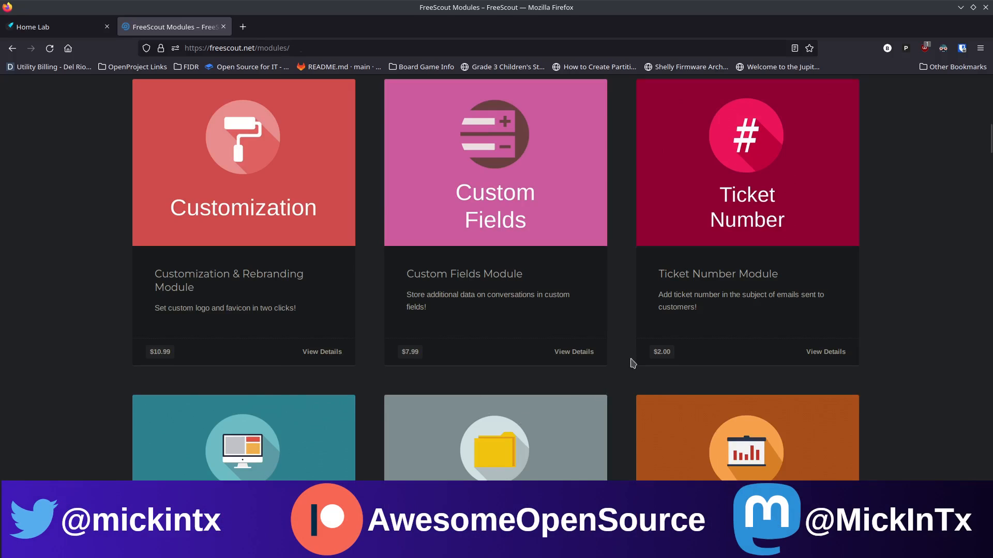
{"action": "scroll", "coordinate": [630, 361], "scroll_direction": "down", "scroll_amount": 2}
{"action": "scroll", "coordinate": [630, 361], "scroll_direction": "down", "scroll_amount": 3}
{"action": "scroll", "coordinate": [630, 362], "scroll_direction": "down", "scroll_amount": 2}
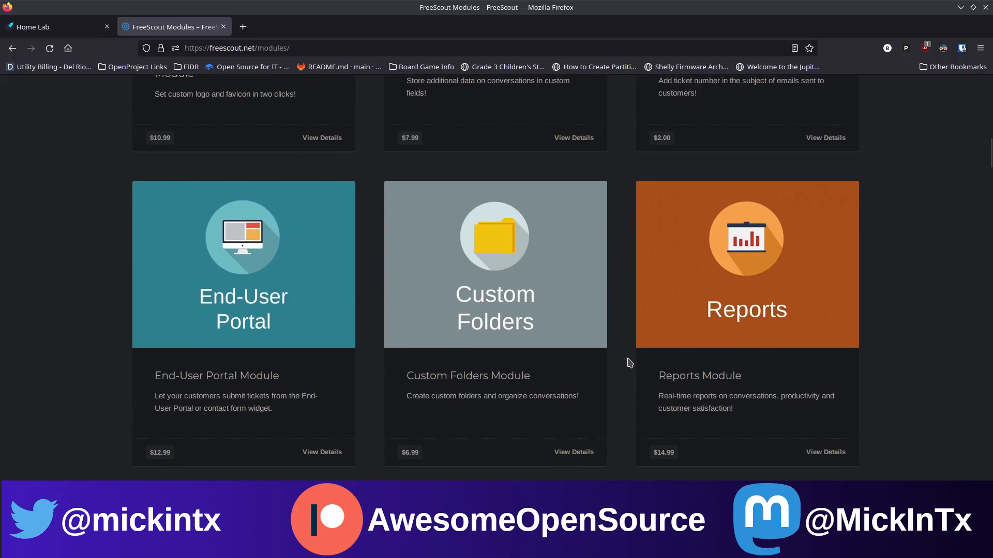
{"action": "scroll", "coordinate": [630, 362], "scroll_direction": "down", "scroll_amount": 2}
{"action": "scroll", "coordinate": [630, 362], "scroll_direction": "down", "scroll_amount": 3}
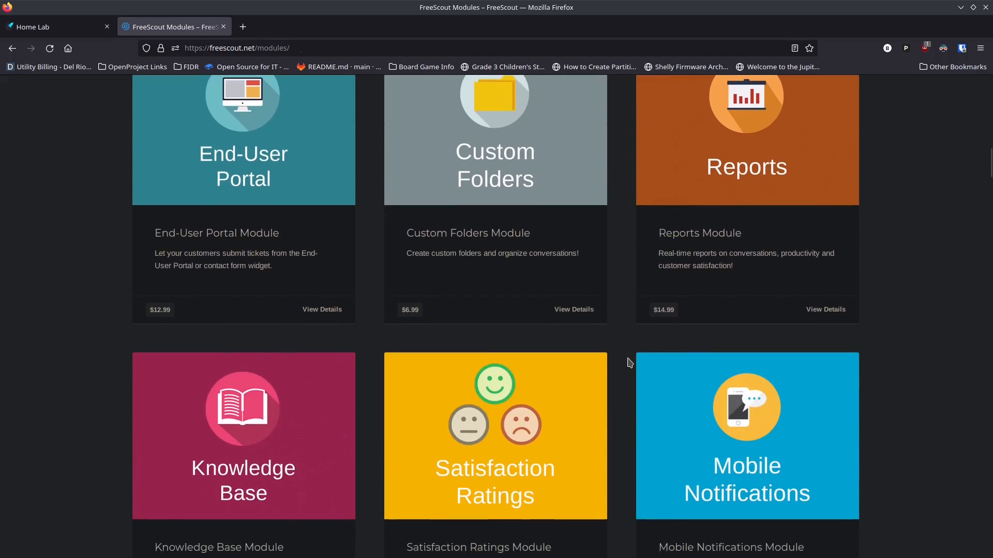
{"action": "scroll", "coordinate": [630, 362], "scroll_direction": "down", "scroll_amount": 3}
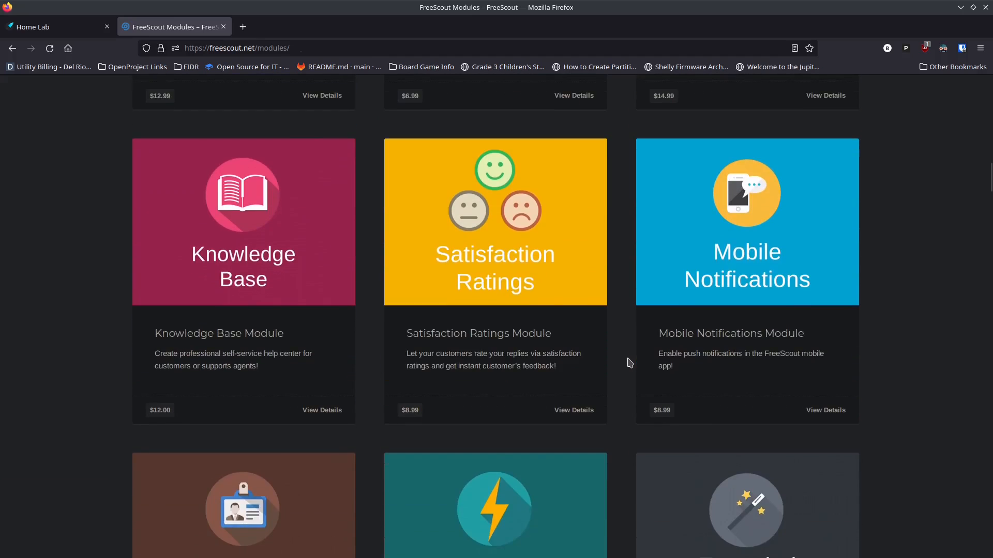
{"action": "scroll", "coordinate": [623, 370], "scroll_direction": "down", "scroll_amount": 2}
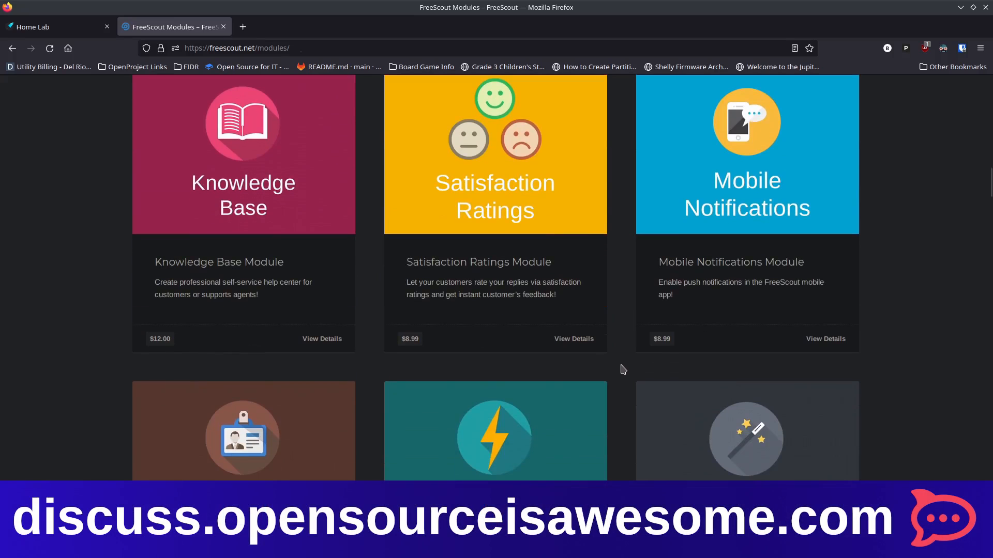
{"action": "scroll", "coordinate": [624, 370], "scroll_direction": "down", "scroll_amount": 1}
{"action": "scroll", "coordinate": [623, 369], "scroll_direction": "down", "scroll_amount": 1}
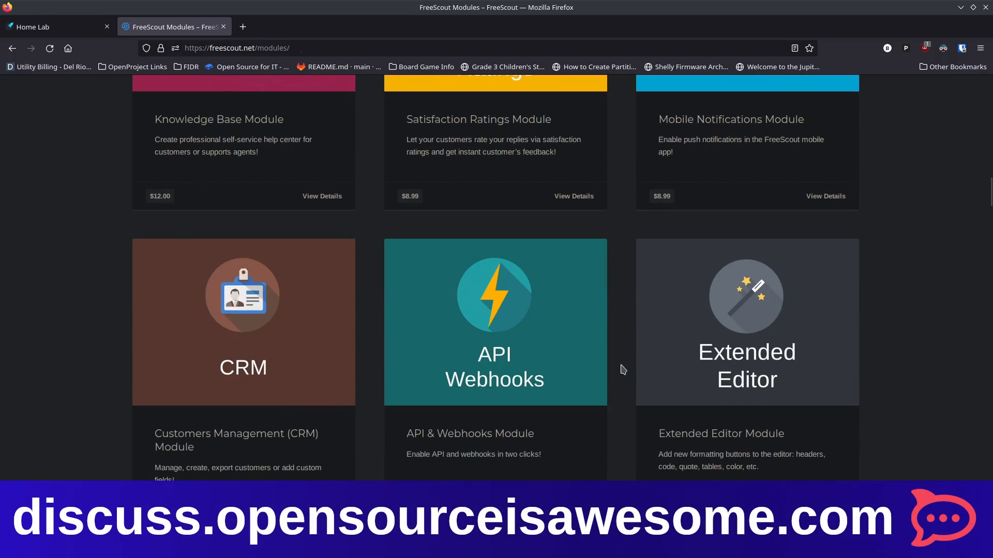
{"action": "scroll", "coordinate": [623, 370], "scroll_direction": "down", "scroll_amount": 1}
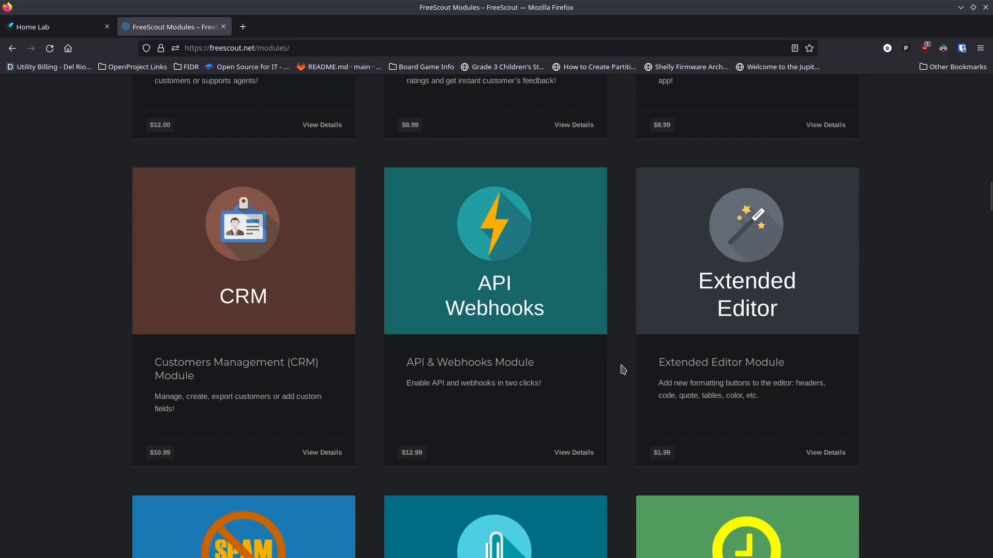
{"action": "scroll", "coordinate": [623, 370], "scroll_direction": "down", "scroll_amount": 1}
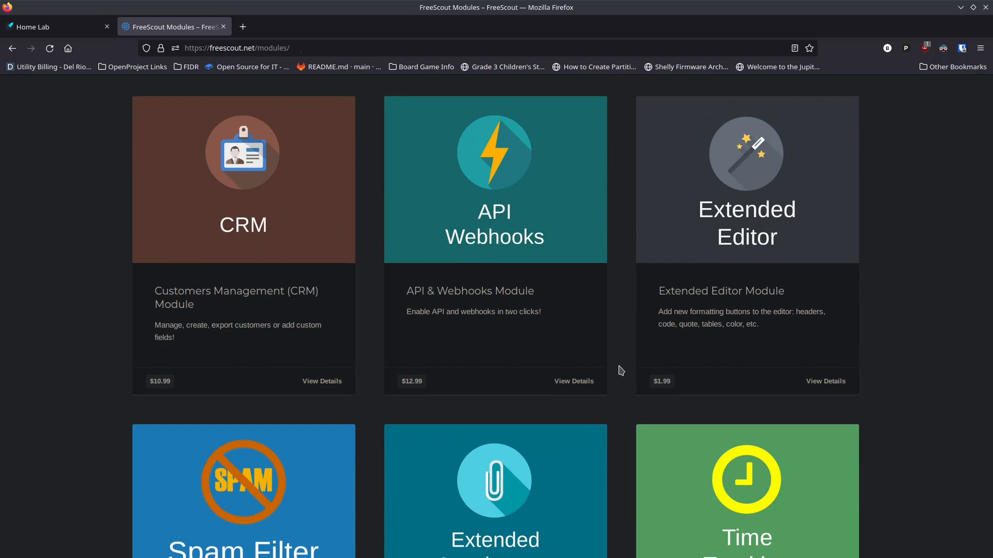
{"action": "scroll", "coordinate": [620, 371], "scroll_direction": "down", "scroll_amount": 20}
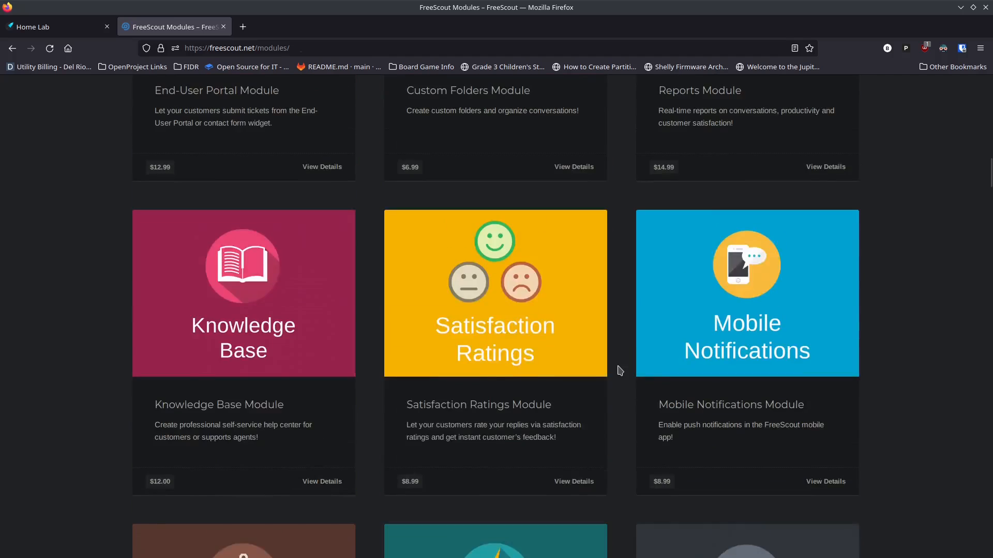
{"action": "scroll", "coordinate": [619, 371], "scroll_direction": "up", "scroll_amount": 8}
{"action": "scroll", "coordinate": [619, 371], "scroll_direction": "up", "scroll_amount": 10}
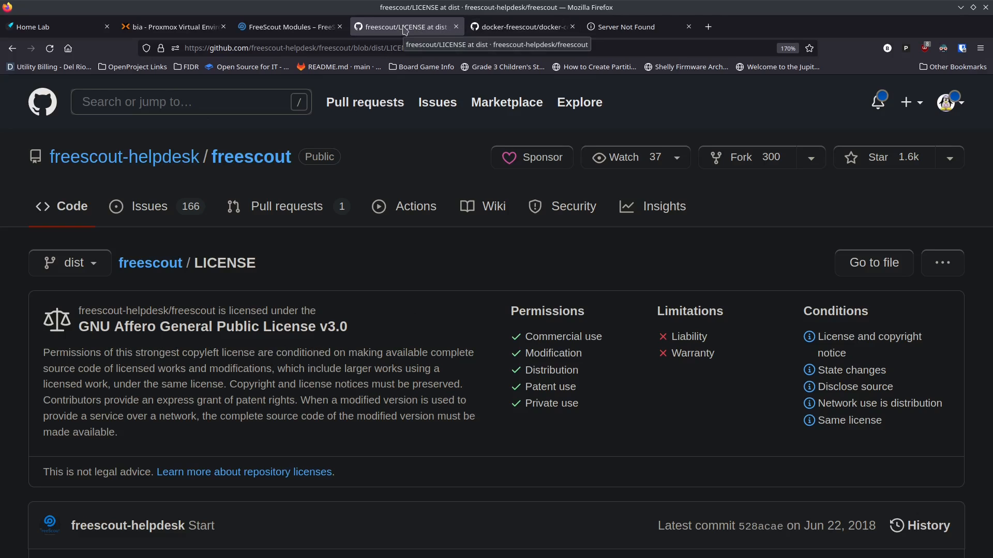
- Open the main page of the tiredofit/docker-freescout repository and look over its file list and README
{"action": "left_click", "coordinate": [524, 30]}
{"action": "scroll", "coordinate": [333, 274], "scroll_direction": "up", "scroll_amount": 5}
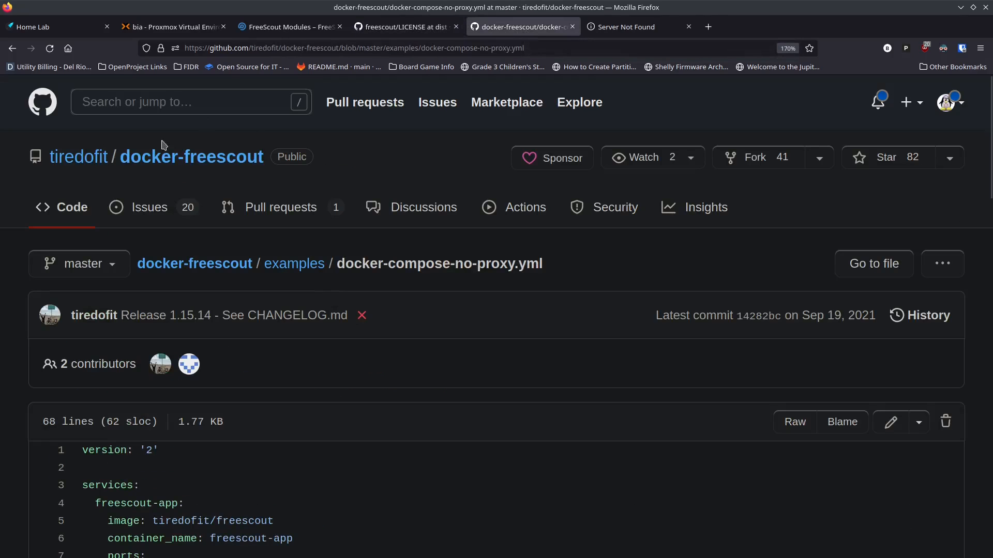
{"action": "mouse_move", "coordinate": [78, 158]}
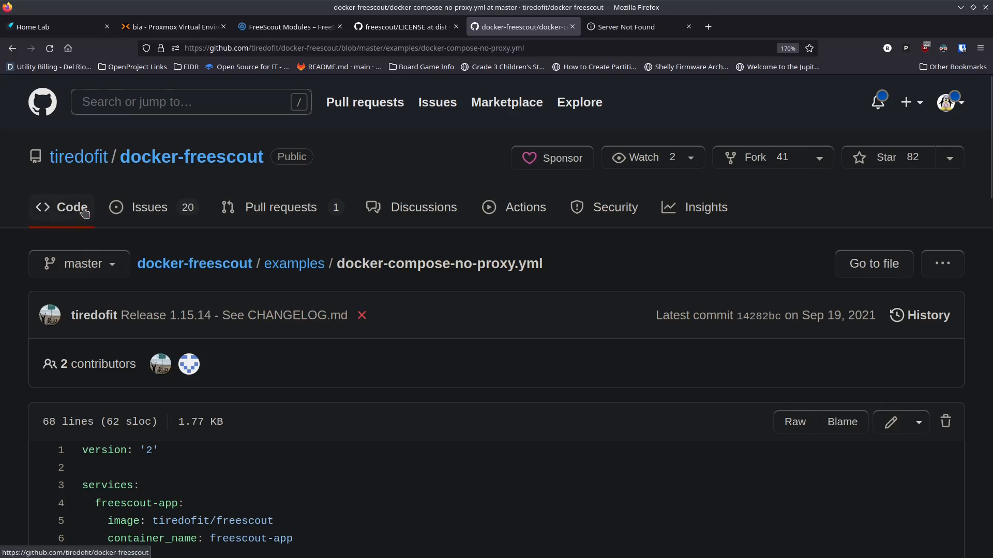
{"action": "left_click", "coordinate": [75, 208]}
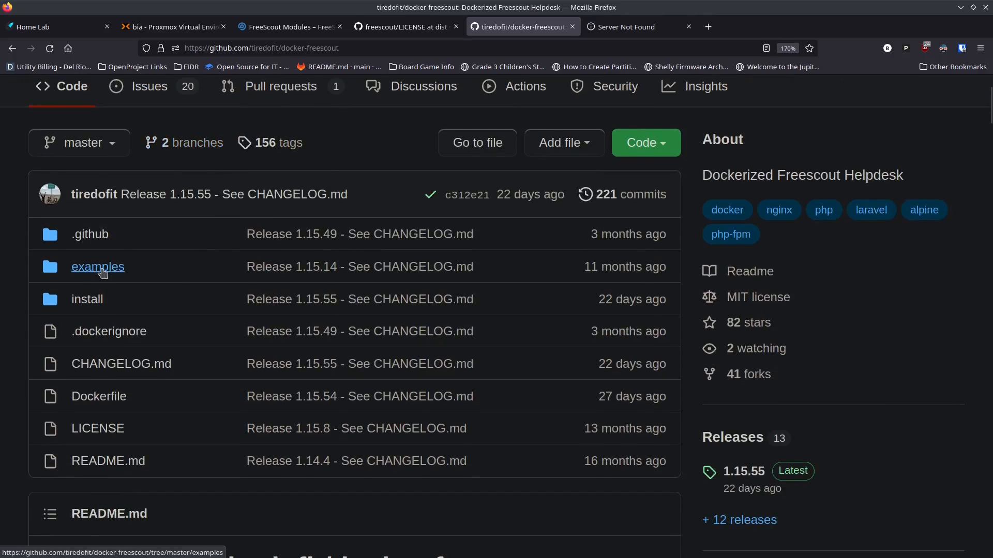
{"action": "scroll", "coordinate": [108, 271], "scroll_direction": "down", "scroll_amount": 10}
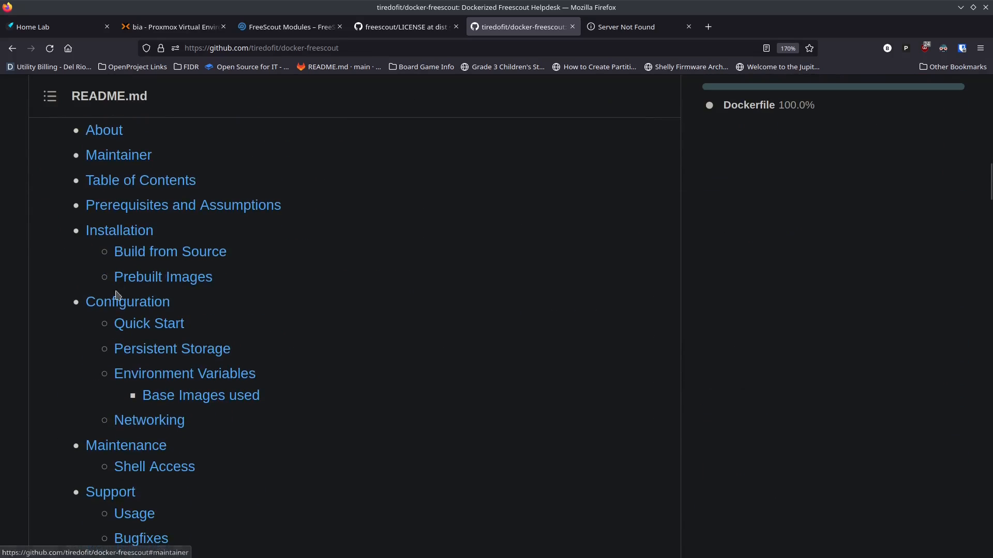
{"action": "scroll", "coordinate": [122, 385], "scroll_direction": "up", "scroll_amount": 7}
{"action": "scroll", "coordinate": [122, 386], "scroll_direction": "up", "scroll_amount": 5}
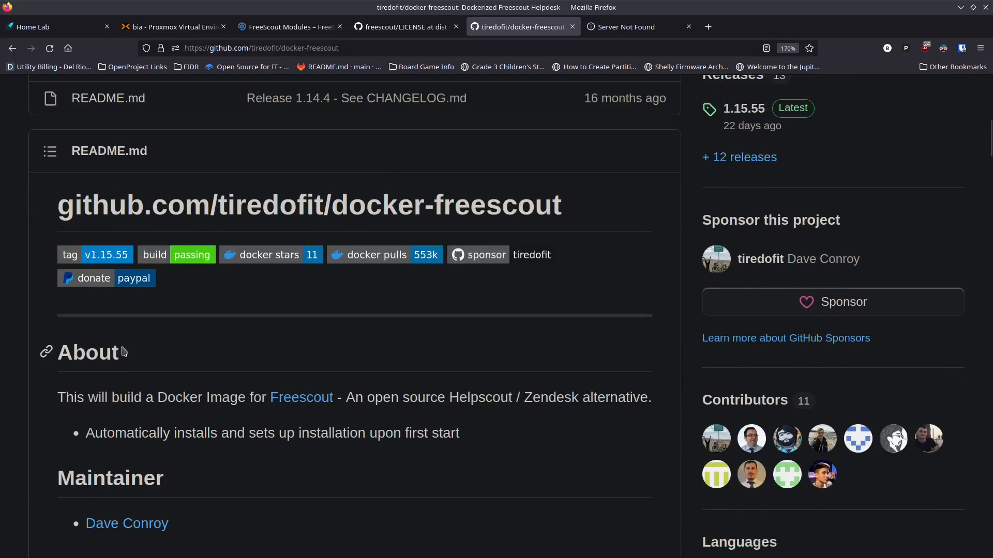
{"action": "scroll", "coordinate": [123, 256], "scroll_direction": "up", "scroll_amount": 2}
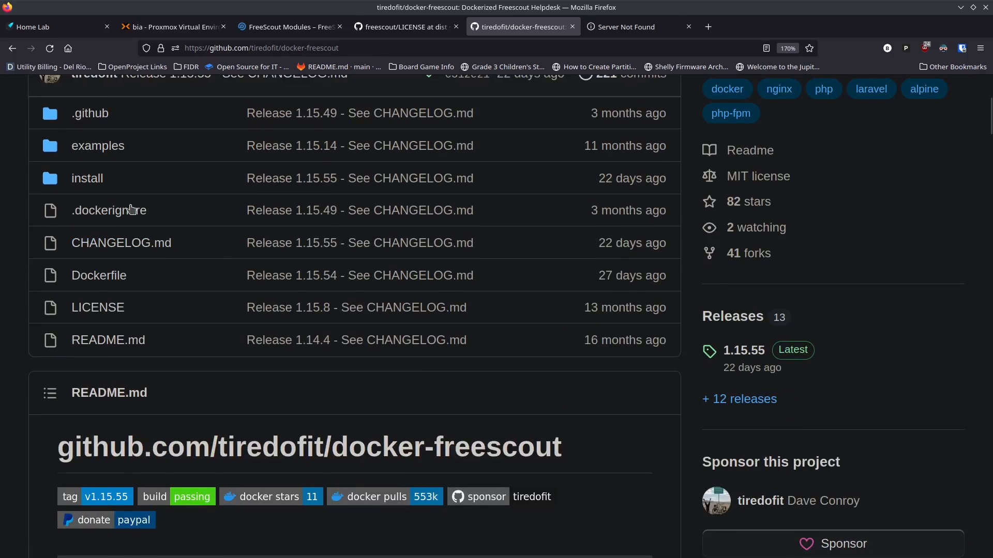
- Open docker-compose-no-proxy.yml from the repository's examples folder and review its service definitions
{"action": "left_click", "coordinate": [109, 149]}
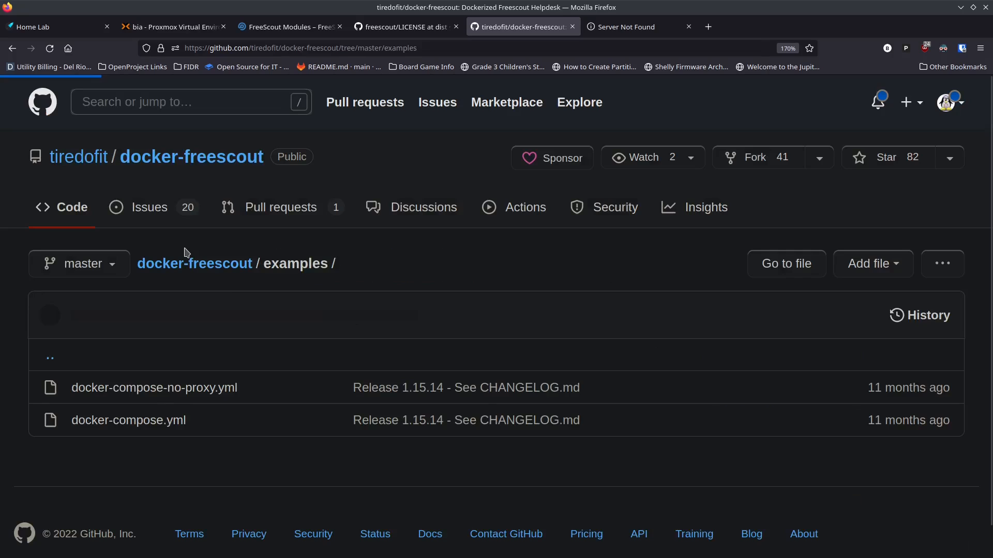
{"action": "scroll", "coordinate": [293, 310], "scroll_direction": "down", "scroll_amount": 1}
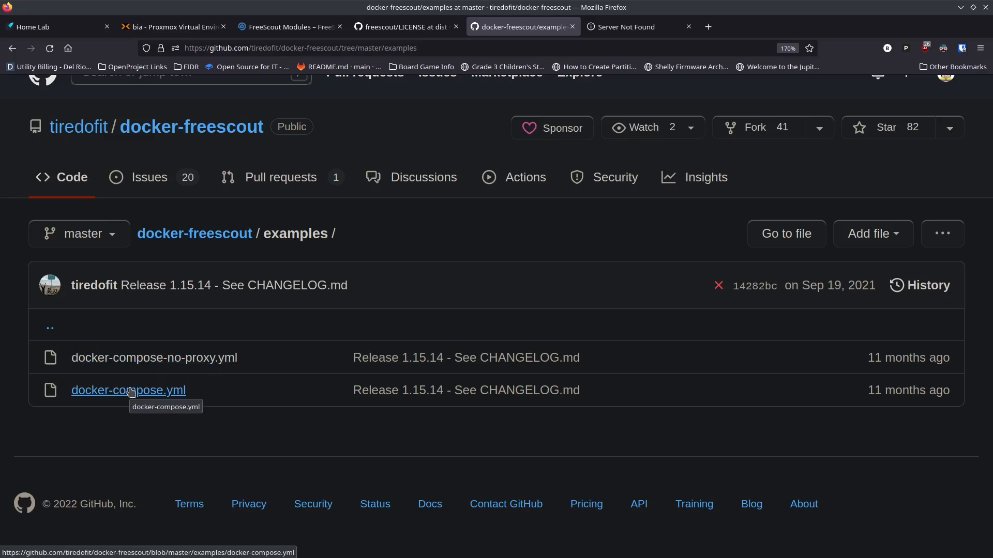
{"action": "left_click", "coordinate": [181, 361]}
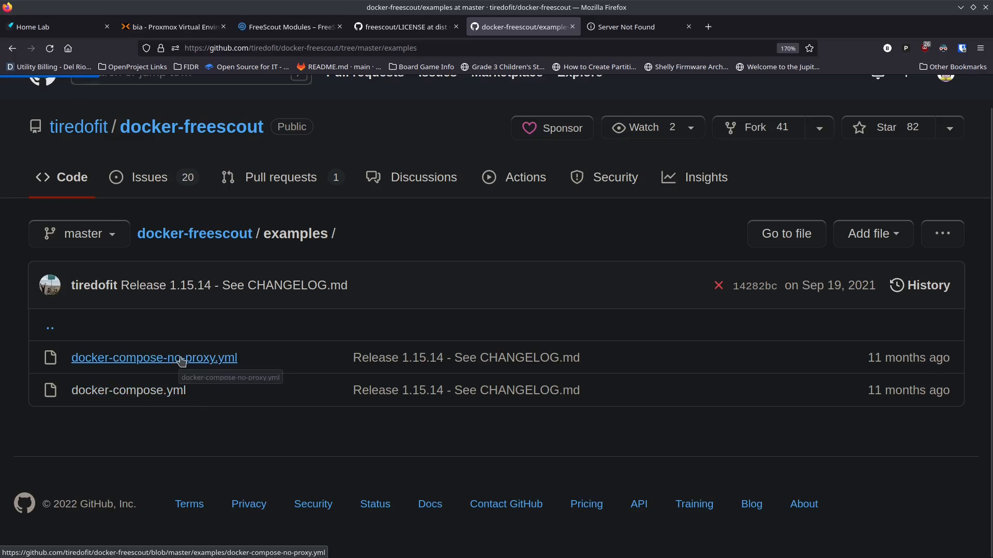
{"action": "scroll", "coordinate": [350, 367], "scroll_direction": "down", "scroll_amount": 3}
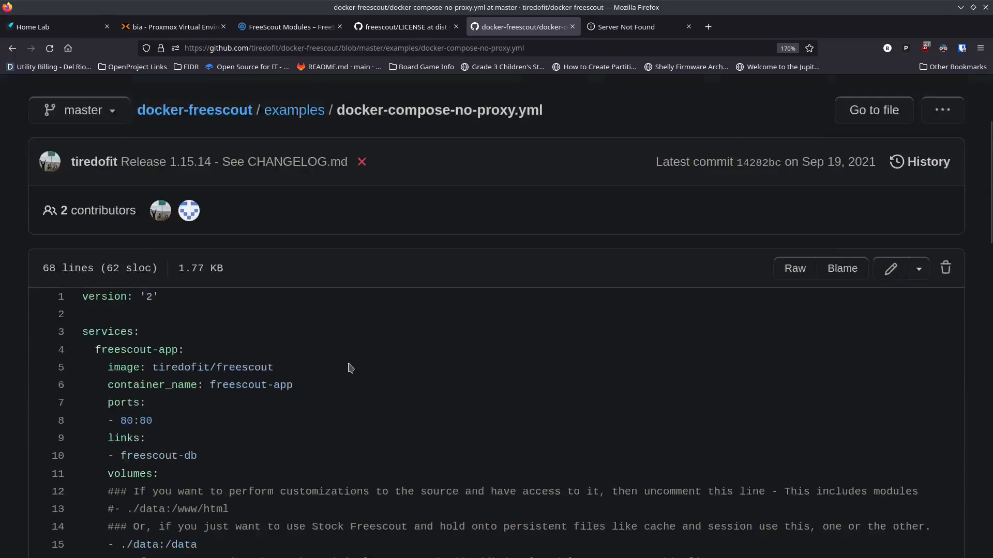
{"action": "scroll", "coordinate": [350, 367], "scroll_direction": "down", "scroll_amount": 2}
{"action": "scroll", "coordinate": [200, 319], "scroll_direction": "down", "scroll_amount": 8}
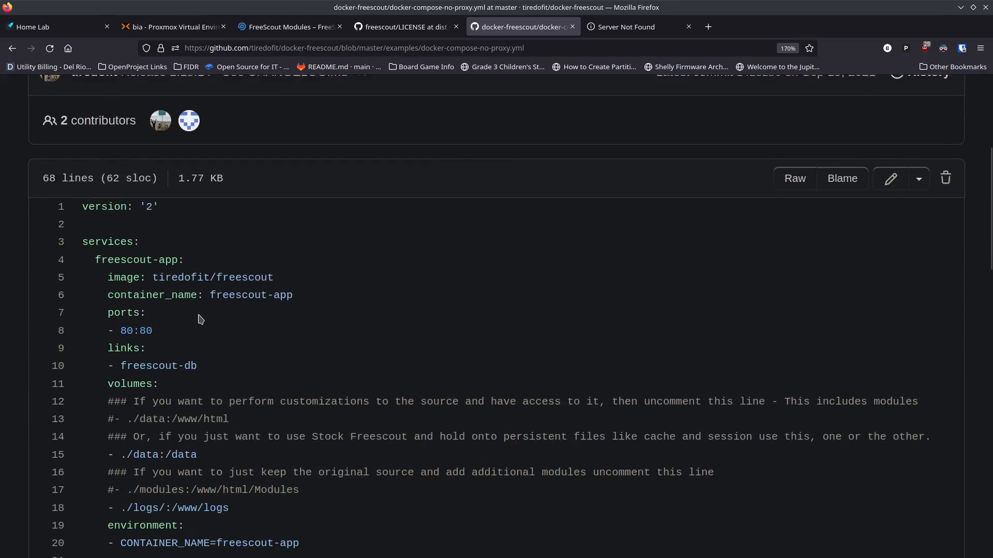
{"action": "scroll", "coordinate": [200, 317], "scroll_direction": "down", "scroll_amount": 4}
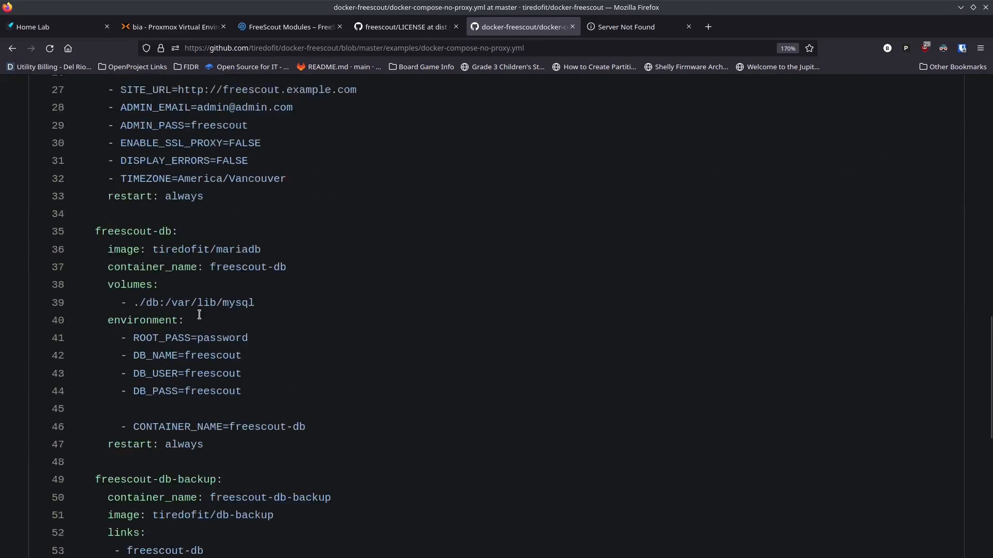
- Open the raw version of docker-compose-no-proxy.yml and select its entire text
{"action": "scroll", "coordinate": [233, 320], "scroll_direction": "up", "scroll_amount": 10}
{"action": "scroll", "coordinate": [308, 323], "scroll_direction": "up", "scroll_amount": 6}
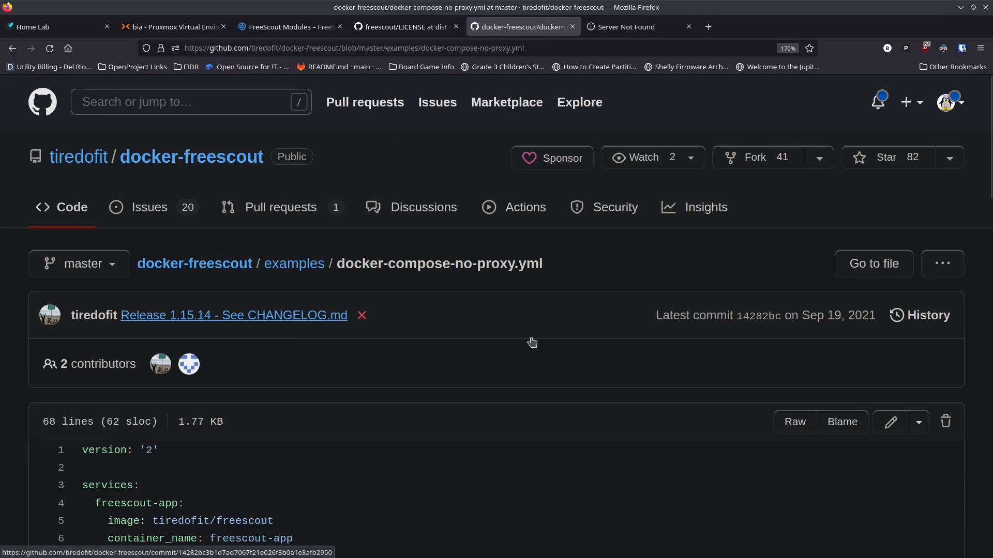
{"action": "left_click", "coordinate": [790, 427]}
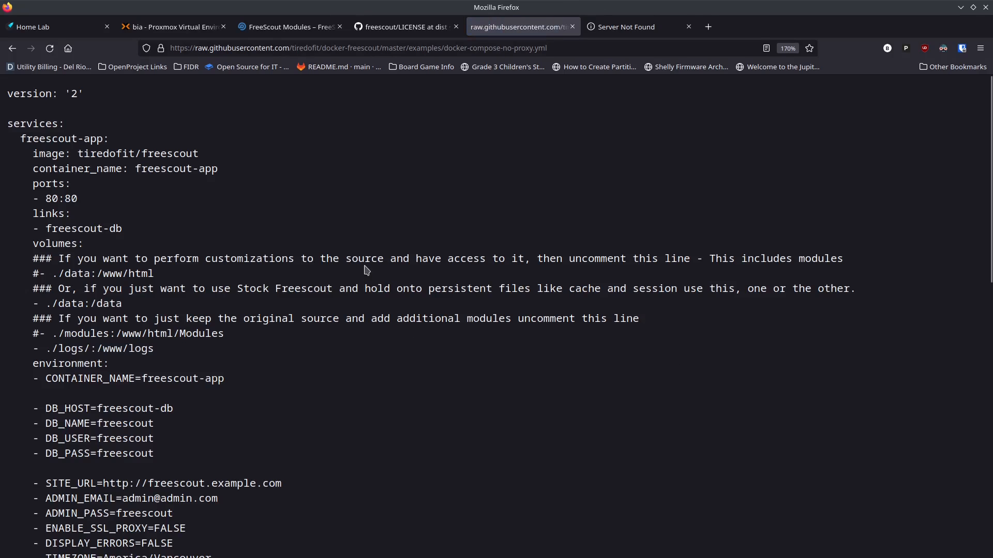
{"action": "key", "text": "ctrl+a"}
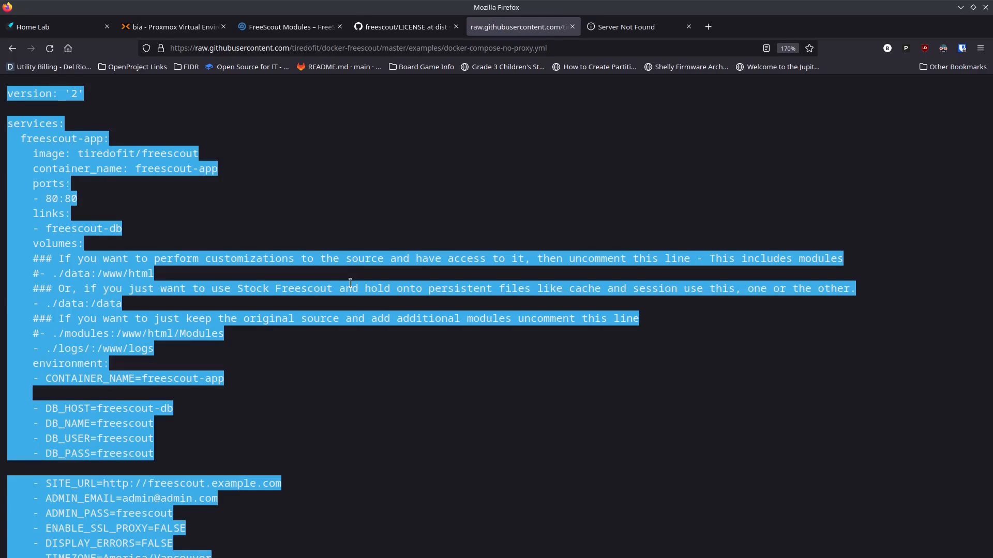
- Switch to the Konsole terminal, list the docker folder's contents and create a freescout directory in it
{"action": "key", "text": "alt+Tab"}
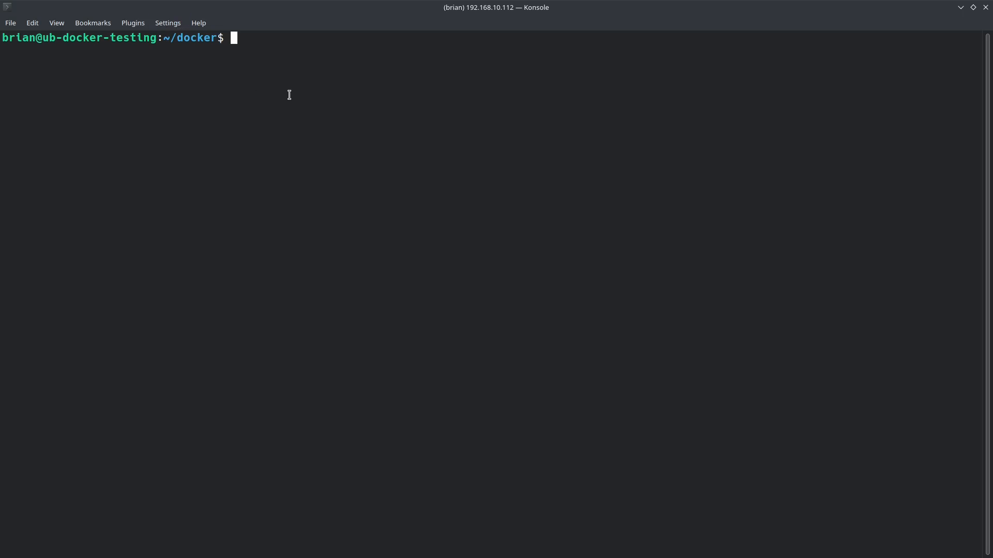
{"action": "type", "text": "ls"}
{"action": "key", "text": "Return"}
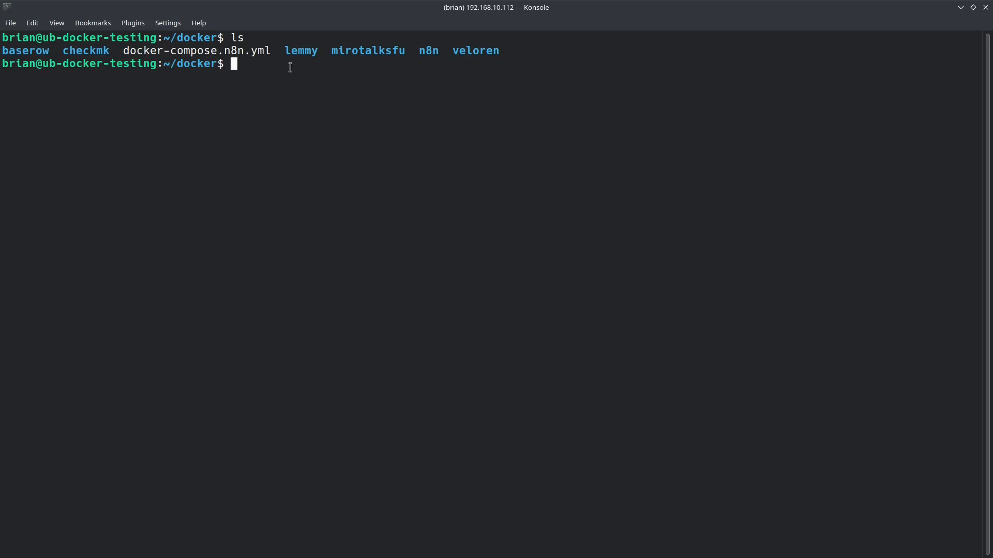
{"action": "type", "text": "mkdir freescout"}
{"action": "key", "text": "Return"}
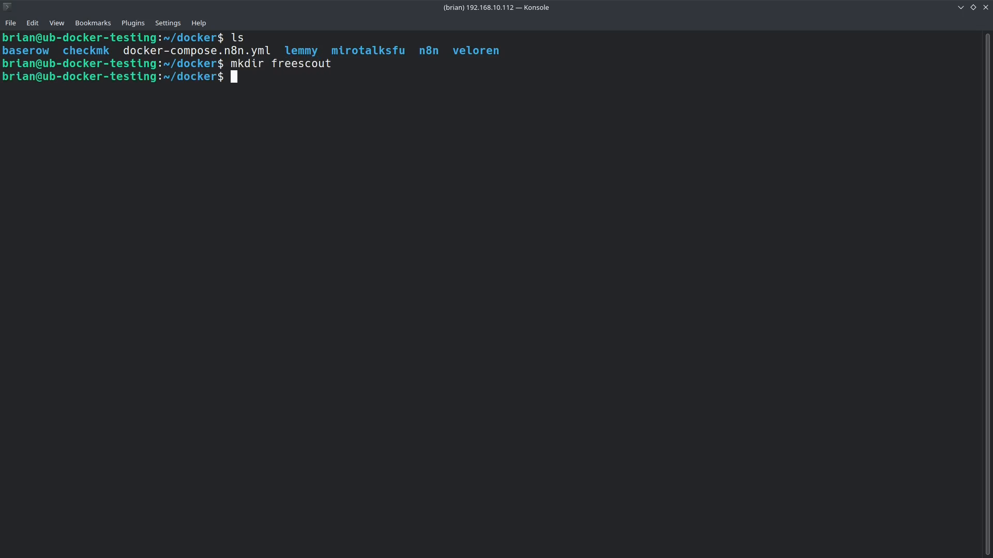
- Change into the freescout directory, then clear the terminal and enlarge its text
{"action": "type", "text": "cd fre"}
{"action": "key", "text": "Tab"}
{"action": "key", "text": "Return"}
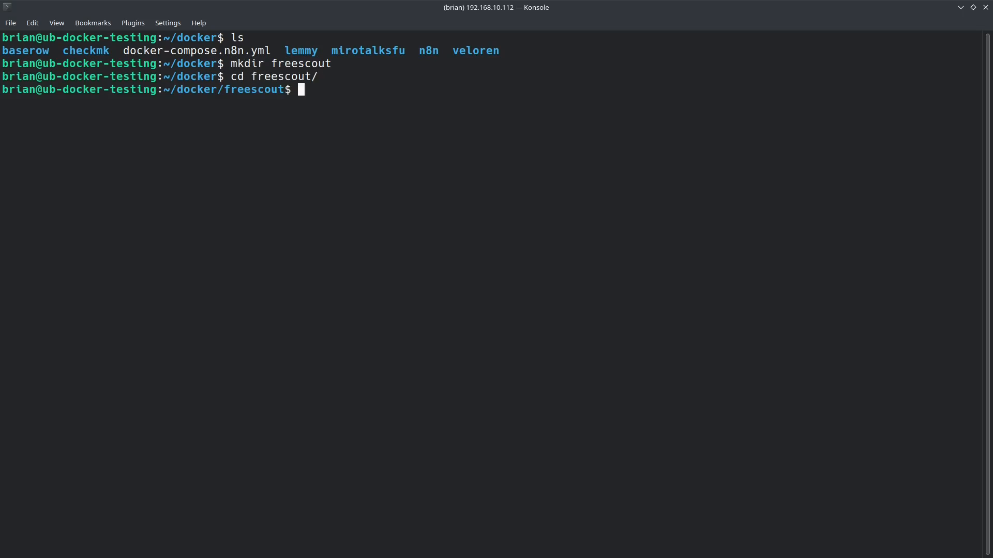
{"action": "type", "text": "clear"}
{"action": "key", "text": "Return"}
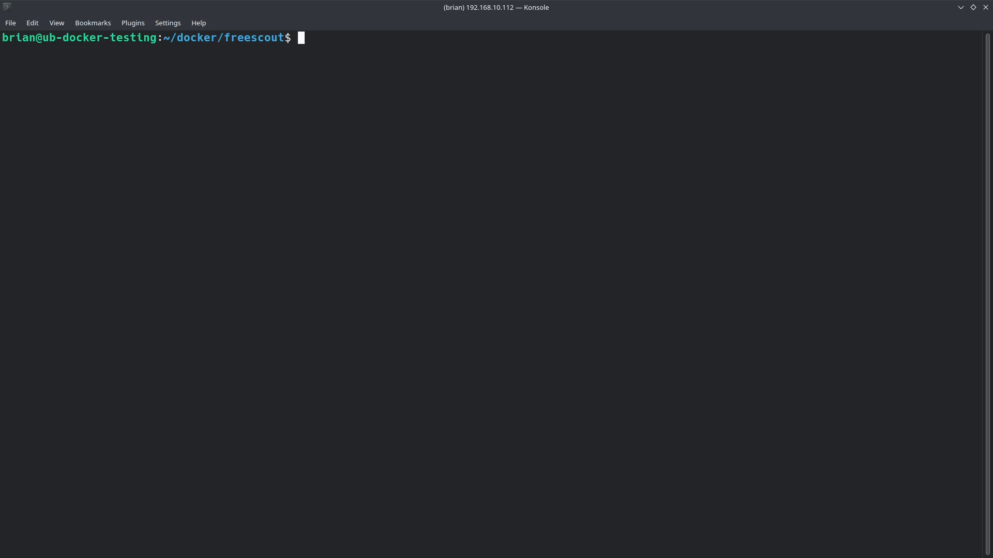
{"action": "key", "text": "ctrl+plus"}
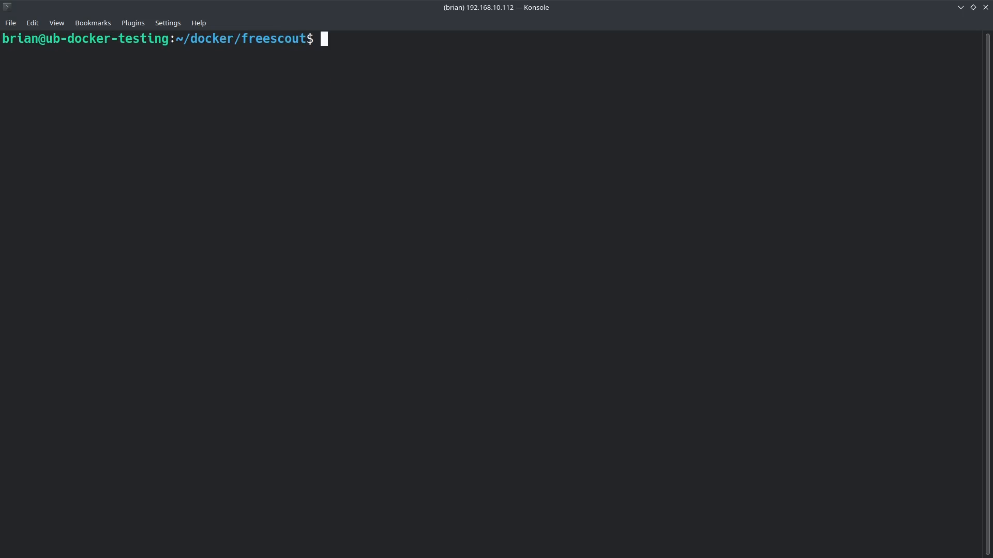
- Create docker-compose.yml in nano with the copied compose text as its content, and save it
{"action": "type", "text": "nano"}
{"action": "type", "text": "docker-compose."}
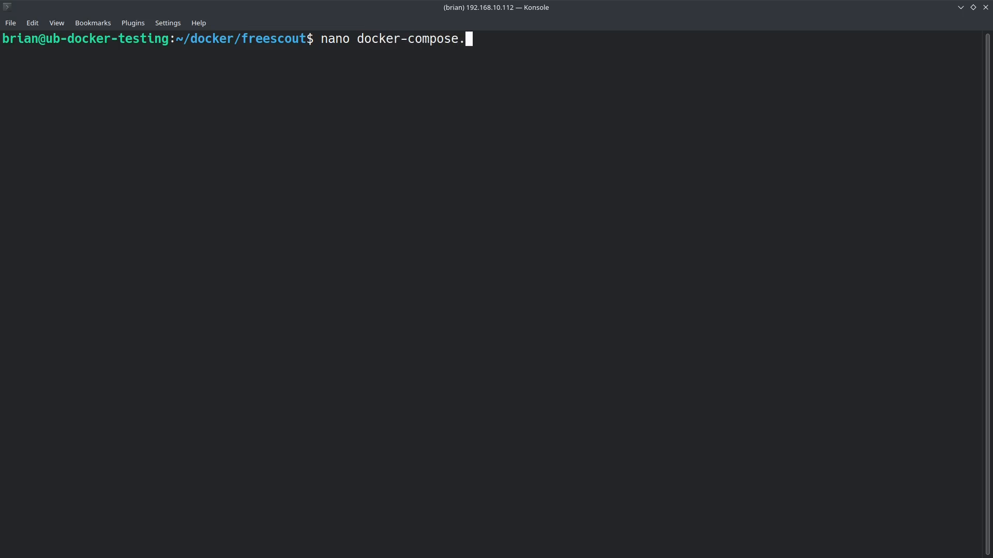
{"action": "type", "text": "yml"}
{"action": "key", "text": "Return"}
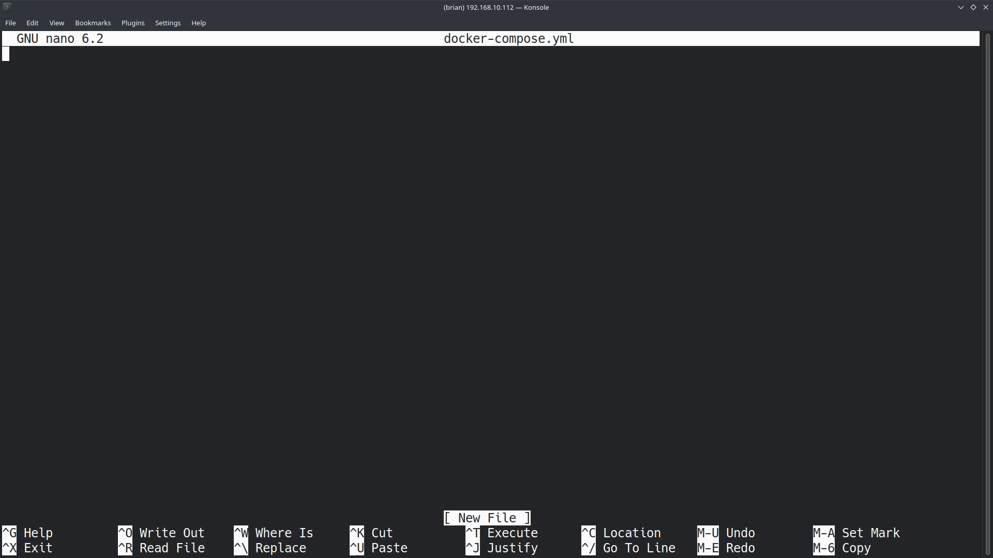
{"action": "key", "text": "ctrl+shift+v"}
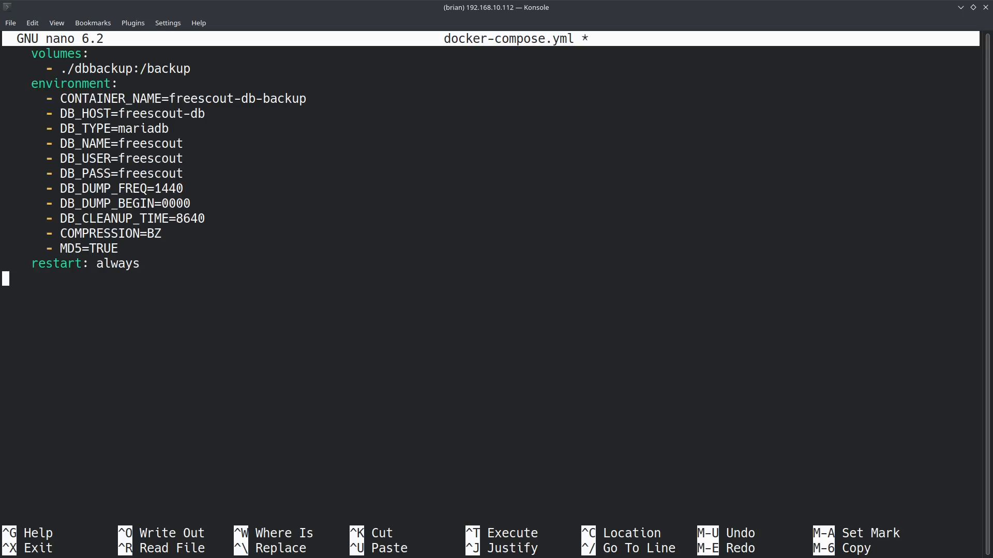
{"action": "key", "text": "Up"}
{"action": "key", "text": "Up"}
{"action": "key", "text": "Up"}
{"action": "key", "text": "Up"}
{"action": "key", "text": "Up"}
{"action": "key", "text": "Up"}
{"action": "key", "text": "Up"}
{"action": "key", "text": "Up"}
{"action": "key", "text": "Up"}
{"action": "key", "text": "Up"}
{"action": "key", "text": "Up"}
{"action": "key", "text": "Up"}
{"action": "key", "text": "Up"}
{"action": "key", "text": "Up"}
{"action": "key", "text": "Up"}
{"action": "key", "text": "Up"}
{"action": "key", "text": "Up"}
{"action": "key", "text": "Up"}
{"action": "key", "text": "Up"}
{"action": "key", "text": "Up"}
{"action": "key", "text": "Up"}
{"action": "key", "text": "ctrl+o"}
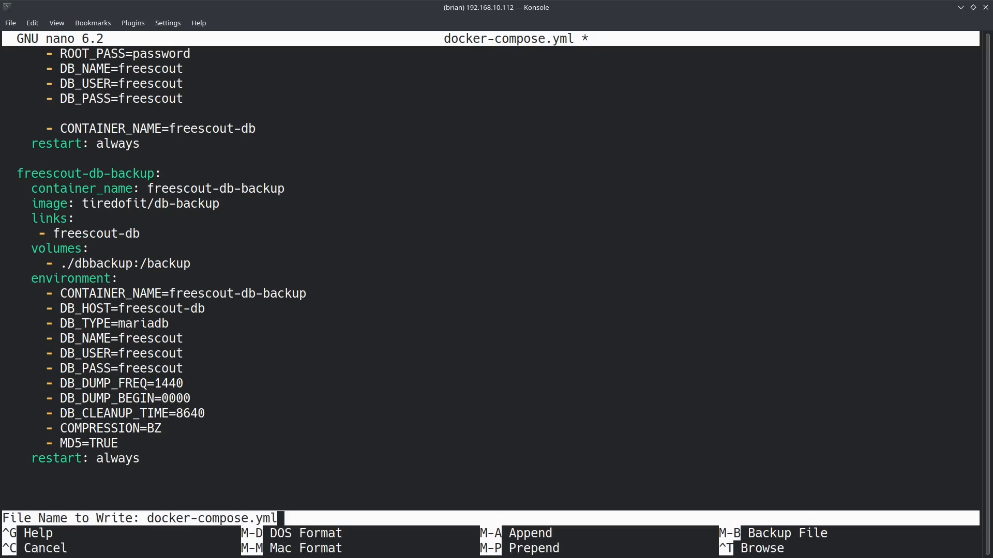
{"action": "key", "text": "Return"}
- Remove the whitespace-only line between CONTAINER_NAME and DB_HOST in the freescout-app environment section
{"action": "key", "text": "Up"}
{"action": "key", "text": "Up"}
{"action": "key", "text": "Up"}
{"action": "key", "text": "Up"}
{"action": "key", "text": "Up"}
{"action": "key", "text": "Up"}
{"action": "key", "text": "Up"}
{"action": "key", "text": "Up"}
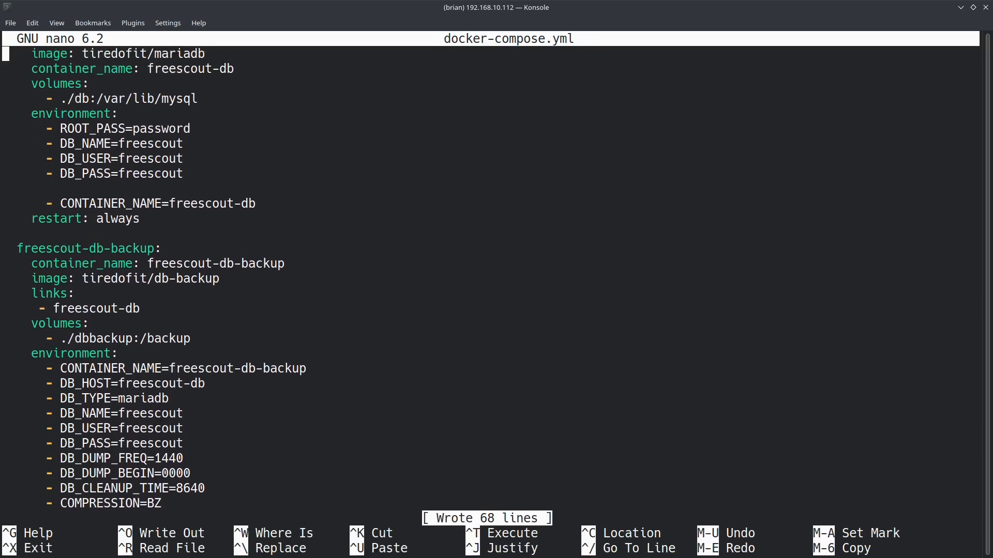
{"action": "key", "text": "Up"}
{"action": "key", "text": "Up"}
{"action": "key", "text": "Up"}
{"action": "key", "text": "Up"}
{"action": "key", "text": "Up"}
{"action": "key", "text": "Up"}
{"action": "key", "text": "Up"}
{"action": "key", "text": "Up"}
{"action": "key", "text": "Up"}
{"action": "key", "text": "Up"}
{"action": "key", "text": "Up"}
{"action": "key", "text": "Up"}
{"action": "key", "text": "Up"}
{"action": "key", "text": "Up"}
{"action": "key", "text": "Up"}
{"action": "key", "text": "Up"}
{"action": "key", "text": "Up"}
{"action": "key", "text": "Up"}
{"action": "key", "text": "Up"}
{"action": "key", "text": "Up"}
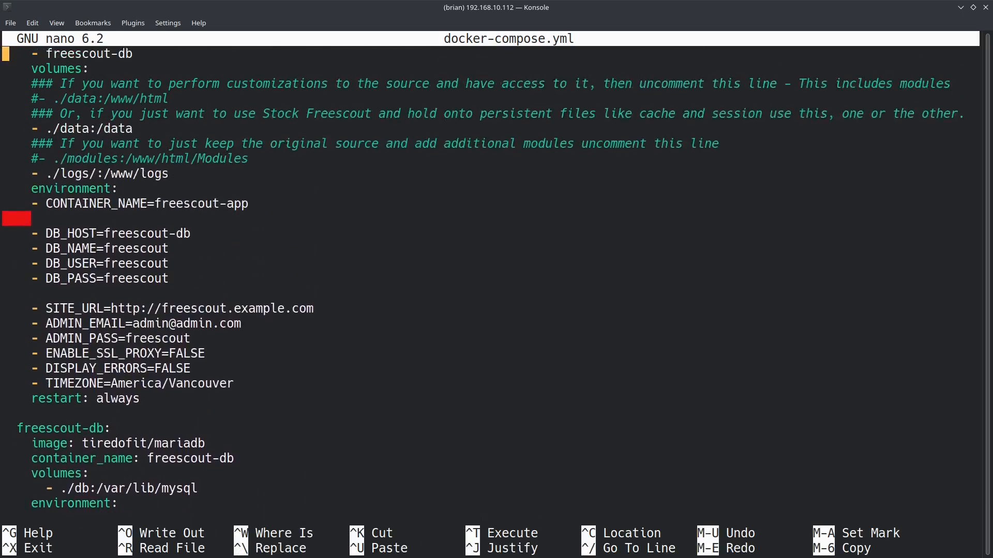
{"action": "key", "text": "Down"}
{"action": "key", "text": "Down"}
{"action": "key", "text": "Down"}
{"action": "key", "text": "Down"}
{"action": "key", "text": "Down"}
{"action": "key", "text": "Down"}
{"action": "key", "text": "Down"}
{"action": "key", "text": "Down"}
{"action": "key", "text": "Down"}
{"action": "key", "text": "Down"}
{"action": "key", "text": "Down"}
{"action": "key", "text": "Down"}
{"action": "key", "text": "Down"}
{"action": "key", "text": "Down"}
{"action": "key", "text": "Down"}
{"action": "key", "text": "Down"}
{"action": "key", "text": "Down"}
{"action": "key", "text": "Down"}
{"action": "key", "text": "Down"}
{"action": "key", "text": "Down"}
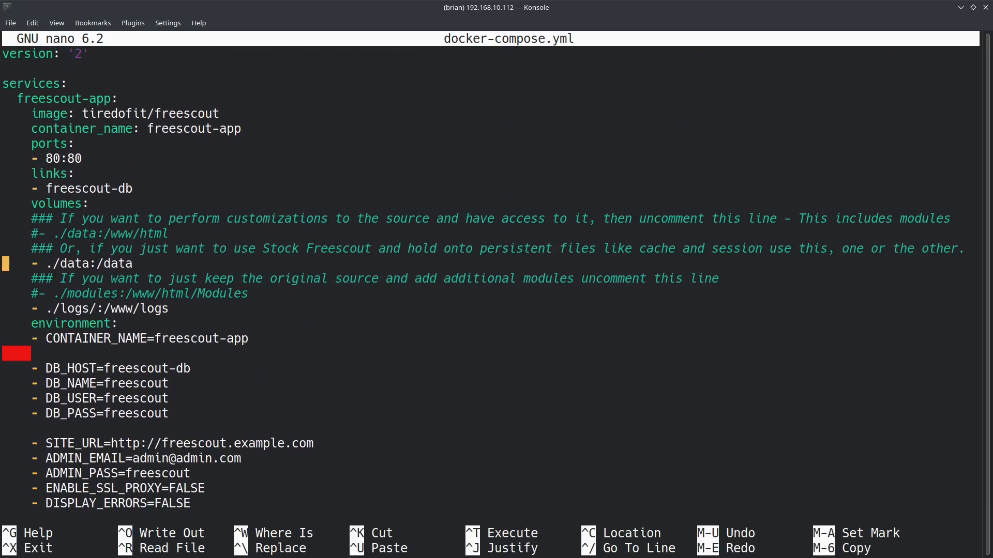
{"action": "key", "text": "Up"}
{"action": "key", "text": "Right"}
{"action": "key", "text": "Right"}
{"action": "key", "text": "Right"}
{"action": "key", "text": "Right"}
{"action": "key", "text": "BackSpace"}
{"action": "key", "text": "BackSpace"}
{"action": "key", "text": "BackSpace"}
- Change the freescout-app port mapping to host port 8252, keeping container port 80
{"action": "key", "text": "BackSpace"}
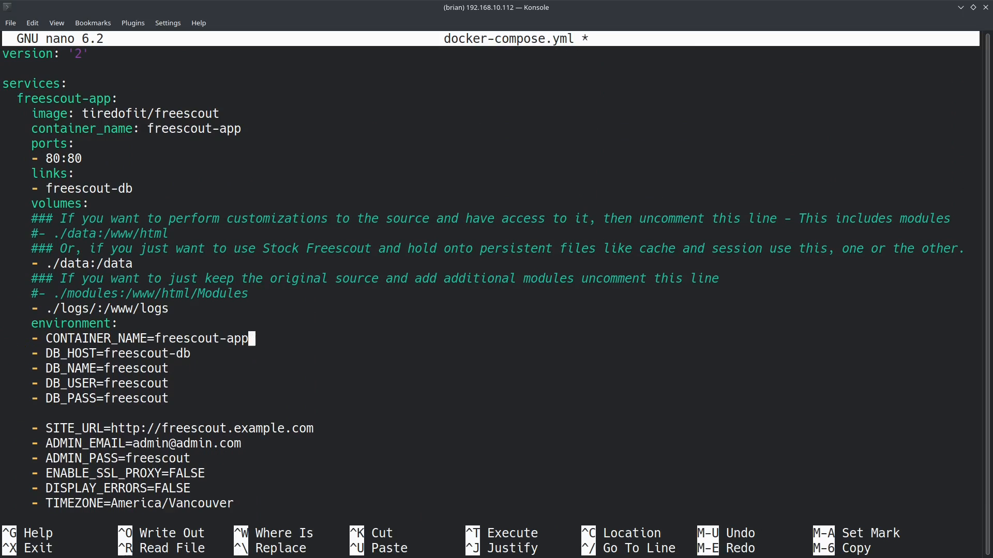
{"action": "key", "text": "Up"}
{"action": "key", "text": "Up"}
{"action": "key", "text": "Up"}
{"action": "key", "text": "Up"}
{"action": "key", "text": "Up"}
{"action": "key", "text": "Up"}
{"action": "key", "text": "Up"}
{"action": "key", "text": "Up"}
{"action": "key", "text": "Up"}
{"action": "key", "text": "Up"}
{"action": "key", "text": "Up"}
{"action": "key", "text": "Up"}
{"action": "key", "text": "Up"}
{"action": "key", "text": "Up"}
{"action": "key", "text": "Up"}
{"action": "key", "text": "Up"}
{"action": "key", "text": "Up"}
{"action": "key", "text": "Up"}
{"action": "key", "text": "Up"}
{"action": "key", "text": "Down"}
{"action": "key", "text": "Down"}
{"action": "key", "text": "Down"}
{"action": "key", "text": "Down"}
{"action": "key", "text": "Down"}
{"action": "key", "text": "Up"}
{"action": "key", "text": "Left"}
{"action": "key", "text": "Left"}
{"action": "key", "text": "Left"}
{"action": "key", "text": "Left"}
{"action": "key", "text": "Left"}
{"action": "key", "text": "Left"}
{"action": "key", "text": "Left"}
{"action": "key", "text": "Left"}
{"action": "key", "text": "Left"}
{"action": "key", "text": "Left"}
{"action": "key", "text": "Left"}
{"action": "key", "text": "Left"}
{"action": "key", "text": "Right"}
{"action": "key", "text": "Right"}
{"action": "key", "text": "Right"}
{"action": "key", "text": "Right"}
{"action": "key", "text": "Right"}
{"action": "key", "text": "Right"}
{"action": "key", "text": "Right"}
{"action": "key", "text": "Right"}
{"action": "key", "text": "Right"}
{"action": "key", "text": "Right"}
{"action": "key", "text": "Right"}
{"action": "key", "text": "Right"}
{"action": "key", "text": "Down"}
{"action": "key", "text": "Down"}
{"action": "key", "text": "Down"}
{"action": "key", "text": "Left"}
{"action": "key", "text": "Left"}
{"action": "key", "text": "Left"}
{"action": "key", "text": "BackSpace"}
{"action": "type", "text": "252"}
{"action": "key", "text": "Right"}
{"action": "key", "text": "Right"}
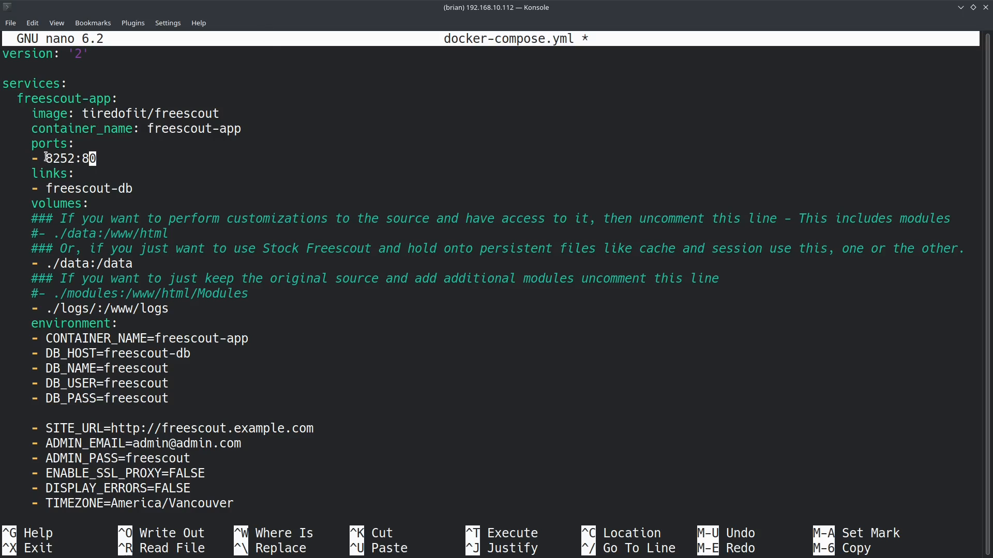
{"action": "left_click_drag", "start_coordinate": [47, 157], "coordinate": [74, 158]}
{"action": "key", "text": "Left"}
{"action": "key", "text": "Left"}
{"action": "key", "text": "Left"}
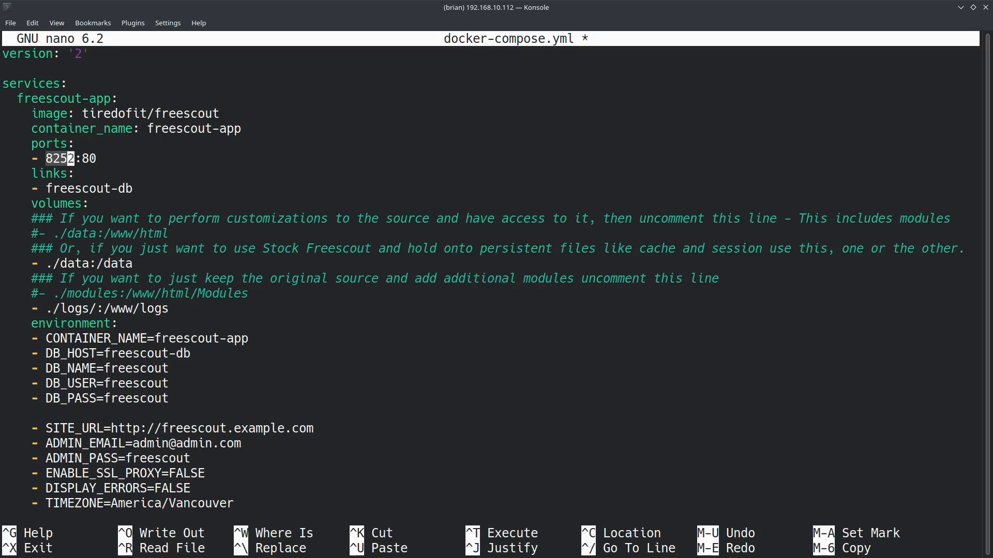
- Try the source customization volume by uncommenting ./data:/www/html and commenting out ./data:/data
{"action": "key", "text": "Down"}
{"action": "key", "text": "Down"}
{"action": "key", "text": "Down"}
{"action": "key", "text": "Down"}
{"action": "key", "text": "Down"}
{"action": "key", "text": "Down"}
{"action": "key", "text": "Up"}
{"action": "key", "text": "Up"}
{"action": "key", "text": "Down"}
{"action": "key", "text": "Up"}
{"action": "key", "text": "Down"}
{"action": "key", "text": "Left"}
{"action": "key", "text": "Left"}
{"action": "key", "text": "Left"}
{"action": "key", "text": "Left"}
{"action": "key", "text": "Left"}
{"action": "key", "text": "Right"}
{"action": "key", "text": "Right"}
{"action": "key", "text": "Down"}
{"action": "key", "text": "Down"}
{"action": "key", "text": "Down"}
{"action": "key", "text": "Left"}
{"action": "key", "text": "Left"}
{"action": "key", "text": "Up"}
{"action": "key", "text": "Right"}
{"action": "key", "text": "Up"}
{"action": "key", "text": "Down"}
{"action": "key", "text": "Left"}
{"action": "key", "text": "Right"}
{"action": "key", "text": "Right"}
{"action": "key", "text": "Up"}
{"action": "key", "text": "Up"}
{"action": "key", "text": "Left"}
{"action": "key", "text": "BackSpace"}
{"action": "key", "text": "Down"}
{"action": "key", "text": "Down"}
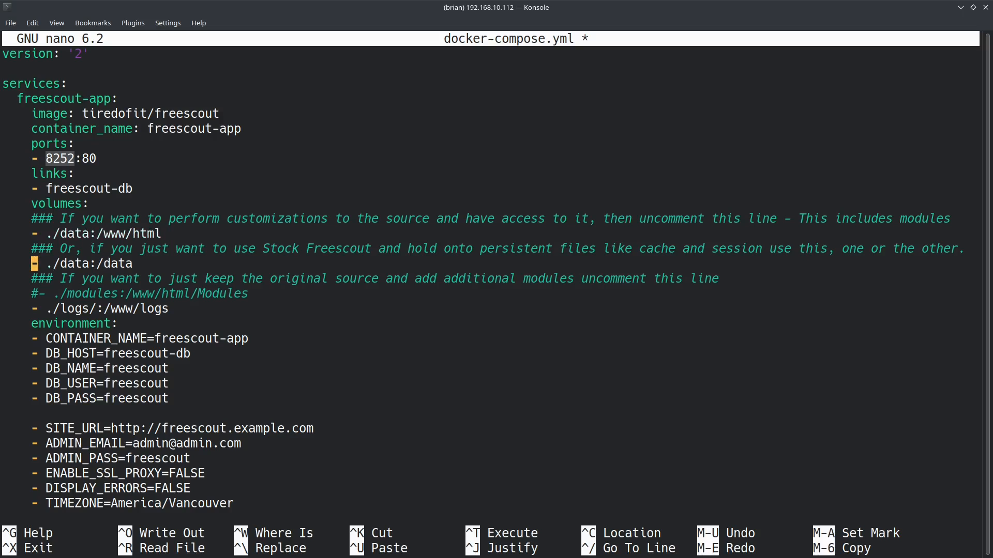
{"action": "type", "text": "#"}
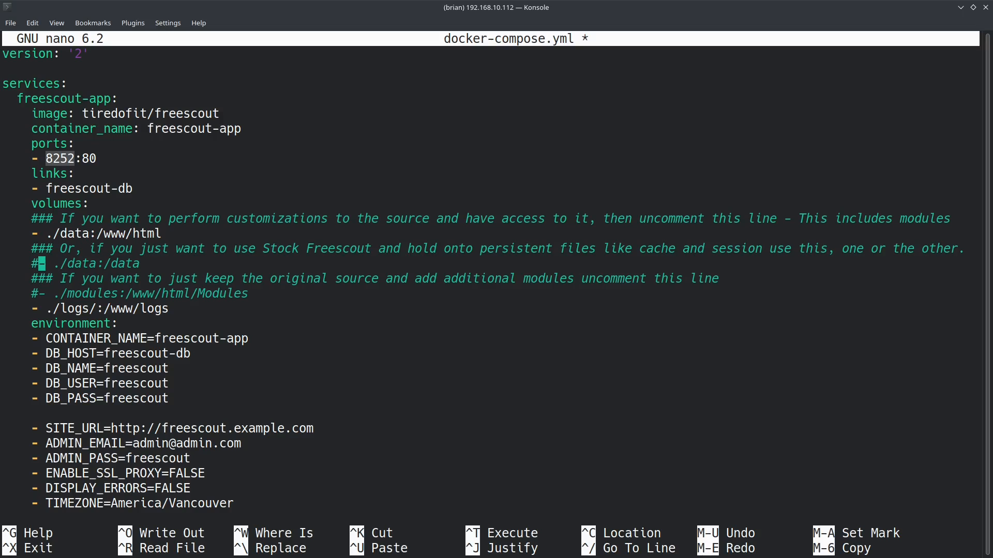
- Restore the stock volume choice by uncommenting ./data:/data and commenting out ./data:/www/html again
{"action": "key", "text": "BackSpace"}
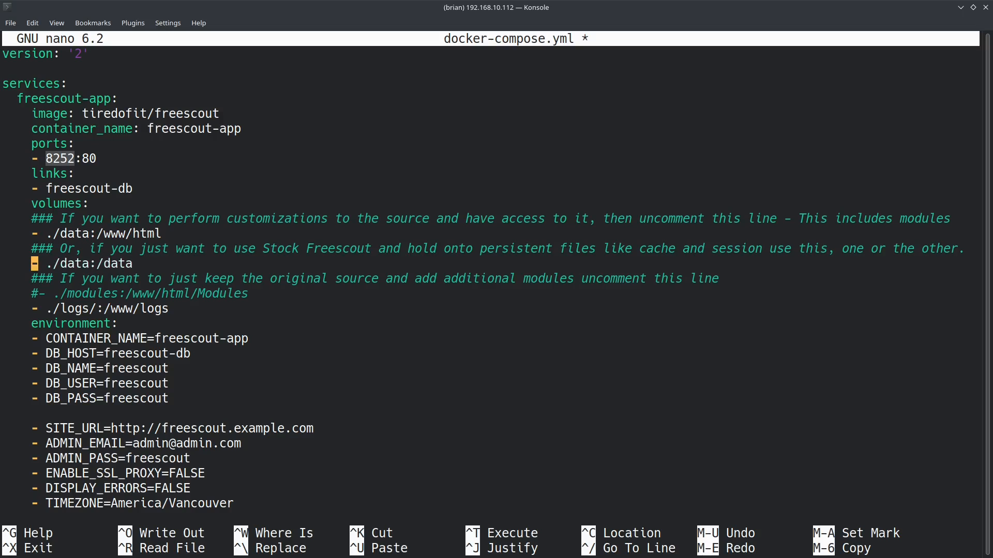
{"action": "key", "text": "Up"}
{"action": "key", "text": "Up"}
{"action": "type", "text": "#"}
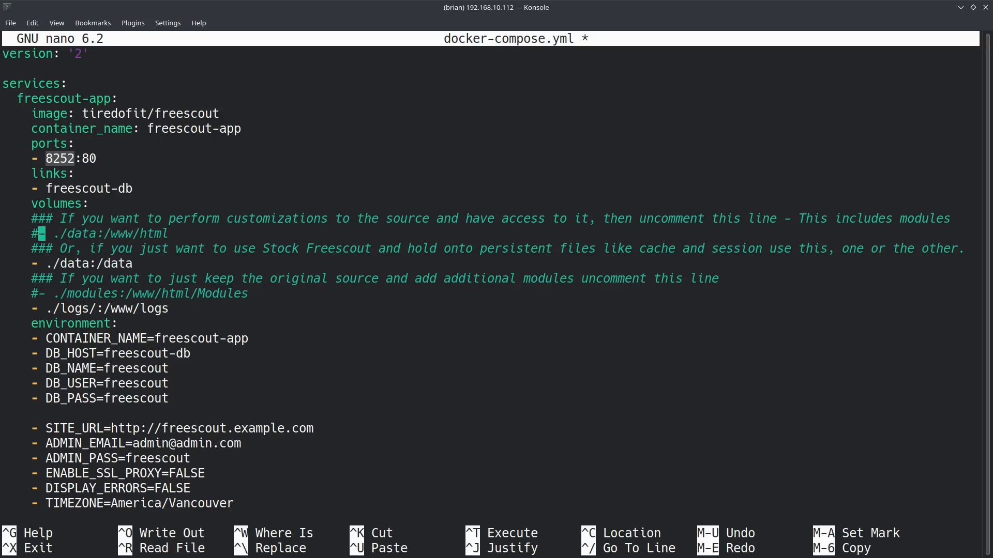
- Uncomment the ./modules:/www/html/Modules volume line of the freescout-app service
{"action": "key", "text": "Down"}
{"action": "key", "text": "Down"}
{"action": "key", "text": "Left"}
{"action": "key", "text": "Down"}
{"action": "key", "text": "Down"}
{"action": "key", "text": "Right"}
{"action": "key", "text": "Right"}
{"action": "key", "text": "Right"}
{"action": "key", "text": "Up"}
{"action": "key", "text": "Left"}
{"action": "key", "text": "Down"}
{"action": "key", "text": "Down"}
{"action": "key", "text": "Up"}
{"action": "key", "text": "Left"}
{"action": "key", "text": "BackSpace"}
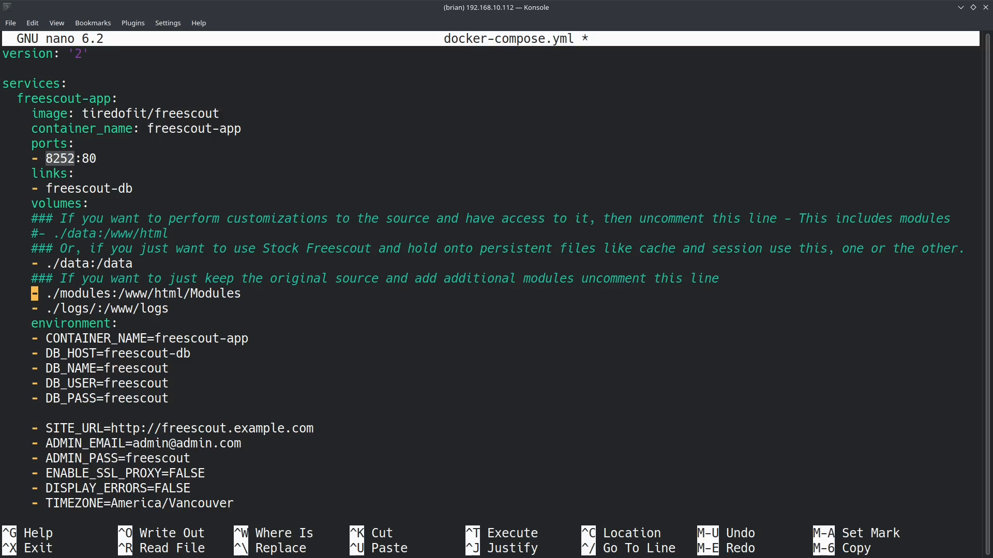
- Replace the DB_USER value in the freescout-app environment with a personal database user name
{"action": "key", "text": "Down"}
{"action": "key", "text": "Up"}
{"action": "key", "text": "Down"}
{"action": "key", "text": "Down"}
{"action": "key", "text": "Down"}
{"action": "key", "text": "Right"}
{"action": "key", "text": "Right"}
{"action": "key", "text": "Right"}
{"action": "key", "text": "Right"}
{"action": "key", "text": "Right"}
{"action": "key", "text": "Right"}
{"action": "key", "text": "Right"}
{"action": "key", "text": "Right"}
{"action": "key", "text": "Right"}
{"action": "key", "text": "Right"}
{"action": "key", "text": "Right"}
{"action": "key", "text": "Right"}
{"action": "key", "text": "Right"}
{"action": "key", "text": "Right"}
{"action": "key", "text": "Right"}
{"action": "key", "text": "Right"}
{"action": "key", "text": "Right"}
{"action": "key", "text": "Right"}
{"action": "key", "text": "Right"}
{"action": "key", "text": "Right"}
{"action": "key", "text": "Down"}
- Replace the DB_PASS value in the freescout-app environment with a long custom database password
{"action": "key", "text": "Down"}
{"action": "key", "text": "Down"}
{"action": "key", "text": "Down"}
{"action": "key", "text": "Up"}
{"action": "key", "text": "Down"}
{"action": "key", "text": "Up"}
{"action": "key", "text": "BackSpace"}
{"action": "key", "text": "BackSpace"}
{"action": "key", "text": "BackSpace"}
{"action": "key", "text": "BackSpace"}
{"action": "key", "text": "BackSpace"}
{"action": "key", "text": "BackSpace"}
{"action": "key", "text": "BackSpace"}
{"action": "key", "text": "BackSpace"}
{"action": "key", "text": "BackSpace"}
{"action": "type", "text": "brian"}
{"action": "key", "text": "Down"}
{"action": "key", "text": "Right"}
{"action": "key", "text": "Right"}
{"action": "key", "text": "Right"}
{"action": "key", "text": "Right"}
{"action": "key", "text": "BackSpace"}
{"action": "key", "text": "BackSpace"}
{"action": "key", "text": "BackSpace"}
{"action": "key", "text": "BackSpace"}
{"action": "key", "text": "BackSpace"}
{"action": "key", "text": "BackSpace"}
{"action": "key", "text": "BackSpace"}
{"action": "key", "text": "BackSpace"}
{"action": "key", "text": "BackSpace"}
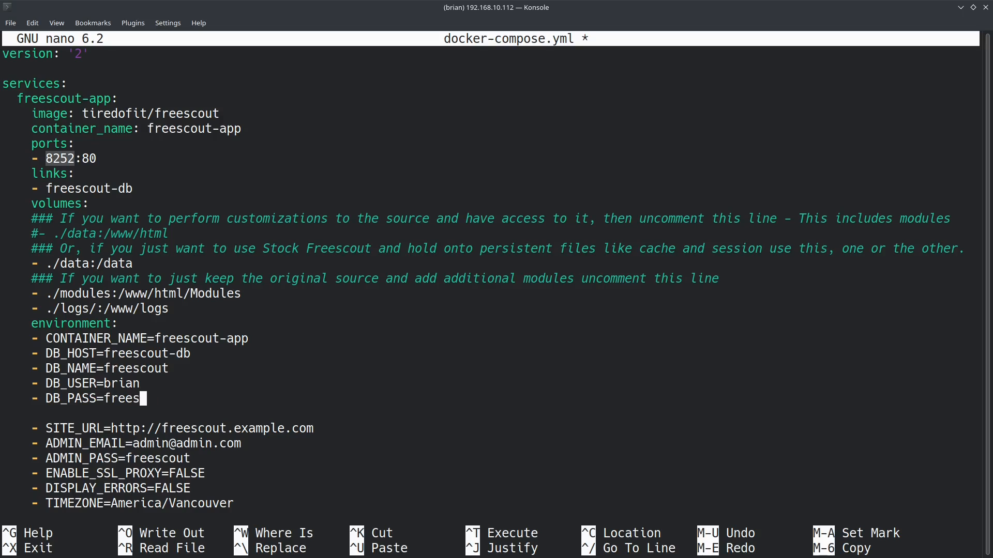
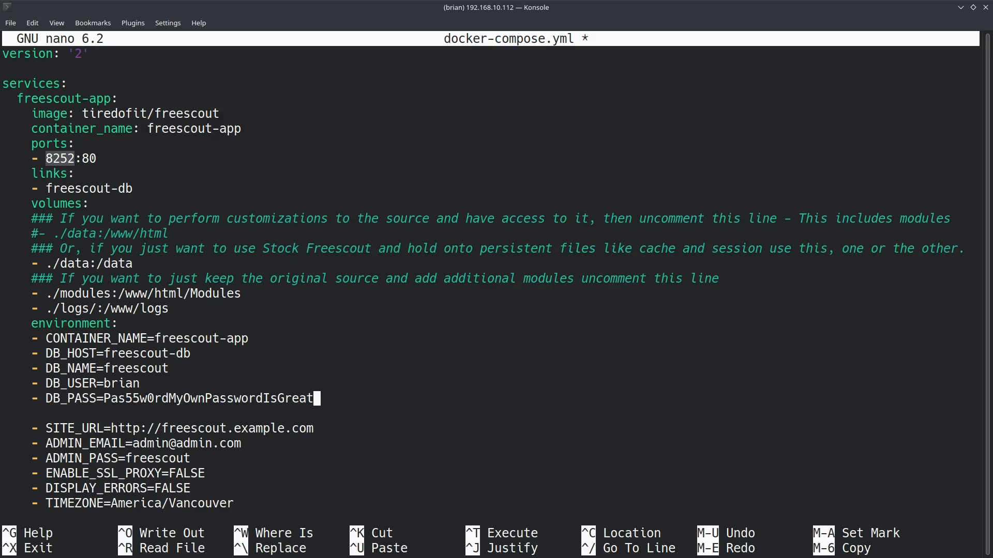
- Delete the blank line between DB_PASS and SITE_URL and place the cursor after the SITE_URL value
{"action": "key", "text": "Down"}
{"action": "key", "text": "Down"}
{"action": "key", "text": "Down"}
{"action": "key", "text": "Up"}
{"action": "key", "text": "Up"}
{"action": "key", "text": "ctrl+k"}
{"action": "key", "text": "End"}
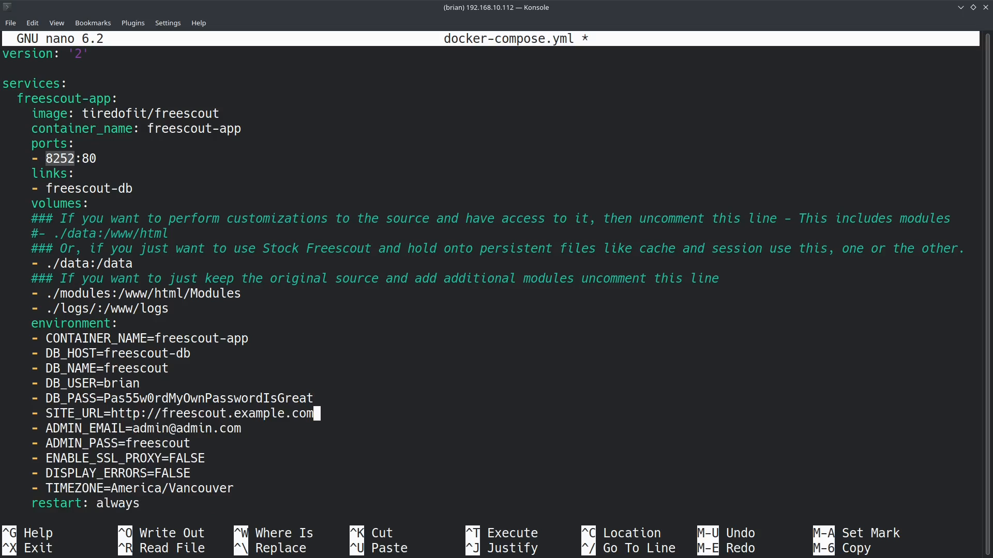
{"action": "key", "text": "BackSpace"}
{"action": "key", "text": "BackSpace"}
{"action": "key", "text": "BackSpace"}
{"action": "key", "text": "BackSpace"}
{"action": "key", "text": "BackSpace"}
{"action": "key", "text": "BackSpace"}
{"action": "key", "text": "BackSpace"}
{"action": "key", "text": "BackSpace"}
{"action": "key", "text": "BackSpace"}
{"action": "key", "text": "BackSpace"}
{"action": "key", "text": "BackSpace"}
{"action": "key", "text": "BackSpace"}
{"action": "key", "text": "BackSpace"}
{"action": "key", "text": "BackSpace"}
{"action": "key", "text": "BackSpace"}
{"action": "key", "text": "BackSpace"}
{"action": "key", "text": "BackSpace"}
{"action": "key", "text": "BackSpace"}
{"action": "key", "text": "BackSpace"}
{"action": "key", "text": "BackSpace"}
{"action": "key", "text": "BackSpace"}
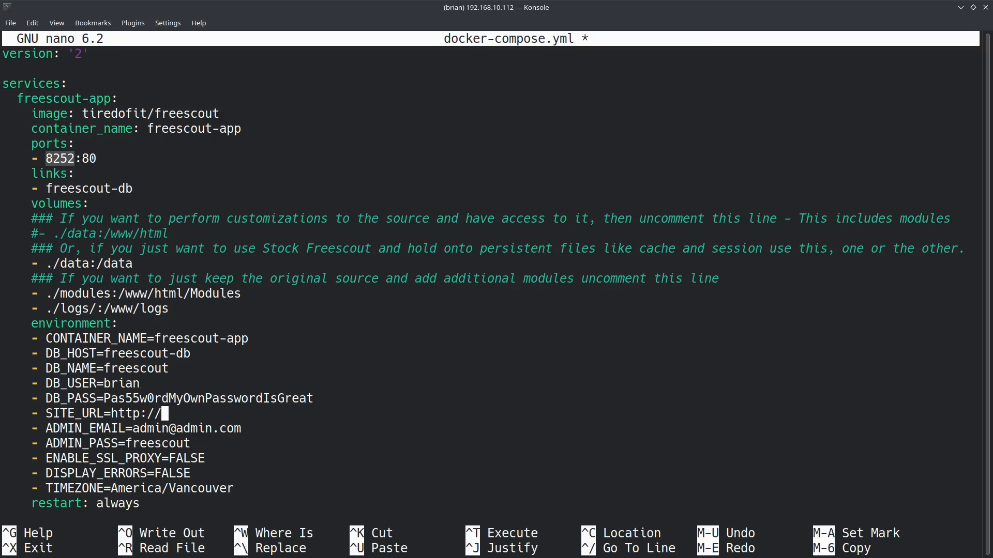
{"action": "type", "text": "192.168.10.112"}
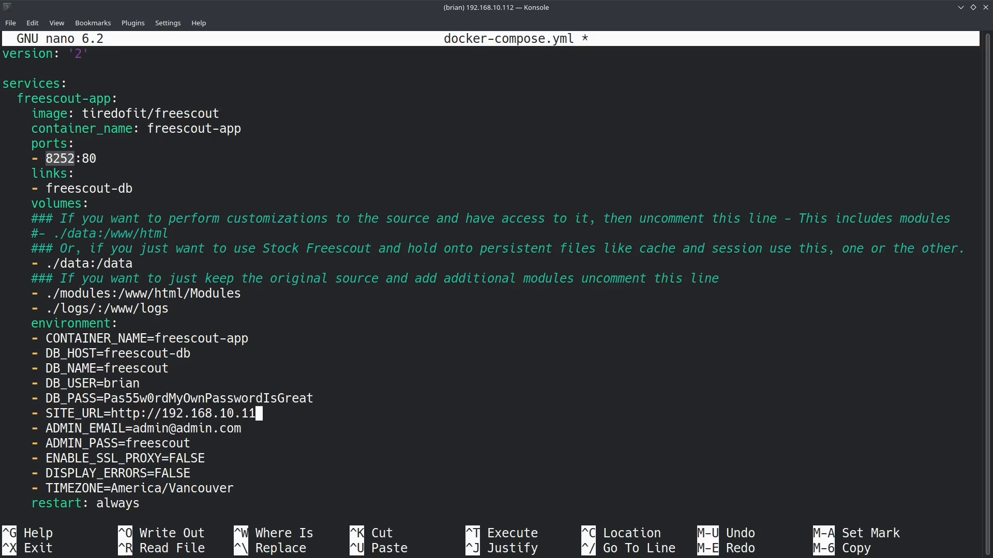
- Replace the ADMIN_EMAIL value in the freescout-app environment with the administrator's own e-mail address
{"action": "key", "text": "Down"}
{"action": "key", "text": "BackSpace"}
{"action": "key", "text": "BackSpace"}
{"action": "key", "text": "BackSpace"}
{"action": "key", "text": "BackSpace"}
{"action": "key", "text": "BackSpace"}
{"action": "key", "text": "BackSpace"}
{"action": "key", "text": "BackSpace"}
{"action": "key", "text": "BackSpace"}
{"action": "key", "text": "BackSpace"}
{"action": "key", "text": "BackSpace"}
{"action": "key", "text": "BackSpace"}
{"action": "key", "text": "BackSpace"}
{"action": "key", "text": "BackSpace"}
{"action": "key", "text": "BackSpace"}
{"action": "key", "text": "BackSpace"}
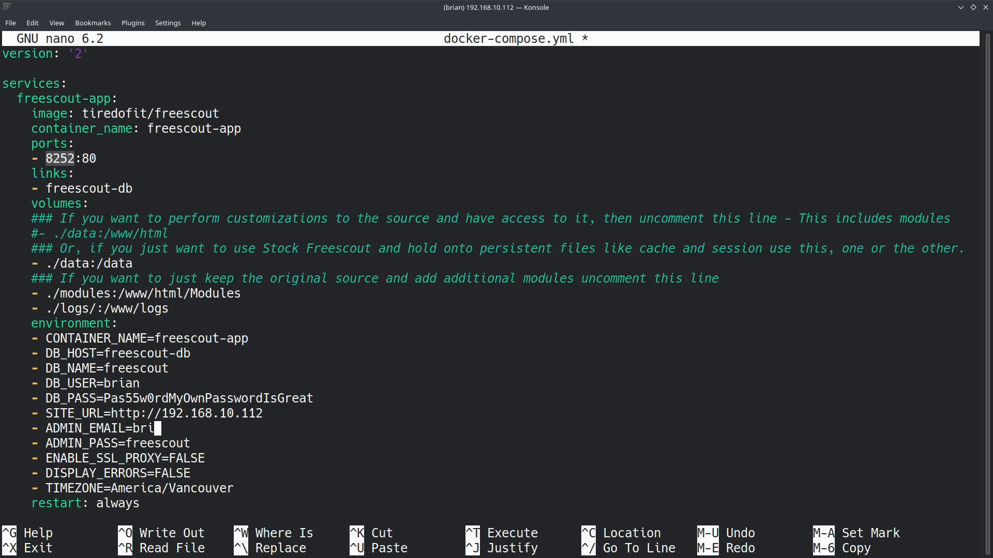
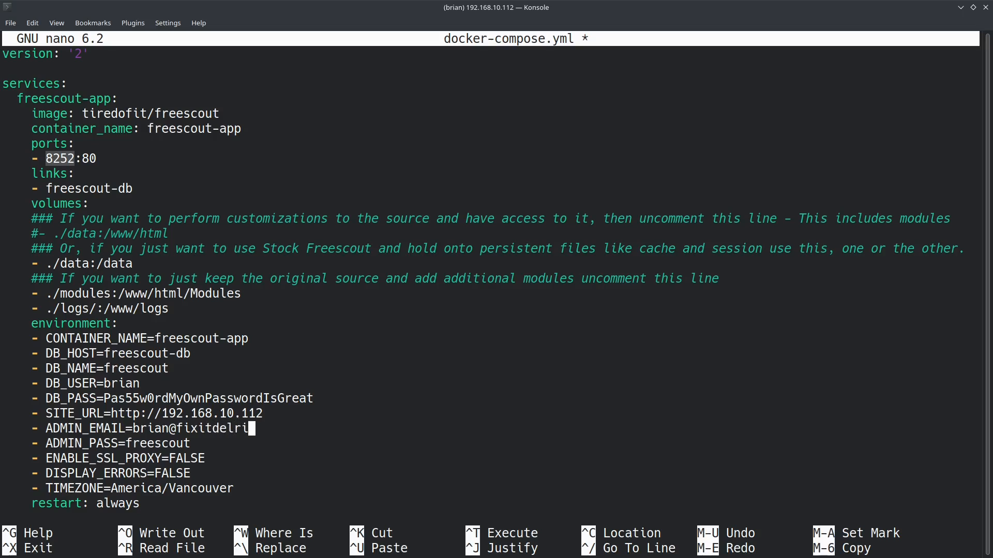
- Replace the ADMIN_PASS value in the freescout-app environment with a long custom administrator password
{"action": "key", "text": "Down"}
{"action": "key", "text": "BackSpace"}
{"action": "key", "text": "BackSpace"}
{"action": "key", "text": "BackSpace"}
{"action": "key", "text": "BackSpace"}
{"action": "key", "text": "BackSpace"}
{"action": "key", "text": "BackSpace"}
{"action": "key", "text": "BackSpace"}
{"action": "key", "text": "BackSpace"}
{"action": "key", "text": "BackSpace"}
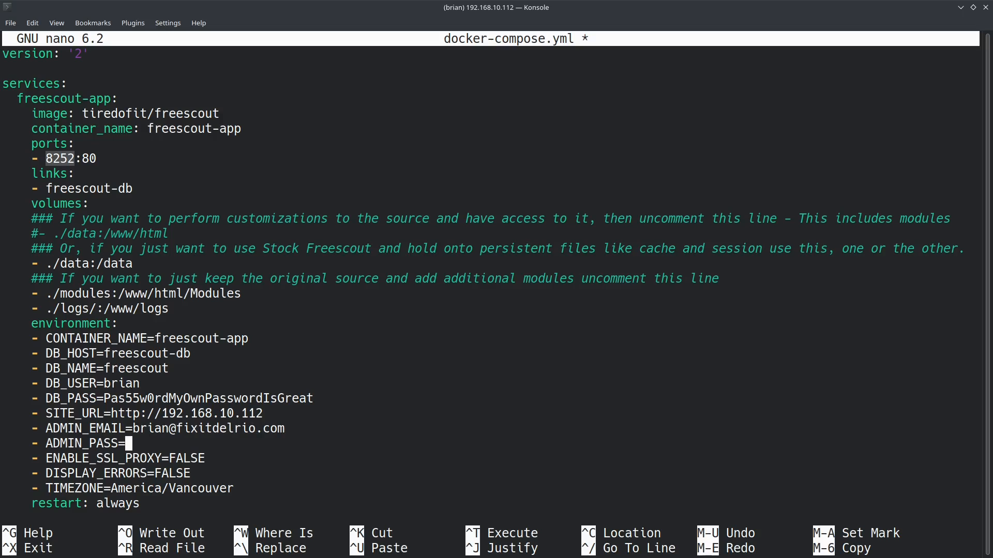
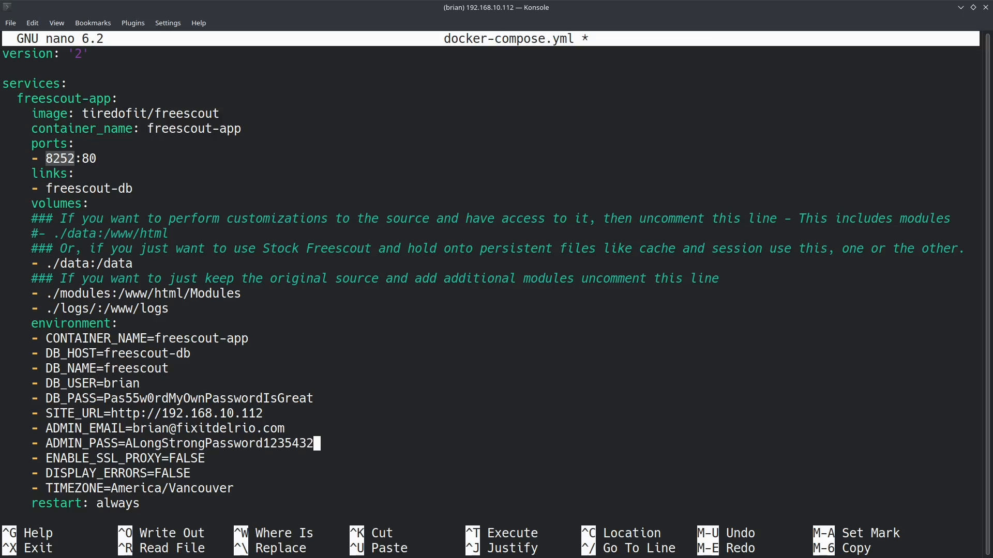
- Set the TIMEZONE value in the freescout-app environment to America/Chicago
{"action": "key", "text": "Down"}
{"action": "key", "text": "Down"}
{"action": "key", "text": "Down"}
{"action": "key", "text": "Down"}
{"action": "key", "text": "ctrl+shift+v"}
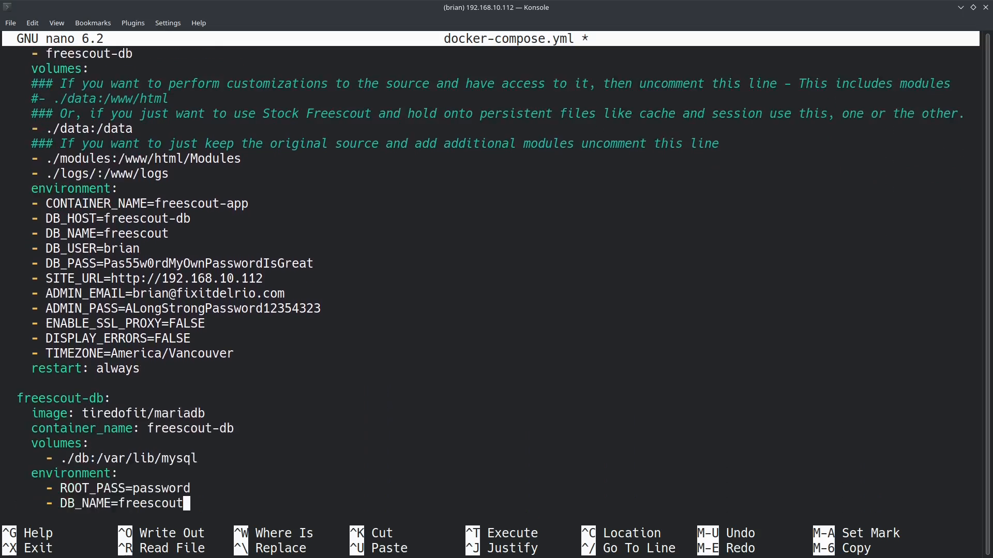
{"action": "key", "text": "Up"}
{"action": "key", "text": "Up"}
{"action": "key", "text": "Up"}
{"action": "key", "text": "Up"}
{"action": "key", "text": "Up"}
{"action": "key", "text": "Up"}
{"action": "key", "text": "Up"}
{"action": "key", "text": "Up"}
{"action": "key", "text": "Up"}
{"action": "key", "text": "Up"}
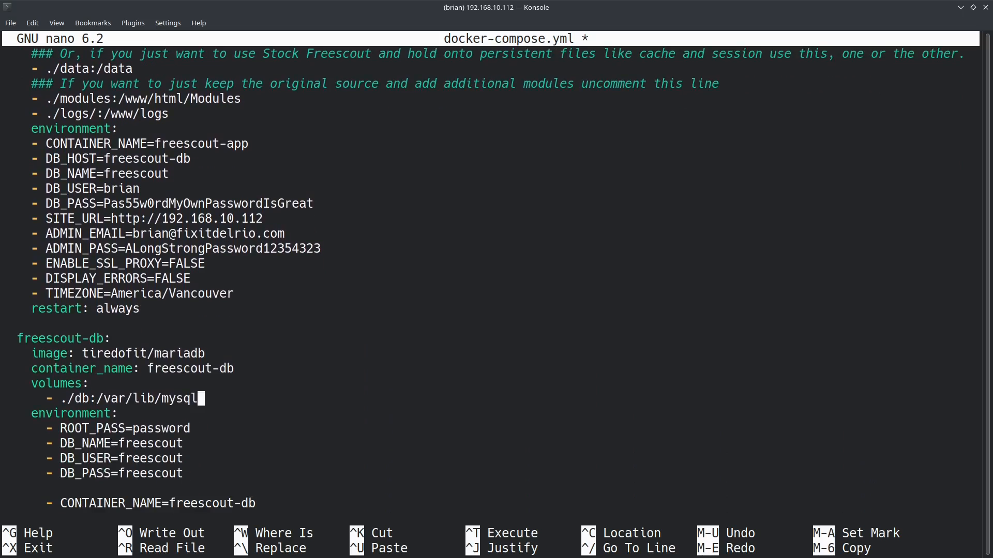
{"action": "key", "text": "Up"}
{"action": "key", "text": "Up"}
{"action": "key", "text": "Up"}
{"action": "key", "text": "Up"}
{"action": "key", "text": "Up"}
{"action": "key", "text": "Down"}
{"action": "key", "text": "BackSpace"}
{"action": "key", "text": "BackSpace"}
{"action": "key", "text": "BackSpace"}
{"action": "key", "text": "BackSpace"}
{"action": "key", "text": "BackSpace"}
{"action": "key", "text": "BackSpace"}
{"action": "key", "text": "BackSpace"}
{"action": "key", "text": "BackSpace"}
- Replace the ROOT_PASS value in the freescout-db environment with a long, complex database root password
{"action": "key", "text": "BackSpace"}
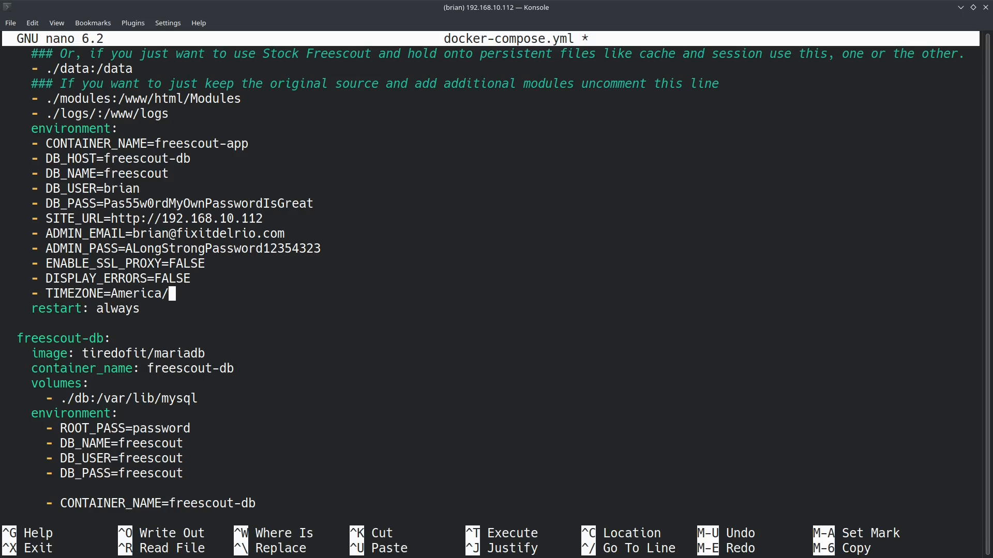
{"action": "type", "text": "Chicago"}
- Review the freescout-db service definition, covering its image, container name, volume mapping and environment variables
{"action": "key", "text": "Down"}
{"action": "key", "text": "Down"}
{"action": "key", "text": "Down"}
{"action": "key", "text": "Up"}
{"action": "key", "text": "Up"}
{"action": "key", "text": "Up"}
{"action": "key", "text": "Up"}
{"action": "key", "text": "Up"}
{"action": "key", "text": "Up"}
{"action": "key", "text": "Up"}
{"action": "key", "text": "Up"}
{"action": "key", "text": "Up"}
{"action": "key", "text": "Up"}
{"action": "key", "text": "Up"}
{"action": "key", "text": "Up"}
{"action": "key", "text": "Up"}
{"action": "key", "text": "Up"}
{"action": "key", "text": "Down"}
{"action": "key", "text": "Down"}
{"action": "key", "text": "Down"}
{"action": "key", "text": "Down"}
{"action": "key", "text": "Down"}
{"action": "key", "text": "Down"}
{"action": "key", "text": "Down"}
{"action": "key", "text": "Down"}
{"action": "key", "text": "Down"}
{"action": "key", "text": "Down"}
{"action": "key", "text": "Down"}
{"action": "key", "text": "Down"}
{"action": "key", "text": "Down"}
{"action": "key", "text": "Down"}
{"action": "key", "text": "Down"}
{"action": "key", "text": "Left"}
{"action": "key", "text": "Left"}
{"action": "key", "text": "Left"}
{"action": "key", "text": "Left"}
{"action": "key", "text": "Right"}
{"action": "key", "text": "Right"}
{"action": "key", "text": "Right"}
{"action": "key", "text": "Right"}
{"action": "key", "text": "Right"}
{"action": "key", "text": "Left"}
{"action": "key", "text": "Down"}
{"action": "key", "text": "Down"}
{"action": "key", "text": "Up"}
{"action": "key", "text": "Up"}
{"action": "key", "text": "Right"}
{"action": "key", "text": "Right"}
{"action": "key", "text": "Right"}
{"action": "key", "text": "Right"}
{"action": "key", "text": "Right"}
{"action": "key", "text": "Right"}
{"action": "key", "text": "Right"}
{"action": "key", "text": "Right"}
{"action": "key", "text": "Right"}
{"action": "key", "text": "Right"}
{"action": "key", "text": "Right"}
{"action": "key", "text": "Right"}
{"action": "key", "text": "Right"}
{"action": "key", "text": "Right"}
{"action": "key", "text": "Right"}
{"action": "key", "text": "Right"}
{"action": "key", "text": "Right"}
{"action": "key", "text": "Right"}
{"action": "key", "text": "Right"}
{"action": "key", "text": "Right"}
{"action": "key", "text": "Right"}
{"action": "key", "text": "Right"}
{"action": "key", "text": "Right"}
{"action": "key", "text": "Right"}
{"action": "key", "text": "Right"}
{"action": "key", "text": "Right"}
{"action": "key", "text": "Right"}
{"action": "key", "text": "Right"}
{"action": "key", "text": "Right"}
{"action": "key", "text": "Right"}
{"action": "key", "text": "Right"}
{"action": "key", "text": "Right"}
{"action": "key", "text": "Right"}
{"action": "key", "text": "Down"}
{"action": "key", "text": "Down"}
{"action": "key", "text": "Left"}
{"action": "key", "text": "Left"}
{"action": "key", "text": "Left"}
{"action": "key", "text": "Left"}
{"action": "key", "text": "Left"}
{"action": "key", "text": "Left"}
{"action": "key", "text": "Left"}
{"action": "key", "text": "Left"}
{"action": "key", "text": "Left"}
{"action": "key", "text": "Left"}
{"action": "key", "text": "Left"}
{"action": "key", "text": "Left"}
{"action": "key", "text": "Left"}
{"action": "key", "text": "Left"}
{"action": "key", "text": "Left"}
{"action": "key", "text": "Left"}
{"action": "key", "text": "Left"}
{"action": "key", "text": "Left"}
{"action": "key", "text": "Left"}
{"action": "key", "text": "Right"}
{"action": "key", "text": "Right"}
{"action": "key", "text": "Right"}
{"action": "key", "text": "Right"}
{"action": "key", "text": "Right"}
{"action": "key", "text": "Right"}
{"action": "key", "text": "Left"}
{"action": "key", "text": "Left"}
{"action": "key", "text": "Left"}
{"action": "key", "text": "Left"}
{"action": "key", "text": "Left"}
{"action": "key", "text": "Down"}
{"action": "key", "text": "Down"}
{"action": "key", "text": "Down"}
{"action": "key", "text": "Up"}
{"action": "key", "text": "Right"}
{"action": "key", "text": "Right"}
{"action": "key", "text": "Right"}
{"action": "key", "text": "Right"}
{"action": "key", "text": "Right"}
{"action": "key", "text": "Right"}
{"action": "key", "text": "Right"}
{"action": "key", "text": "Right"}
{"action": "key", "text": "Right"}
{"action": "key", "text": "Right"}
{"action": "key", "text": "Right"}
{"action": "key", "text": "Right"}
{"action": "key", "text": "Right"}
{"action": "key", "text": "Right"}
{"action": "key", "text": "Right"}
{"action": "key", "text": "Right"}
{"action": "key", "text": "Right"}
{"action": "key", "text": "BackSpace"}
{"action": "key", "text": "BackSpace"}
{"action": "key", "text": "BackSpace"}
{"action": "key", "text": "BackSpace"}
{"action": "key", "text": "BackSpace"}
{"action": "key", "text": "BackSpace"}
{"action": "key", "text": "BackSpace"}
{"action": "key", "text": "BackSpace"}
{"action": "type", "text": "A"}
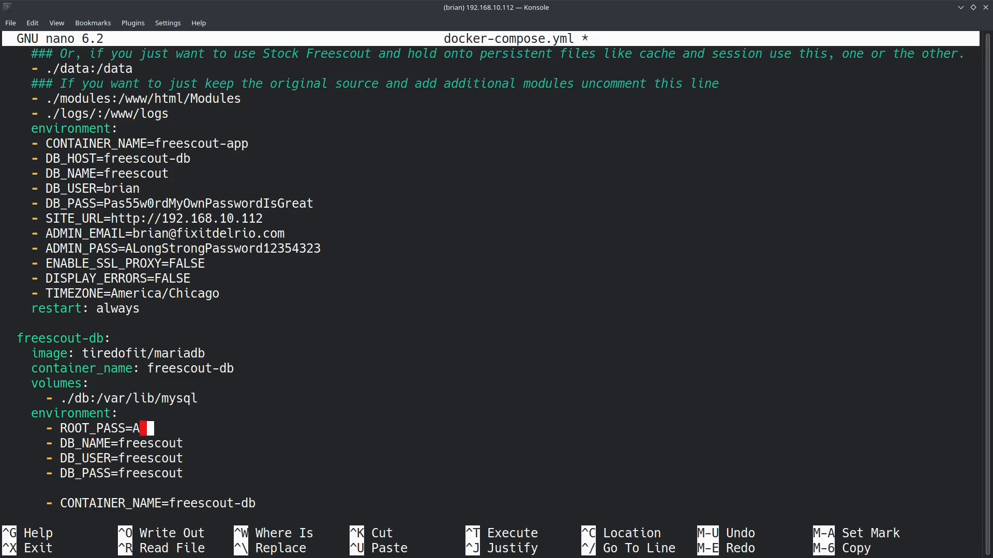
{"action": "key", "text": "BackSpace"}
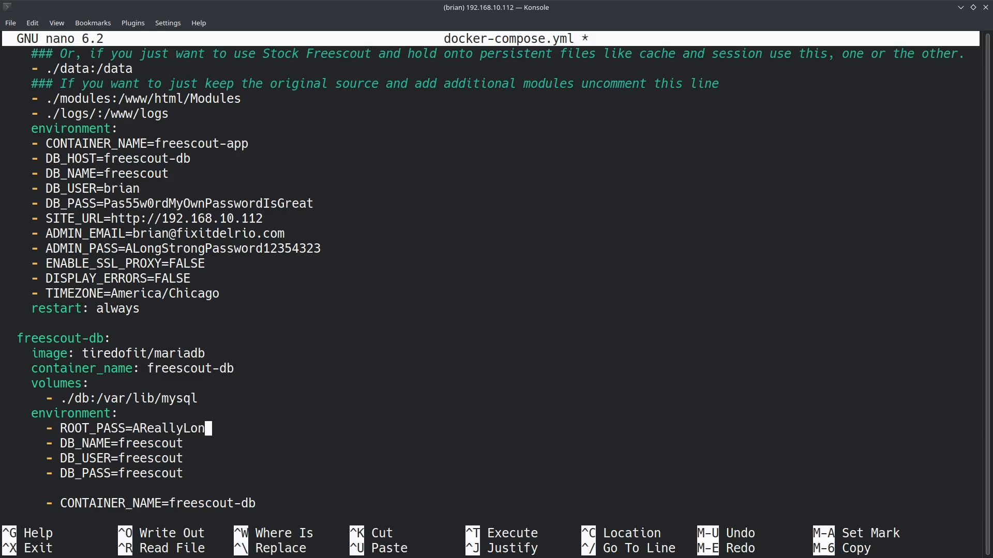
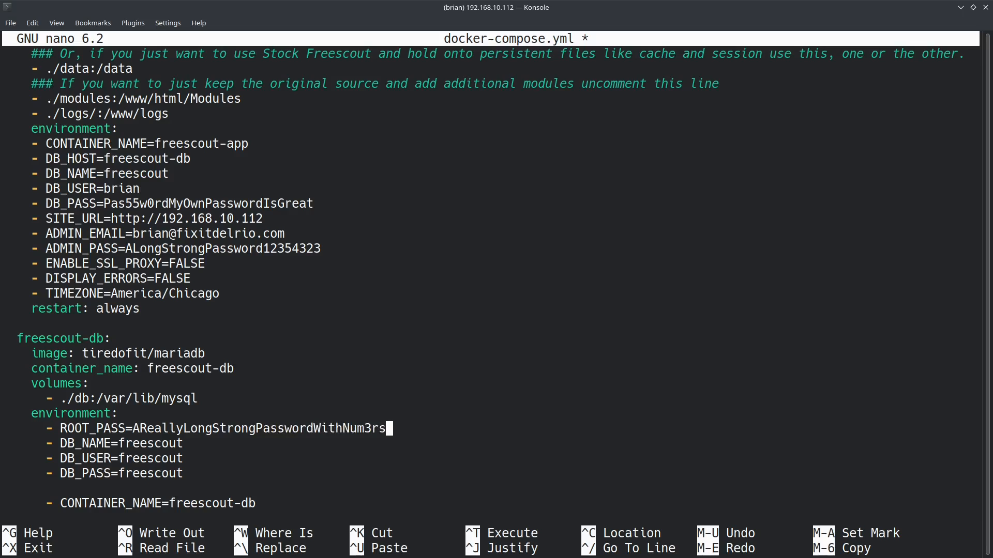
- Replace the DB_USER value in the freescout-db environment with the same database user name as in freescout-app
{"action": "key", "text": "Down"}
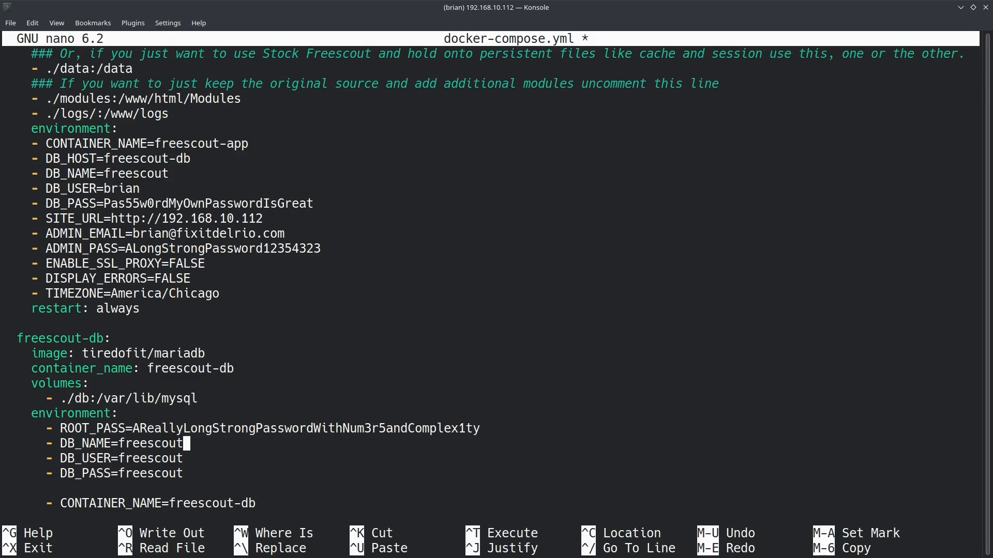
{"action": "key", "text": "Down"}
{"action": "key", "text": "BackSpace"}
{"action": "key", "text": "BackSpace"}
{"action": "key", "text": "BackSpace"}
{"action": "key", "text": "BackSpace"}
{"action": "key", "text": "BackSpace"}
{"action": "key", "text": "BackSpace"}
{"action": "key", "text": "BackSpace"}
{"action": "key", "text": "BackSpace"}
{"action": "key", "text": "BackSpace"}
{"action": "type", "text": "brian"}
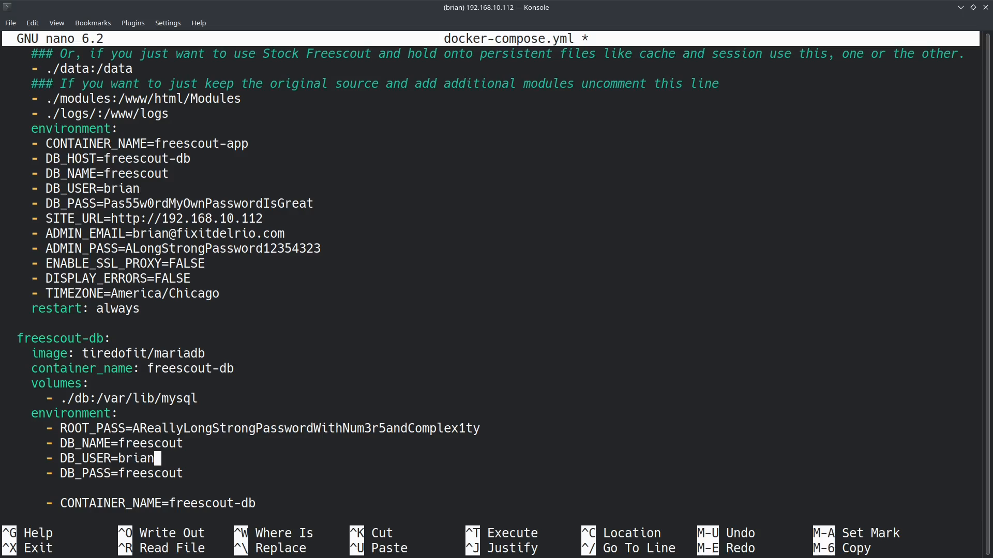
- Replace the DB_PASS value in the freescout-db environment with a copy of the freescout-app database password
{"action": "key", "text": "Down"}
{"action": "key", "text": "End"}
{"action": "key", "text": "BackSpace"}
{"action": "key", "text": "BackSpace"}
{"action": "key", "text": "BackSpace"}
{"action": "key", "text": "BackSpace"}
{"action": "key", "text": "BackSpace"}
{"action": "key", "text": "BackSpace"}
{"action": "key", "text": "BackSpace"}
{"action": "key", "text": "BackSpace"}
{"action": "key", "text": "BackSpace"}
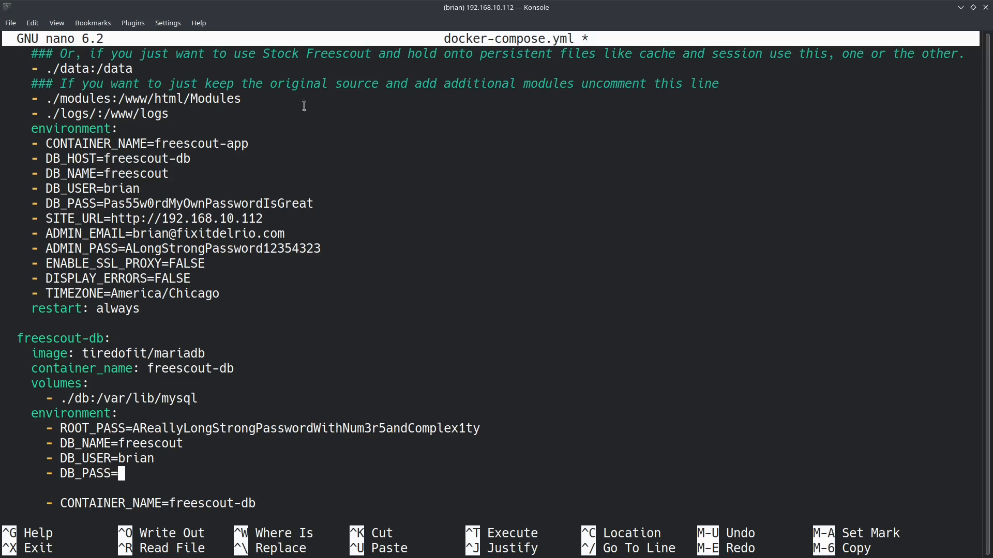
{"action": "left_click_drag", "start_coordinate": [314, 203], "coordinate": [104, 204]}
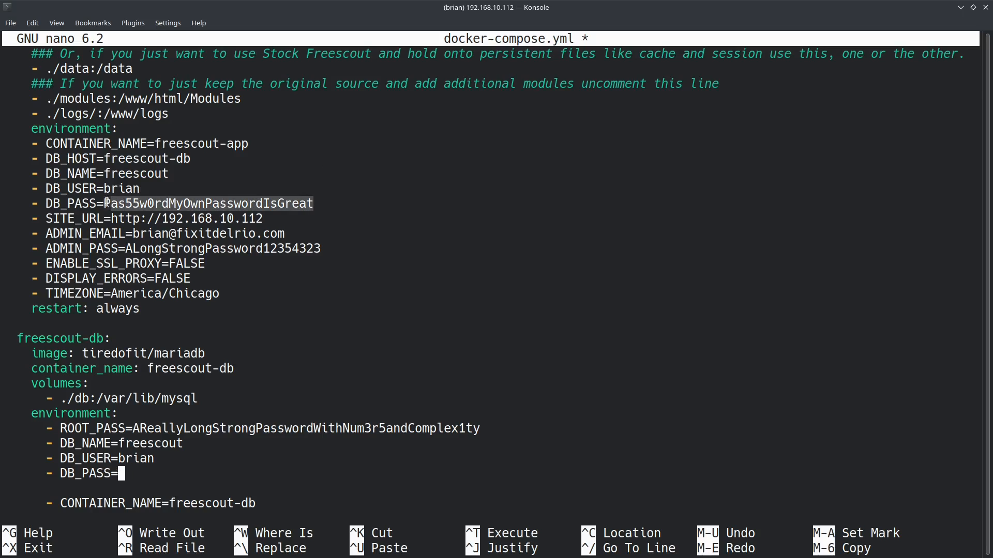
{"action": "middle_click", "coordinate": [155, 476]}
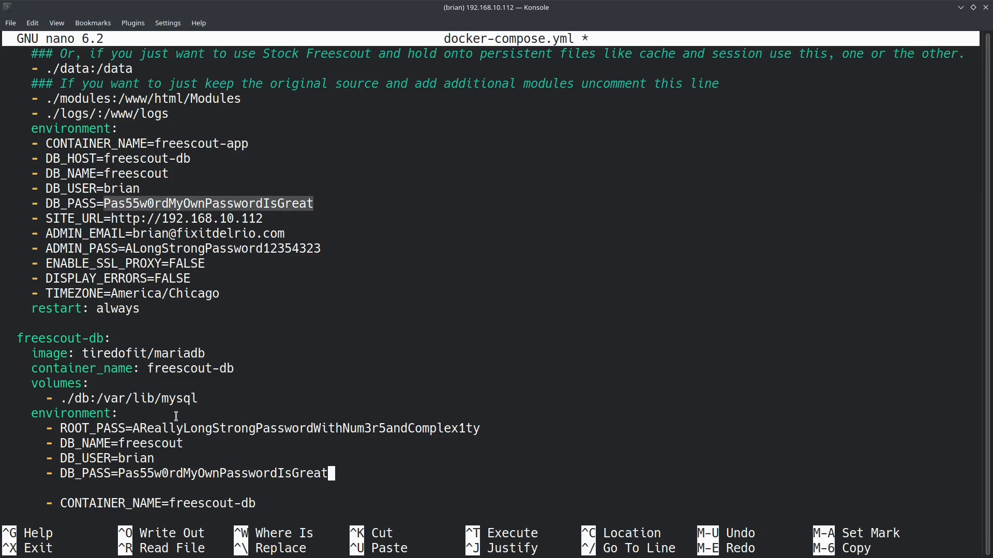
- Delete the blank line between DB_PASS and CONTAINER_NAME in the freescout-db environment
{"action": "key", "text": "Down"}
{"action": "key", "text": "Down"}
{"action": "key", "text": "Down"}
{"action": "key", "text": "Down"}
{"action": "key", "text": "Down"}
{"action": "key", "text": "Down"}
{"action": "key", "text": "Down"}
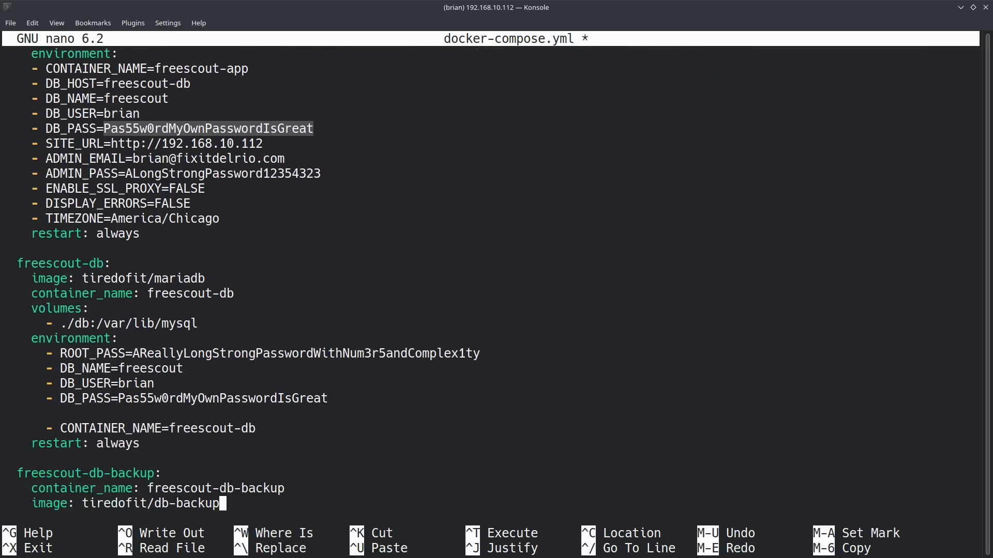
{"action": "key", "text": "Up"}
{"action": "key", "text": "Up"}
{"action": "key", "text": "Up"}
{"action": "key", "text": "Up"}
{"action": "key", "text": "Up"}
{"action": "key", "text": "BackSpace"}
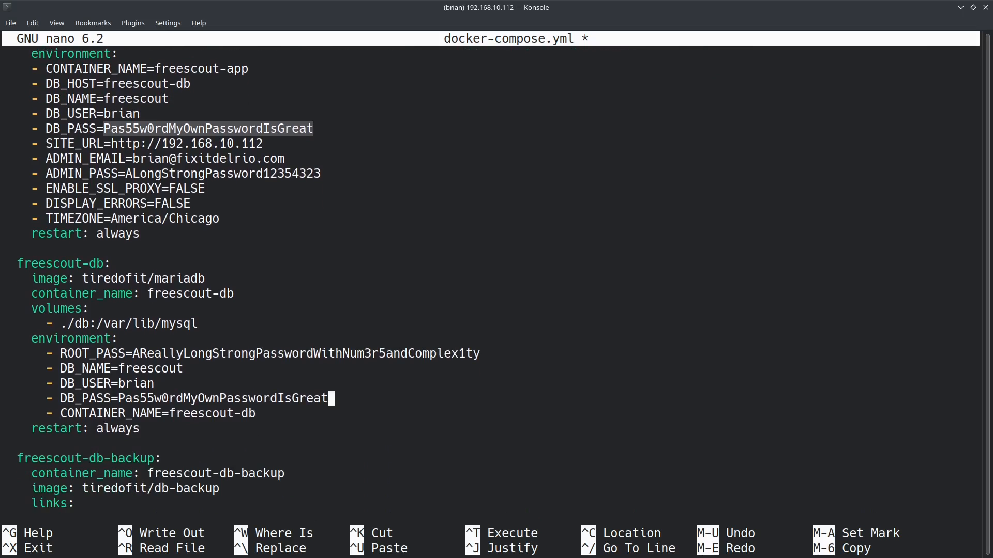
- Read through the freescout-db-backup service definition, from its container name and image to its environment settings and restart policy
{"action": "key", "text": "Down"}
{"action": "key", "text": "Left"}
{"action": "key", "text": "Left"}
{"action": "key", "text": "Left"}
{"action": "key", "text": "Left"}
{"action": "key", "text": "Left"}
{"action": "key", "text": "Left"}
{"action": "key", "text": "Left"}
{"action": "key", "text": "Left"}
{"action": "key", "text": "Left"}
{"action": "key", "text": "Left"}
{"action": "key", "text": "Left"}
{"action": "key", "text": "Left"}
{"action": "key", "text": "Left"}
{"action": "key", "text": "Right"}
{"action": "key", "text": "Right"}
{"action": "key", "text": "Right"}
{"action": "key", "text": "Right"}
{"action": "key", "text": "Right"}
{"action": "key", "text": "Right"}
{"action": "key", "text": "Right"}
{"action": "key", "text": "Right"}
{"action": "key", "text": "Right"}
{"action": "key", "text": "Right"}
{"action": "key", "text": "Right"}
{"action": "key", "text": "Right"}
{"action": "key", "text": "Down"}
{"action": "key", "text": "Down"}
{"action": "key", "text": "Down"}
{"action": "key", "text": "Down"}
{"action": "key", "text": "Down"}
{"action": "key", "text": "Down"}
{"action": "key", "text": "Down"}
{"action": "key", "text": "Down"}
{"action": "type", "text": "- ./dbbackup:/backup   environment:     - CONTAINER_NAME=freescout-db-backup     - DB_HOST=freescout-db     - DB_TYPE=mariadb     - DB_NAME=freescout     - DB_USER=freescout     - DB_PASS=freescout     - DB_DUMP_FREQ=1440     - DB_DUMP_BEGIN=0000     - DB_CLEANUP_TIME=8640"}
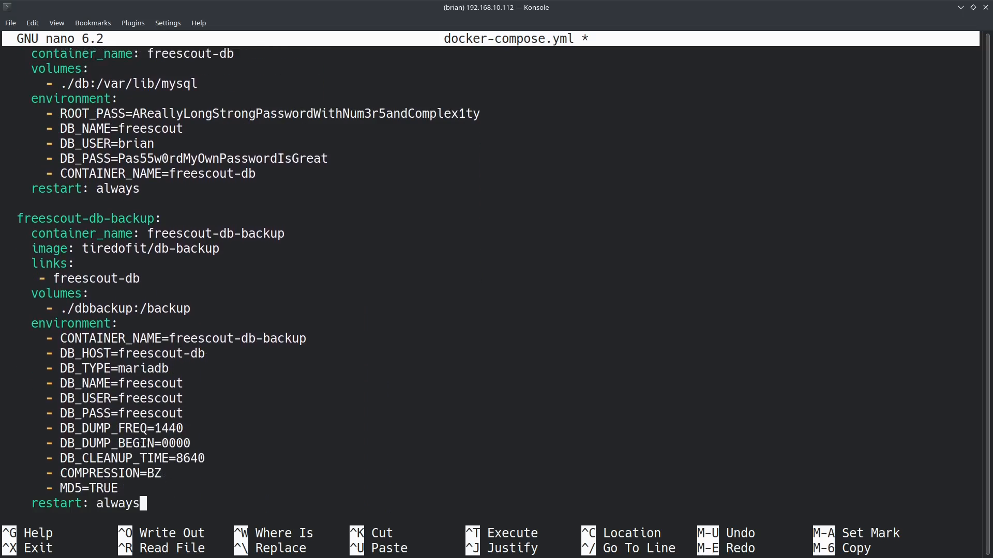
{"action": "key", "text": "Up"}
{"action": "key", "text": "Up"}
{"action": "key", "text": "Up"}
{"action": "key", "text": "Up"}
{"action": "key", "text": "Up"}
{"action": "key", "text": "Up"}
{"action": "key", "text": "Up"}
{"action": "key", "text": "Up"}
{"action": "key", "text": "Up"}
{"action": "key", "text": "Up"}
{"action": "key", "text": "Up"}
{"action": "key", "text": "Up"}
{"action": "key", "text": "Up"}
{"action": "key", "text": "Up"}
{"action": "key", "text": "Up"}
{"action": "key", "text": "Up"}
{"action": "key", "text": "Up"}
{"action": "key", "text": "Up"}
{"action": "key", "text": "Up"}
{"action": "key", "text": "Up"}
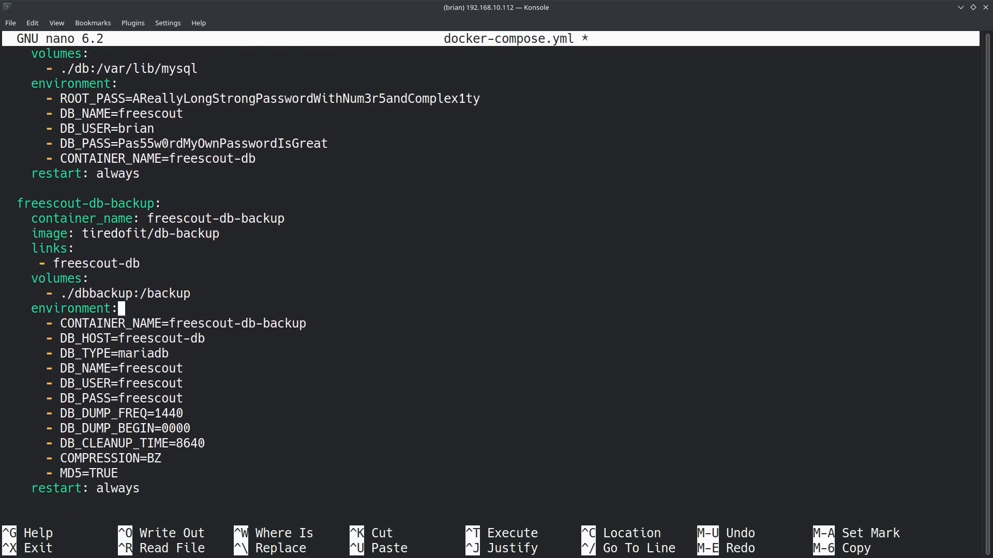
{"action": "key", "text": "Down"}
{"action": "key", "text": "Down"}
{"action": "key", "text": "Down"}
{"action": "key", "text": "Down"}
{"action": "key", "text": "Up"}
{"action": "key", "text": "End"}
{"action": "key", "text": "Down"}
{"action": "key", "text": "Down"}
{"action": "key", "text": "Left"}
{"action": "key", "text": "Left"}
{"action": "key", "text": "Left"}
{"action": "key", "text": "Left"}
{"action": "key", "text": "Left"}
{"action": "key", "text": "Left"}
{"action": "key", "text": "Left"}
{"action": "key", "text": "Left"}
{"action": "key", "text": "Up"}
- Compare the links entry of freescout-db-backup with the name of the freescout-db service
{"action": "key", "text": "Up"}
{"action": "key", "text": "Up"}
{"action": "key", "text": "Up"}
{"action": "key", "text": "Up"}
{"action": "key", "text": "Up"}
{"action": "key", "text": "Up"}
{"action": "key", "text": "Up"}
{"action": "key", "text": "Up"}
{"action": "key", "text": "Up"}
{"action": "key", "text": "Up"}
{"action": "key", "text": "Up"}
{"action": "key", "text": "Up"}
{"action": "key", "text": "Up"}
{"action": "key", "text": "Up"}
{"action": "key", "text": "Up"}
{"action": "key", "text": "Up"}
{"action": "key", "text": "Up"}
{"action": "key", "text": "Up"}
{"action": "key", "text": "Up"}
{"action": "key", "text": "Up"}
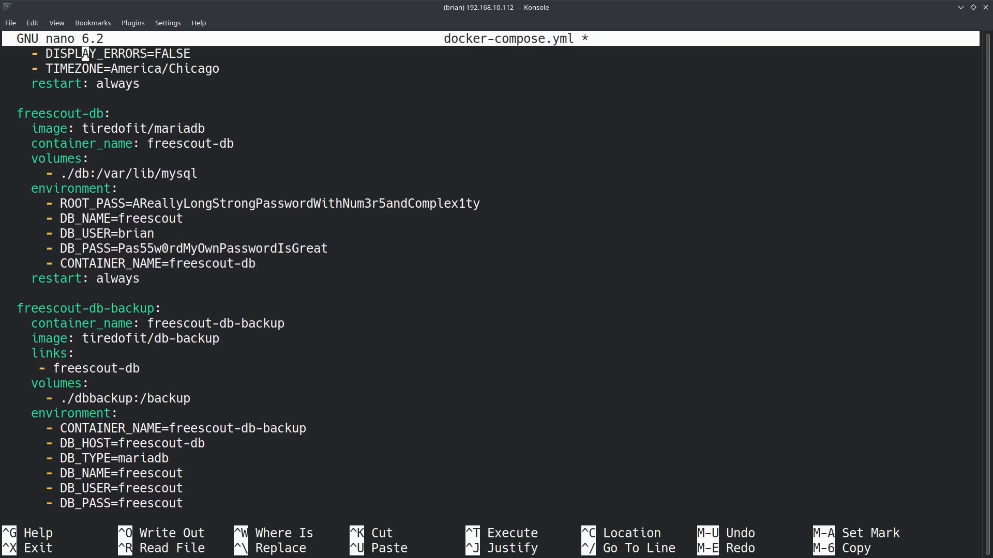
{"action": "key", "text": "Down"}
{"action": "key", "text": "Down"}
{"action": "key", "text": "Down"}
{"action": "key", "text": "Up"}
{"action": "key", "text": "Right"}
{"action": "key", "text": "Right"}
{"action": "key", "text": "Left"}
{"action": "key", "text": "Left"}
{"action": "key", "text": "Down"}
{"action": "key", "text": "Up"}
{"action": "key", "text": "Up"}
{"action": "key", "text": "Up"}
{"action": "key", "text": "Up"}
{"action": "key", "text": "Up"}
{"action": "key", "text": "Down"}
{"action": "key", "text": "Down"}
{"action": "key", "text": "Down"}
{"action": "key", "text": "Down"}
{"action": "key", "text": "Down"}
{"action": "key", "text": "Down"}
{"action": "key", "text": "Down"}
{"action": "key", "text": "Down"}
{"action": "key", "text": "Down"}
{"action": "key", "text": "Down"}
{"action": "key", "text": "Down"}
{"action": "key", "text": "Down"}
{"action": "key", "text": "Down"}
{"action": "key", "text": "Down"}
{"action": "key", "text": "Down"}
{"action": "key", "text": "Down"}
{"action": "key", "text": "Down"}
{"action": "key", "text": "Down"}
{"action": "key", "text": "Down"}
{"action": "key", "text": "Down"}
{"action": "key", "text": "Down"}
{"action": "key", "text": "Down"}
{"action": "key", "text": "Up"}
{"action": "key", "text": "Right"}
{"action": "key", "text": "Right"}
{"action": "key", "text": "Right"}
{"action": "key", "text": "Right"}
{"action": "key", "text": "Right"}
{"action": "key", "text": "Right"}
{"action": "key", "text": "Right"}
{"action": "key", "text": "Right"}
{"action": "key", "text": "Left"}
{"action": "left_click_drag", "start_coordinate": [53, 368], "coordinate": [136, 369]}
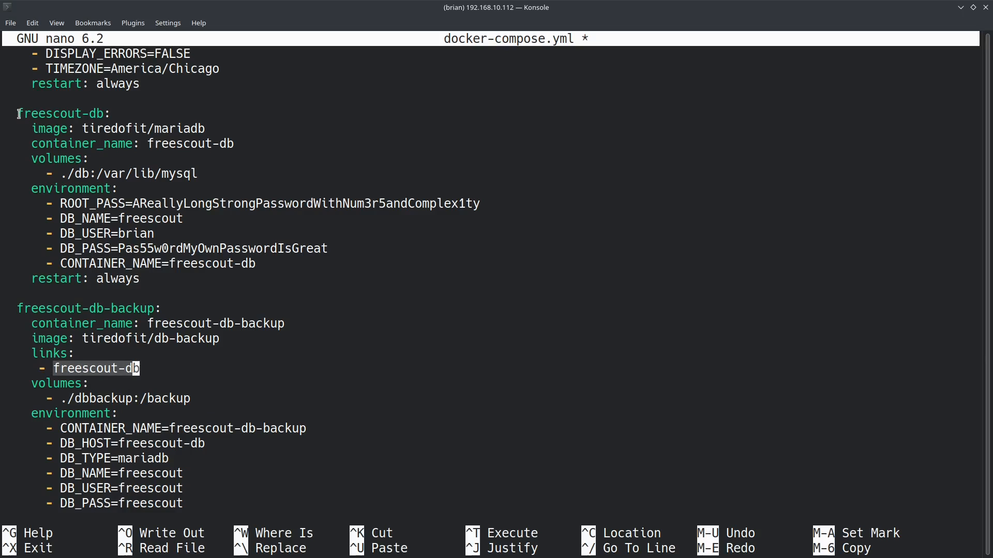
{"action": "left_click_drag", "start_coordinate": [17, 113], "coordinate": [104, 116]}
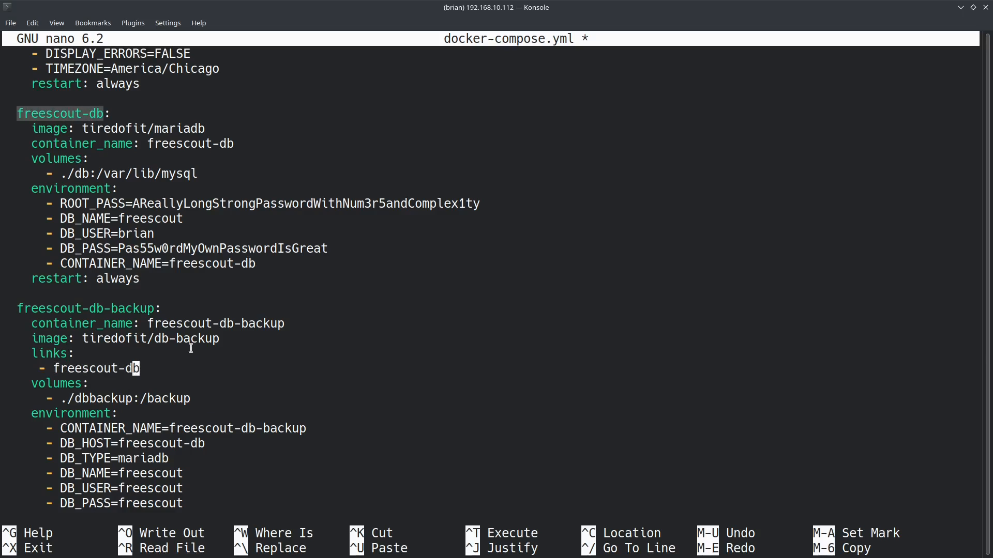
{"action": "left_click", "coordinate": [182, 370]}
- Replace the DB_USER value in the freescout-db-backup environment with the same database user name as in freescout-db
{"action": "key", "text": "Down"}
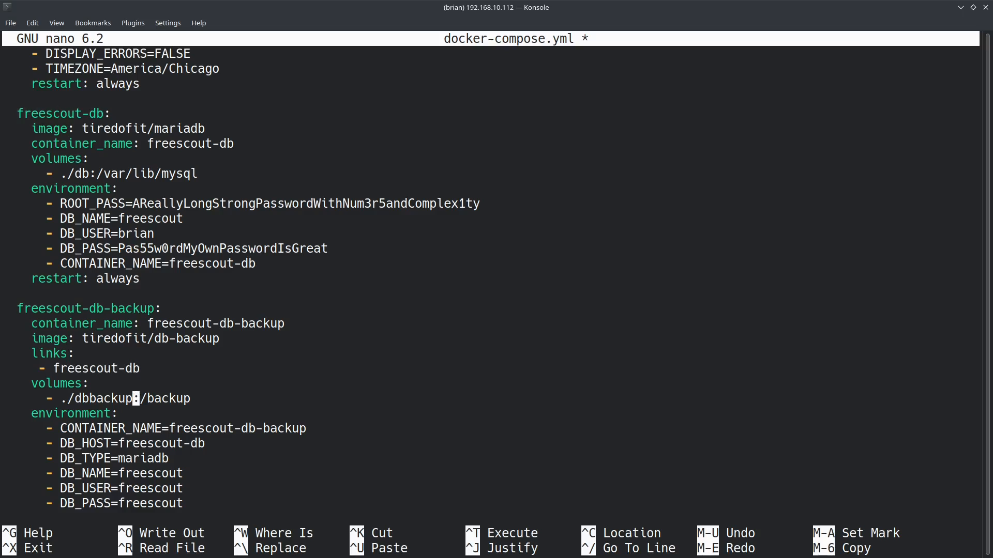
{"action": "key", "text": "Down"}
{"action": "key", "text": "Up"}
{"action": "key", "text": "Left"}
{"action": "key", "text": "Right"}
{"action": "key", "text": "Right"}
{"action": "key", "text": "Right"}
{"action": "key", "text": "Right"}
{"action": "key", "text": "Right"}
{"action": "key", "text": "Right"}
{"action": "key", "text": "Right"}
{"action": "key", "text": "Right"}
{"action": "key", "text": "Down"}
{"action": "key", "text": "Down"}
{"action": "key", "text": "Right"}
{"action": "key", "text": "Right"}
{"action": "key", "text": "Right"}
{"action": "key", "text": "Right"}
{"action": "key", "text": "Right"}
{"action": "key", "text": "Right"}
{"action": "key", "text": "Right"}
{"action": "key", "text": "Right"}
{"action": "key", "text": "Right"}
{"action": "key", "text": "Right"}
{"action": "key", "text": "Right"}
{"action": "key", "text": "Right"}
{"action": "key", "text": "Right"}
{"action": "key", "text": "Right"}
{"action": "key", "text": "Down"}
{"action": "key", "text": "Down"}
{"action": "key", "text": "Down"}
{"action": "key", "text": "Down"}
{"action": "key", "text": "BackSpace"}
{"action": "key", "text": "BackSpace"}
{"action": "key", "text": "BackSpace"}
{"action": "key", "text": "BackSpace"}
{"action": "key", "text": "BackSpace"}
{"action": "key", "text": "BackSpace"}
{"action": "key", "text": "BackSpace"}
{"action": "key", "text": "BackSpace"}
{"action": "key", "text": "BackSpace"}
{"action": "type", "text": "brian"}
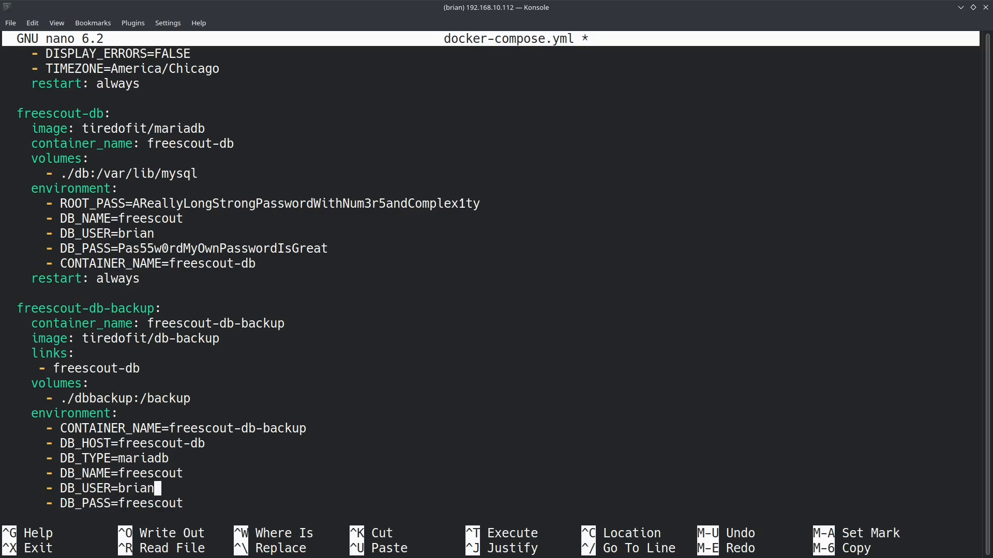
- Replace the DB_PASS value in the freescout-db-backup environment with a copy of the freescout-db database password
{"action": "key", "text": "Down"}
{"action": "key", "text": "Right"}
{"action": "key", "text": "Right"}
{"action": "key", "text": "Right"}
{"action": "key", "text": "Right"}
{"action": "key", "text": "BackSpace"}
{"action": "key", "text": "BackSpace"}
{"action": "key", "text": "BackSpace"}
{"action": "key", "text": "BackSpace"}
{"action": "key", "text": "BackSpace"}
{"action": "key", "text": "BackSpace"}
{"action": "key", "text": "BackSpace"}
{"action": "key", "text": "BackSpace"}
{"action": "key", "text": "BackSpace"}
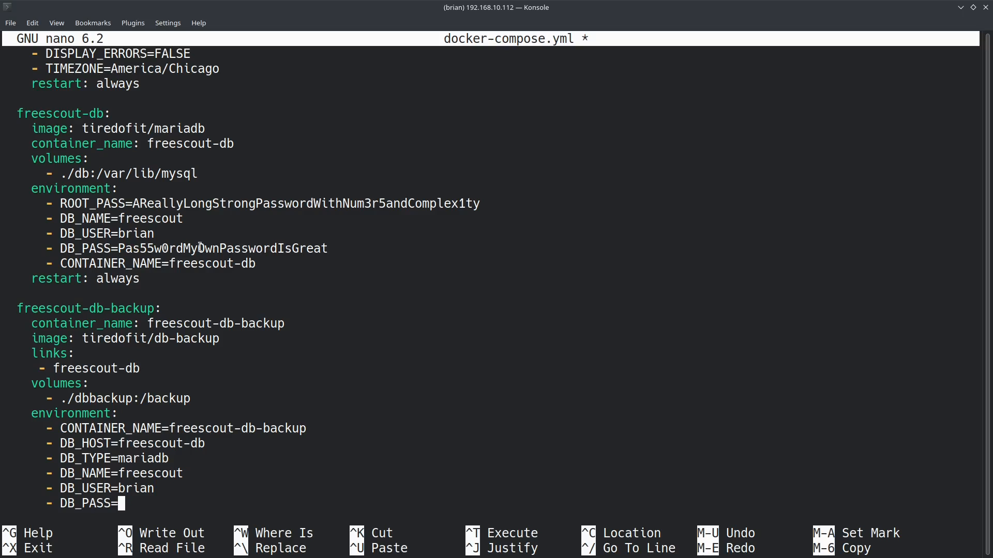
{"action": "left_click_drag", "start_coordinate": [329, 248], "coordinate": [118, 248]}
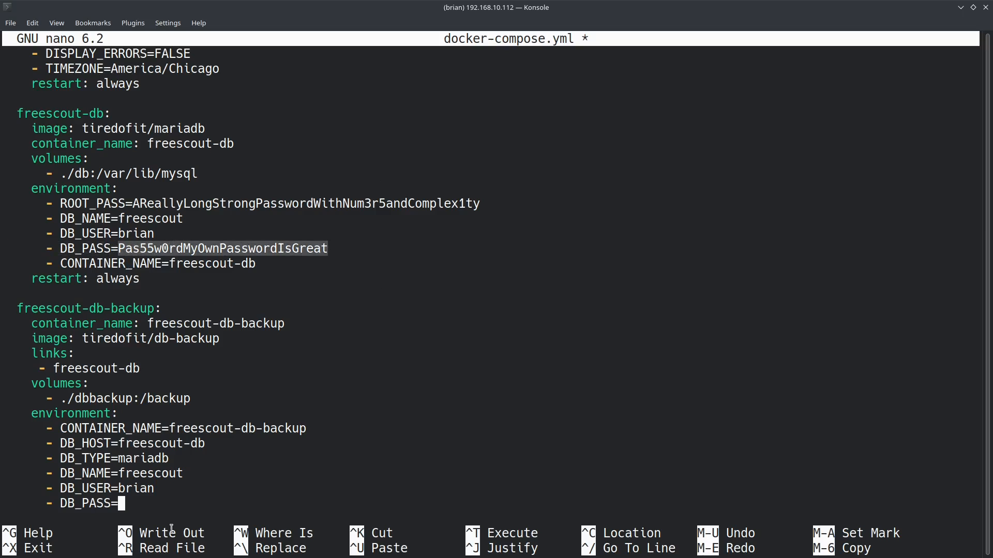
{"action": "middle_click", "coordinate": [147, 499]}
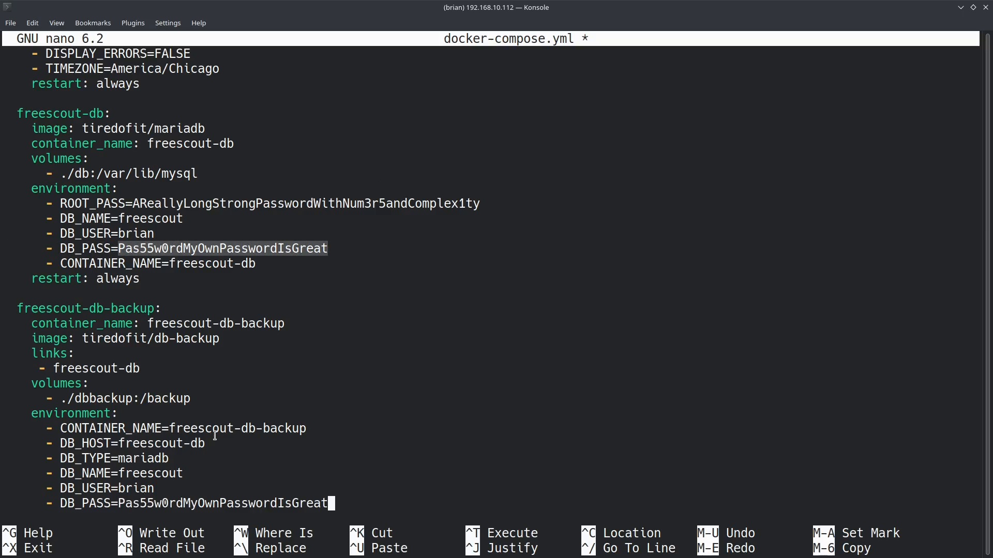
- Review the dump frequency, dump start, cleanup time, compression and MD5 settings in the freescout-db-backup environment
{"action": "key", "text": "Down"}
{"action": "key", "text": "Down"}
{"action": "key", "text": "Down"}
{"action": "key", "text": "Down"}
{"action": "key", "text": "Down"}
{"action": "key", "text": "Down"}
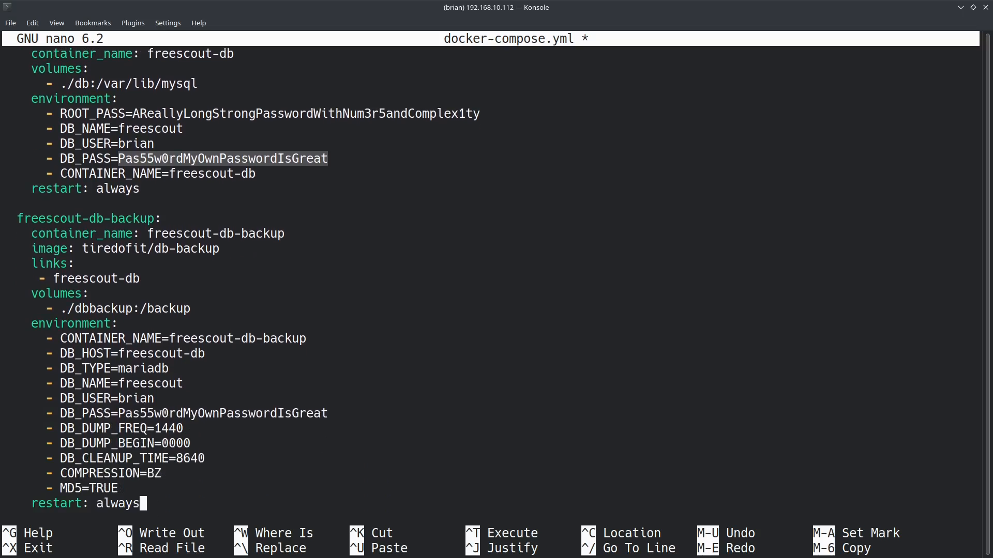
{"action": "key", "text": "Down"}
{"action": "key", "text": "Up"}
{"action": "key", "text": "Up"}
{"action": "key", "text": "Up"}
{"action": "key", "text": "Up"}
{"action": "key", "text": "Up"}
{"action": "key", "text": "Up"}
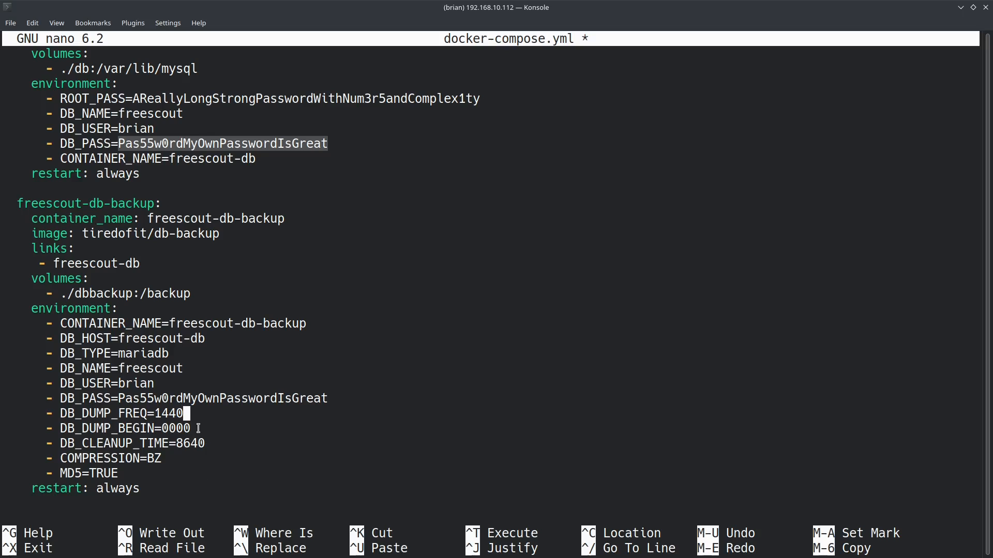
{"action": "key", "text": "Down"}
{"action": "key", "text": "Down"}
{"action": "key", "text": "Down"}
{"action": "key", "text": "Down"}
{"action": "key", "text": "Up"}
{"action": "key", "text": "Down"}
{"action": "key", "text": "Up"}
{"action": "key", "text": "Down"}
{"action": "key", "text": "Down"}
{"action": "key", "text": "Down"}
{"action": "key", "text": "Up"}
{"action": "key", "text": "Down"}
{"action": "key", "text": "Up"}
{"action": "key", "text": "Up"}
{"action": "key", "text": "Up"}
{"action": "key", "text": "Up"}
{"action": "key", "text": "Up"}
{"action": "key", "text": "Up"}
{"action": "key", "text": "Up"}
{"action": "key", "text": "Up"}
{"action": "key", "text": "Up"}
{"action": "key", "text": "Up"}
{"action": "key", "text": "Up"}
{"action": "key", "text": "Down"}
{"action": "key", "text": "Down"}
{"action": "key", "text": "Down"}
{"action": "key", "text": "Down"}
{"action": "key", "text": "Down"}
{"action": "key", "text": "Down"}
{"action": "key", "text": "Down"}
{"action": "key", "text": "Up"}
{"action": "key", "text": "Up"}
{"action": "key", "text": "Down"}
{"action": "key", "text": "Up"}
{"action": "key", "text": "Up"}
- Check the edited settings from freescout-db-backup back up through freescout-db to the freescout-app environment
{"action": "key", "text": "Up"}
{"action": "key", "text": "Up"}
{"action": "key", "text": "Down"}
{"action": "key", "text": "Down"}
{"action": "key", "text": "Up"}
{"action": "key", "text": "Up"}
{"action": "key", "text": "Up"}
{"action": "key", "text": "Up"}
{"action": "key", "text": "Up"}
{"action": "key", "text": "Up"}
{"action": "key", "text": "Up"}
{"action": "key", "text": "Up"}
{"action": "key", "text": "Up"}
{"action": "key", "text": "Up"}
{"action": "key", "text": "Up"}
{"action": "key", "text": "Up"}
{"action": "key", "text": "Up"}
{"action": "key", "text": "Up"}
{"action": "key", "text": "Up"}
{"action": "key", "text": "Up"}
{"action": "key", "text": "Up"}
{"action": "key", "text": "Up"}
{"action": "key", "text": "Up"}
{"action": "key", "text": "Up"}
{"action": "key", "text": "Up"}
{"action": "key", "text": "Up"}
{"action": "key", "text": "Up"}
{"action": "key", "text": "Up"}
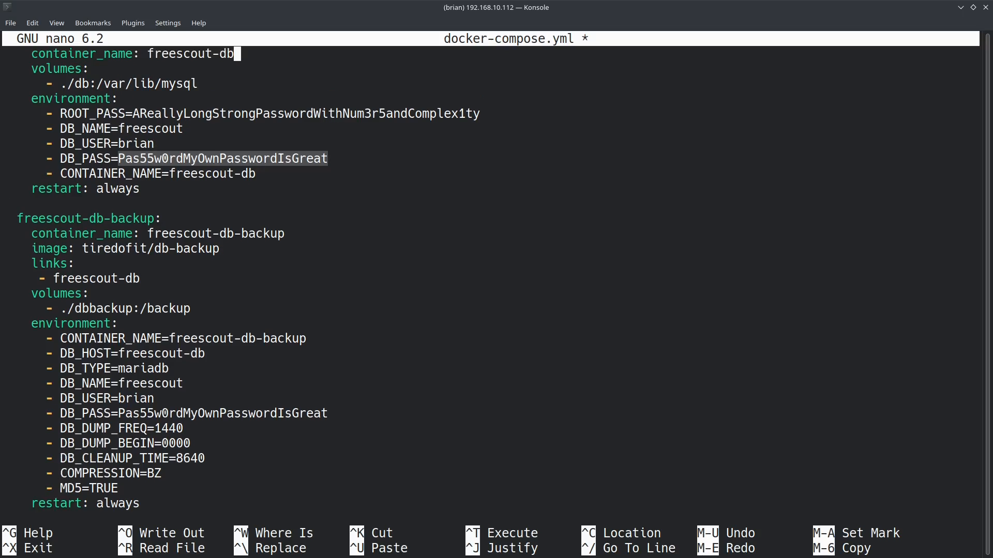
{"action": "key", "text": "Up"}
{"action": "key", "text": "Up"}
{"action": "key", "text": "Up"}
{"action": "key", "text": "Up"}
{"action": "key", "text": "Up"}
{"action": "key", "text": "Up"}
{"action": "key", "text": "Up"}
{"action": "key", "text": "Down"}
{"action": "key", "text": "Down"}
{"action": "key", "text": "Down"}
{"action": "key", "text": "Down"}
{"action": "key", "text": "Down"}
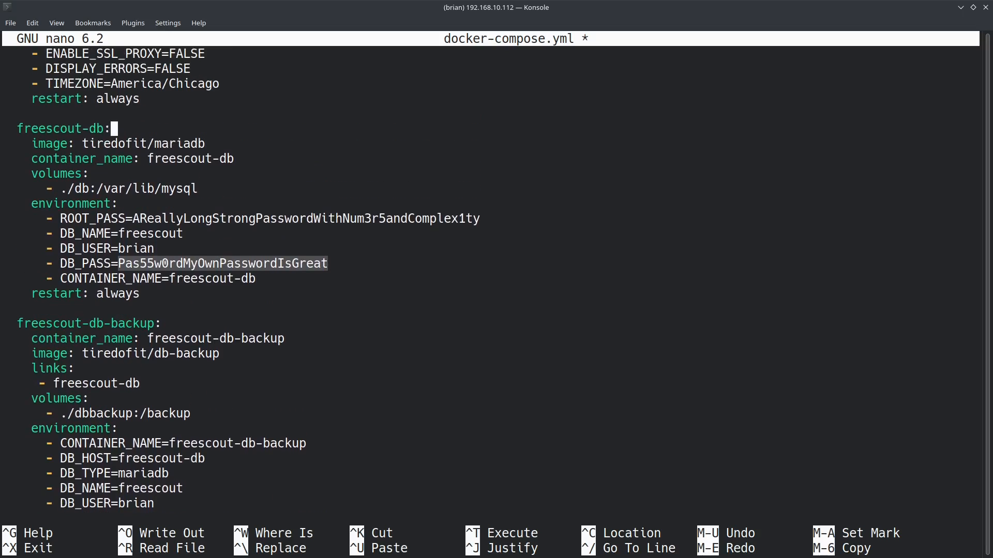
{"action": "key", "text": "Down"}
{"action": "key", "text": "Down"}
{"action": "key", "text": "Down"}
{"action": "key", "text": "Down"}
{"action": "key", "text": "Down"}
{"action": "key", "text": "Down"}
{"action": "key", "text": "Down"}
{"action": "key", "text": "Down"}
{"action": "key", "text": "Down"}
{"action": "key", "text": "Down"}
{"action": "key", "text": "Up"}
{"action": "key", "text": "Up"}
{"action": "key", "text": "Up"}
{"action": "key", "text": "Up"}
{"action": "key", "text": "Up"}
{"action": "key", "text": "Up"}
{"action": "key", "text": "Up"}
{"action": "key", "text": "Up"}
{"action": "key", "text": "Up"}
{"action": "key", "text": "Up"}
{"action": "key", "text": "Up"}
{"action": "key", "text": "Up"}
{"action": "key", "text": "Up"}
{"action": "key", "text": "Up"}
{"action": "key", "text": "Down"}
{"action": "key", "text": "Up"}
{"action": "key", "text": "Up"}
{"action": "key", "text": "Up"}
{"action": "key", "text": "Up"}
{"action": "key", "text": "Up"}
{"action": "key", "text": "Up"}
{"action": "key", "text": "Up"}
{"action": "key", "text": "Up"}
{"action": "key", "text": "Up"}
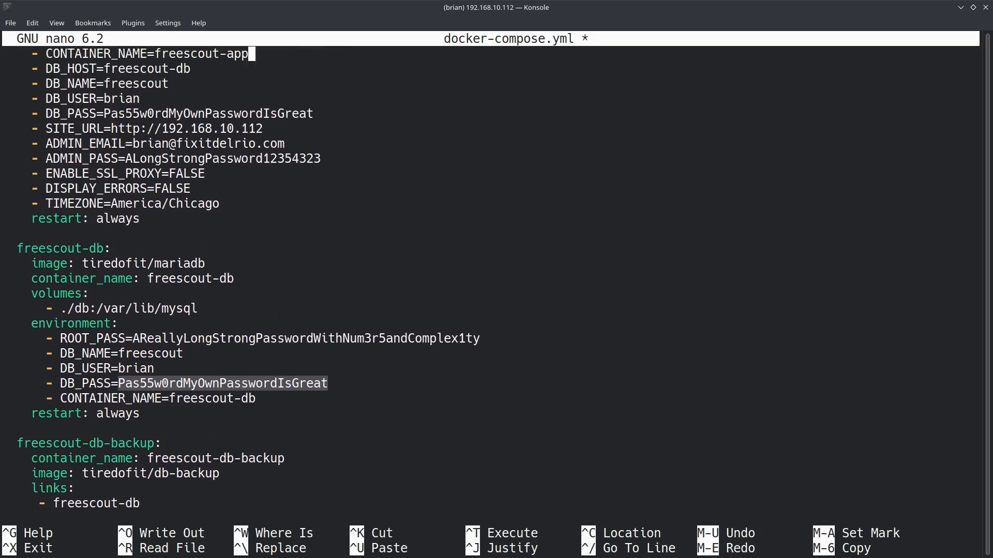
- Review the freescout-app service's environment variables, volume mappings and port settings in docker-compose.yml
{"action": "key", "text": "Down"}
{"action": "key", "text": "Down"}
{"action": "key", "text": "Down"}
{"action": "key", "text": "Down"}
{"action": "key", "text": "Down"}
{"action": "key", "text": "Down"}
{"action": "key", "text": "Down"}
{"action": "key", "text": "Down"}
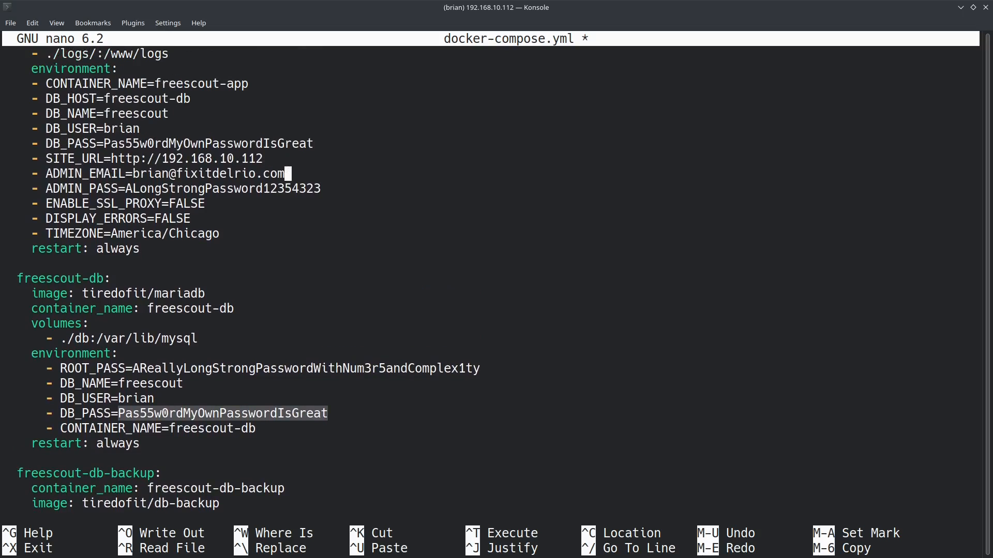
{"action": "key", "text": "Down"}
{"action": "key", "text": "Up"}
{"action": "key", "text": "Up"}
{"action": "key", "text": "Up"}
{"action": "key", "text": "Up"}
{"action": "key", "text": "Up"}
{"action": "key", "text": "Up"}
{"action": "key", "text": "Up"}
{"action": "key", "text": "Up"}
{"action": "key", "text": "Up"}
{"action": "key", "text": "Up"}
{"action": "key", "text": "Up"}
{"action": "key", "text": "Up"}
{"action": "key", "text": "Up"}
{"action": "key", "text": "Up"}
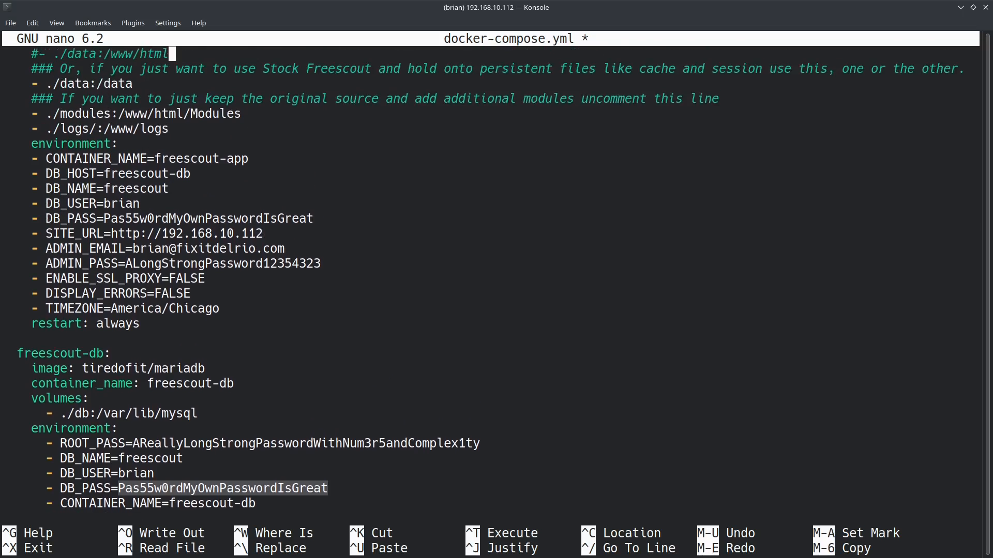
{"action": "key", "text": "Up"}
{"action": "key", "text": "Up"}
{"action": "key", "text": "Up"}
{"action": "key", "text": "Up"}
{"action": "key", "text": "Up"}
{"action": "key", "text": "Down"}
{"action": "key", "text": "Down"}
{"action": "key", "text": "Down"}
{"action": "key", "text": "Down"}
{"action": "key", "text": "Down"}
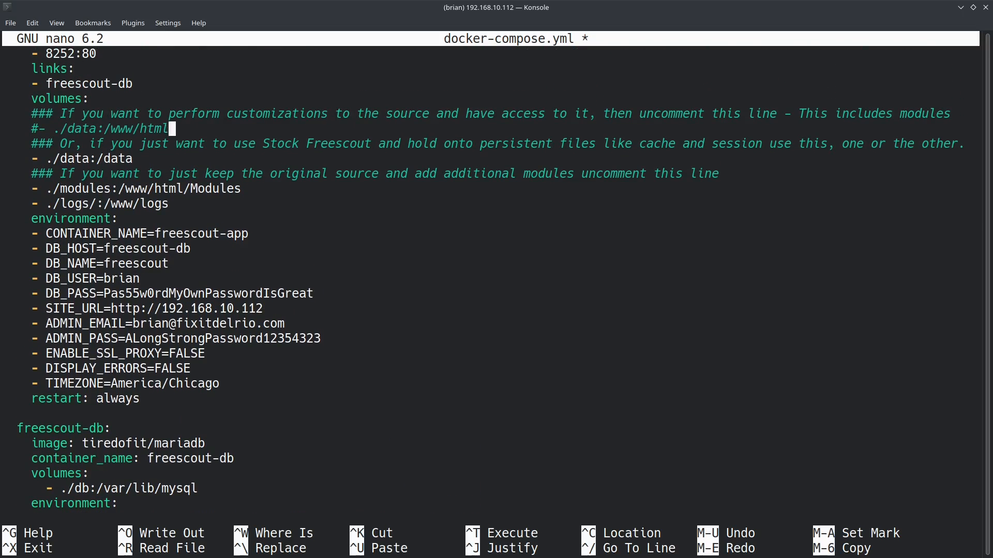
- Save the edited compose file under its existing name, docker-compose.yml
{"action": "key", "text": "Down"}
{"action": "key", "text": "Down"}
{"action": "key", "text": "Down"}
{"action": "key", "text": "Down"}
{"action": "key", "text": "Down"}
{"action": "key", "text": "Down"}
{"action": "key", "text": "Down"}
{"action": "key", "text": "Down"}
{"action": "key", "text": "Down"}
{"action": "key", "text": "Down"}
{"action": "key", "text": "Down"}
{"action": "key", "text": "Down"}
{"action": "key", "text": "Down"}
{"action": "key", "text": "Down"}
{"action": "key", "text": "Down"}
{"action": "key", "text": "Down"}
{"action": "key", "text": "Down"}
{"action": "key", "text": "Down"}
{"action": "key", "text": "Down"}
{"action": "key", "text": "Down"}
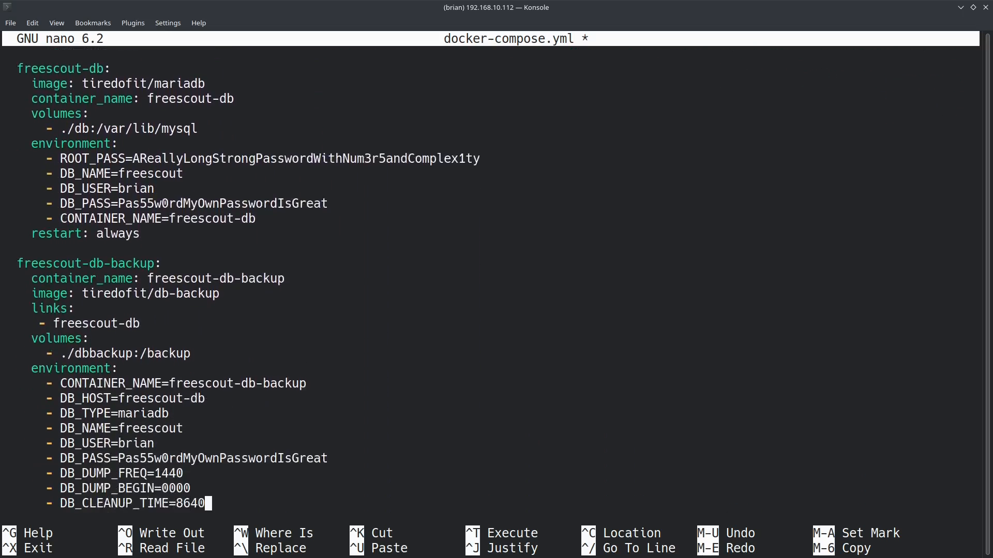
{"action": "key", "text": "Down"}
{"action": "key", "text": "Down"}
{"action": "key", "text": "Down"}
{"action": "key", "text": "Down"}
{"action": "key", "text": "ctrl+o"}
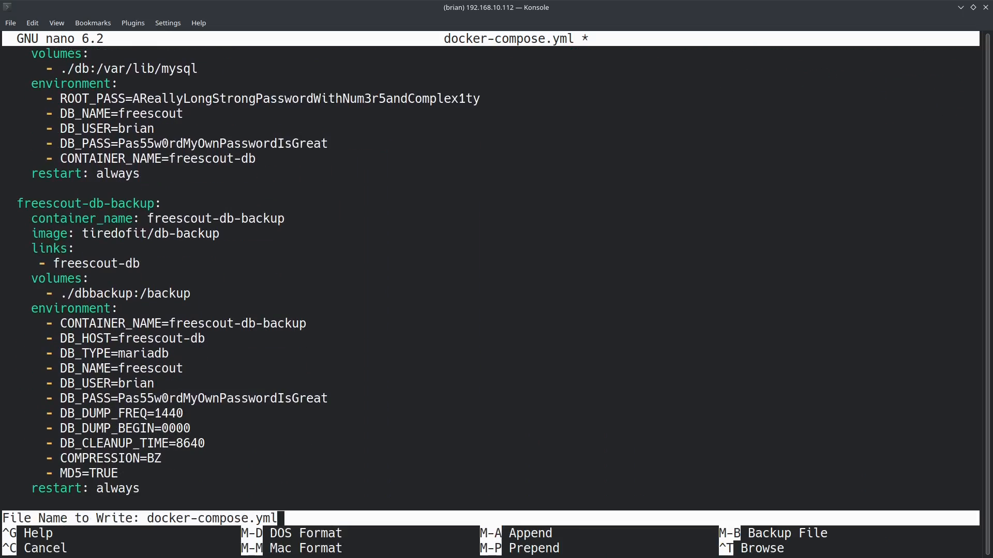
{"action": "key", "text": "Return"}
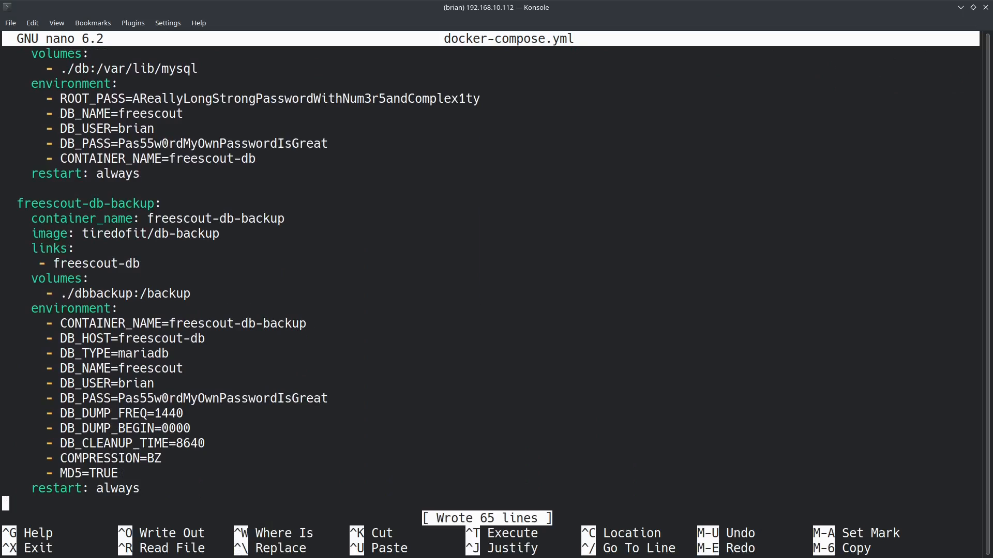
- Look back through the saved compose file up to its version line and exit the nano editor
{"action": "key", "text": "Up"}
{"action": "key", "text": "Up"}
{"action": "key", "text": "Up"}
{"action": "key", "text": "Up"}
{"action": "key", "text": "Up"}
{"action": "key", "text": "Up"}
{"action": "key", "text": "Up"}
{"action": "key", "text": "Up"}
{"action": "key", "text": "Up"}
{"action": "key", "text": "Up"}
{"action": "key", "text": "Up"}
{"action": "key", "text": "Up"}
{"action": "key", "text": "Up"}
{"action": "key", "text": "Up"}
{"action": "key", "text": "Up"}
{"action": "key", "text": "Up"}
{"action": "key", "text": "Up"}
{"action": "key", "text": "Up"}
{"action": "key", "text": "Up"}
{"action": "key", "text": "Up"}
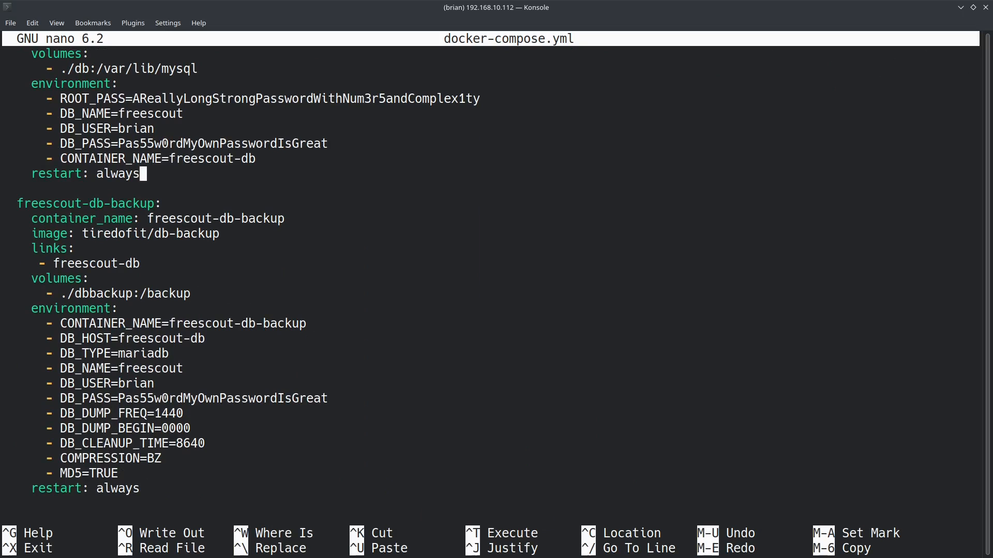
{"action": "key", "text": "Up"}
{"action": "key", "text": "Up"}
{"action": "key", "text": "Up"}
{"action": "key", "text": "Up"}
{"action": "key", "text": "Up"}
{"action": "key", "text": "Up"}
{"action": "key", "text": "Up"}
{"action": "key", "text": "Up"}
{"action": "key", "text": "Up"}
{"action": "key", "text": "Up"}
{"action": "key", "text": "Up"}
{"action": "key", "text": "Up"}
{"action": "key", "text": "Up"}
{"action": "key", "text": "Up"}
{"action": "key", "text": "Up"}
{"action": "key", "text": "Up"}
{"action": "key", "text": "Up"}
{"action": "key", "text": "Up"}
{"action": "key", "text": "Up"}
{"action": "key", "text": "Up"}
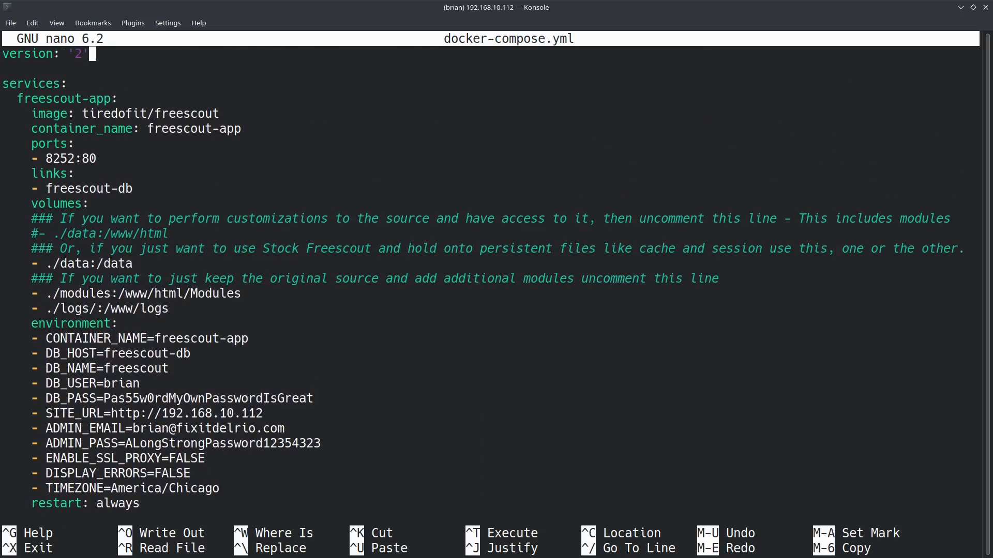
{"action": "key", "text": "ctrl+x"}
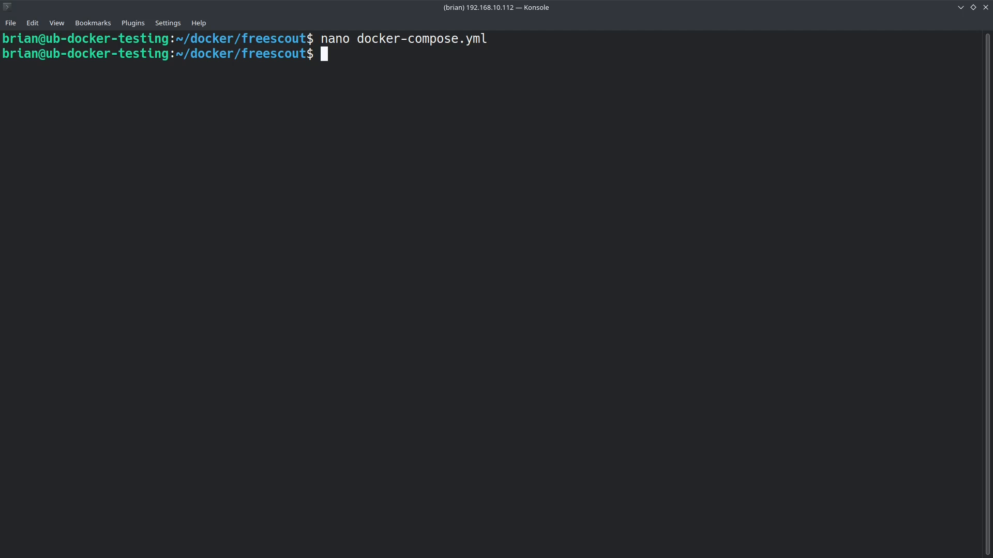
- Start the FreeScout containers in detached mode and follow their logs with "docker-compose up -d && docker-compose logs -f"
{"action": "type", "text": "docker-compose up"}
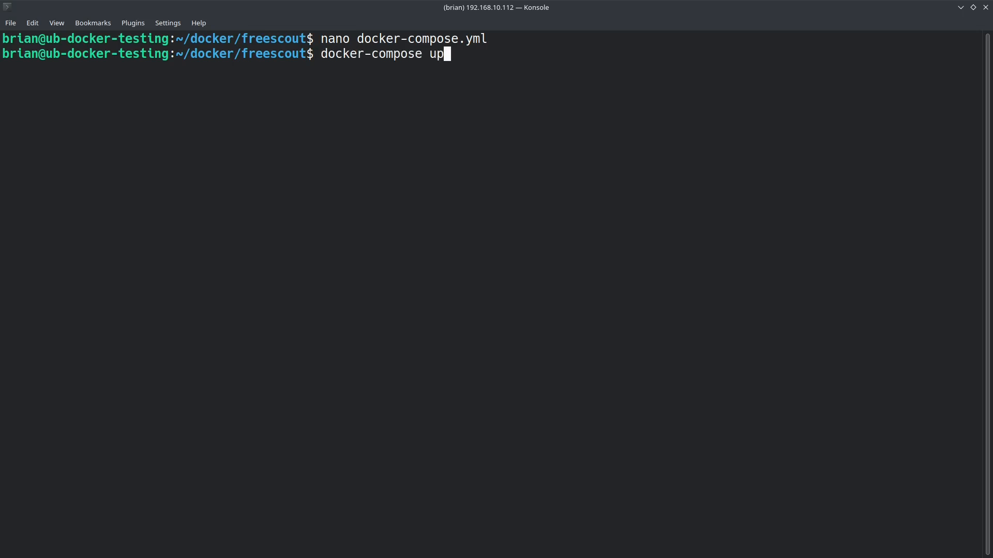
{"action": "type", "text": " -d && dock"}
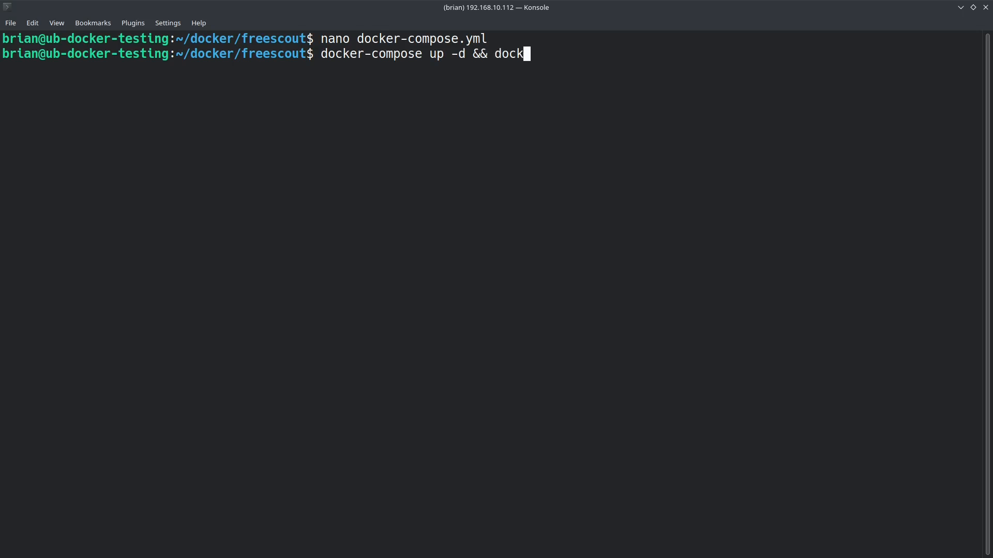
{"action": "type", "text": "er-compose logs -f"}
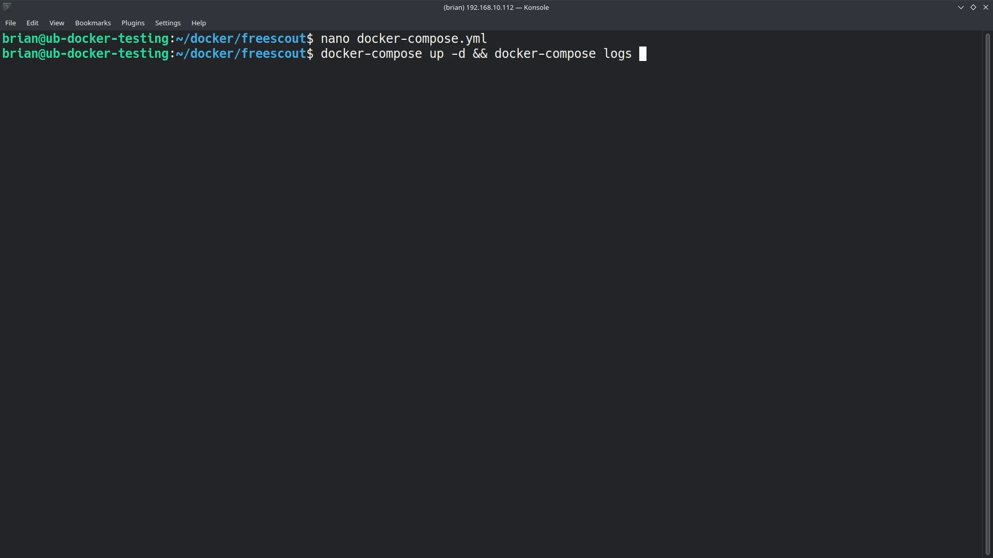
{"action": "key", "text": "Left"}
{"action": "key", "text": "Left"}
{"action": "key", "text": "Left"}
{"action": "key", "text": "Left"}
{"action": "key", "text": "Left"}
{"action": "key", "text": "Left"}
{"action": "key", "text": "Left"}
{"action": "key", "text": "Left"}
{"action": "key", "text": "Left"}
{"action": "key", "text": "Left"}
{"action": "key", "text": "Left"}
{"action": "key", "text": "Left"}
{"action": "key", "text": "Left"}
{"action": "key", "text": "Left"}
{"action": "key", "text": "Left"}
{"action": "key", "text": "Left"}
{"action": "key", "text": "Left"}
{"action": "key", "text": "Left"}
{"action": "key", "text": "Left"}
{"action": "key", "text": "Left"}
{"action": "key", "text": "Left"}
{"action": "key", "text": "Left"}
{"action": "key", "text": "Left"}
{"action": "key", "text": "Left"}
{"action": "key", "text": "Right"}
{"action": "key", "text": "Right"}
{"action": "key", "text": "Right"}
{"action": "key", "text": "Right"}
{"action": "key", "text": "Right"}
{"action": "key", "text": "Right"}
{"action": "key", "text": "Right"}
{"action": "key", "text": "Right"}
{"action": "key", "text": "Left"}
{"action": "key", "text": "Left"}
{"action": "key", "text": "Left"}
{"action": "key", "text": "Left"}
{"action": "key", "text": "Right"}
{"action": "key", "text": "Right"}
{"action": "key", "text": "Right"}
{"action": "key", "text": "Right"}
{"action": "key", "text": "Right"}
{"action": "key", "text": "Right"}
{"action": "key", "text": "Right"}
{"action": "key", "text": "Right"}
{"action": "key", "text": "Right"}
{"action": "key", "text": "Right"}
{"action": "key", "text": "Right"}
{"action": "key", "text": "Right"}
{"action": "key", "text": "Right"}
{"action": "key", "text": "Right"}
{"action": "key", "text": "Right"}
{"action": "key", "text": "Right"}
{"action": "key", "text": "Right"}
{"action": "key", "text": "Right"}
{"action": "key", "text": "Right"}
{"action": "key", "text": "Right"}
{"action": "key", "text": "Return"}
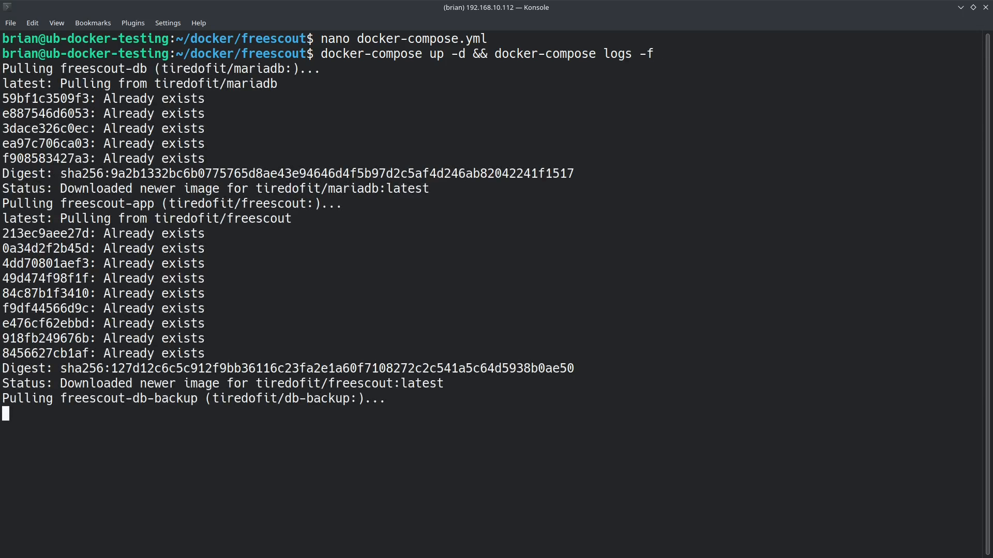
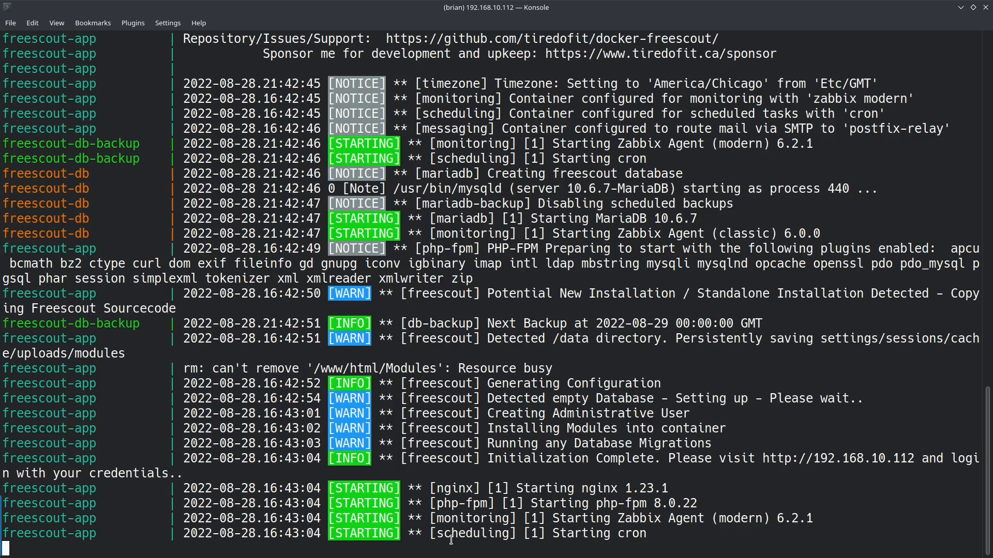
- Switch to Firefox and try to load the FreeScout site at 192.168.10.112:8252 in the Server Not Found tab
{"action": "key", "text": "alt+Tab"}
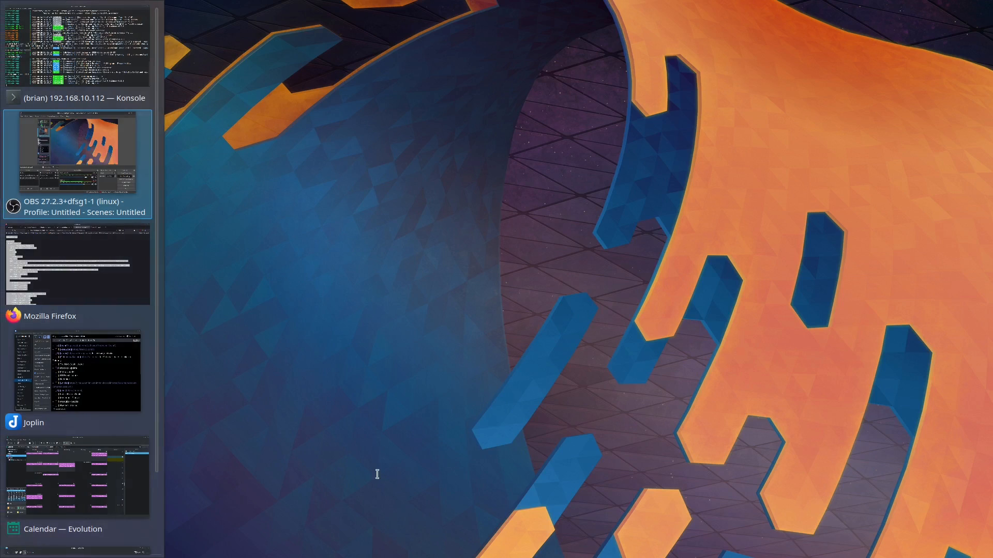
{"action": "key", "text": "alt+Tab"}
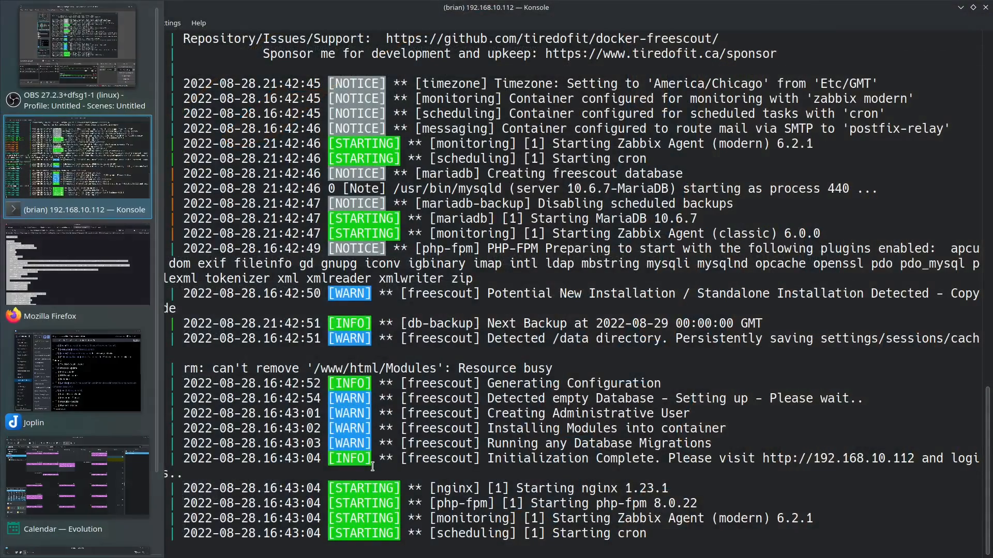
{"action": "key", "text": "alt+Tab"}
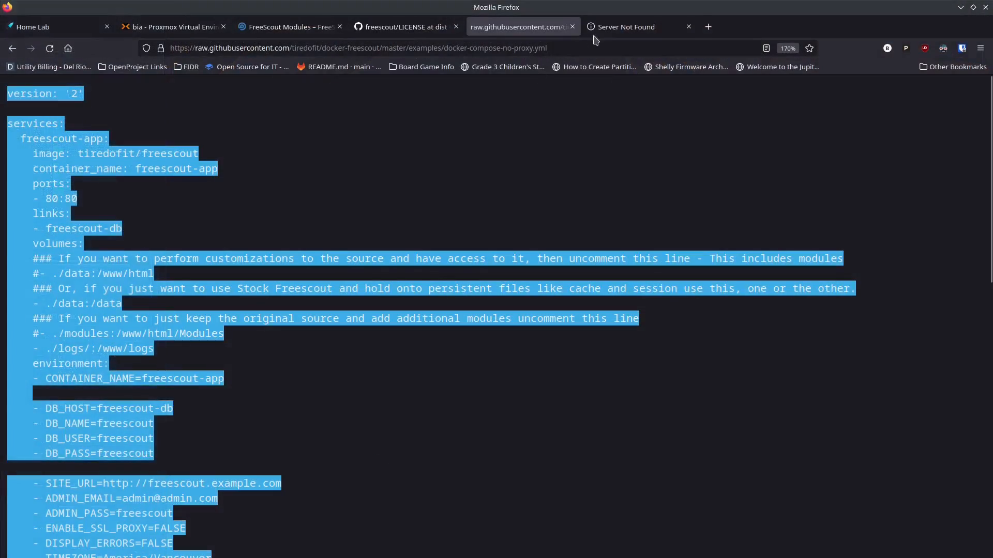
{"action": "left_click", "coordinate": [621, 28]}
{"action": "left_click", "coordinate": [395, 48]}
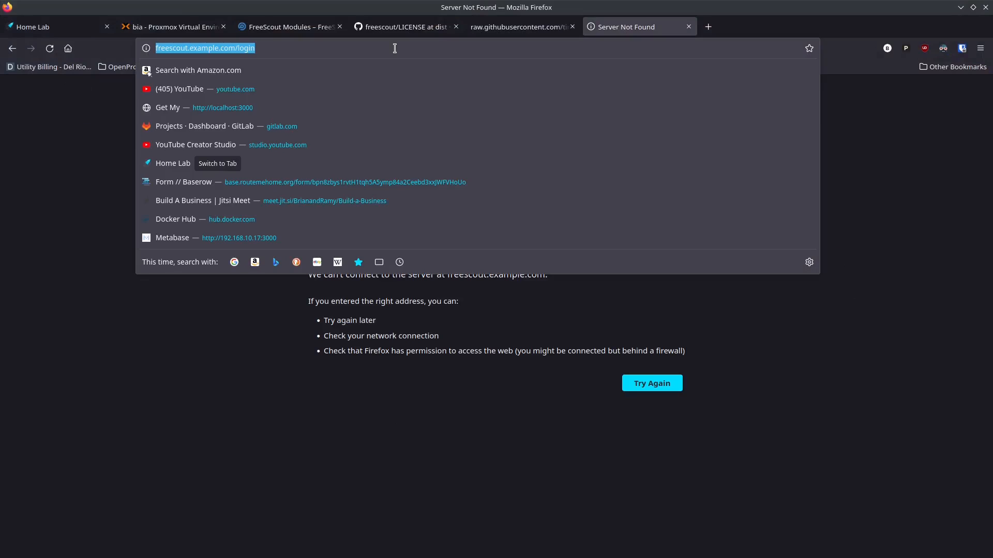
{"action": "key", "text": "BackSpace"}
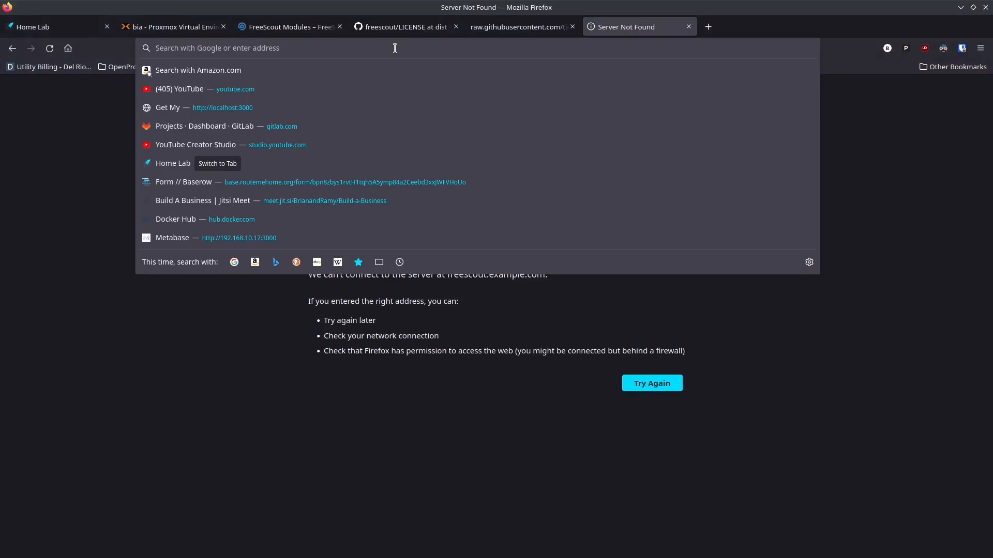
{"action": "type", "text": "192"}
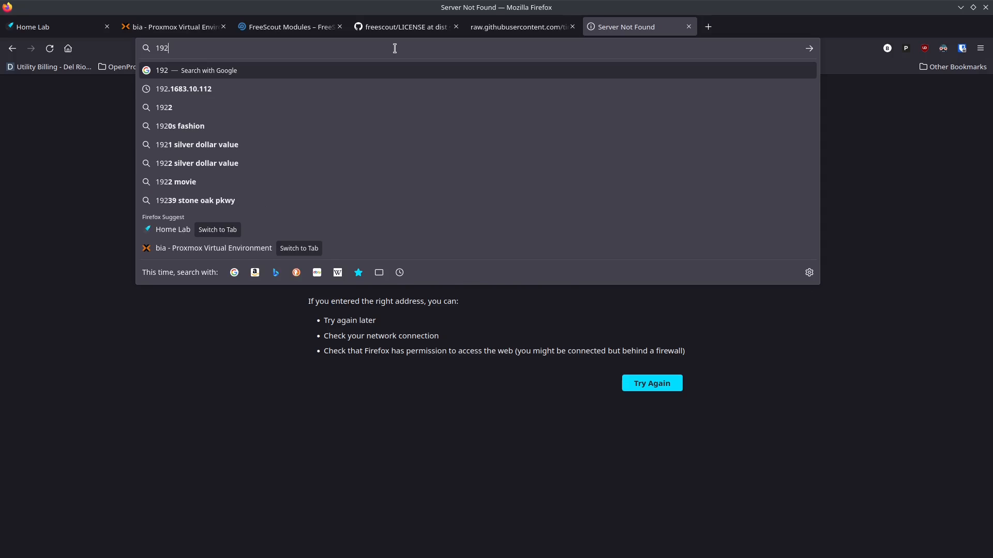
{"action": "type", "text": ".168.10.1"}
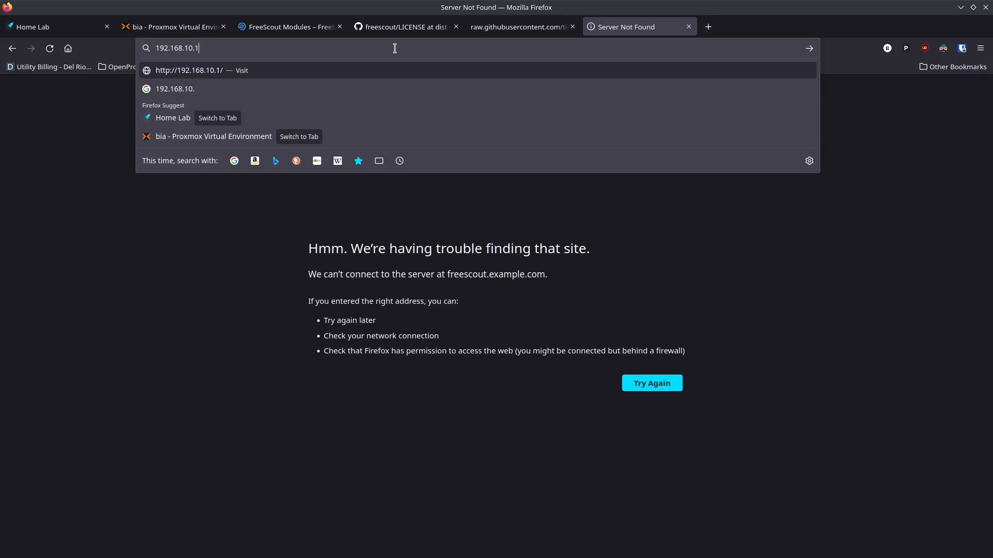
{"action": "type", "text": "12:8252"}
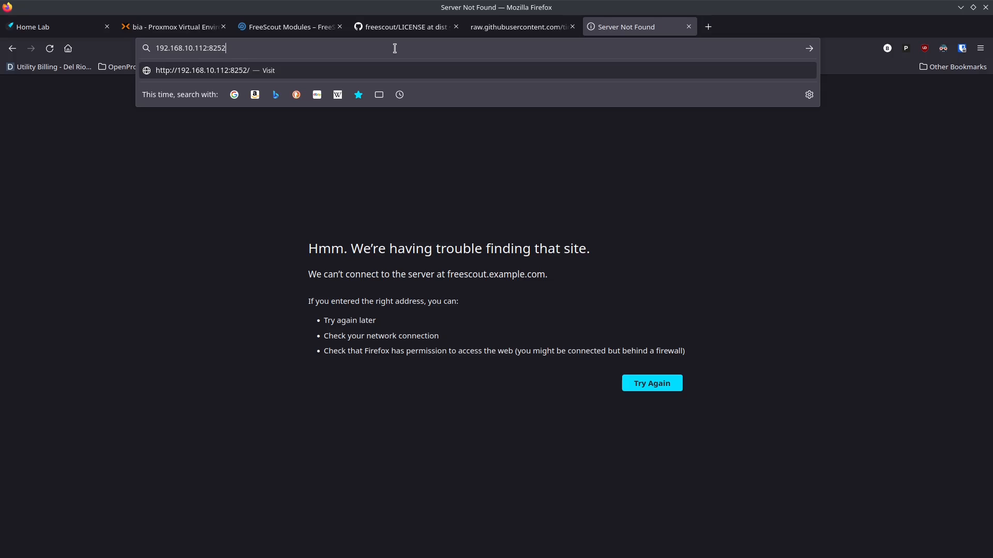
{"action": "key", "text": "Return"}
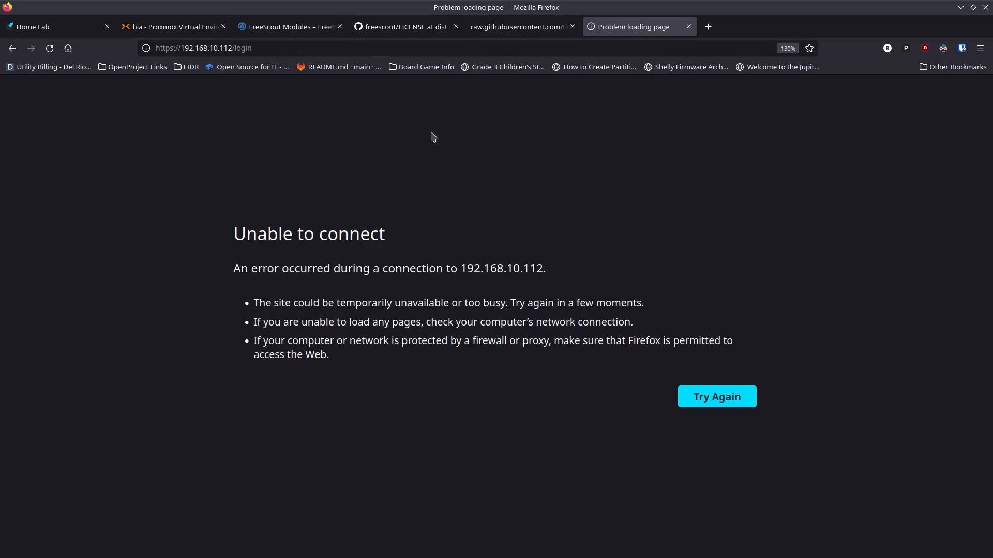
- Switch to Konsole, stop following the container logs and open docker-compose.yml in nano
{"action": "key", "text": "alt+Tab"}
{"action": "key", "text": "alt+Tab"}
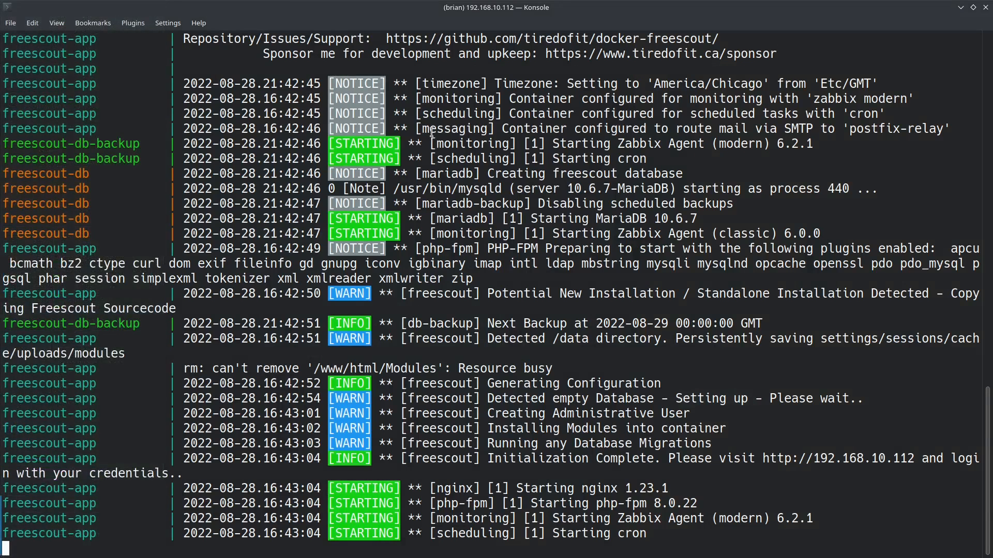
{"action": "key", "text": "ctrl+c"}
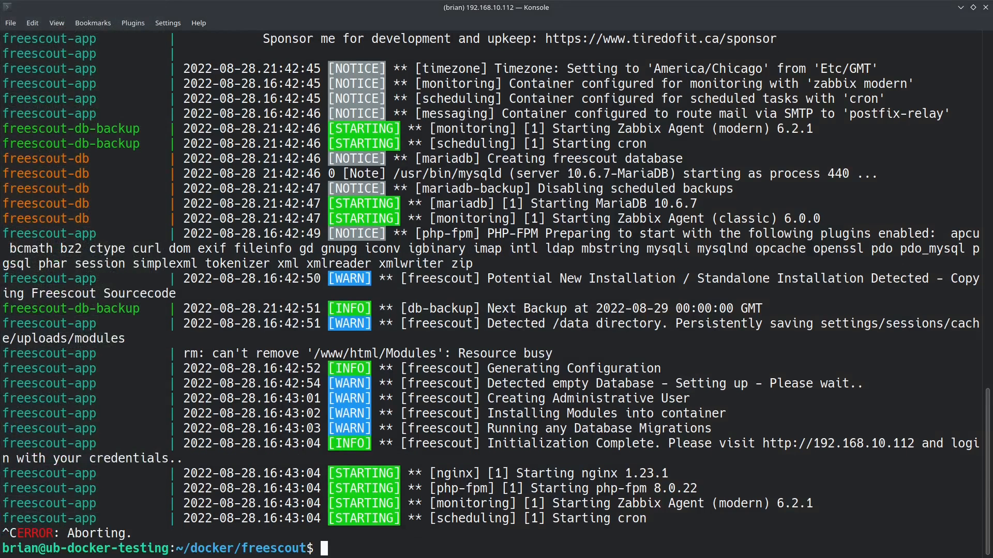
{"action": "type", "text": "nano docker"}
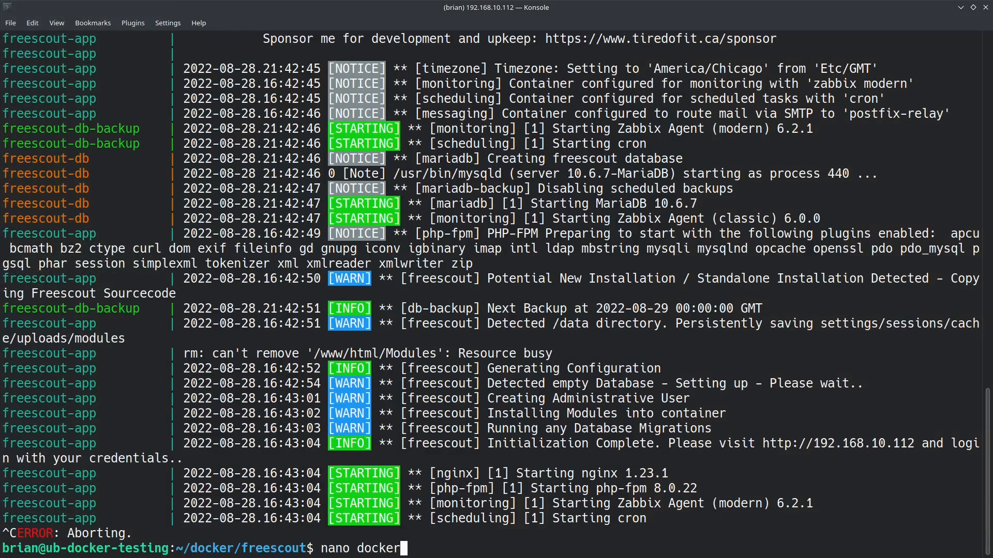
{"action": "type", "text": "-co"}
{"action": "key", "text": "Tab"}
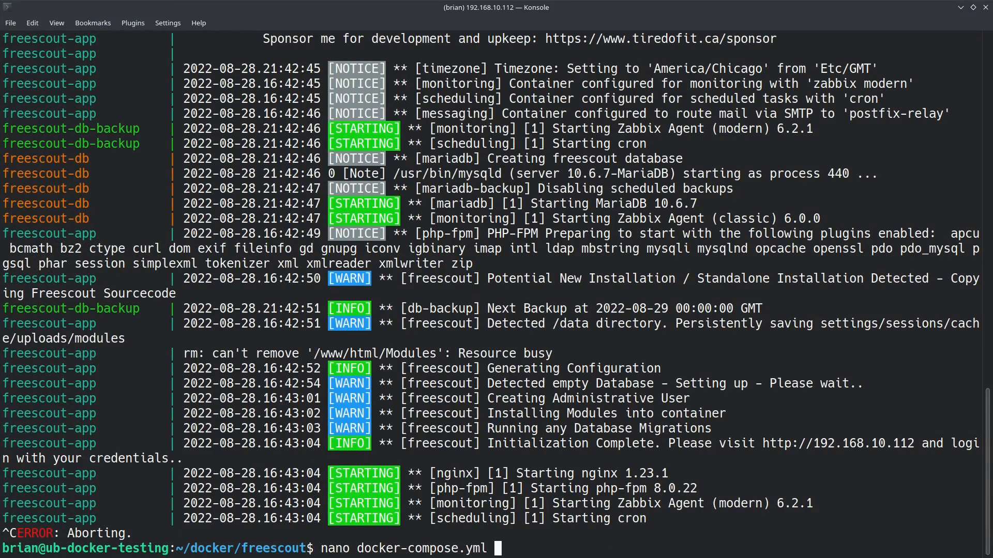
{"action": "key", "text": "Return"}
{"action": "key", "text": "Down"}
{"action": "key", "text": "Down"}
{"action": "key", "text": "Down"}
{"action": "key", "text": "Down"}
{"action": "key", "text": "Down"}
{"action": "key", "text": "Down"}
{"action": "key", "text": "Down"}
{"action": "key", "text": "Down"}
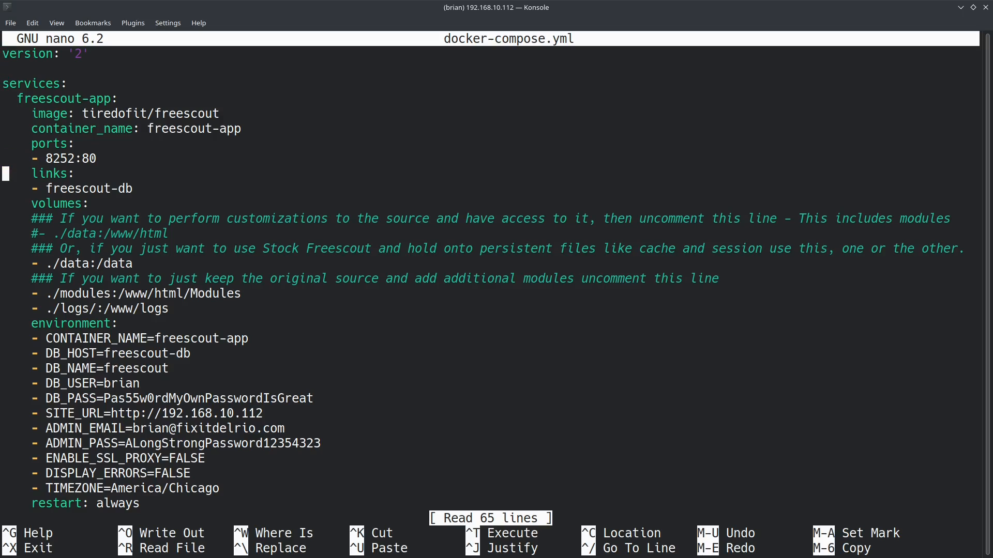
{"action": "key", "text": "Down"}
{"action": "key", "text": "Down"}
{"action": "key", "text": "Down"}
{"action": "key", "text": "Down"}
{"action": "key", "text": "Down"}
{"action": "key", "text": "Down"}
{"action": "key", "text": "Down"}
{"action": "key", "text": "Down"}
{"action": "key", "text": "Down"}
{"action": "key", "text": "Down"}
{"action": "key", "text": "Down"}
{"action": "key", "text": "Down"}
{"action": "key", "text": "Down"}
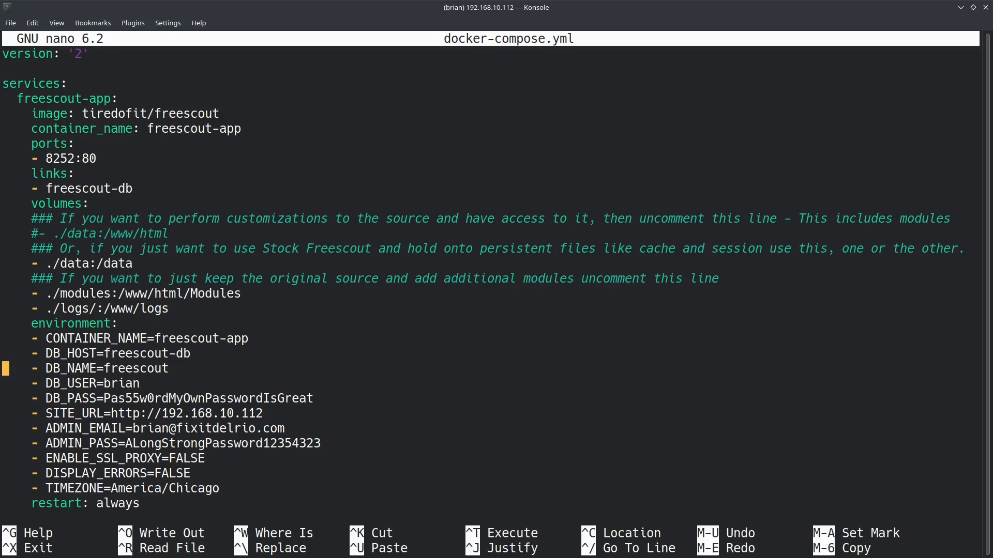
{"action": "key", "text": "Down"}
{"action": "key", "text": "Down"}
{"action": "key", "text": "Down"}
{"action": "key", "text": "Down"}
{"action": "key", "text": "Down"}
{"action": "key", "text": "Down"}
{"action": "key", "text": "Down"}
{"action": "key", "text": "Down"}
{"action": "key", "text": "Down"}
{"action": "key", "text": "Down"}
{"action": "key", "text": "Down"}
{"action": "key", "text": "Down"}
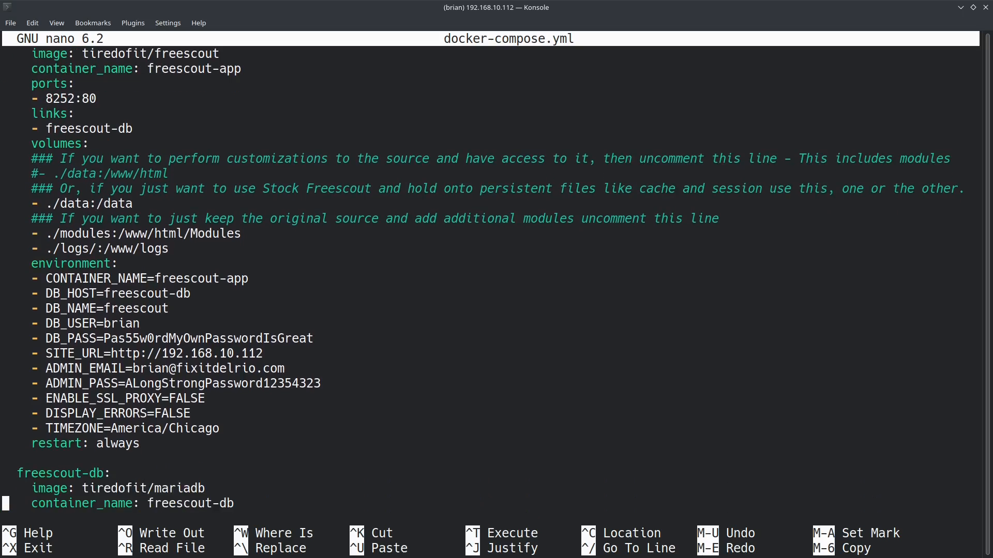
{"action": "key", "text": "Up"}
{"action": "key", "text": "Up"}
{"action": "key", "text": "Up"}
{"action": "key", "text": "Up"}
{"action": "key", "text": "Up"}
{"action": "key", "text": "Up"}
{"action": "key", "text": "Up"}
{"action": "key", "text": "Up"}
{"action": "key", "text": "Up"}
{"action": "key", "text": "Up"}
{"action": "key", "text": "End"}
{"action": "type", "text": ":"}
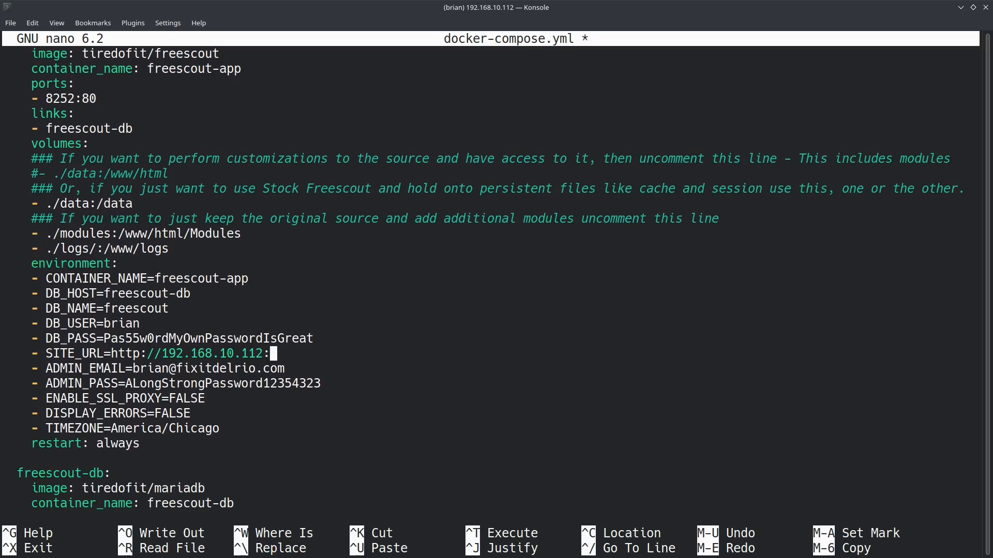
{"action": "type", "text": "8252"}
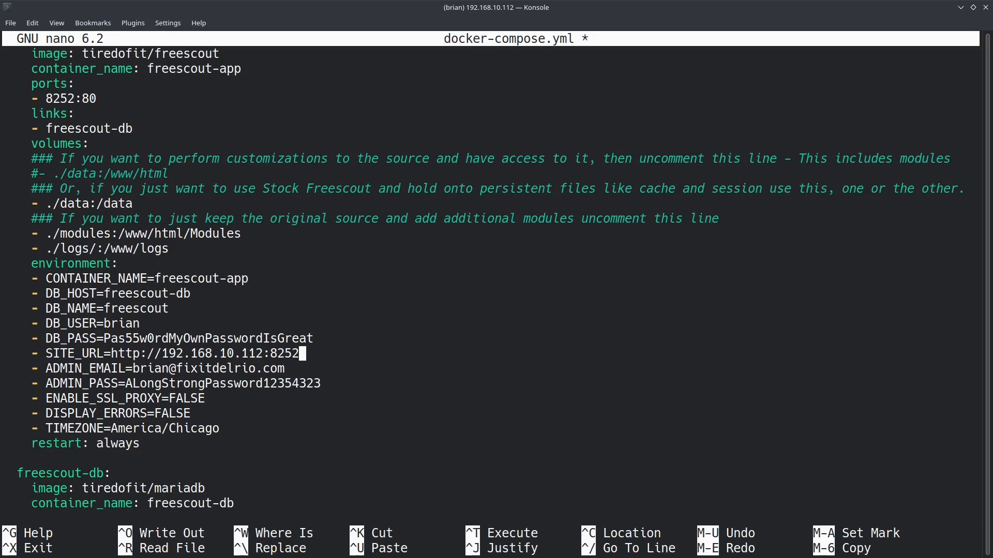
- Save docker-compose.yml under its existing name and exit nano
{"action": "key", "text": "ctrl+o"}
{"action": "key", "text": "Return"}
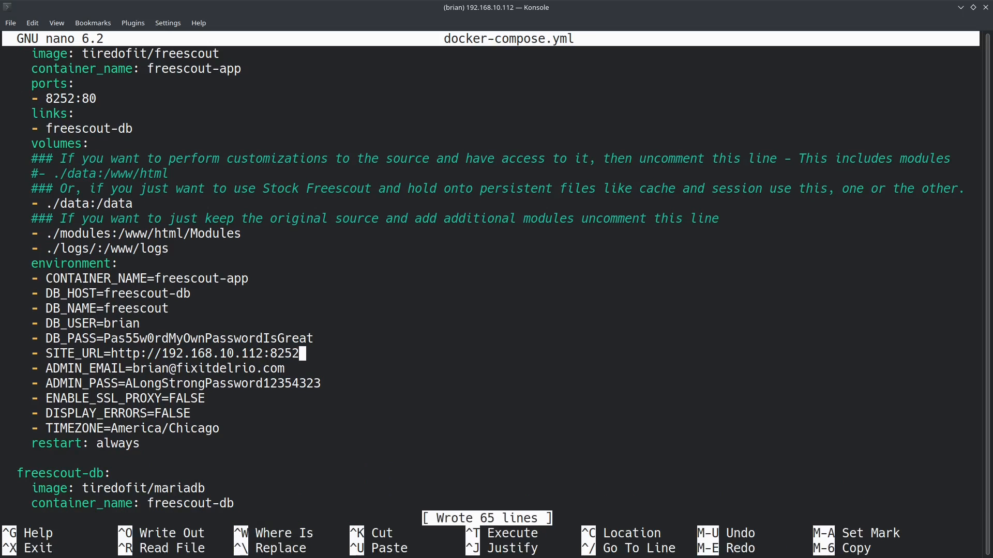
{"action": "key", "text": "ctrl+x"}
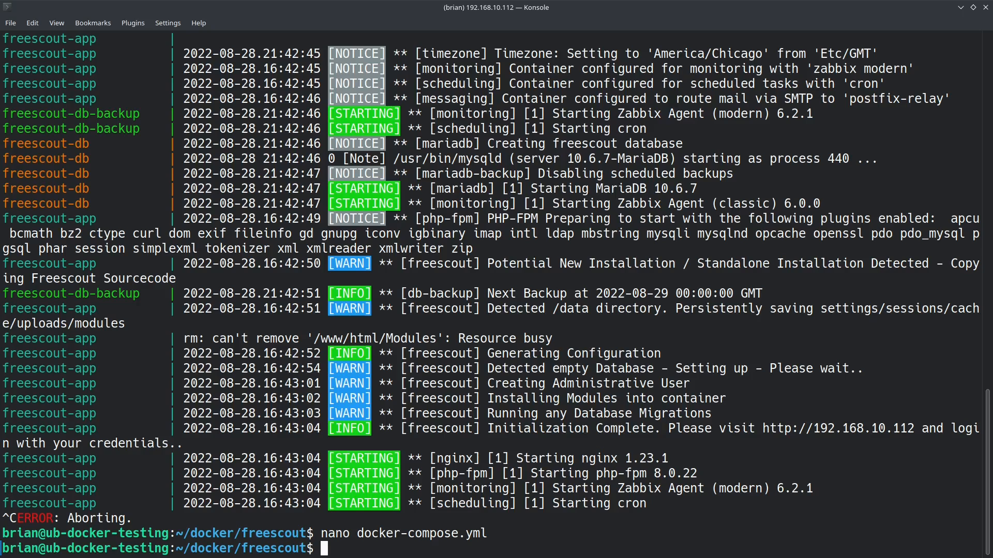
- Recreate the FreeScout containers in detached mode with "docker-compose up -d"
{"action": "type", "text": "docker-compo"}
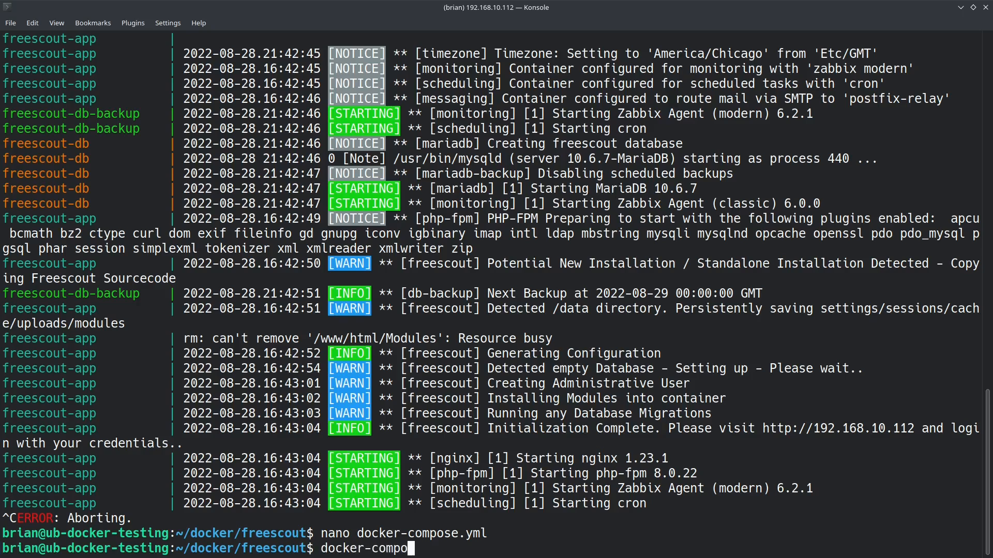
{"action": "type", "text": "se up -d"}
{"action": "key", "text": "Return"}
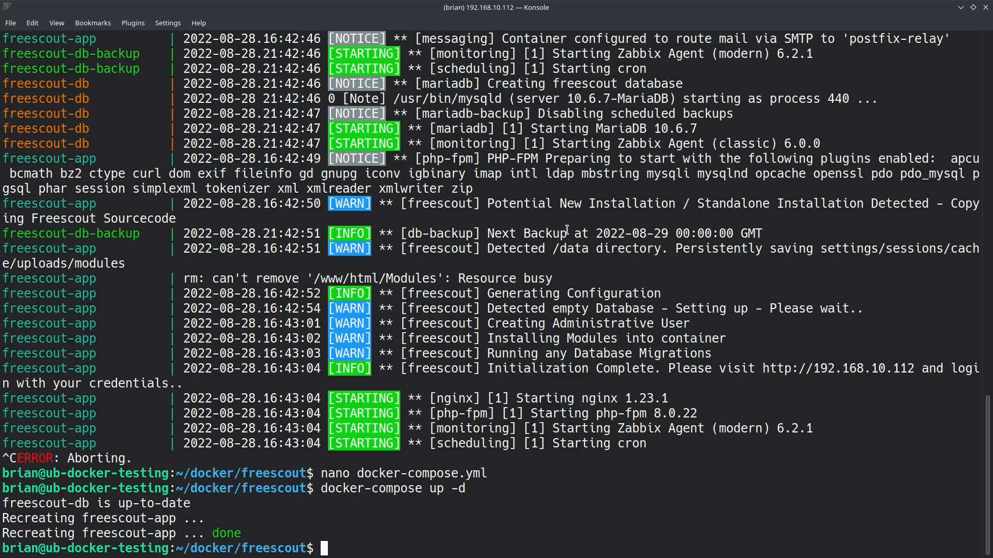
- Switch to Firefox and load the FreeScout login page at 192.168.10.112:8252
{"action": "key", "text": "alt+Tab"}
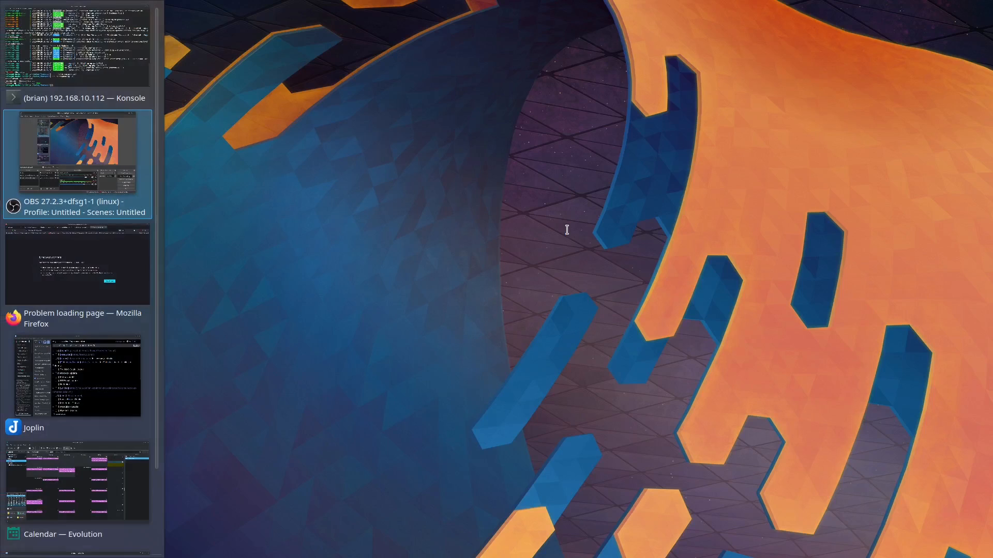
{"action": "key", "text": "alt+Tab"}
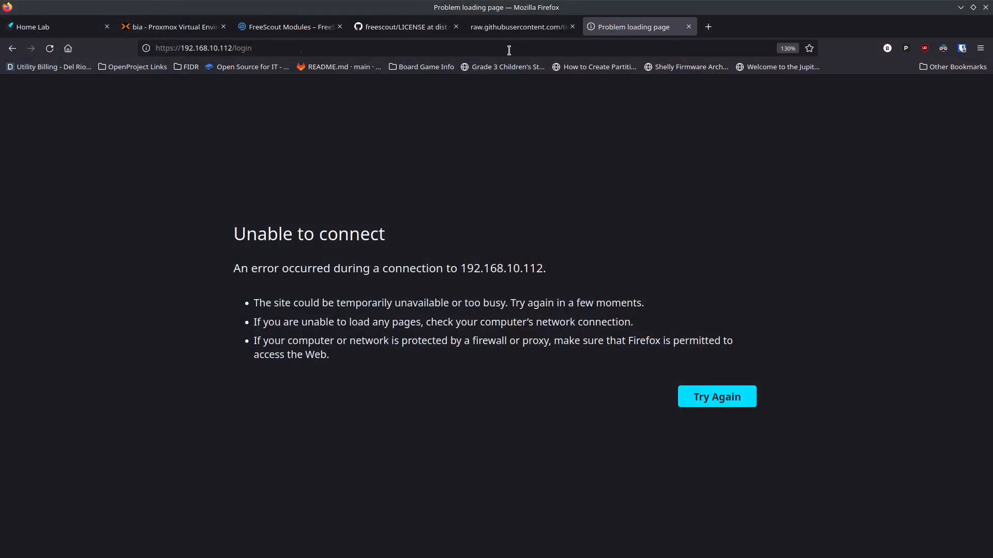
{"action": "left_click", "coordinate": [493, 49]}
{"action": "left_click", "coordinate": [493, 52]}
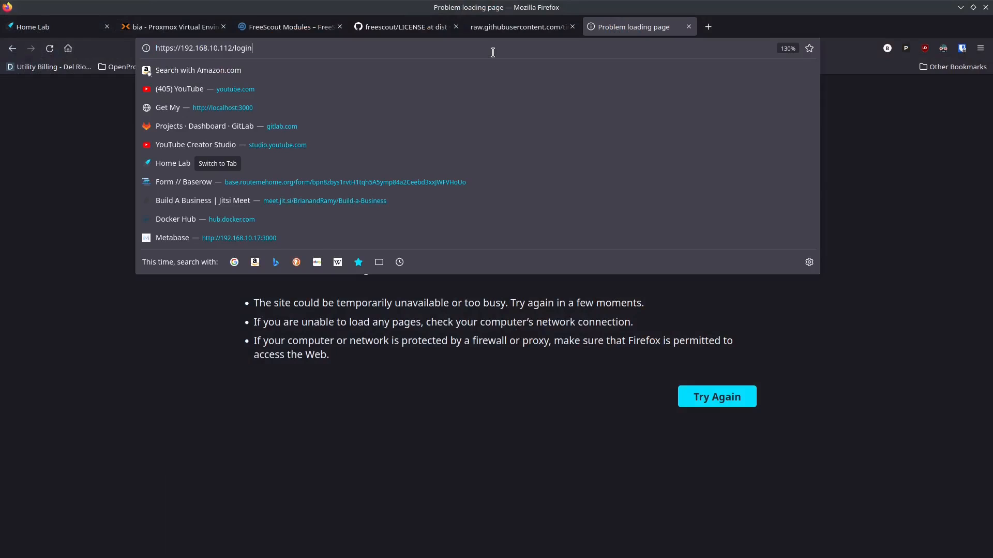
{"action": "key", "text": "BackSpace"}
{"action": "key", "text": "BackSpace"}
{"action": "key", "text": "BackSpace"}
{"action": "key", "text": "BackSpace"}
{"action": "left_click", "coordinate": [247, 67]}
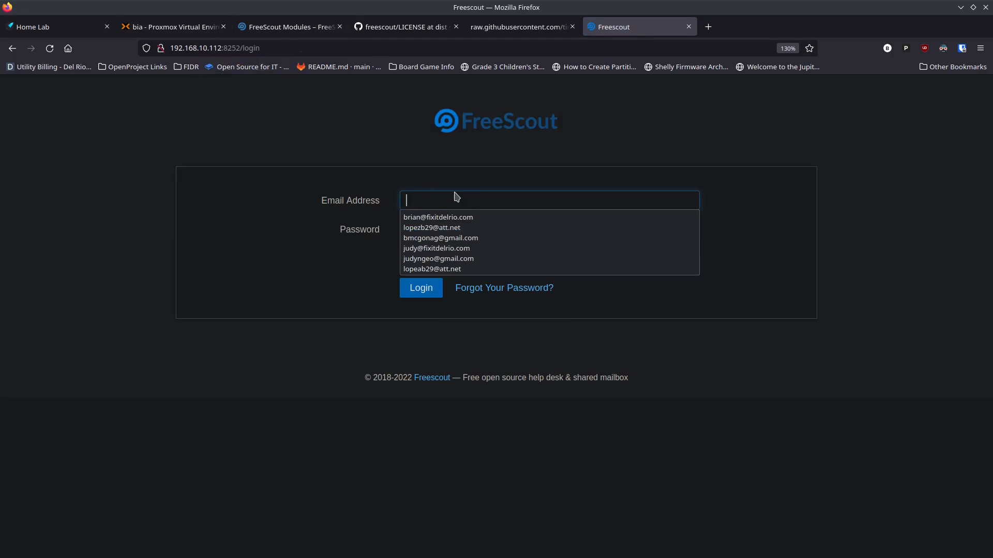
- Enter the administrator's email address in the login form and go to the password field
{"action": "left_click", "coordinate": [512, 323]}
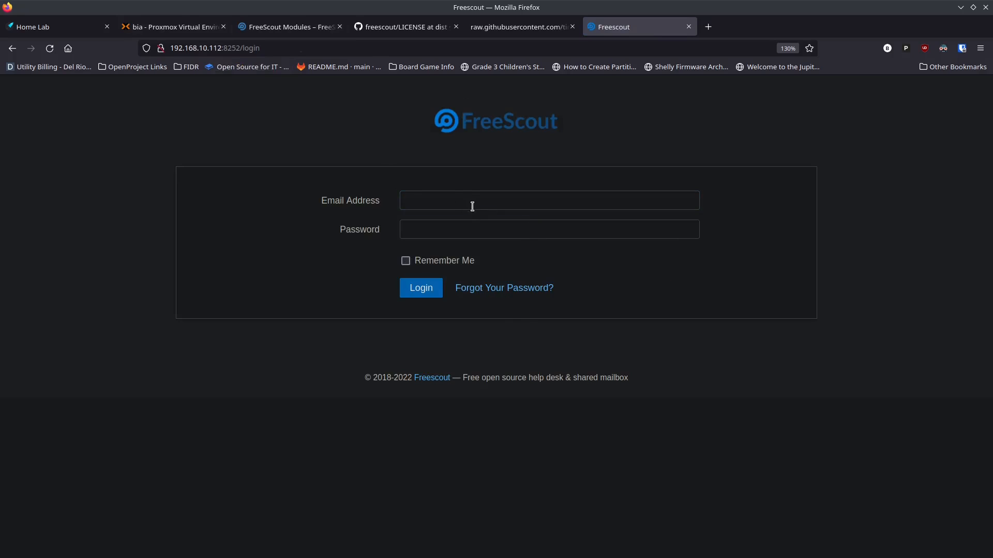
{"action": "left_click", "coordinate": [469, 204]}
{"action": "type", "text": "brian"}
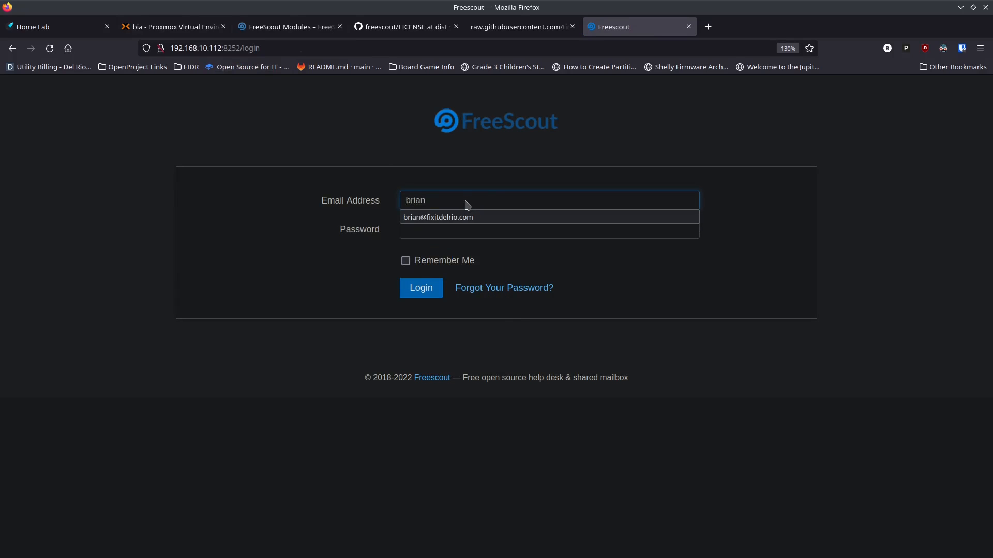
{"action": "key", "text": "Down"}
{"action": "key", "text": "Return"}
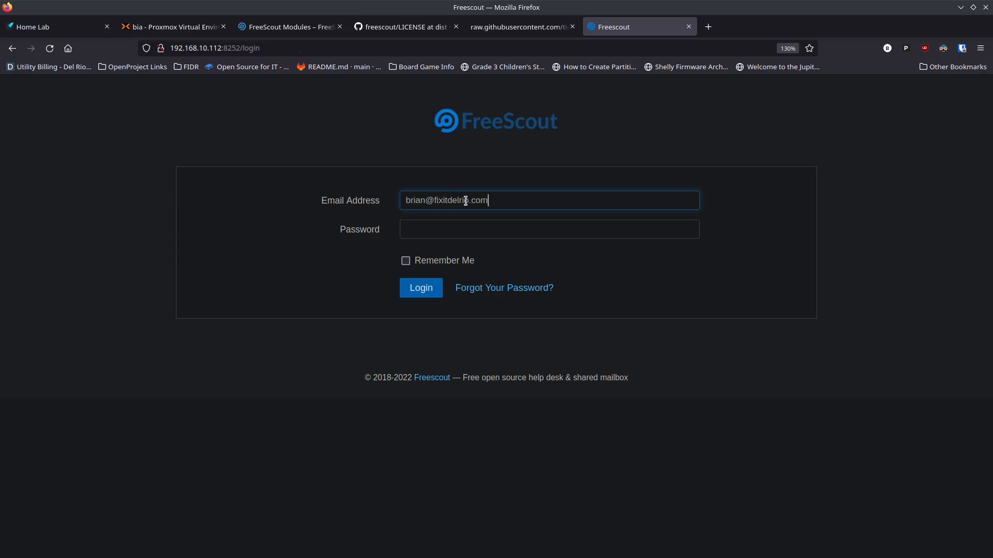
{"action": "key", "text": "Tab"}
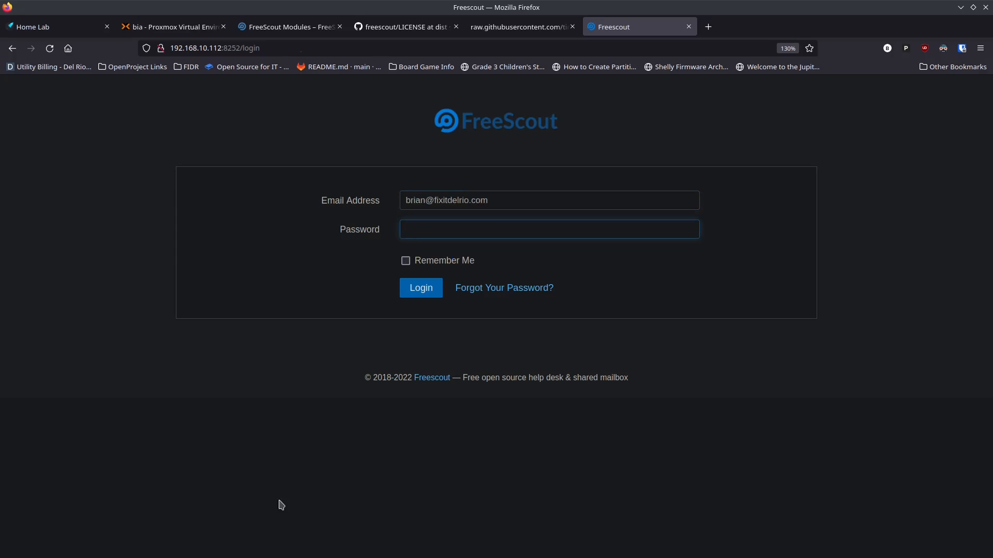
- Switch to Konsole, print docker-compose.yml with cat and select the ADMIN_PASS value for copying
{"action": "key", "text": "alt+Tab"}
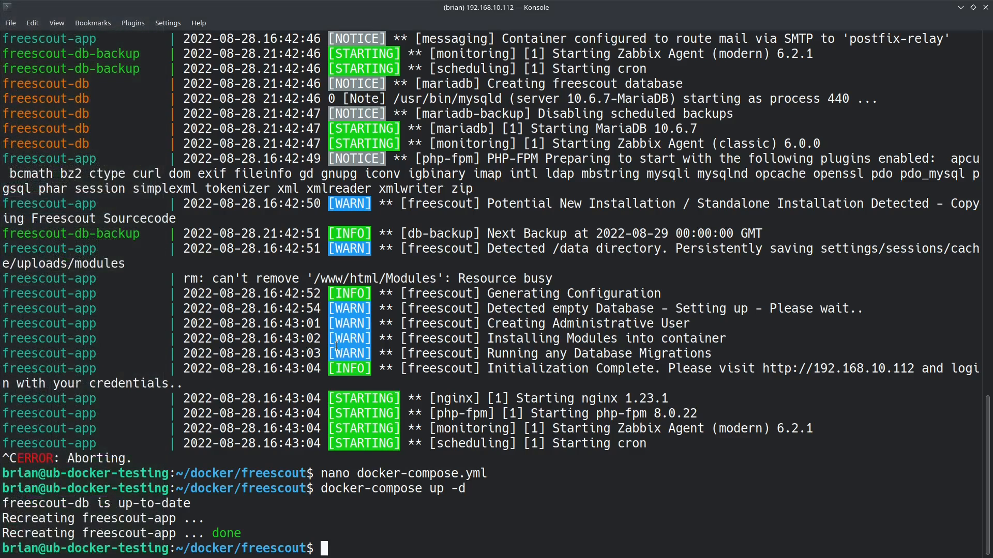
{"action": "type", "text": "cat docker"}
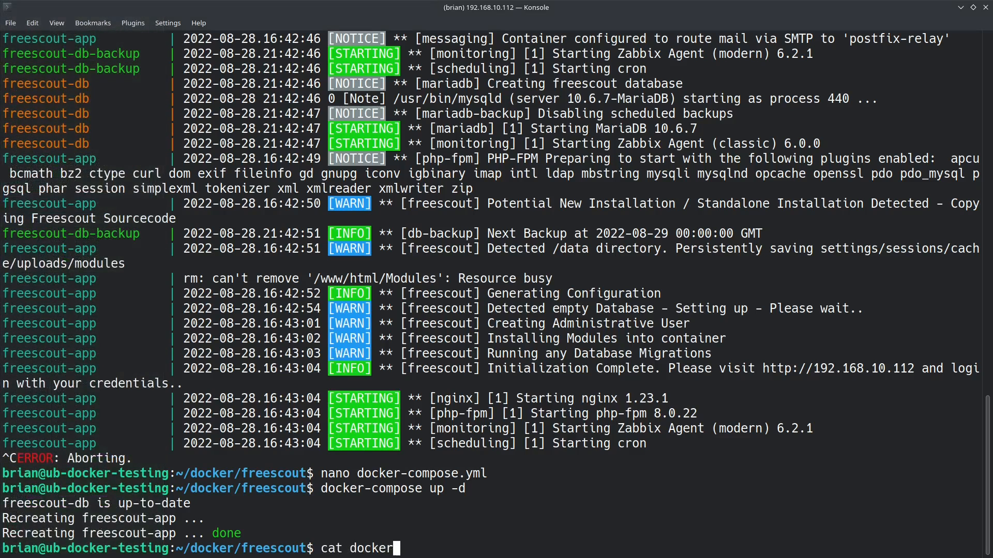
{"action": "key", "text": "Tab"}
{"action": "key", "text": "Return"}
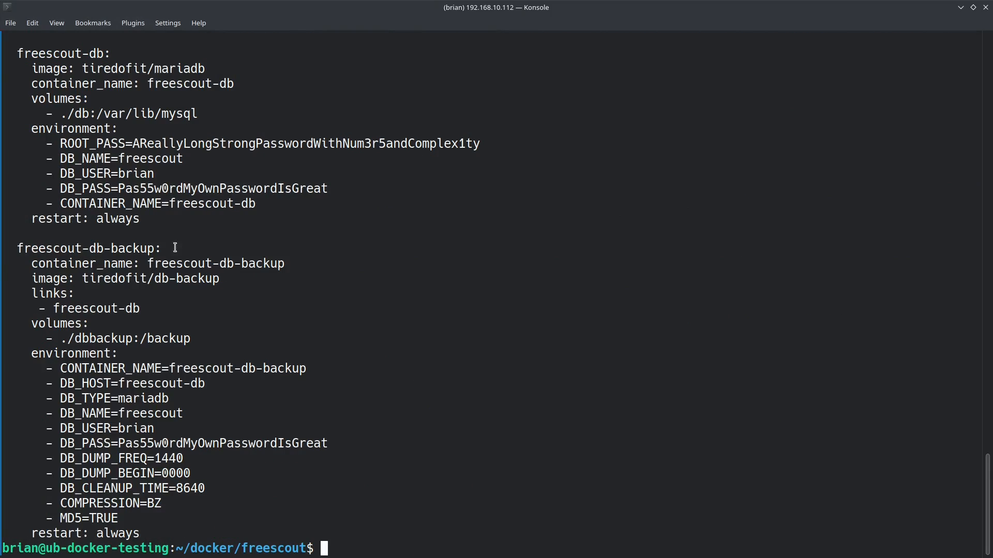
{"action": "scroll", "coordinate": [199, 379], "scroll_direction": "up", "scroll_amount": 7}
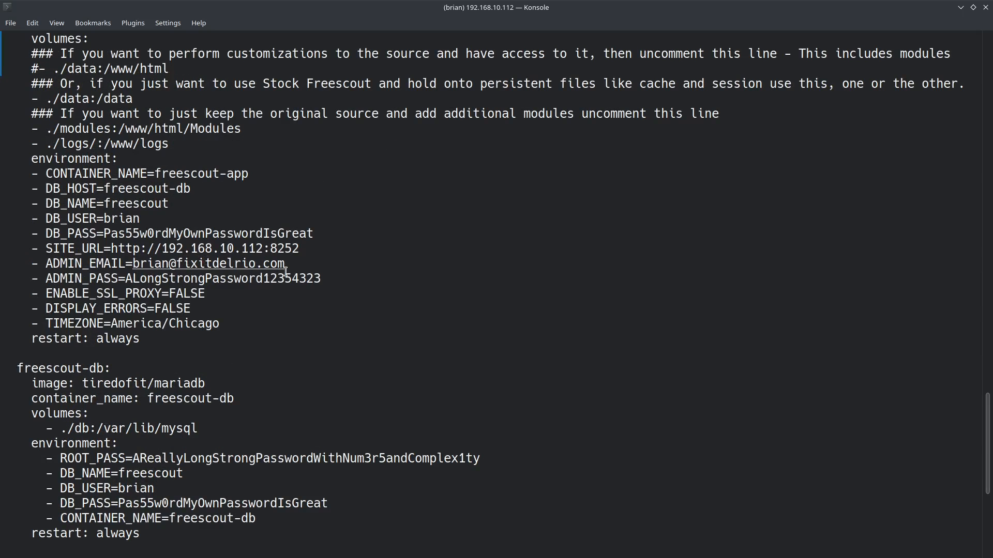
{"action": "left_click_drag", "start_coordinate": [321, 280], "coordinate": [126, 283]}
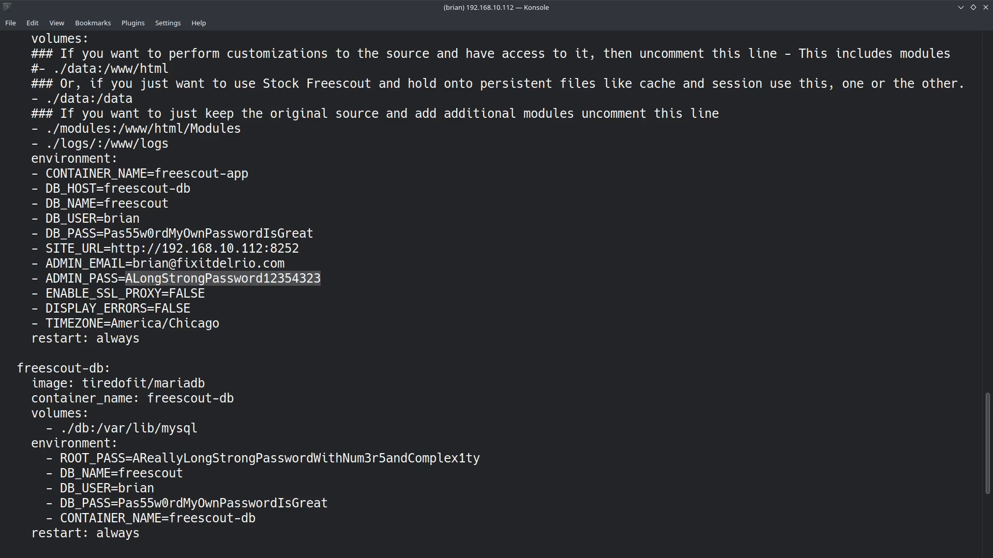
- Return to Firefox, paste the administrator password to log in to FreeScout, and decline saving the login
{"action": "key", "text": "alt+Tab"}
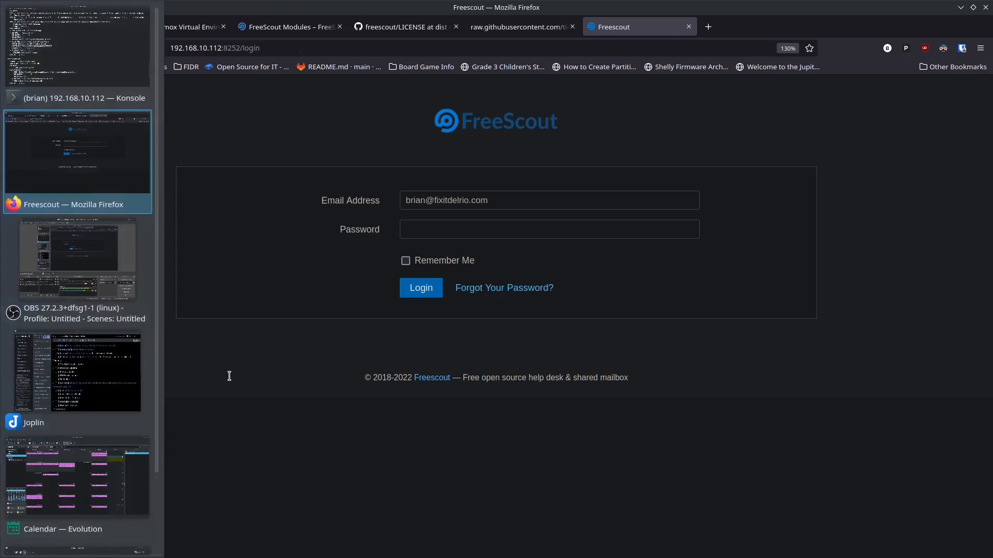
{"action": "key", "text": "ctrl+v"}
{"action": "left_click", "coordinate": [427, 284]}
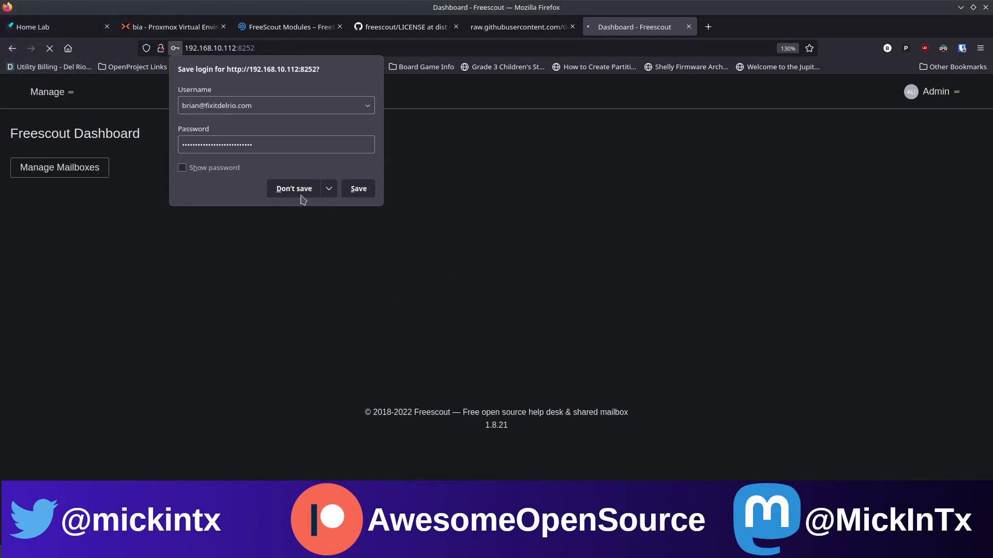
{"action": "left_click", "coordinate": [301, 194]}
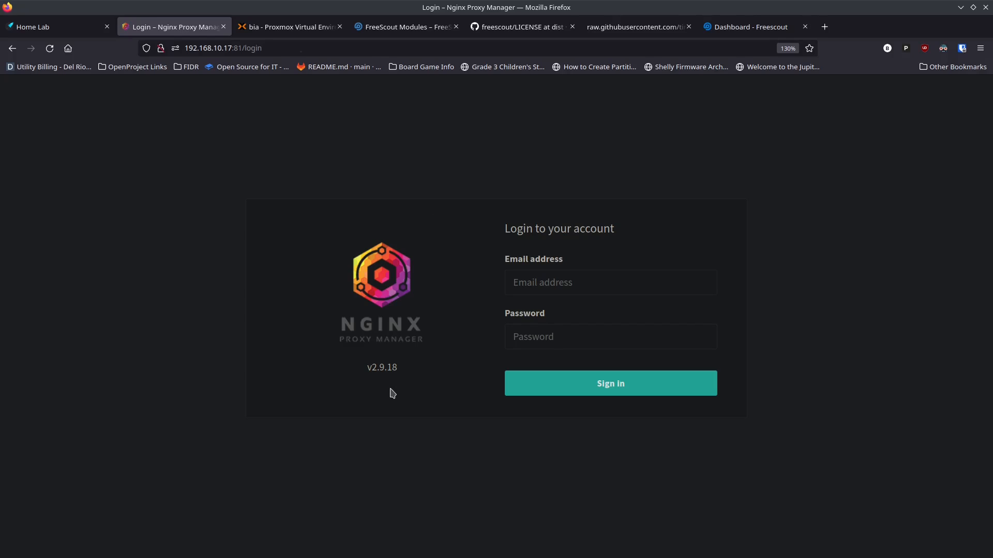
- Sign in to Nginx Proxy Manager with the saved email and password
{"action": "left_click", "coordinate": [566, 284]}
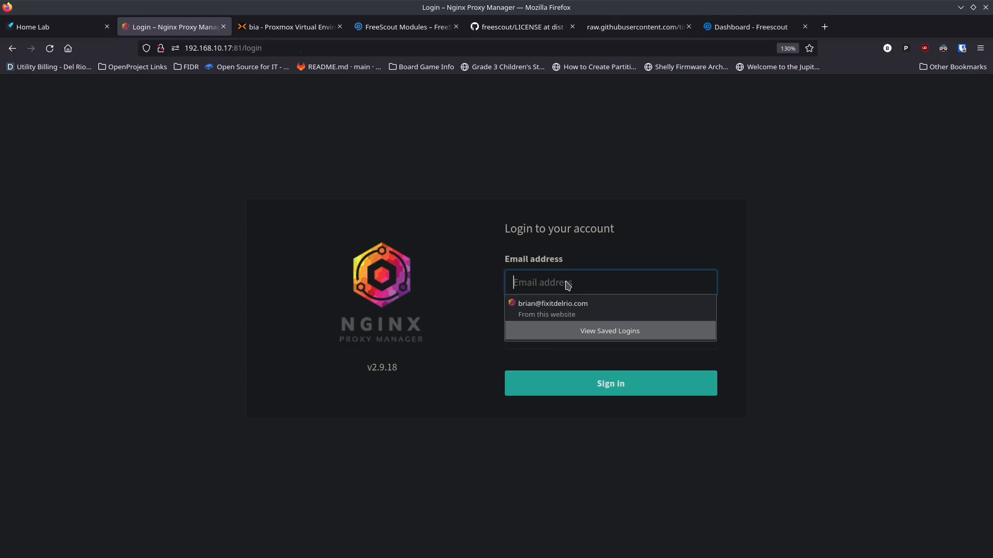
{"action": "left_click", "coordinate": [554, 307]}
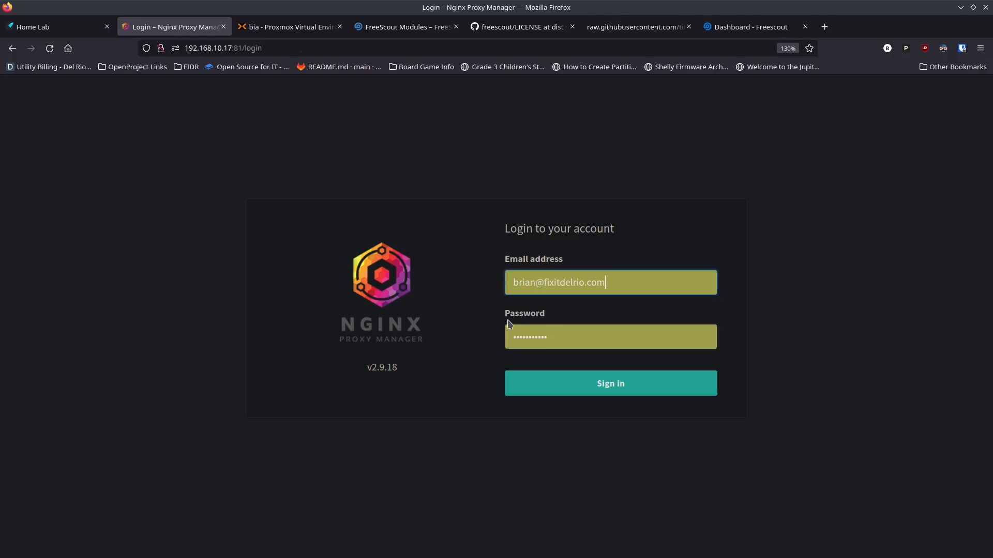
{"action": "left_click", "coordinate": [575, 388]}
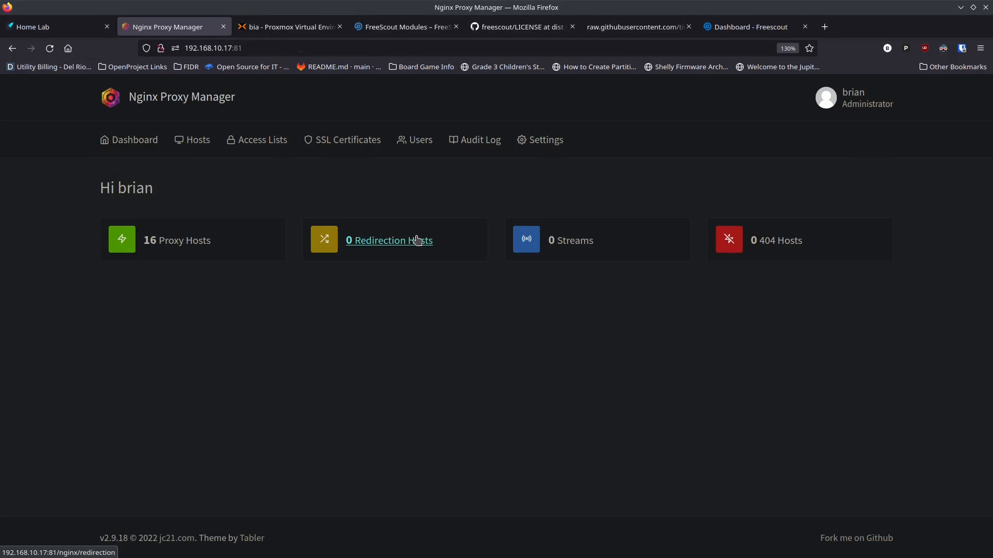
- Start a new proxy host with the domain name freescout.routemehome.org
{"action": "left_click", "coordinate": [200, 244]}
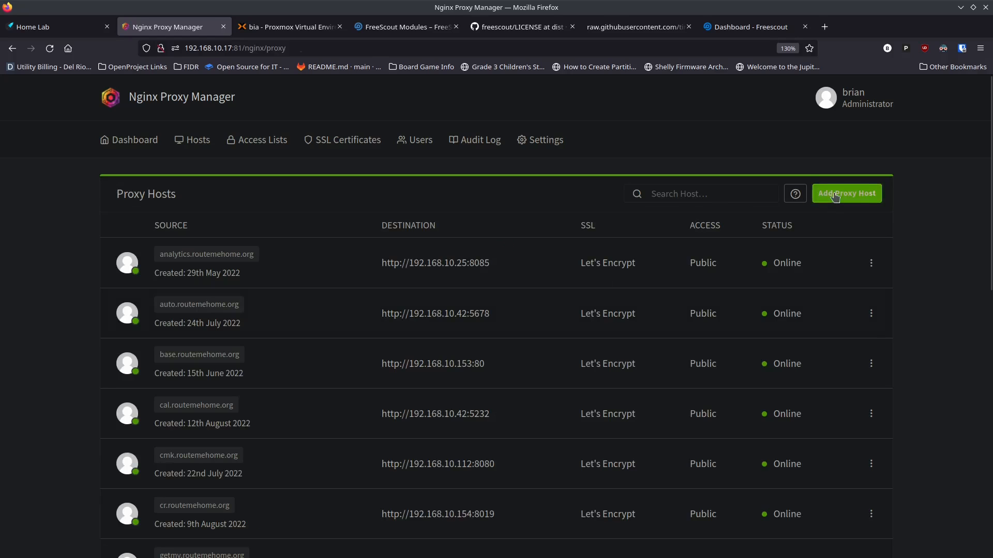
{"action": "left_click", "coordinate": [846, 193]}
{"action": "left_click", "coordinate": [412, 216]}
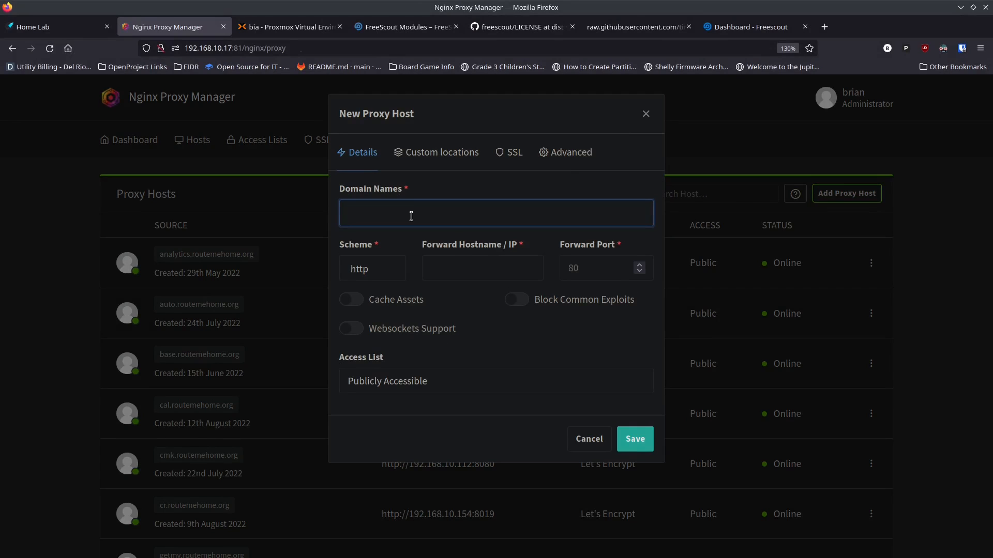
{"action": "type", "text": "fre"}
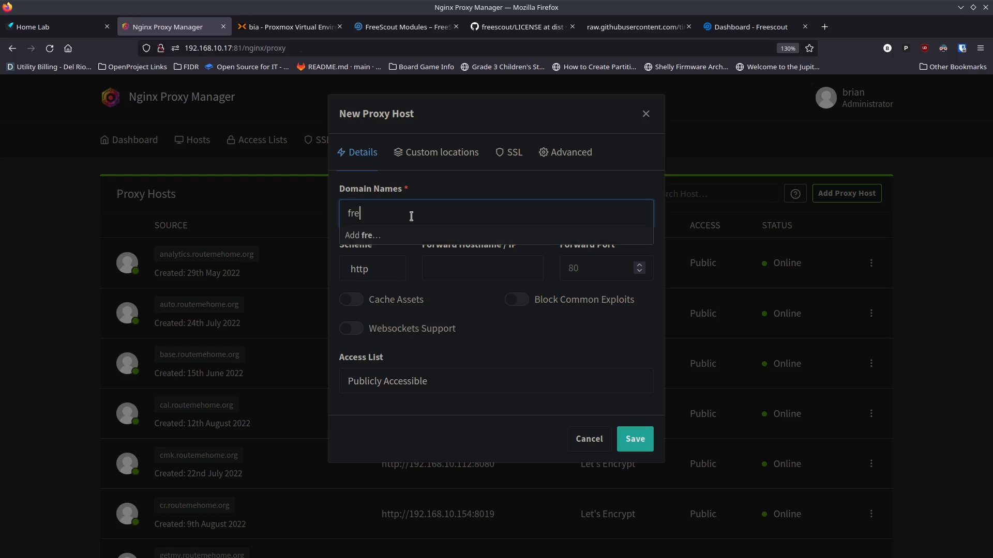
{"action": "type", "text": "escout.routemehome.org"}
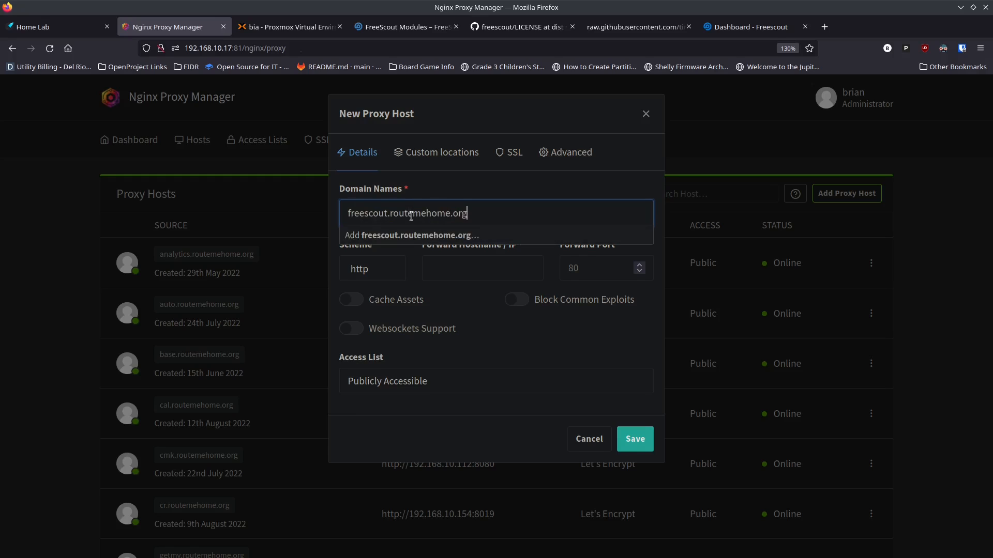
{"action": "key", "text": "Return"}
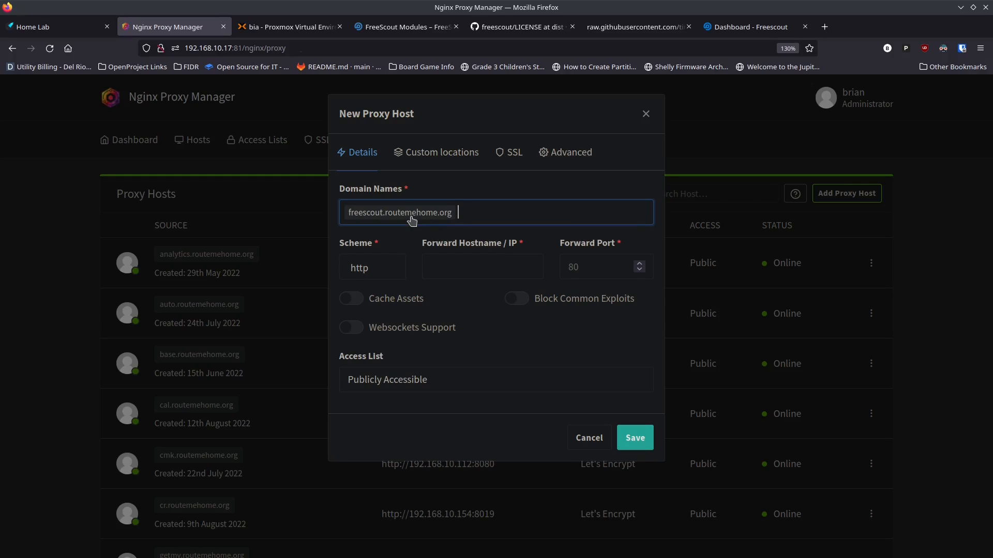
- Set the proxy host's forward IP to 192.168.10.112 and its forward port to 8252
{"action": "left_click", "coordinate": [462, 270]}
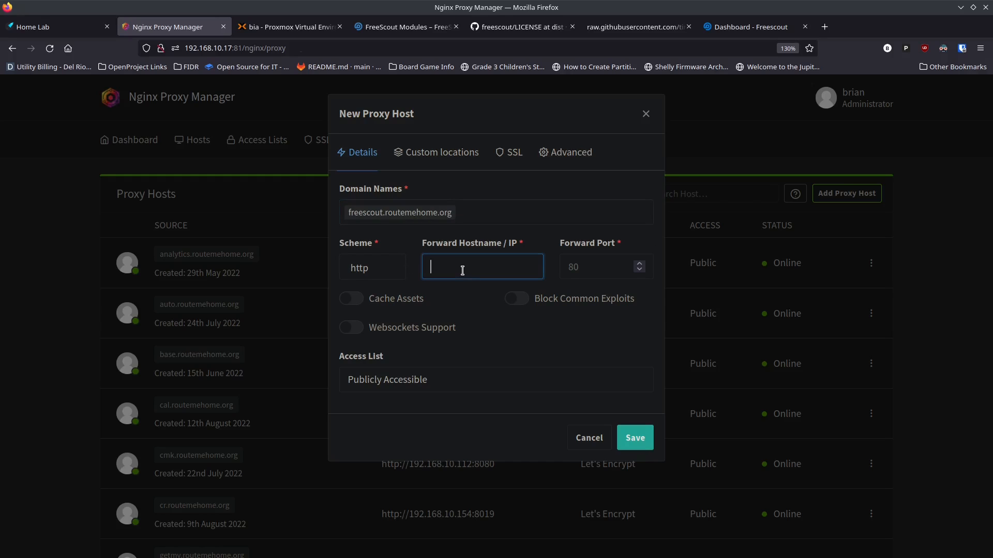
{"action": "type", "text": "192.168.10.112"}
{"action": "key", "text": "Tab"}
{"action": "type", "text": "8"}
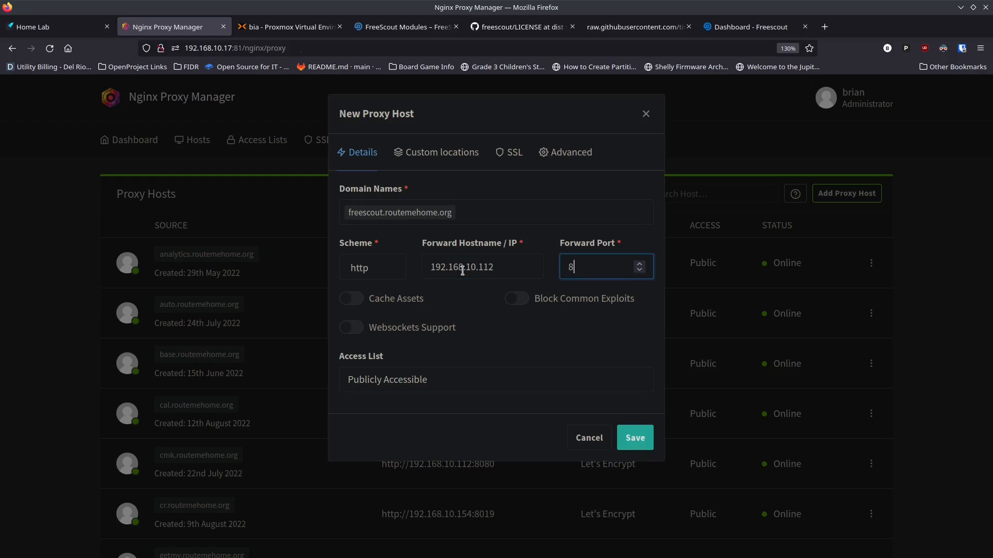
{"action": "type", "text": "252"}
- Enable Websockets Support and Block Common Exploits for the proxy host and save it
{"action": "left_click", "coordinate": [351, 329]}
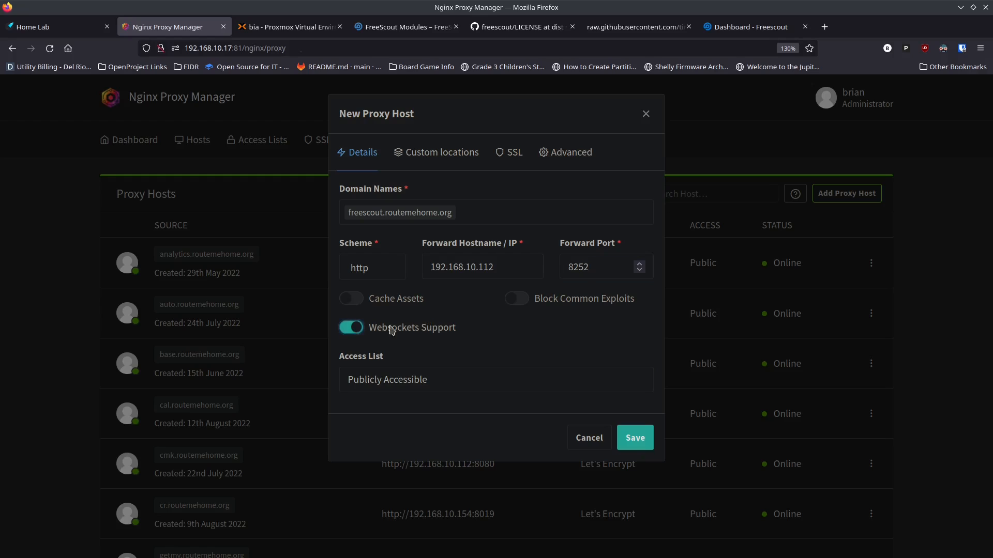
{"action": "left_click", "coordinate": [523, 304]}
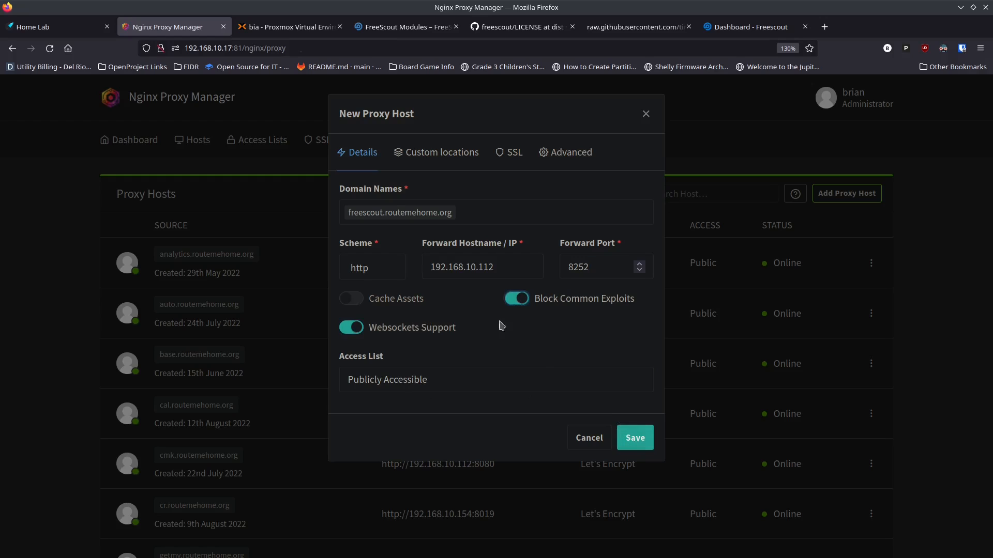
{"action": "left_click", "coordinate": [629, 440]}
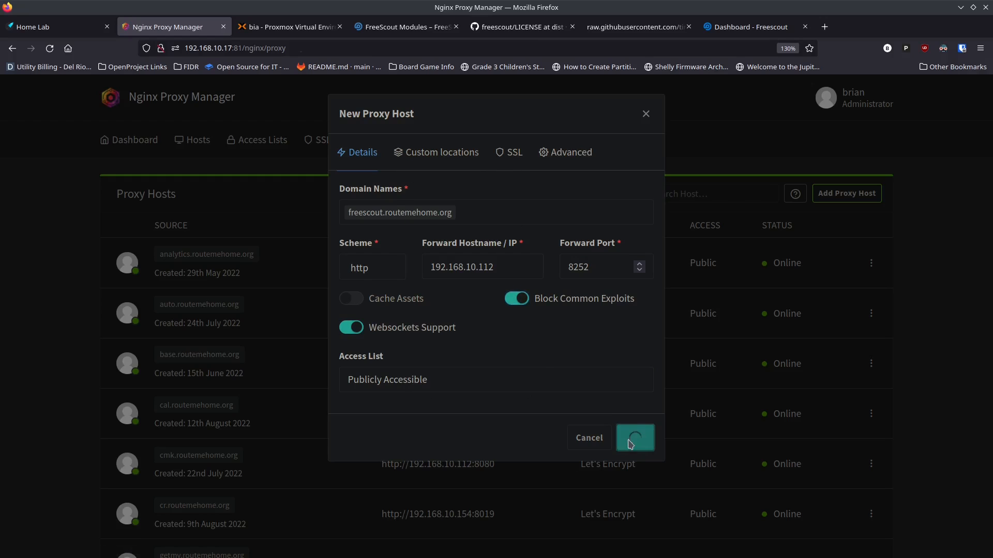
- Find the freescout.routemehome.org entry in the proxy hosts list and open its site
{"action": "scroll", "coordinate": [292, 420], "scroll_direction": "down", "scroll_amount": 2}
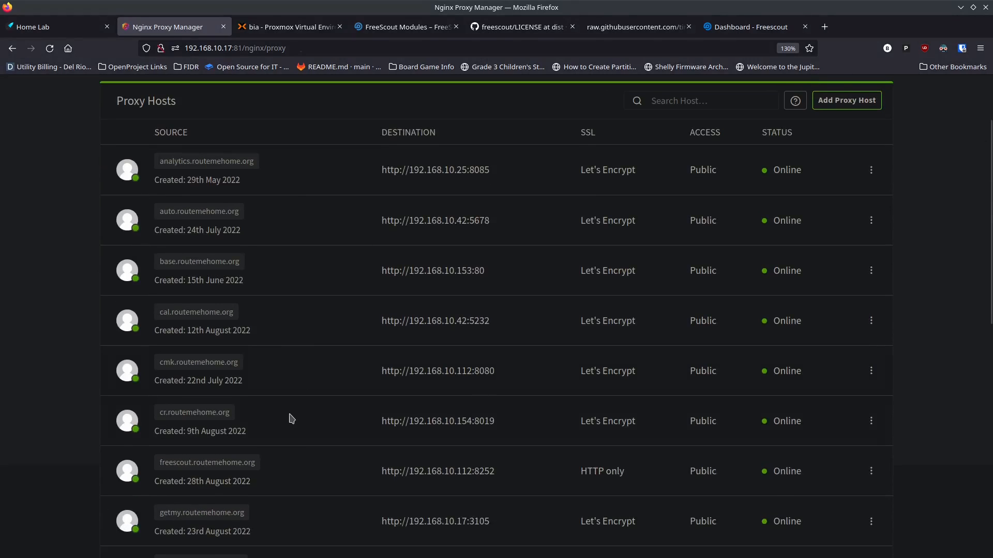
{"action": "scroll", "coordinate": [292, 419], "scroll_direction": "down", "scroll_amount": 4}
{"action": "scroll", "coordinate": [292, 419], "scroll_direction": "up", "scroll_amount": 2}
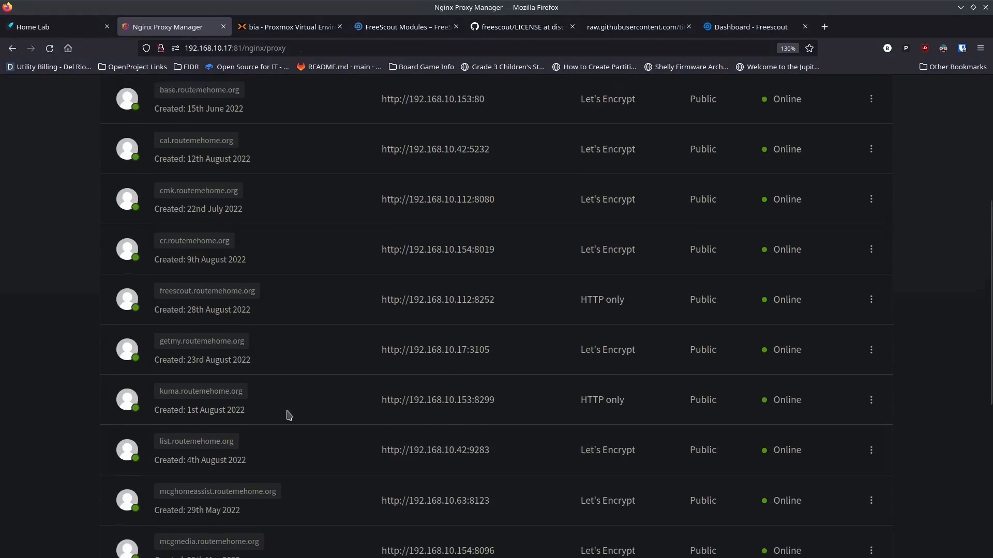
{"action": "left_click", "coordinate": [206, 372]}
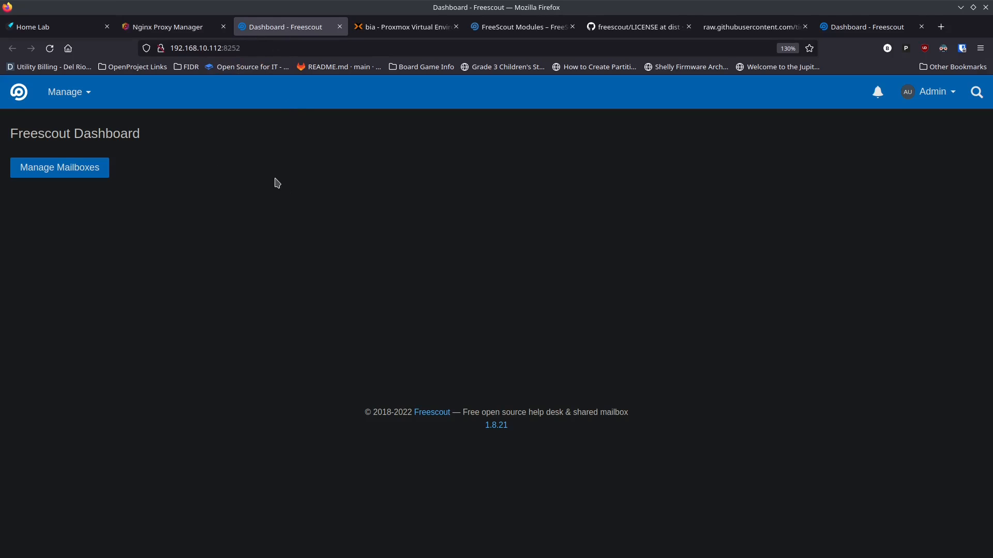
- Switch to Konsole and open docker-compose.yml in nano
{"action": "key", "text": "alt+Tab"}
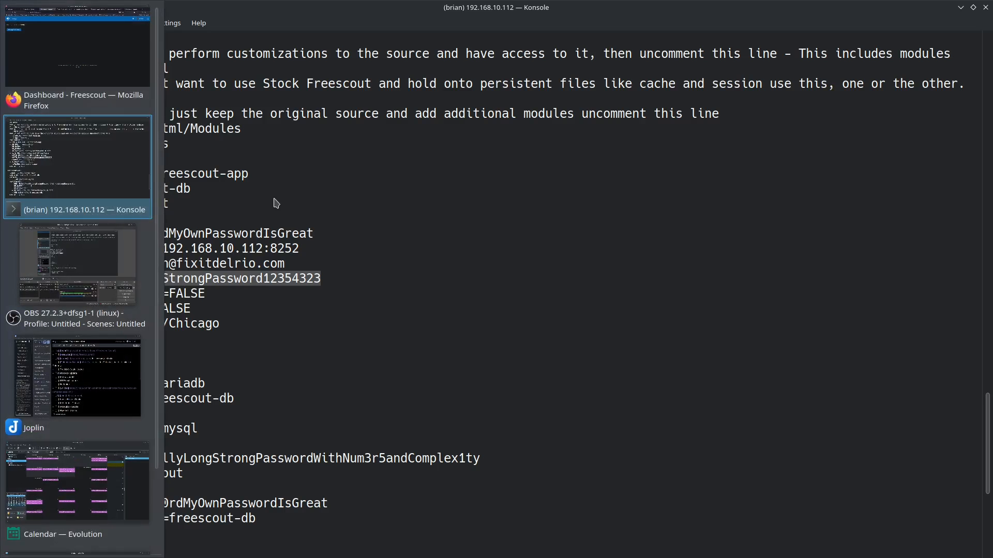
{"action": "type", "text": "nano docker-compose.yml"}
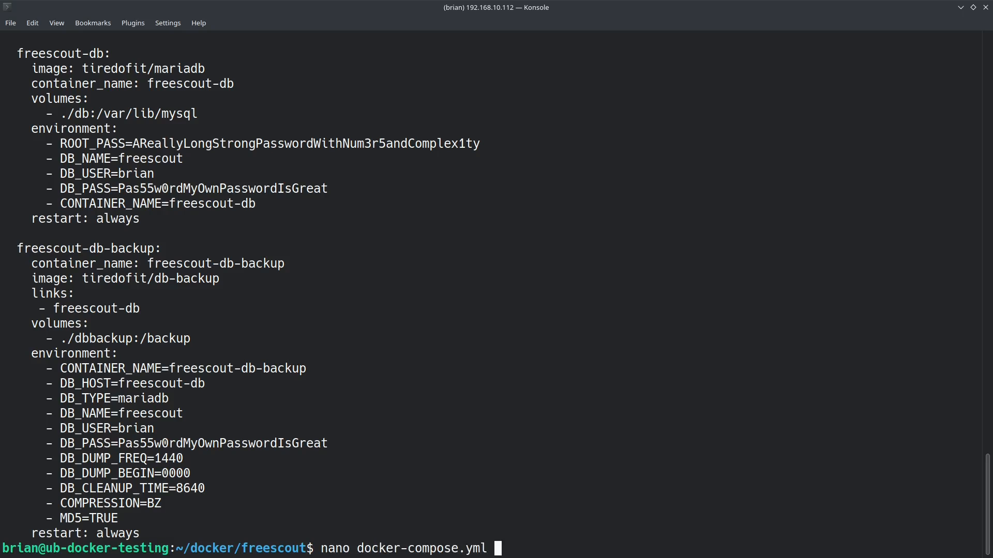
{"action": "key", "text": "Return"}
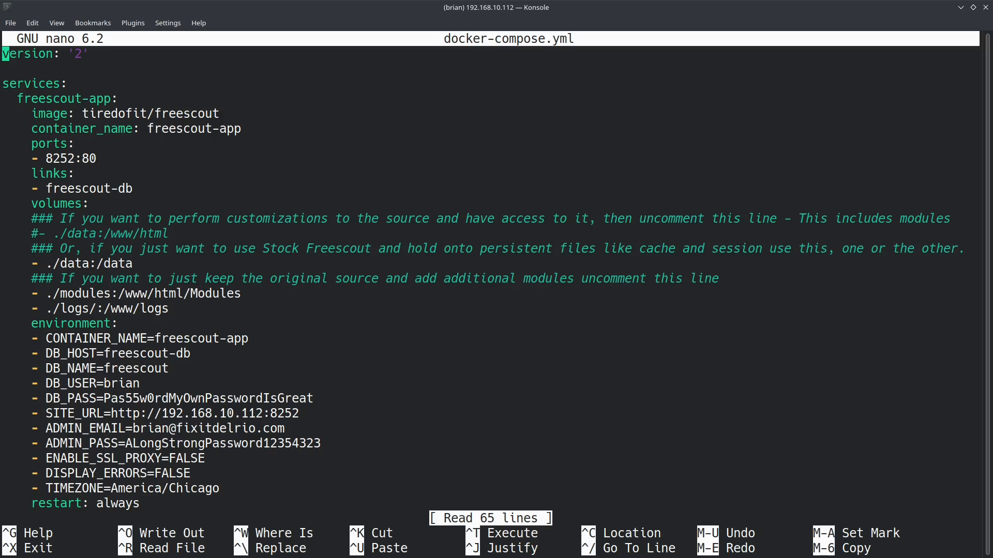
{"action": "key", "text": "Down"}
{"action": "key", "text": "Down"}
{"action": "key", "text": "Down"}
{"action": "key", "text": "Down"}
{"action": "key", "text": "Down"}
{"action": "key", "text": "Down"}
{"action": "key", "text": "Down"}
{"action": "key", "text": "Down"}
{"action": "key", "text": "Down"}
{"action": "key", "text": "Down"}
{"action": "key", "text": "Down"}
{"action": "key", "text": "Down"}
{"action": "key", "text": "Down"}
{"action": "key", "text": "Down"}
{"action": "key", "text": "Down"}
{"action": "key", "text": "Down"}
{"action": "key", "text": "Down"}
{"action": "key", "text": "Down"}
{"action": "key", "text": "Down"}
{"action": "key", "text": "Down"}
{"action": "key", "text": "Down"}
{"action": "key", "text": "Down"}
{"action": "key", "text": "Down"}
{"action": "key", "text": "Down"}
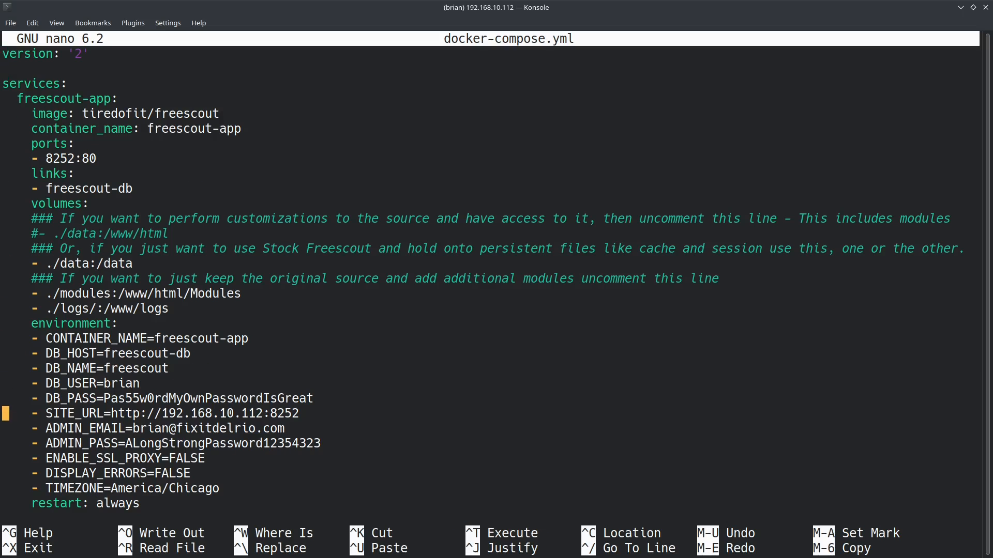
{"action": "key", "text": "Down"}
{"action": "key", "text": "Left"}
{"action": "key", "text": "BackSpace"}
{"action": "key", "text": "BackSpace"}
{"action": "key", "text": "BackSpace"}
{"action": "key", "text": "BackSpace"}
{"action": "key", "text": "BackSpace"}
{"action": "key", "text": "BackSpace"}
{"action": "key", "text": "BackSpace"}
{"action": "key", "text": "BackSpace"}
{"action": "key", "text": "BackSpace"}
{"action": "key", "text": "BackSpace"}
{"action": "key", "text": "BackSpace"}
{"action": "key", "text": "BackSpace"}
{"action": "key", "text": "BackSpace"}
{"action": "key", "text": "BackSpace"}
{"action": "key", "text": "BackSpace"}
{"action": "key", "text": "BackSpace"}
{"action": "key", "text": "BackSpace"}
{"action": "key", "text": "BackSpace"}
{"action": "key", "text": "BackSpace"}
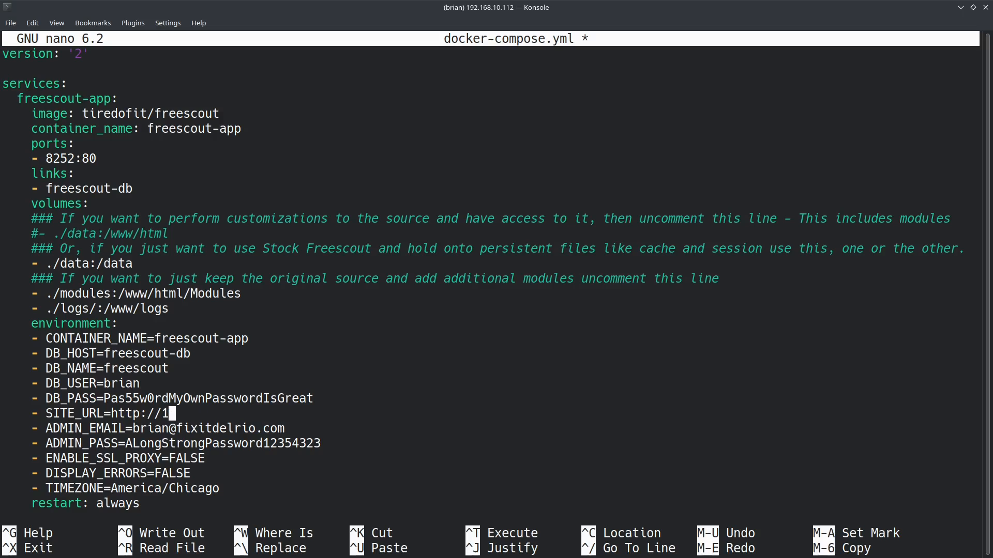
{"action": "type", "text": "freescout.routemehome.org"}
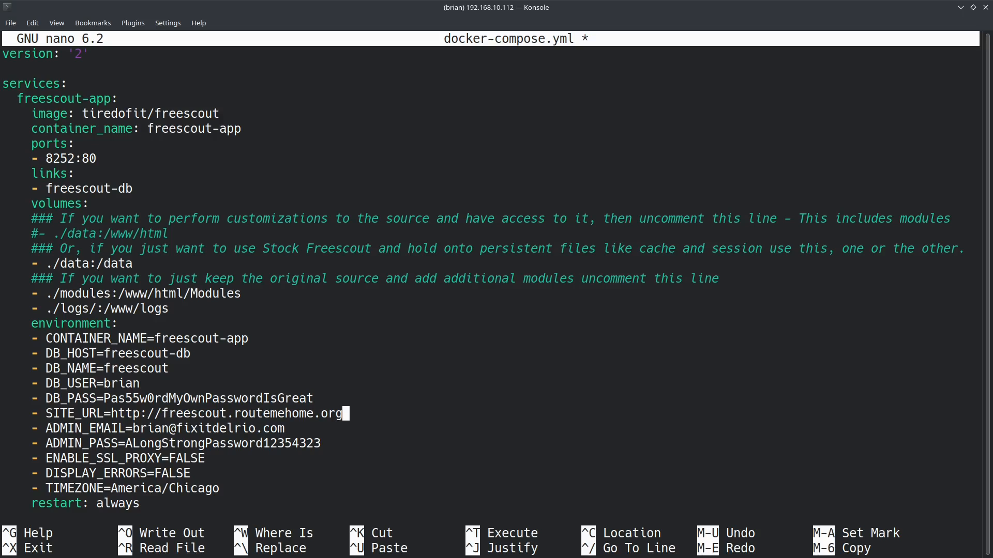
- Write the SITE_URL change to docker-compose.yml under the same file name and exit nano
{"action": "key", "text": "ctrl+o"}
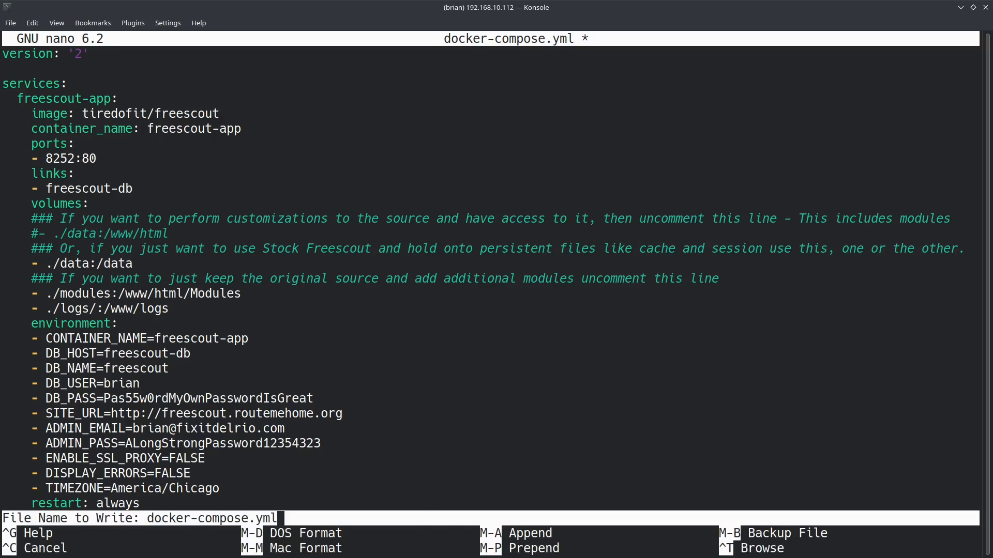
{"action": "key", "text": "Return"}
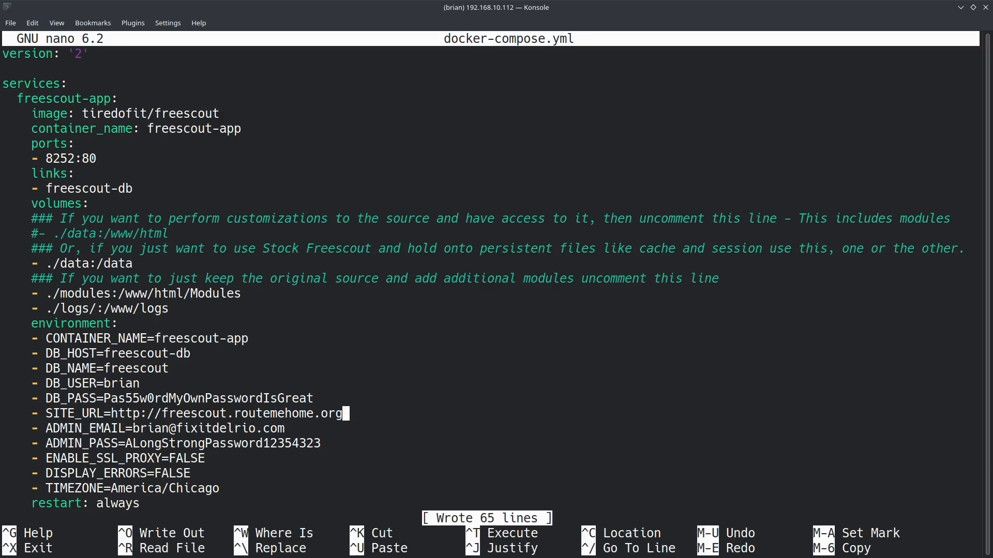
{"action": "key", "text": "ctrl+x"}
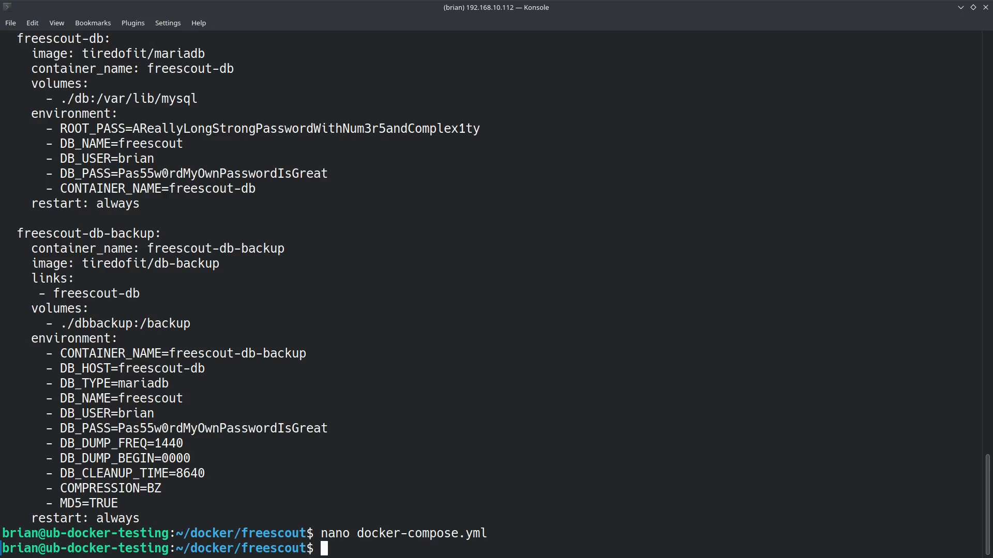
- Apply the new site URL by running "docker-compose up -d" in the freescout folder
{"action": "type", "text": "docker-compose "}
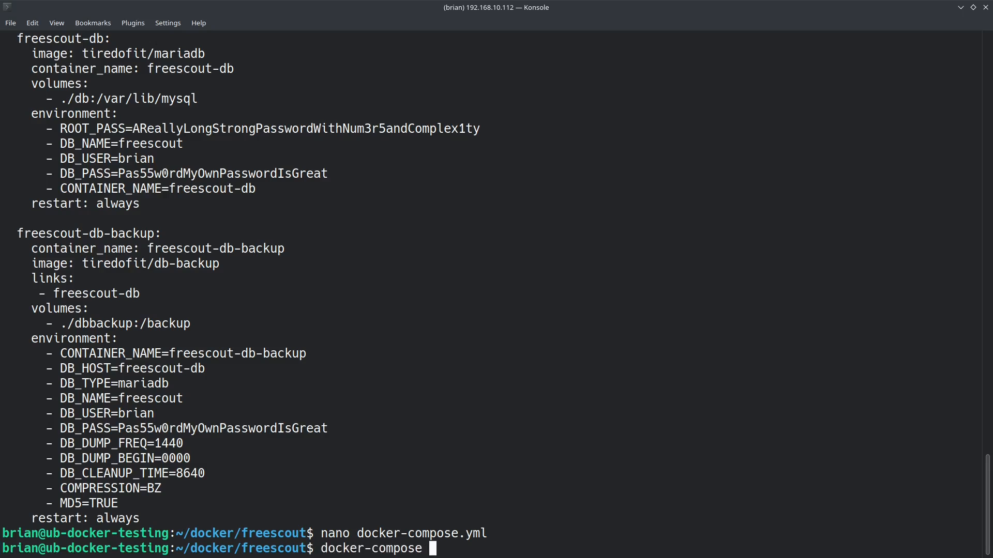
{"action": "type", "text": "up -d"}
{"action": "key", "text": "Return"}
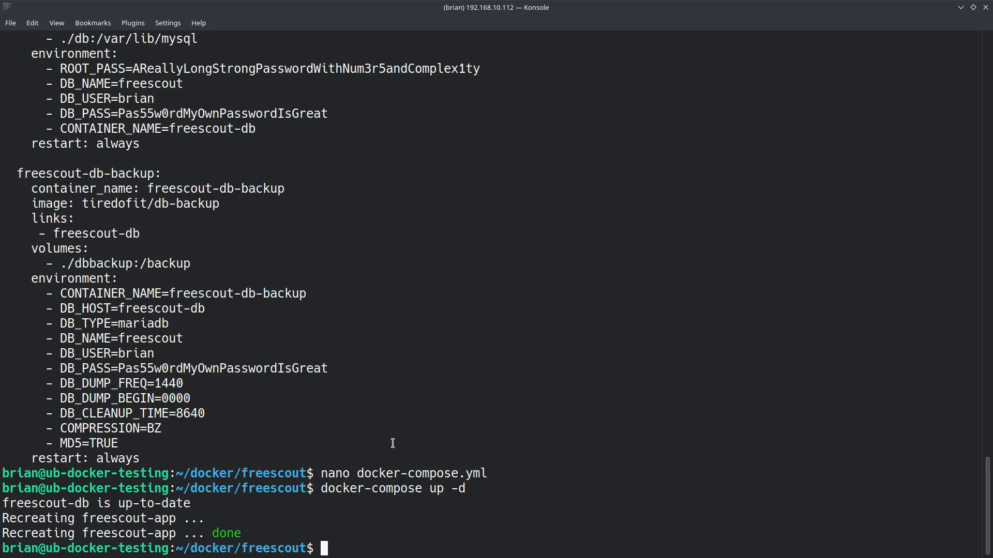
- Switch to Firefox, close the old 192.168.10.112:8252 dashboard page, and open freescout.routemehome.org from the proxy host list
{"action": "key", "text": "alt+Tab"}
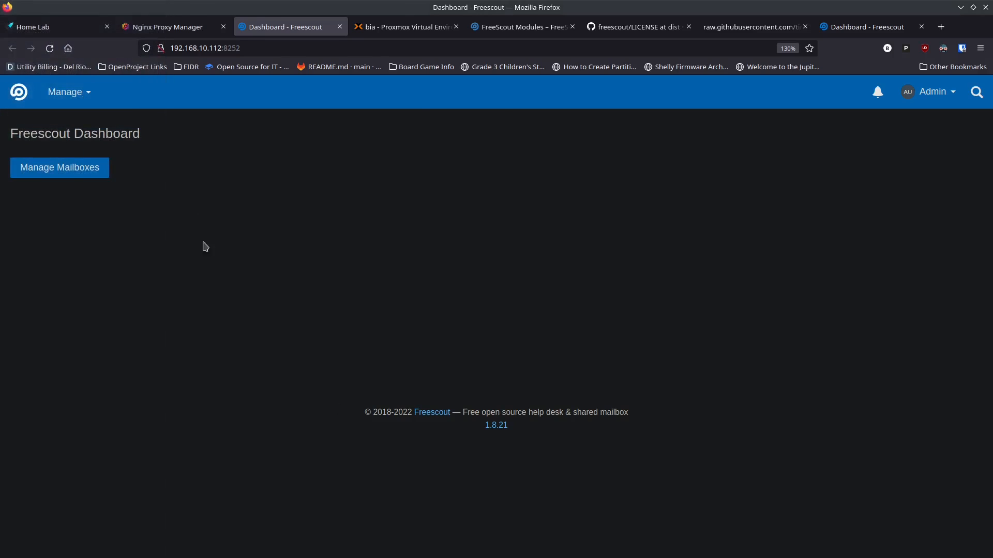
{"action": "left_click", "coordinate": [340, 26]}
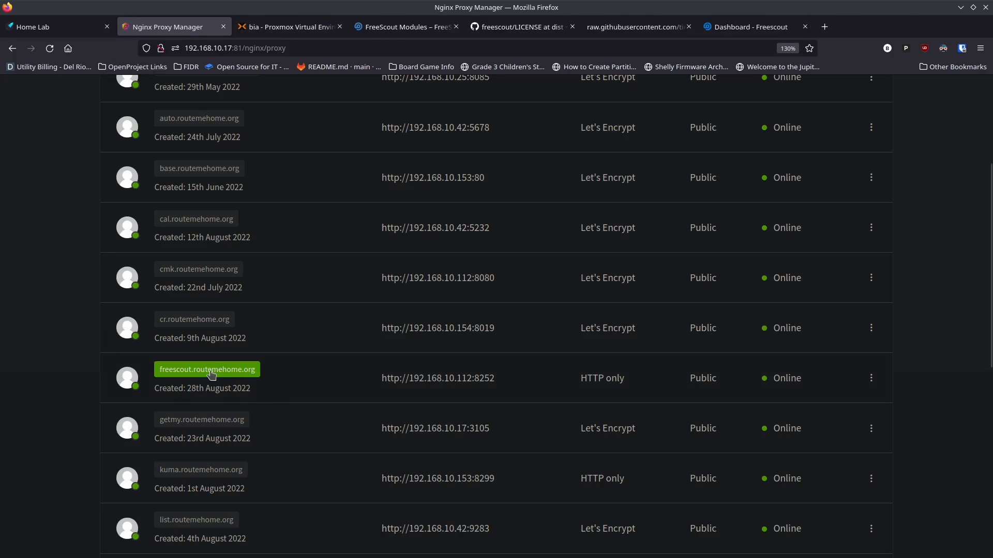
{"action": "left_click", "coordinate": [211, 372]}
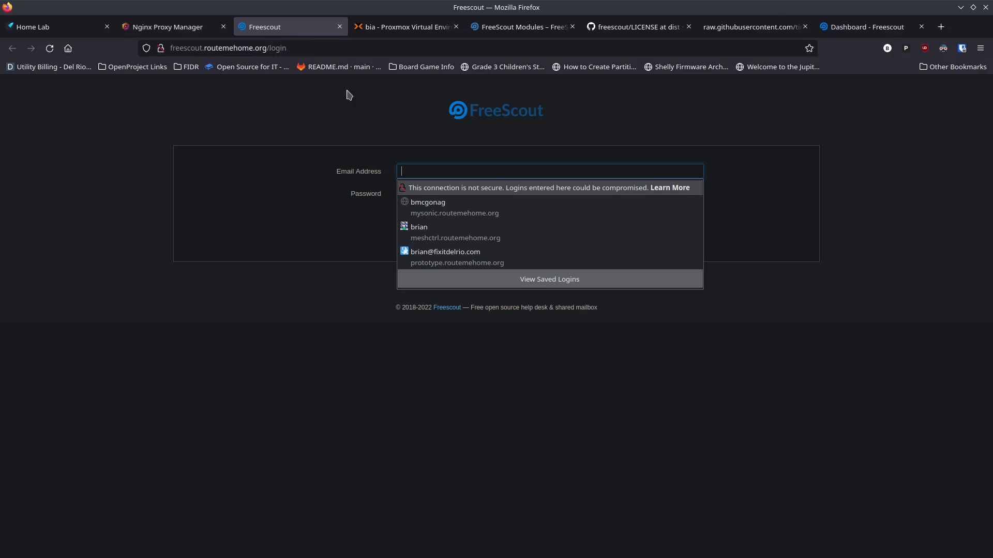
- Log in to FreeScout with the administrator's e-mail and account password, declining to save the login and dismissing the Bitwarden prompt
{"action": "left_click", "coordinate": [451, 170]}
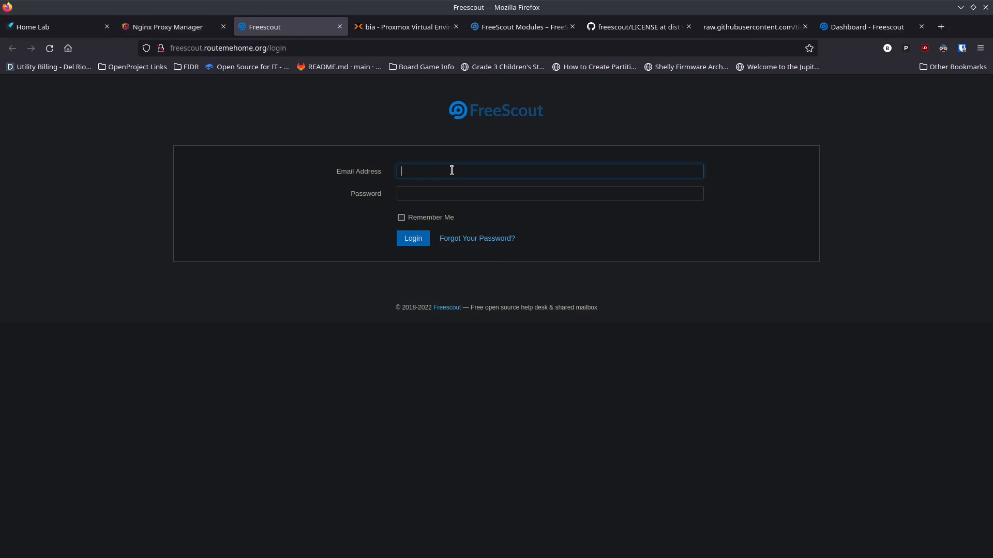
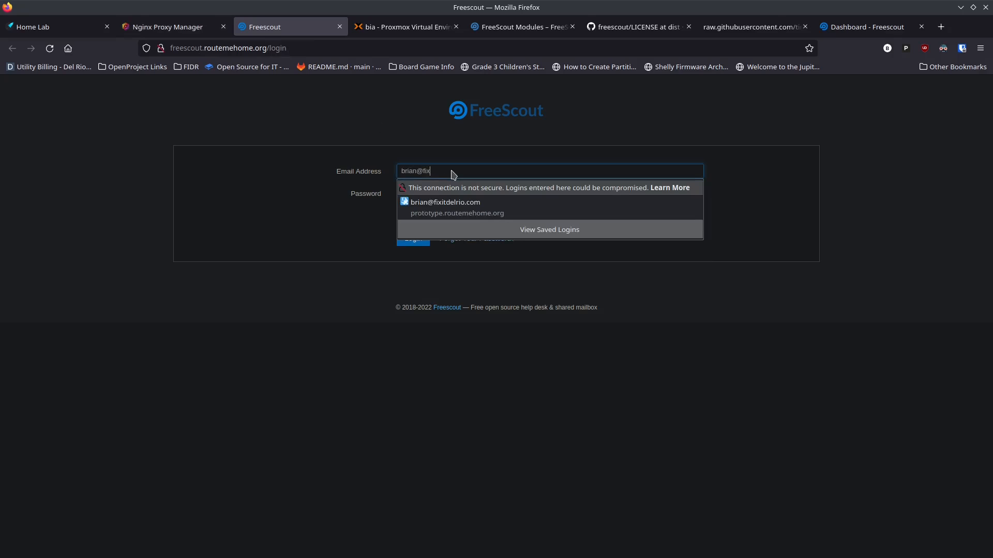
{"action": "key", "text": "Tab"}
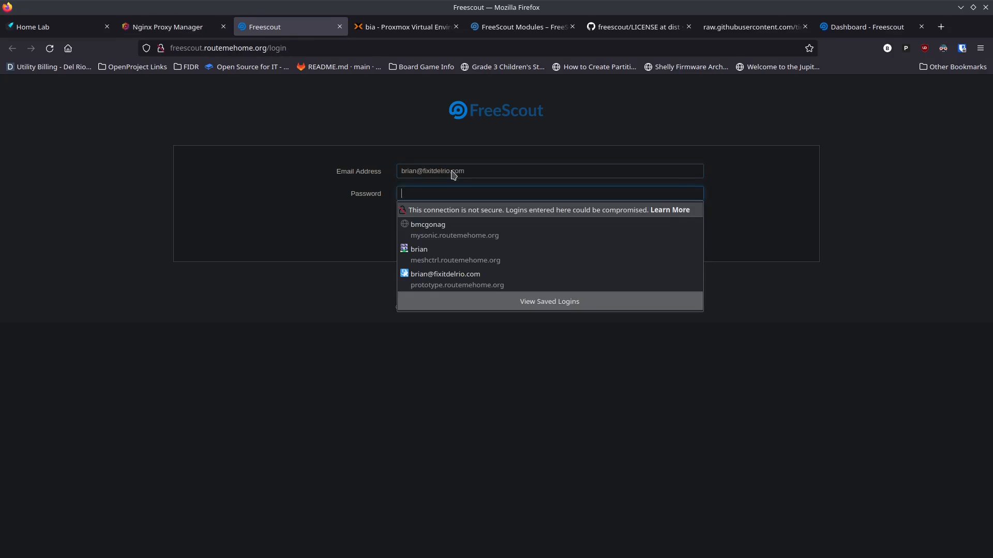
{"action": "key", "text": "ctrl+v"}
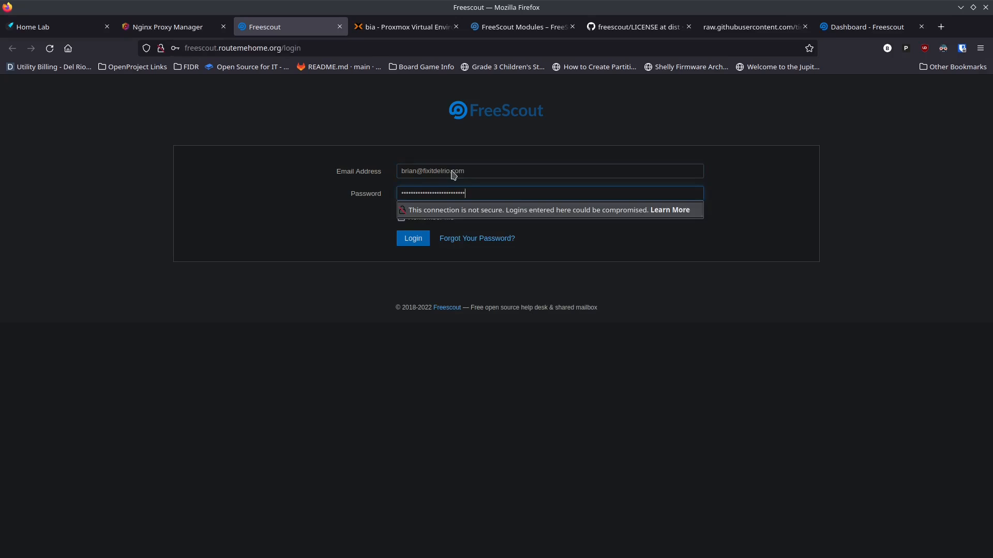
{"action": "left_click", "coordinate": [417, 239]}
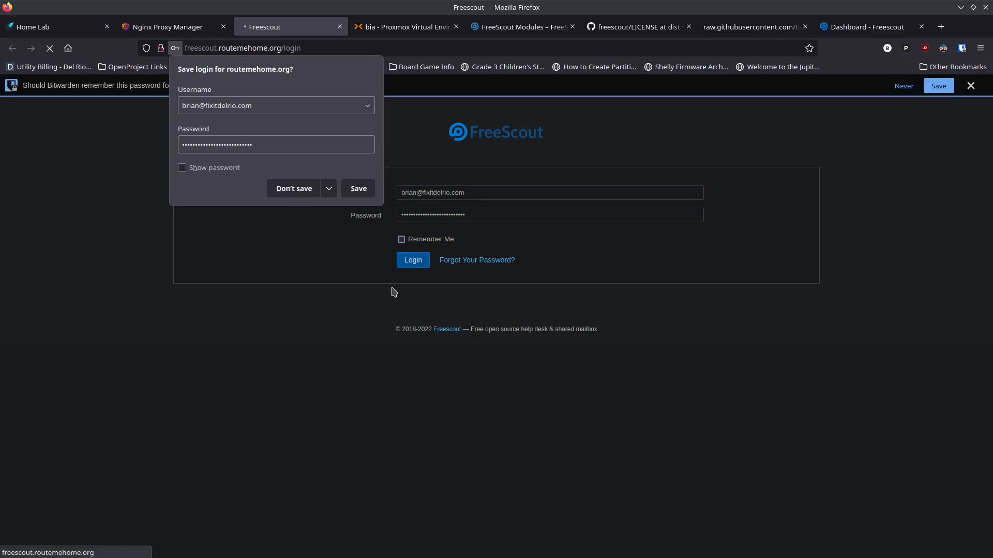
{"action": "left_click", "coordinate": [299, 192]}
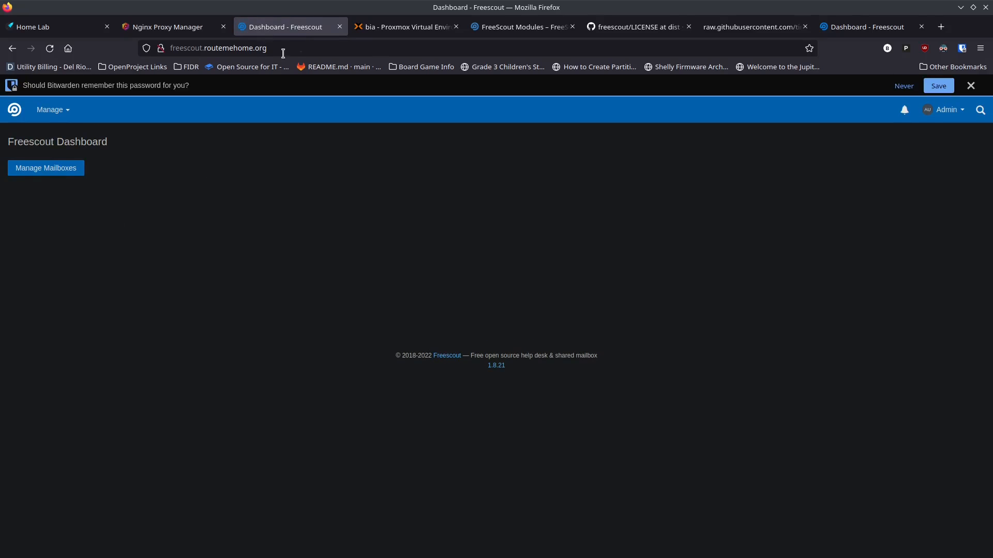
{"action": "left_click", "coordinate": [971, 86]}
- Edit the freescout.routemehome.org proxy host in Nginx Proxy Manager and choose to request a new SSL certificate with Let's Encrypt
{"action": "left_click", "coordinate": [176, 31]}
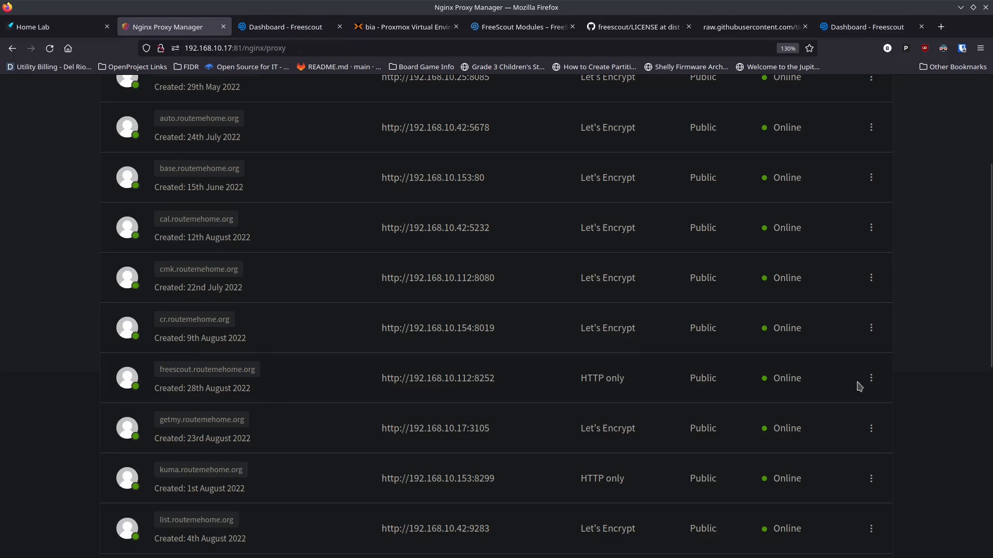
{"action": "left_click", "coordinate": [872, 379]}
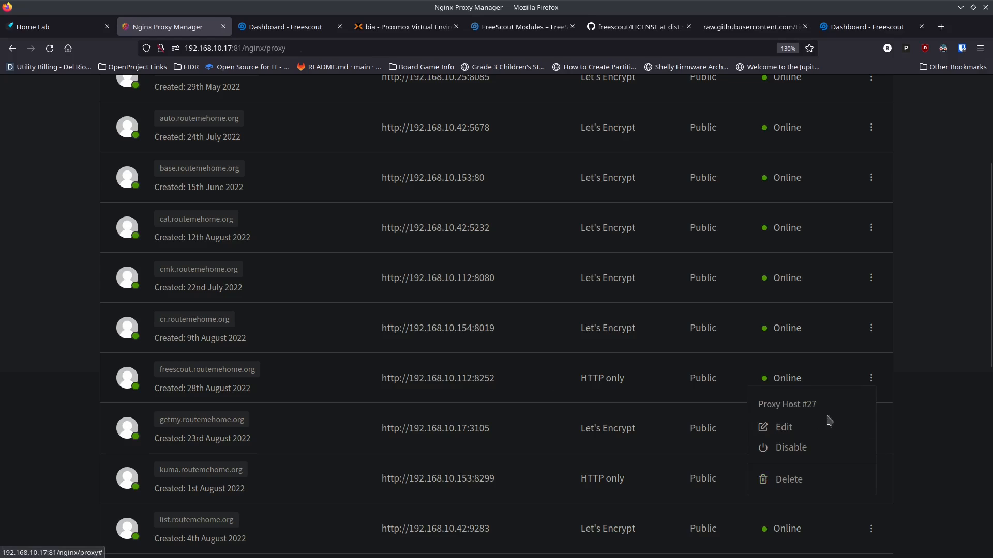
{"action": "left_click", "coordinate": [784, 428]}
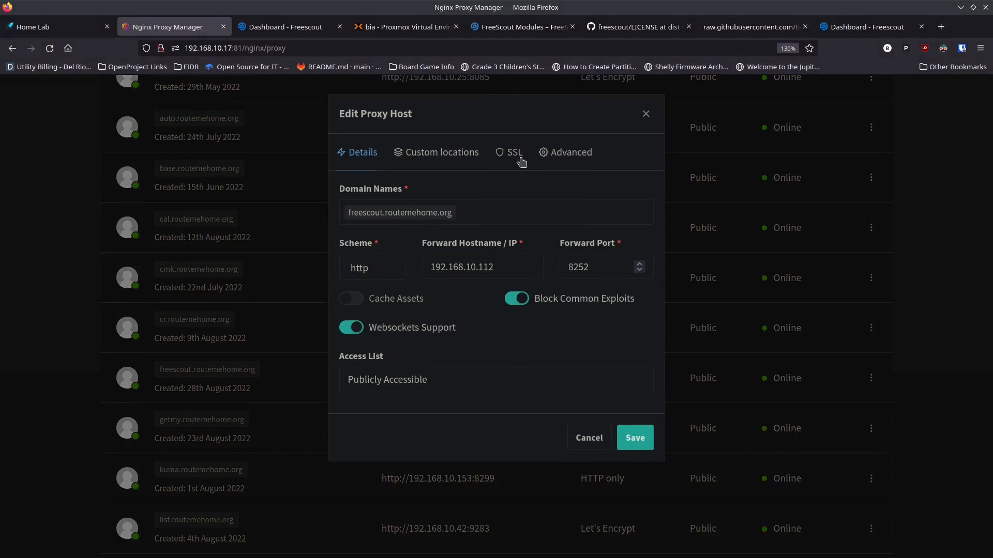
{"action": "left_click", "coordinate": [505, 153]}
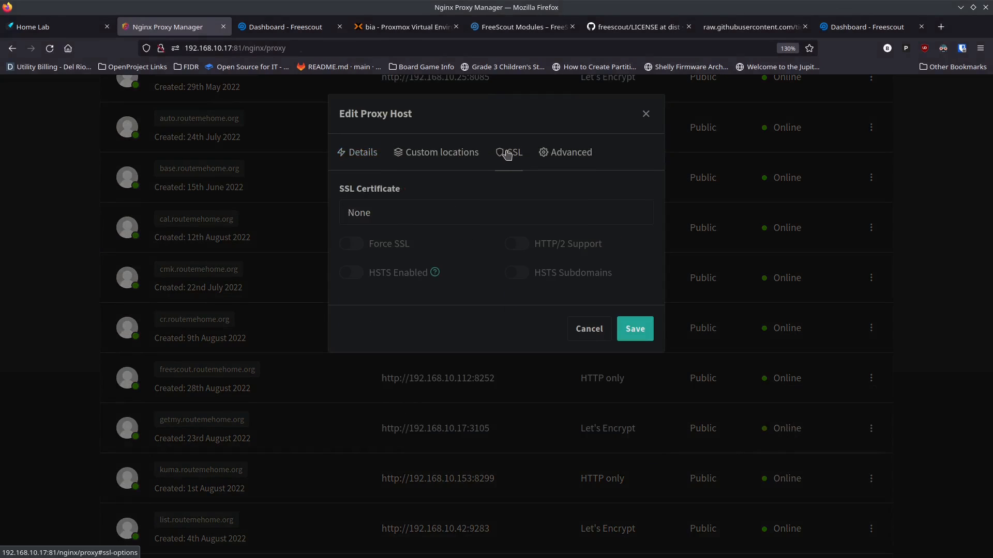
{"action": "left_click", "coordinate": [401, 215]}
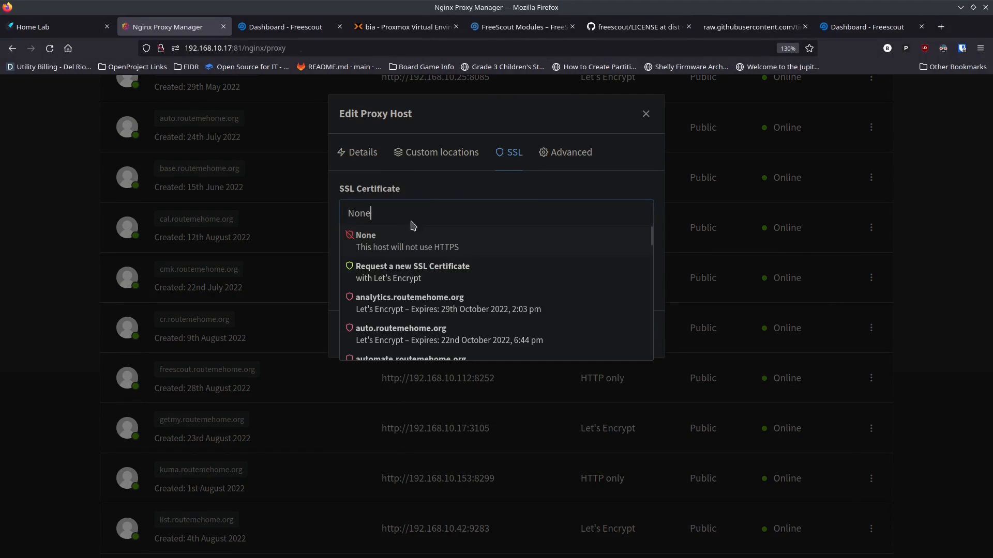
{"action": "left_click", "coordinate": [431, 196]}
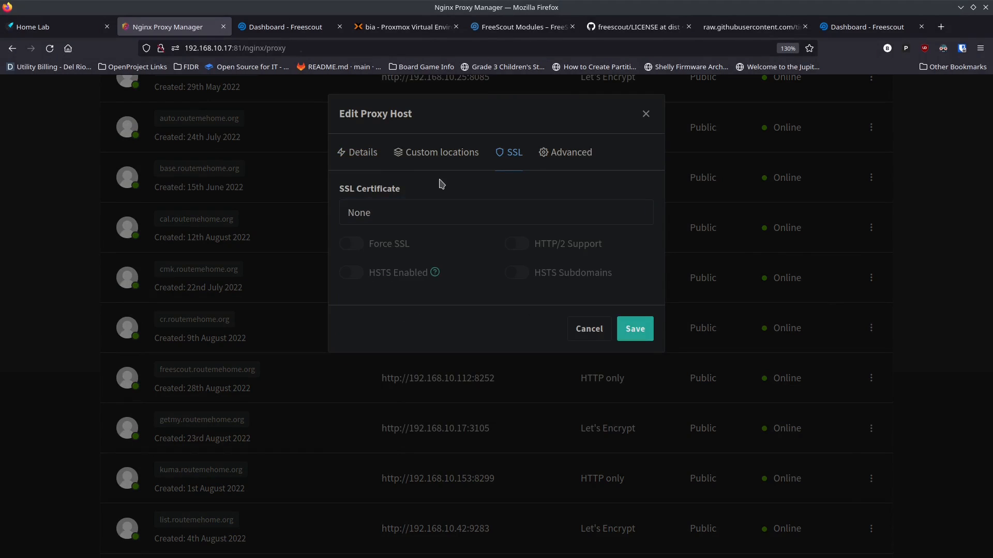
{"action": "left_click", "coordinate": [399, 214]}
{"action": "left_click", "coordinate": [394, 275]}
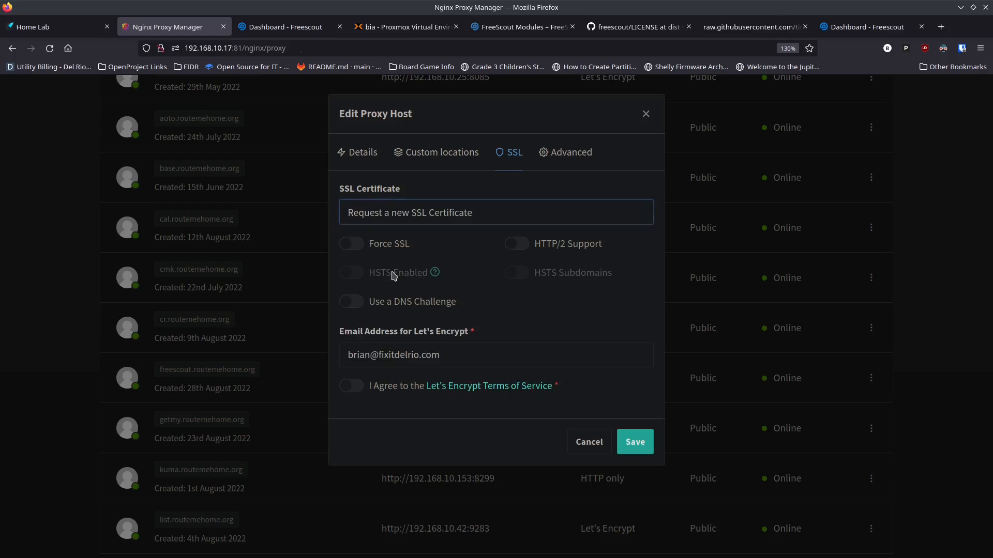
- Enable Force SSL and HTTP/2 Support, agree to the Let's Encrypt Terms of Service, and save the proxy host
{"action": "left_click", "coordinate": [352, 244]}
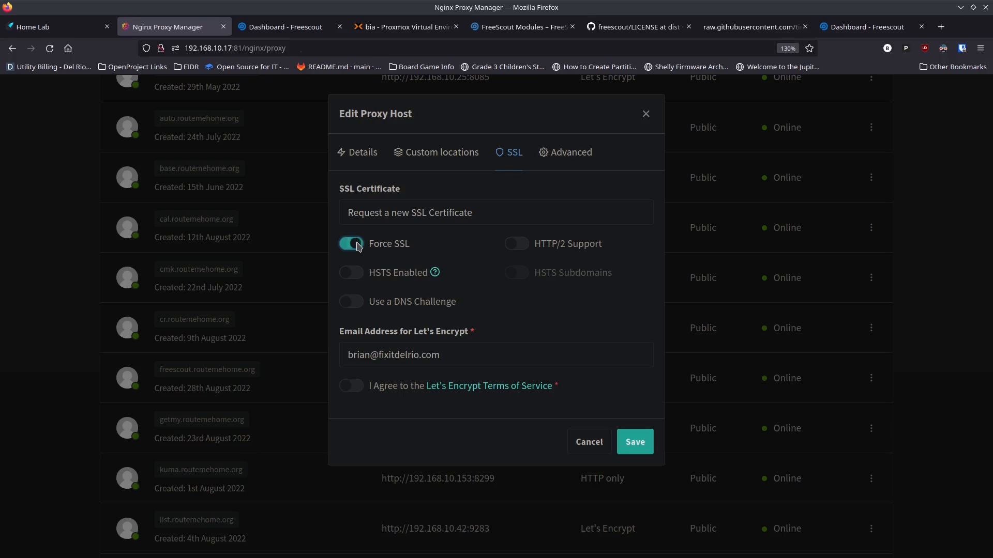
{"action": "left_click", "coordinate": [516, 245]}
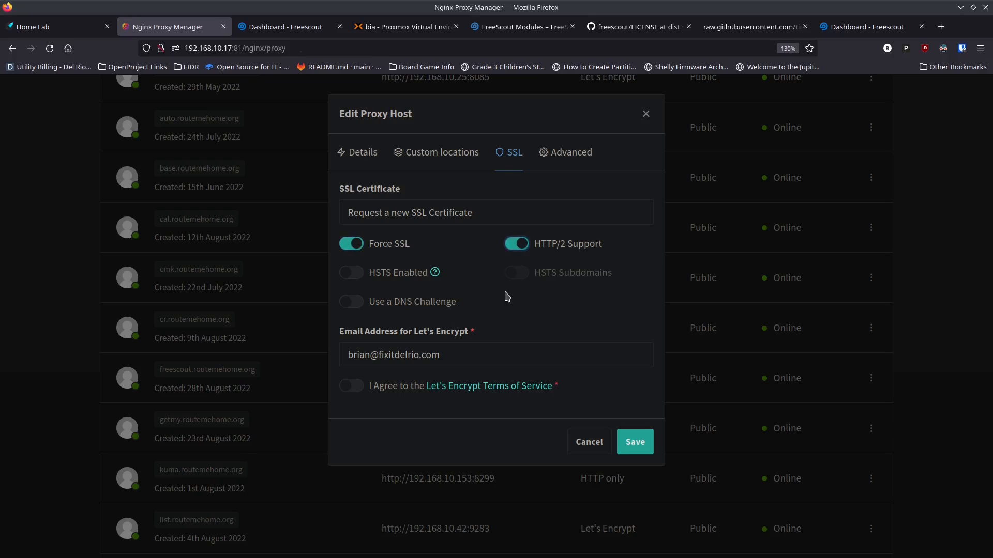
{"action": "left_click", "coordinate": [351, 386]}
{"action": "left_click", "coordinate": [635, 442]}
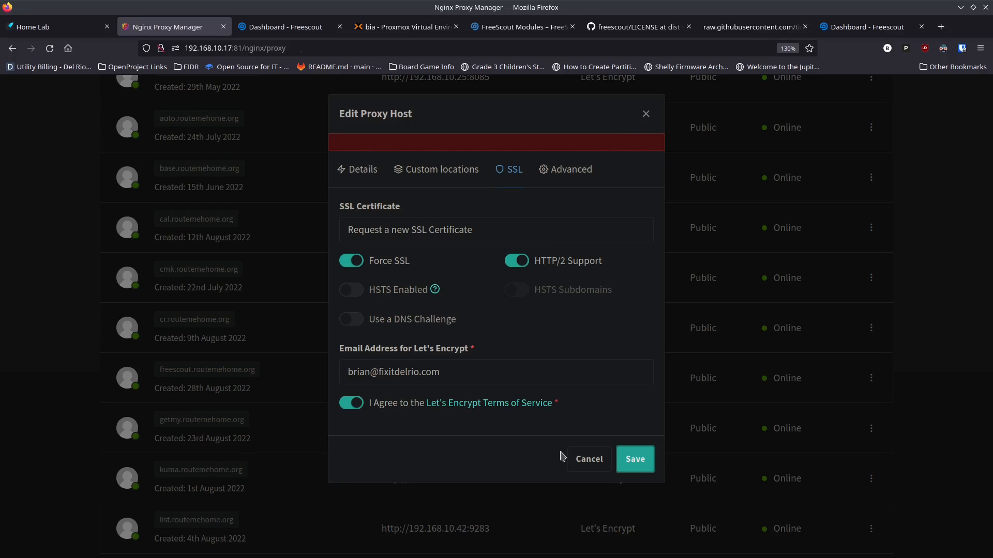
{"action": "left_click", "coordinate": [637, 459]}
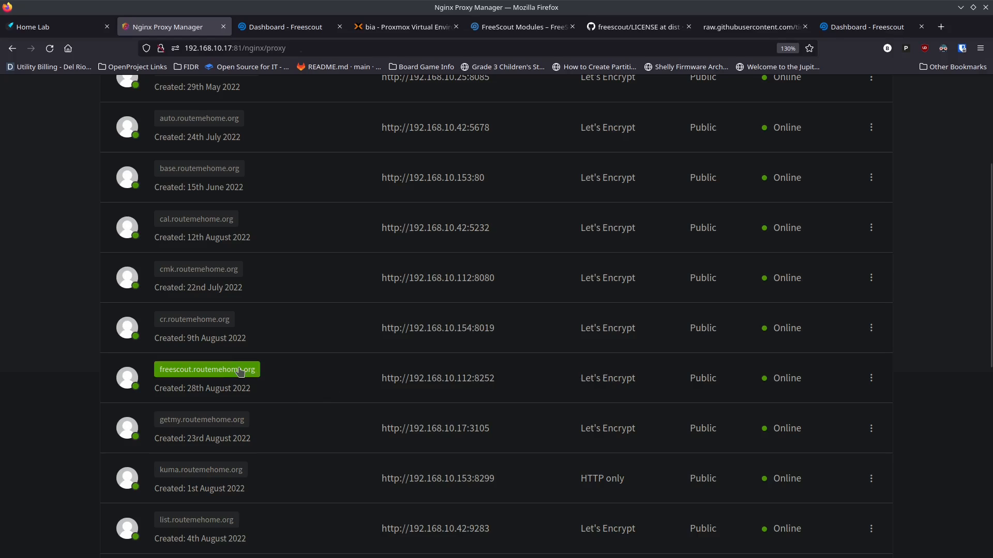
- Reopen freescout.routemehome.org from the proxy host list, examine how the dashboard loads over HTTPS, and close it
{"action": "left_click", "coordinate": [307, 33]}
{"action": "left_click", "coordinate": [339, 27]}
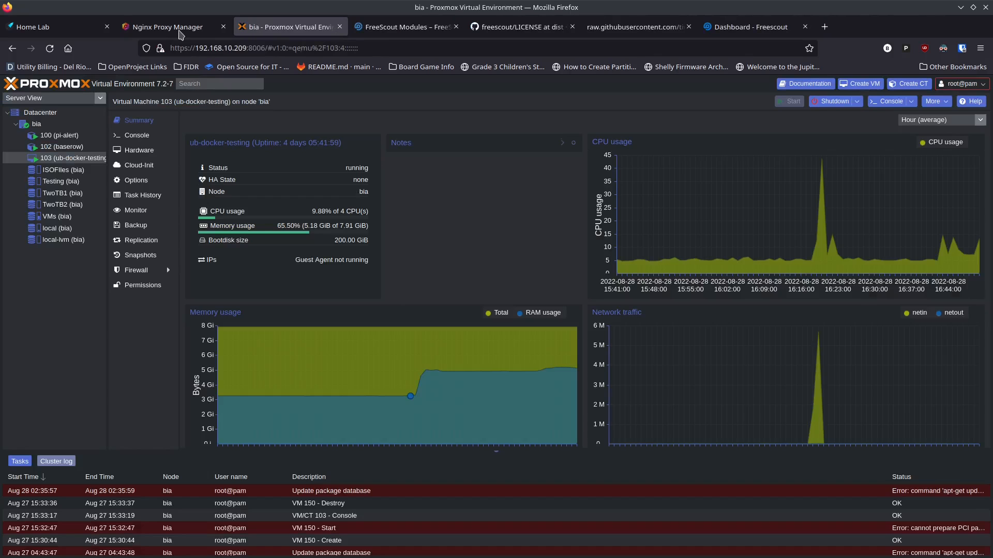
{"action": "left_click", "coordinate": [180, 33]}
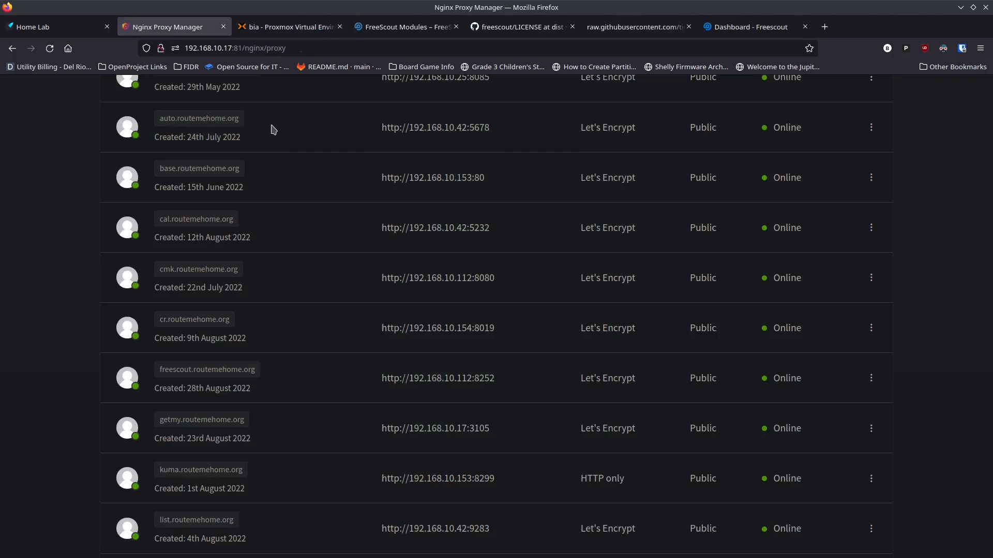
{"action": "left_click", "coordinate": [242, 373]}
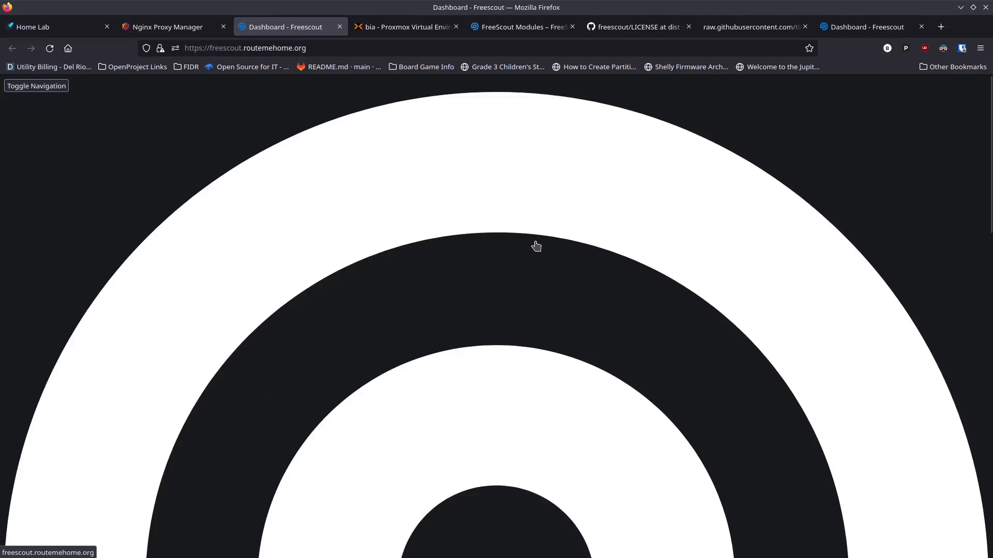
{"action": "scroll", "coordinate": [536, 246], "scroll_direction": "down", "scroll_amount": 10}
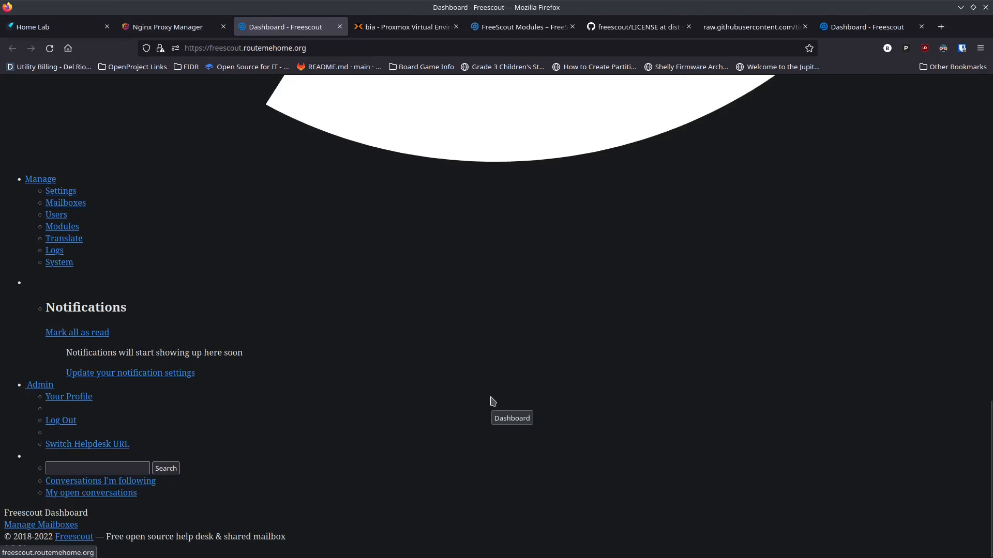
{"action": "scroll", "coordinate": [488, 397], "scroll_direction": "up", "scroll_amount": 10}
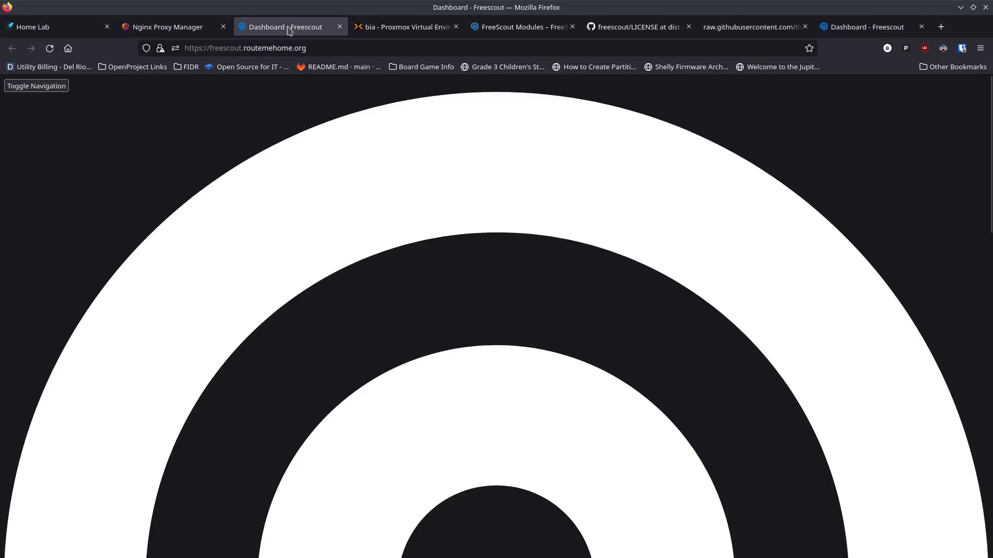
{"action": "left_click", "coordinate": [190, 30]}
{"action": "left_click", "coordinate": [339, 27]}
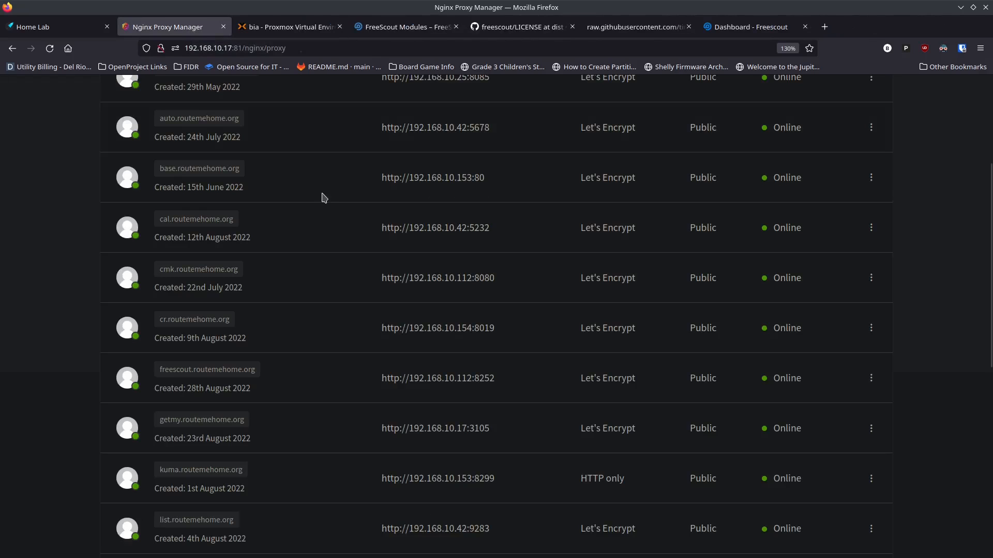
- Switch to Konsole and open docker-compose.yml in nano again
{"action": "key", "text": "alt+Tab"}
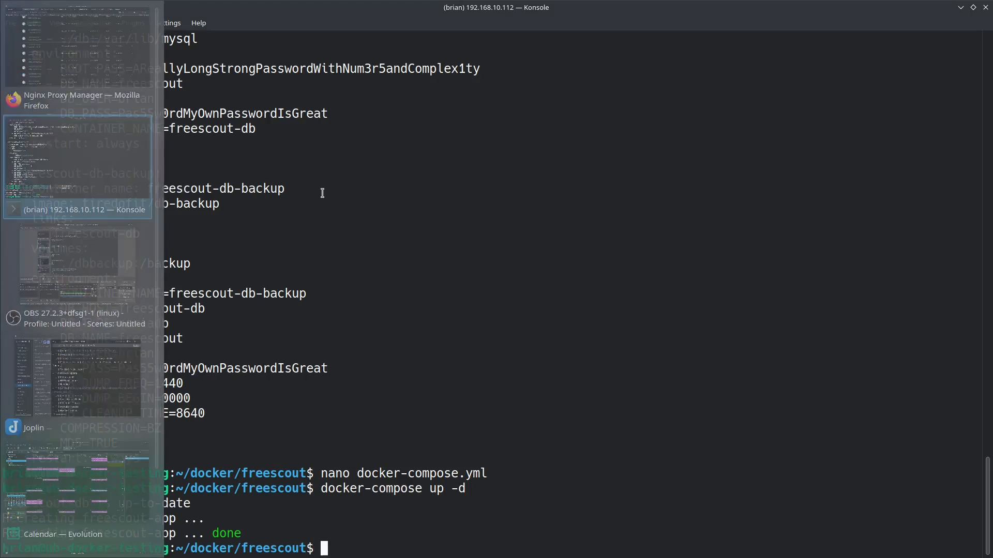
{"action": "type", "text": "nano docker-c"}
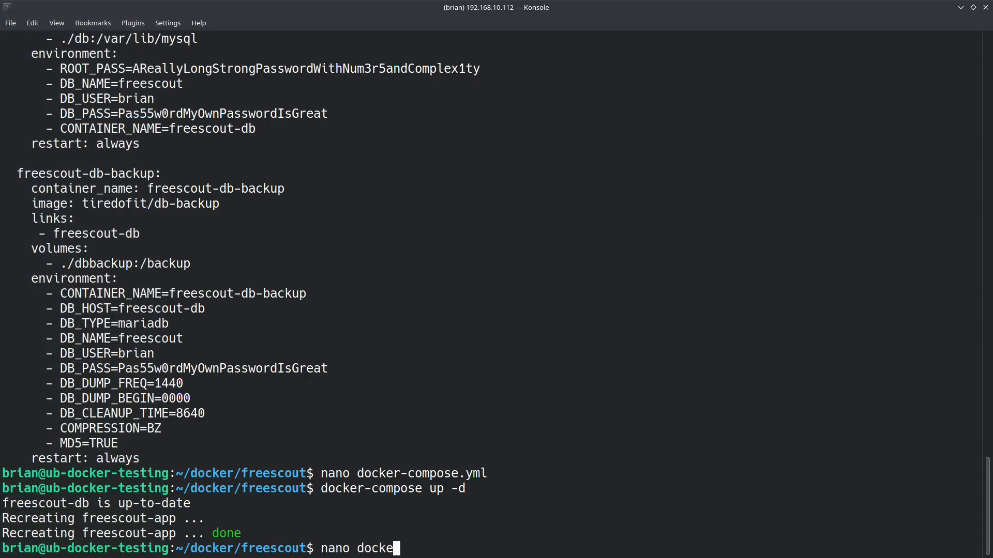
{"action": "key", "text": "Tab"}
{"action": "key", "text": "Return"}
{"action": "key", "text": "Down"}
{"action": "key", "text": "Down"}
{"action": "key", "text": "Down"}
{"action": "key", "text": "Down"}
{"action": "key", "text": "Down"}
{"action": "key", "text": "Down"}
{"action": "key", "text": "Down"}
{"action": "key", "text": "Down"}
{"action": "key", "text": "Down"}
{"action": "key", "text": "Down"}
{"action": "key", "text": "Down"}
{"action": "key", "text": "Down"}
{"action": "key", "text": "Down"}
{"action": "key", "text": "Down"}
{"action": "key", "text": "Down"}
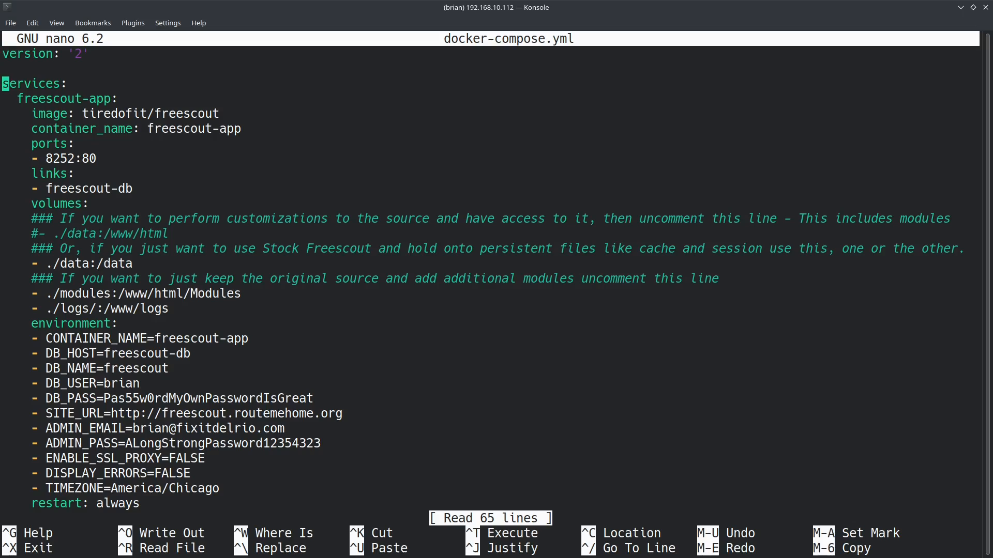
{"action": "key", "text": "Down"}
{"action": "key", "text": "Down"}
{"action": "key", "text": "Down"}
{"action": "key", "text": "Down"}
{"action": "key", "text": "Down"}
{"action": "key", "text": "Down"}
{"action": "key", "text": "Down"}
{"action": "key", "text": "Down"}
{"action": "key", "text": "Down"}
{"action": "key", "text": "Right"}
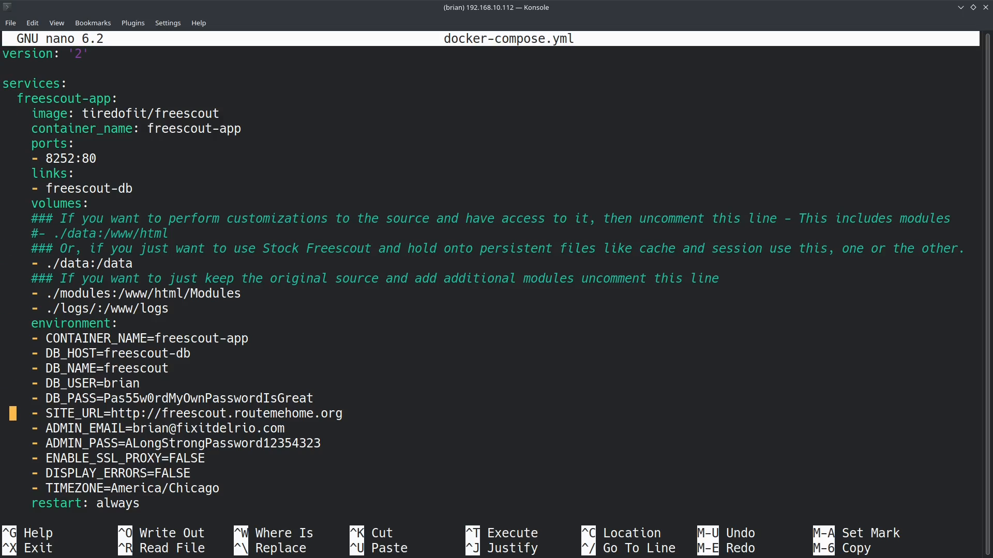
{"action": "key", "text": "Right"}
{"action": "key", "text": "Right"}
{"action": "key", "text": "Right"}
{"action": "key", "text": "Right"}
{"action": "key", "text": "Right"}
{"action": "key", "text": "Right"}
{"action": "key", "text": "Right"}
{"action": "key", "text": "Right"}
{"action": "key", "text": "Right"}
{"action": "key", "text": "Right"}
{"action": "key", "text": "Right"}
{"action": "key", "text": "Right"}
{"action": "key", "text": "Right"}
{"action": "key", "text": "Right"}
{"action": "key", "text": "Right"}
{"action": "key", "text": "Right"}
{"action": "key", "text": "Right"}
{"action": "key", "text": "Right"}
{"action": "key", "text": "Right"}
{"action": "key", "text": "Left"}
{"action": "type", "text": "s"}
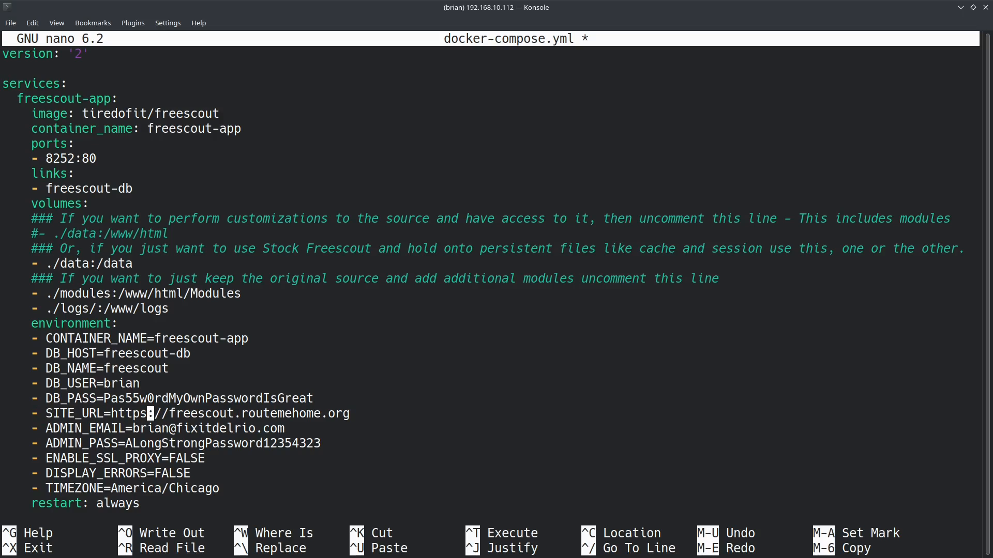
- Save the HTTPS site URL to docker-compose.yml under the same file name and exit nano
{"action": "key", "text": "ctrl+o"}
{"action": "key", "text": "Return"}
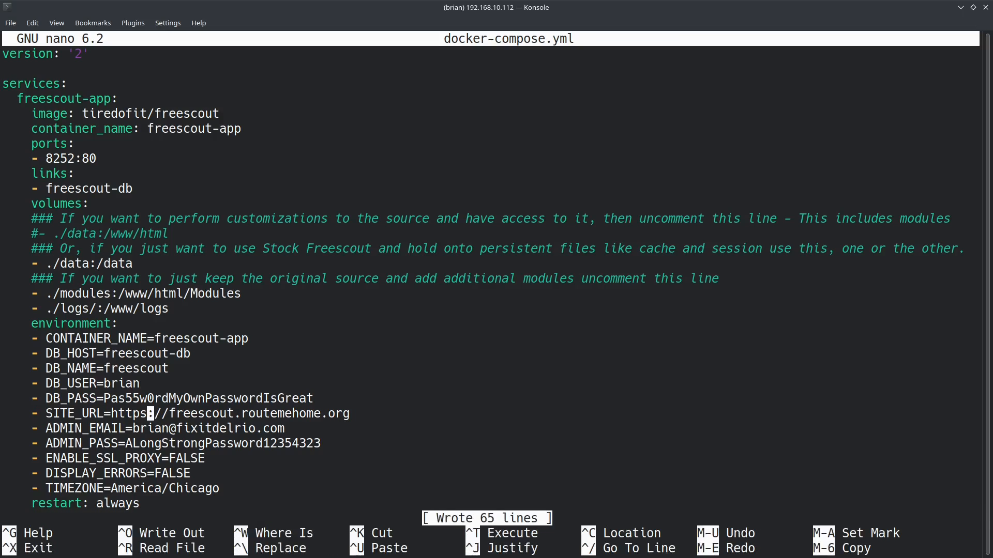
{"action": "key", "text": "ctrl+x"}
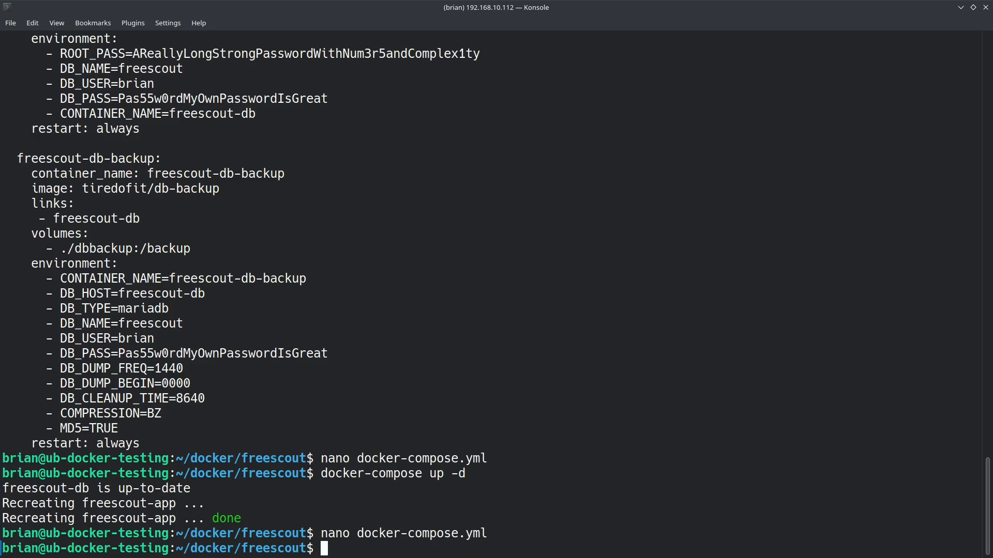
- Recreate the FreeScout container with the HTTPS site URL by rerunning "docker-compose up -d", and switch back to Firefox
{"action": "key", "text": "Up"}
{"action": "key", "text": "Up"}
{"action": "key", "text": "Return"}
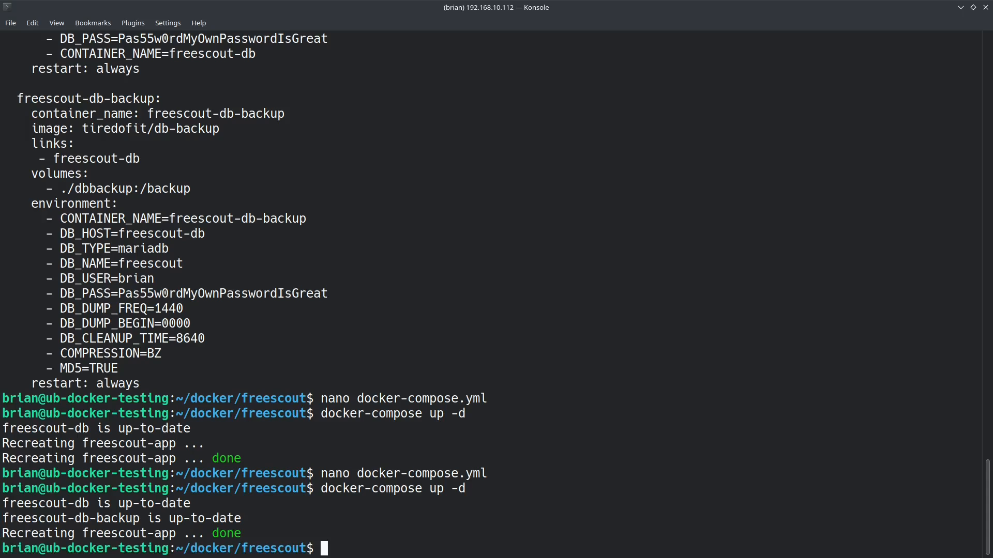
{"action": "key", "text": "alt+Tab"}
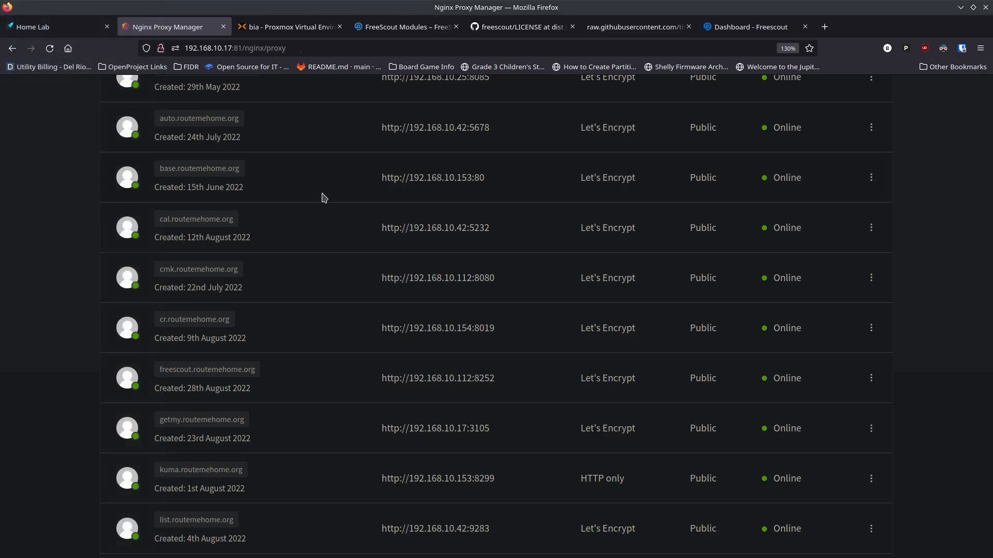
- Open freescout.routemehome.org from its proxy host entry and reload the site until the FreeScout dashboard loads
{"action": "left_click", "coordinate": [236, 376]}
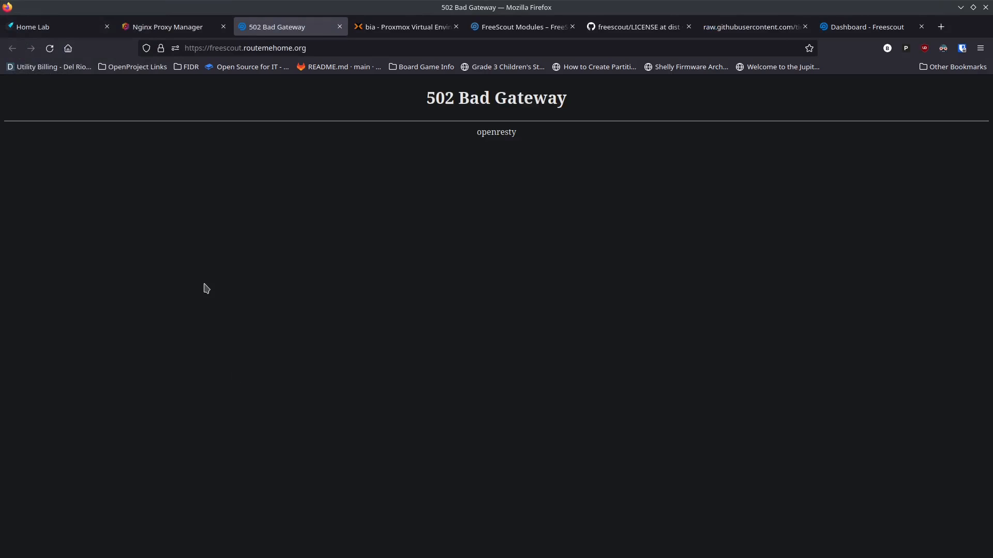
{"action": "left_click", "coordinate": [50, 48]}
{"action": "left_click", "coordinate": [49, 49]}
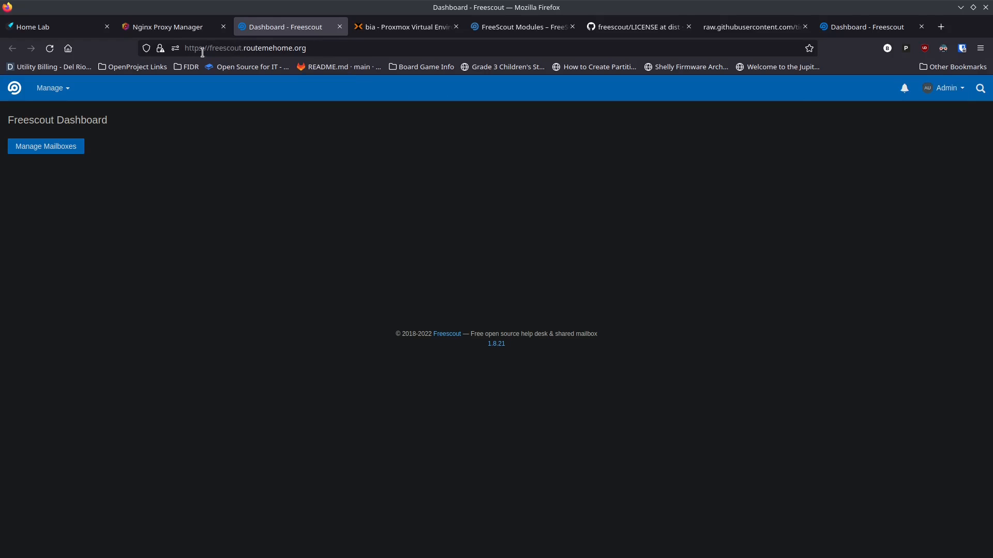
- Open the admin user's profile and replace the placeholder first and last names with the administrator's real name
{"action": "left_click", "coordinate": [61, 149]}
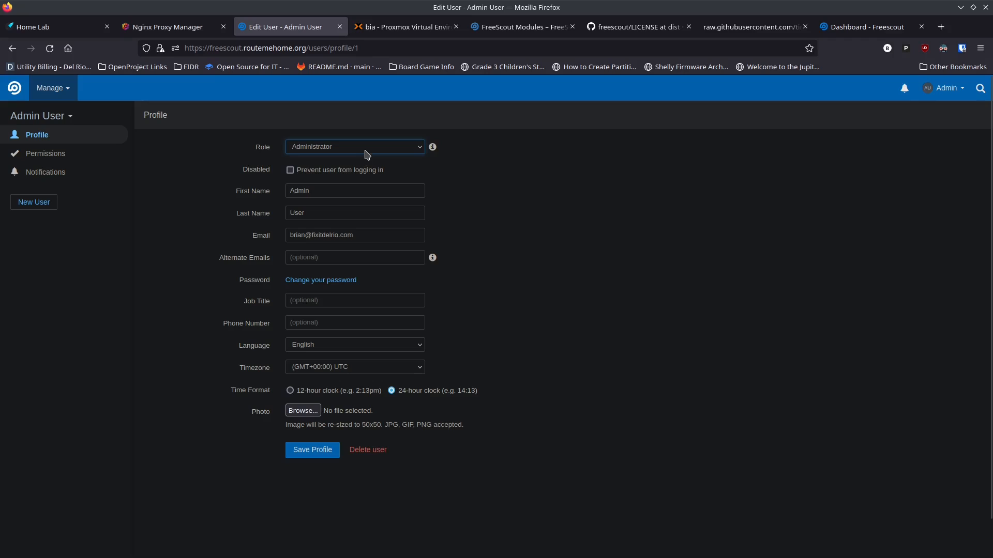
{"action": "double_click", "coordinate": [328, 191]}
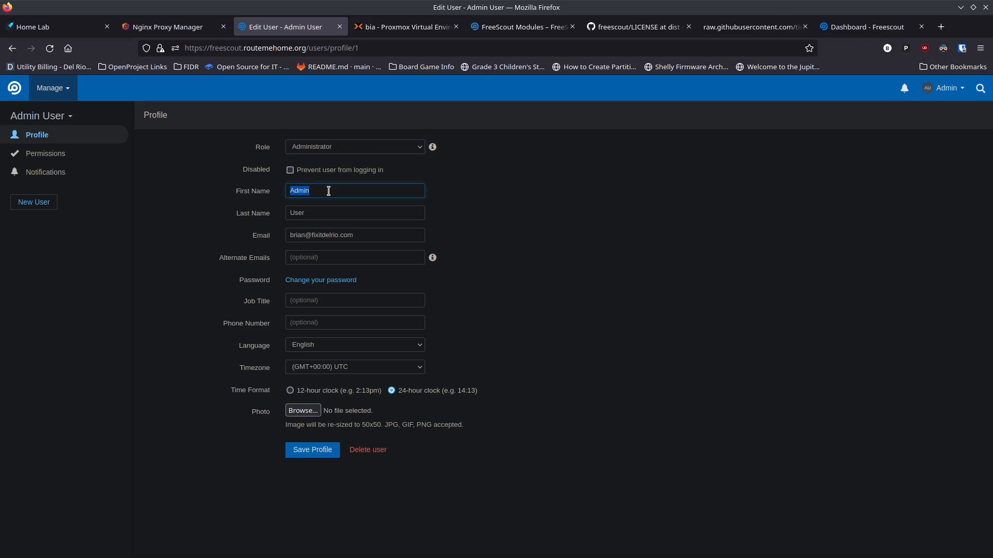
{"action": "type", "text": "Brian"}
{"action": "key", "text": "Tab"}
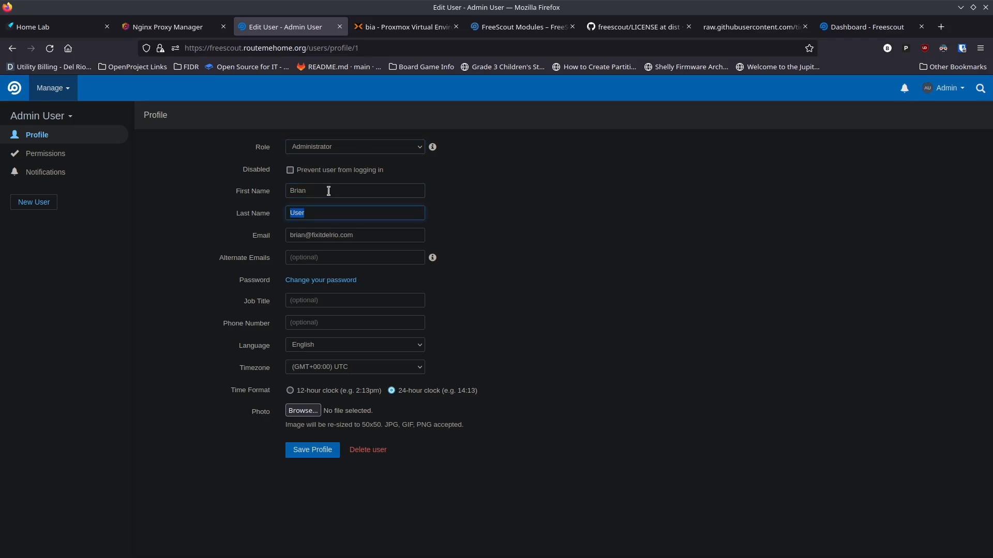
{"action": "type", "text": "McGonagill"}
{"action": "key", "text": "Tab"}
{"action": "key", "text": "ctrl+plus"}
{"action": "key", "text": "ctrl+plus"}
{"action": "key", "text": "ctrl+plus"}
{"action": "key", "text": "ctrl+plus"}
{"action": "key", "text": "ctrl+plus"}
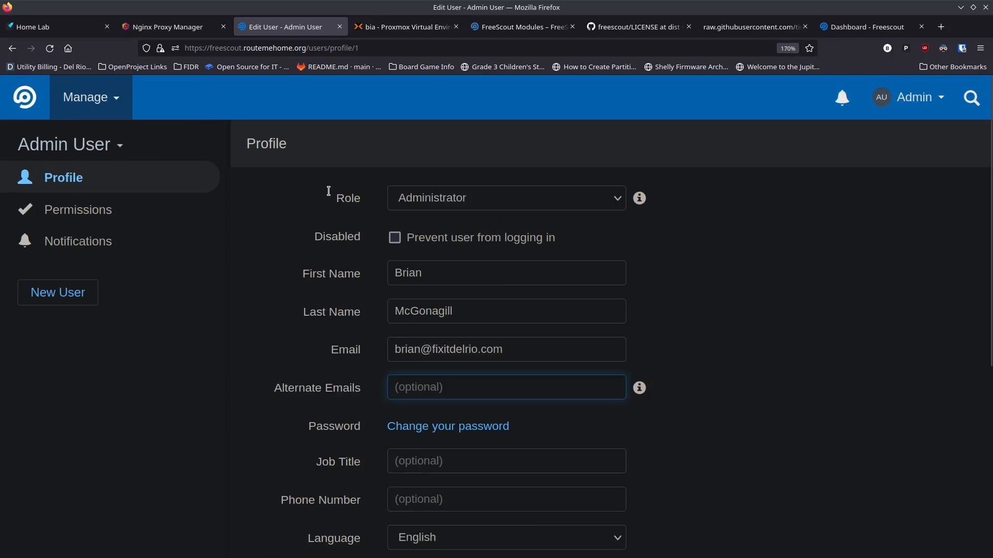
- Set the administrator's job title to IT Helper and fill in the phone number
{"action": "scroll", "coordinate": [403, 224], "scroll_direction": "down", "scroll_amount": 2}
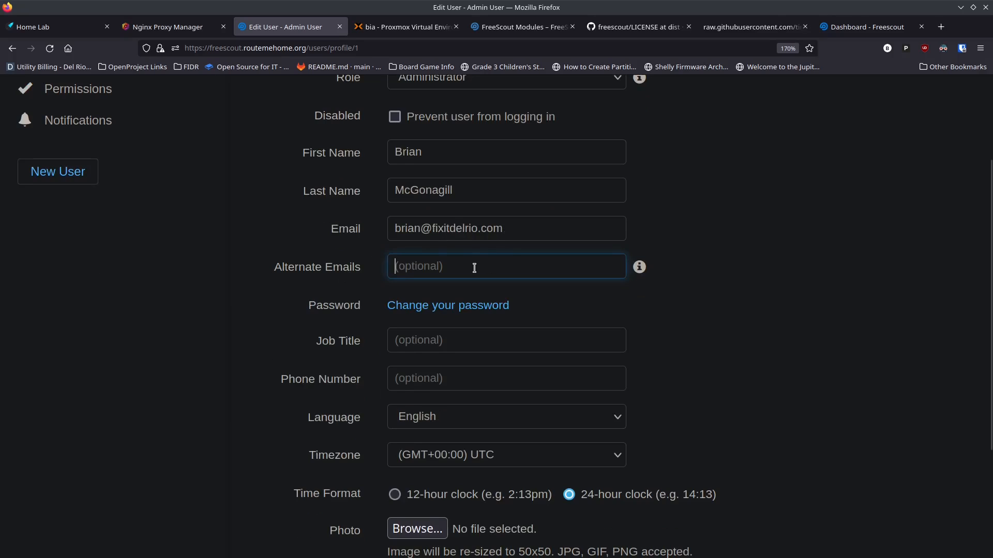
{"action": "scroll", "coordinate": [474, 268], "scroll_direction": "down", "scroll_amount": 2}
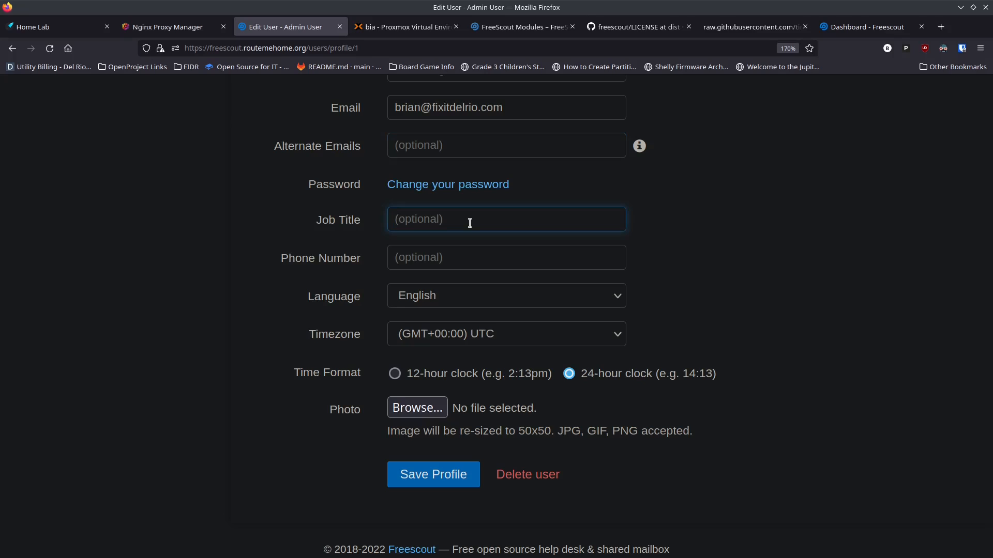
{"action": "type", "text": "IT Helper"}
{"action": "key", "text": "Tab"}
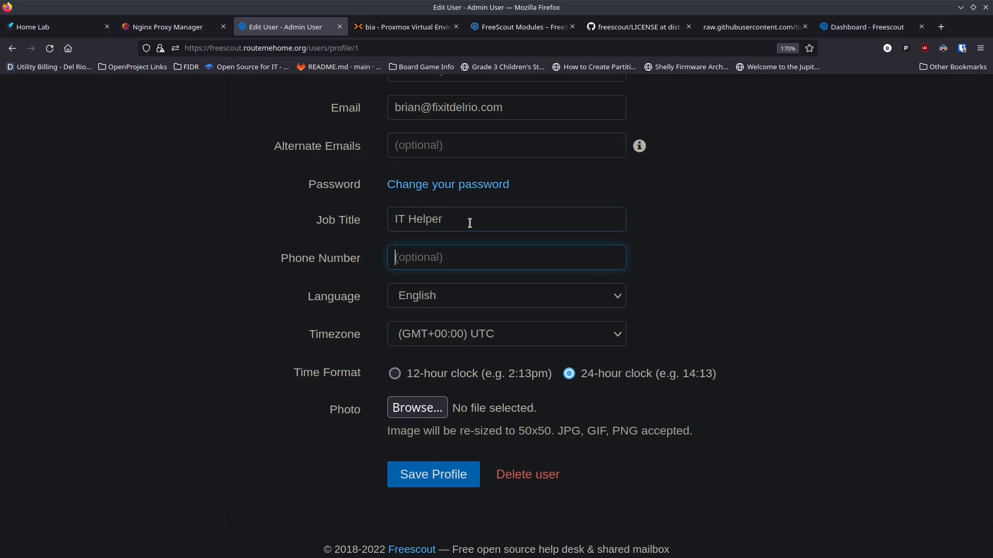
{"action": "type", "text": "555-"}
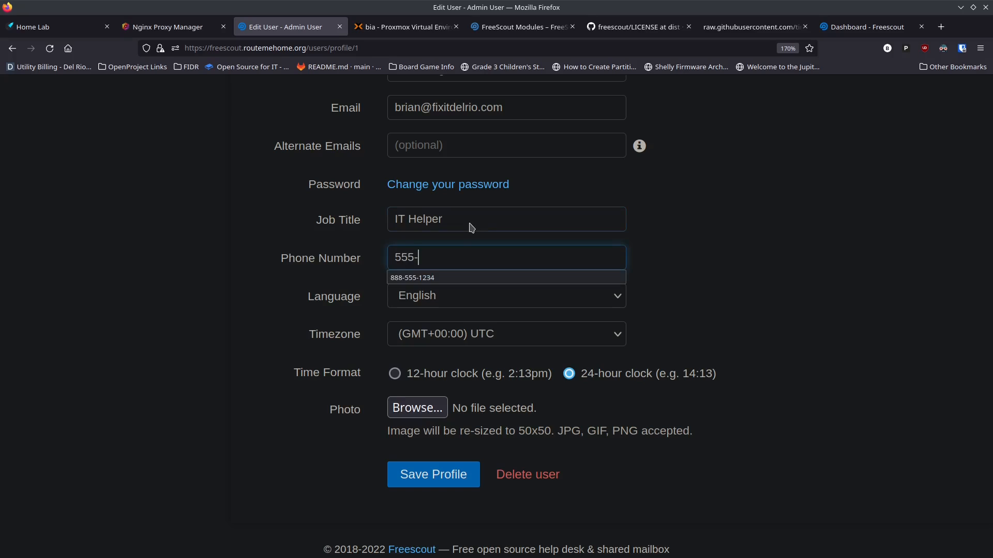
{"action": "type", "text": "555-5555"}
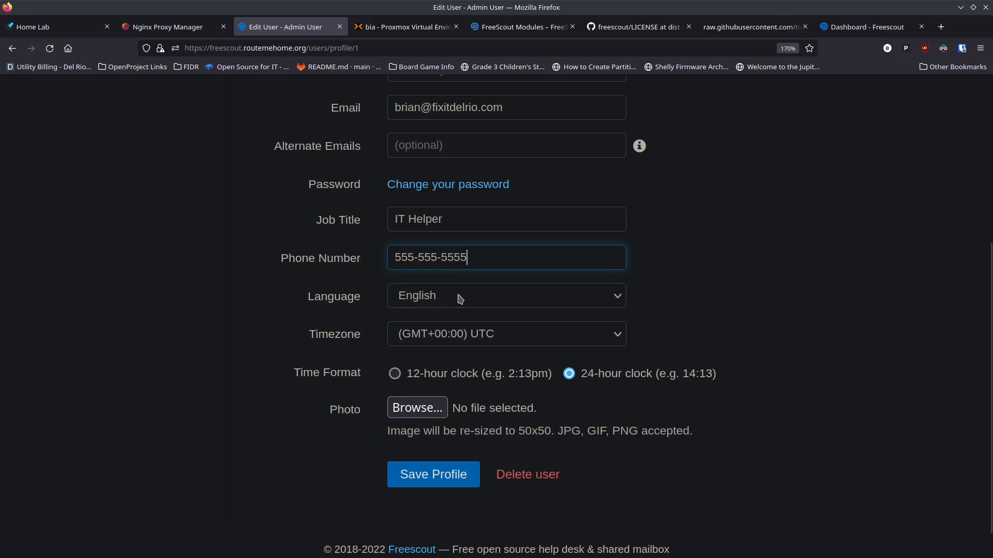
- Set the profile's timezone to (GMT-05:00) Central Time (US) and save the profile
{"action": "left_click", "coordinate": [524, 340]}
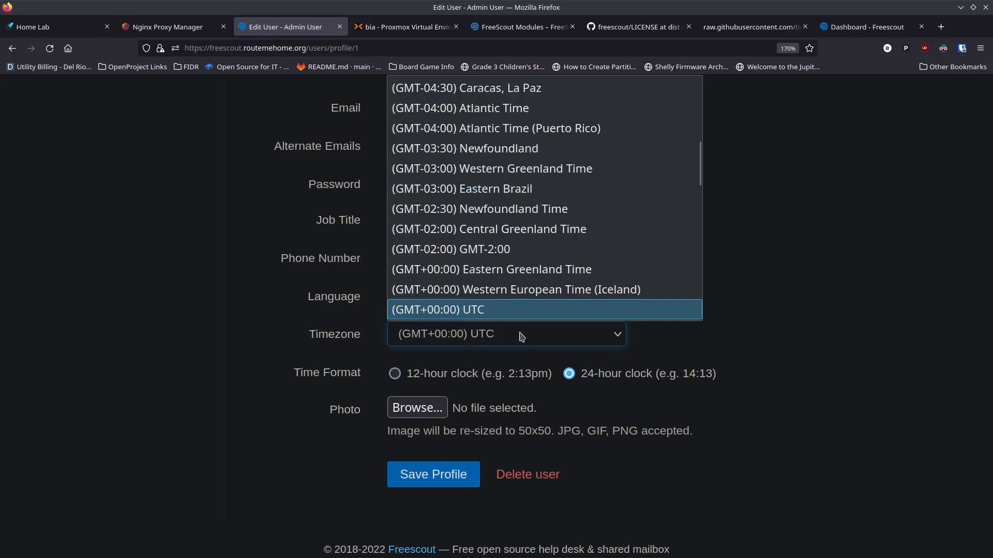
{"action": "scroll", "coordinate": [526, 235], "scroll_direction": "up", "scroll_amount": 5}
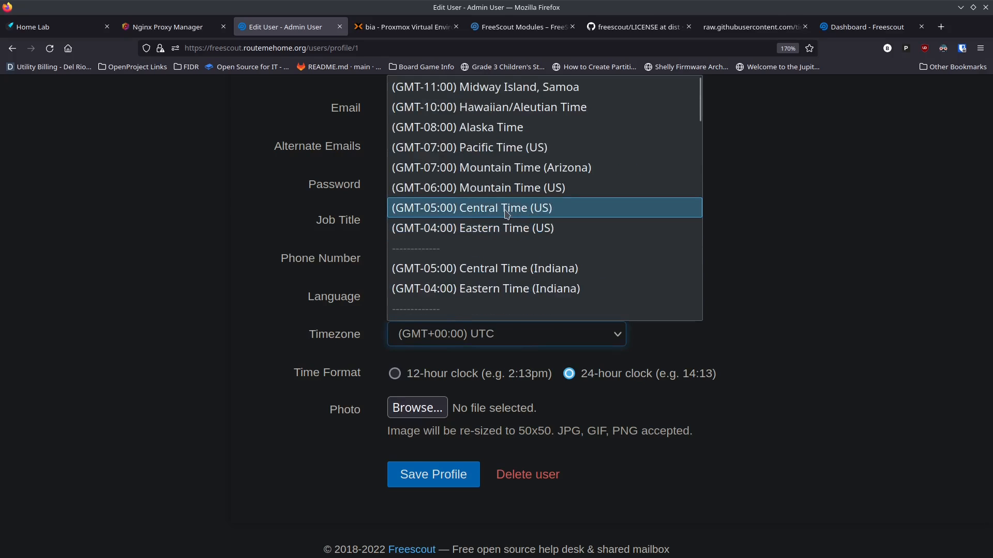
{"action": "left_click", "coordinate": [507, 208]}
{"action": "scroll", "coordinate": [288, 360], "scroll_direction": "down", "scroll_amount": 1}
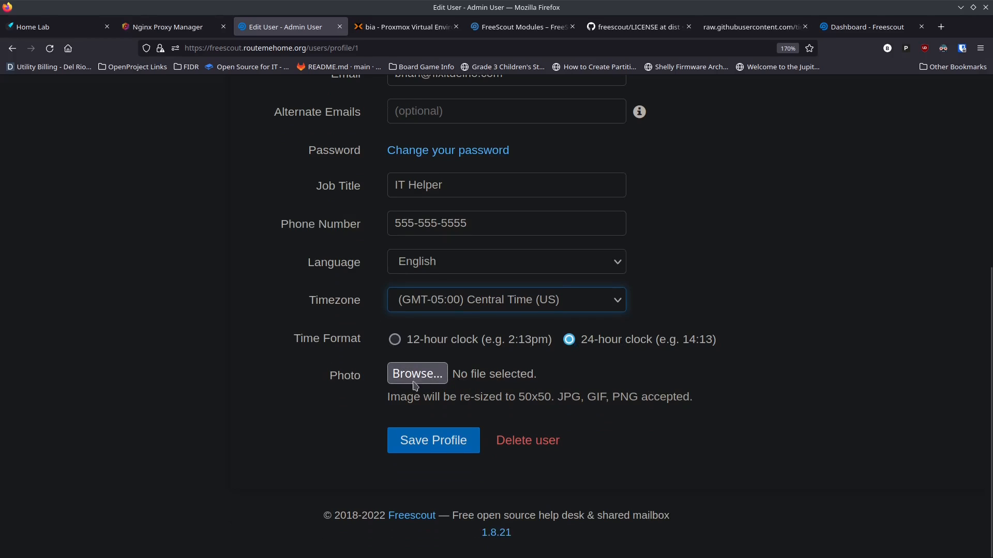
{"action": "left_click", "coordinate": [419, 452]}
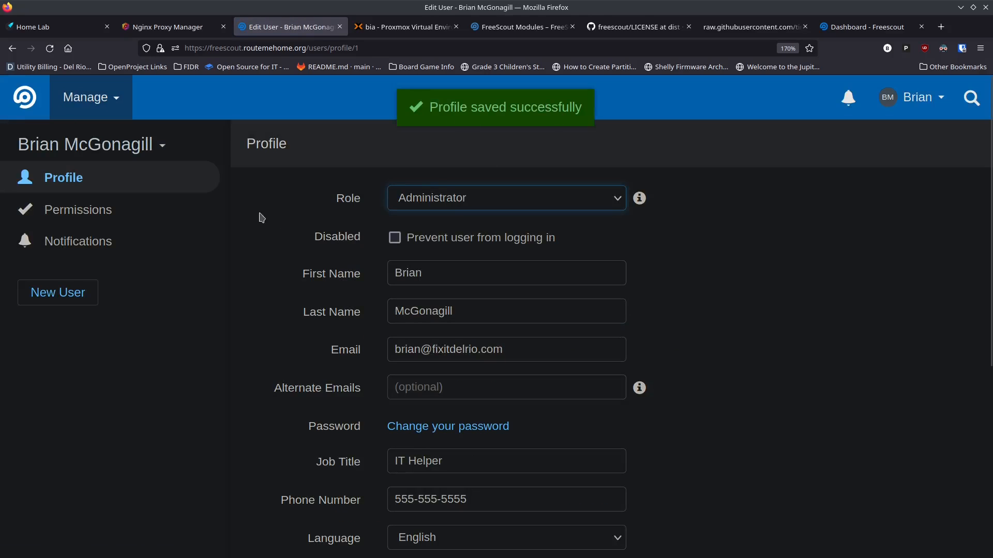
- Review the saved administrator profile, its permissions and its email and browser notification options
{"action": "scroll", "coordinate": [280, 341], "scroll_direction": "down", "scroll_amount": 3}
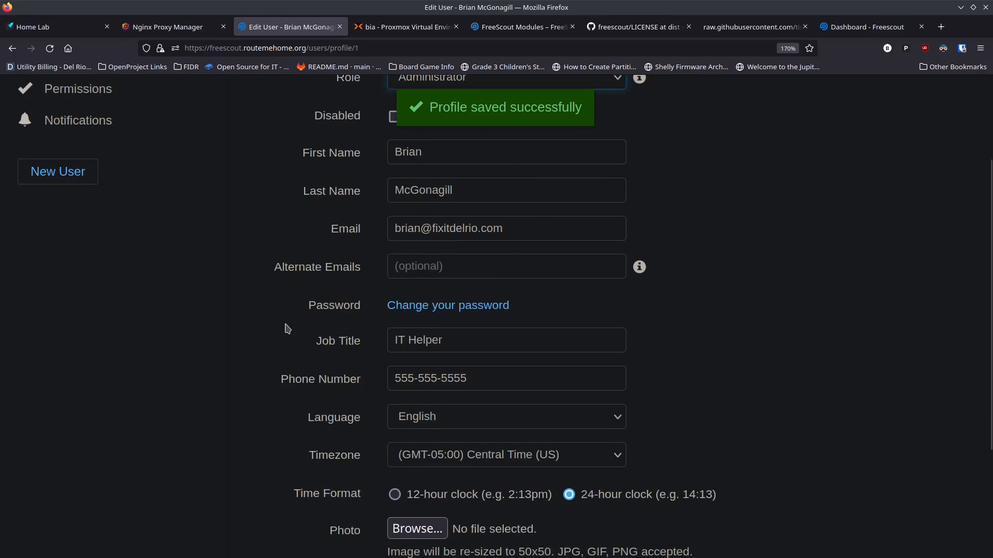
{"action": "scroll", "coordinate": [288, 329], "scroll_direction": "up", "scroll_amount": 3}
{"action": "left_click", "coordinate": [111, 220]}
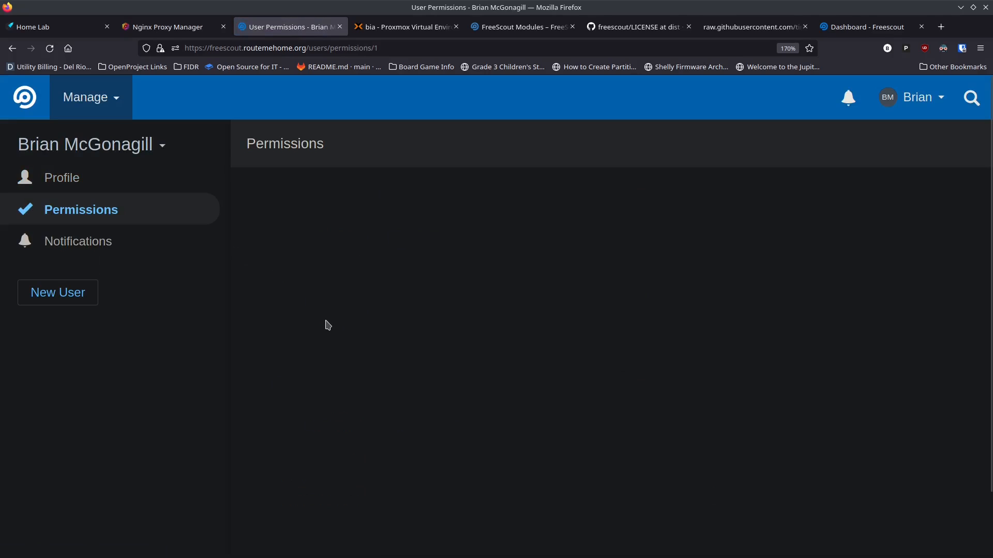
{"action": "left_click", "coordinate": [106, 250]}
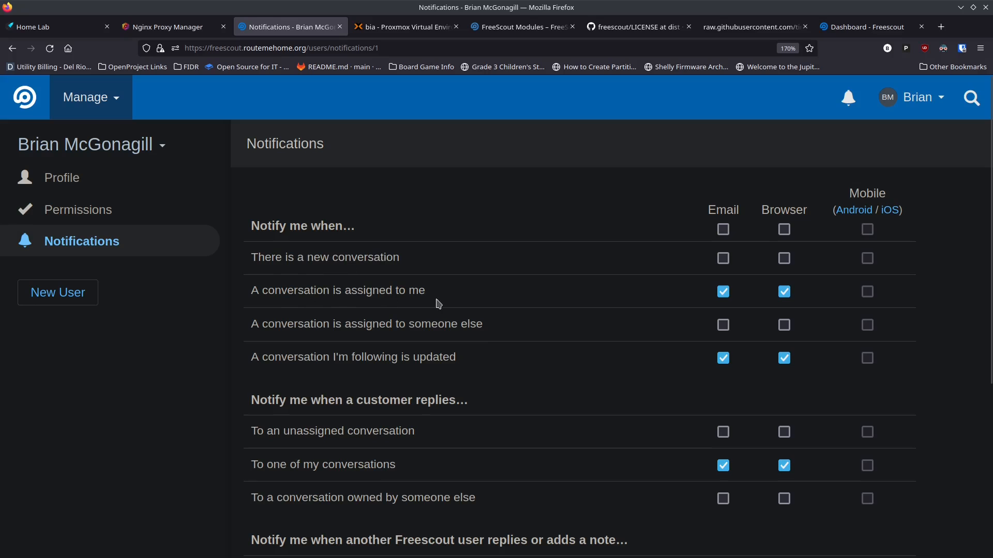
{"action": "scroll", "coordinate": [482, 343], "scroll_direction": "down", "scroll_amount": 5}
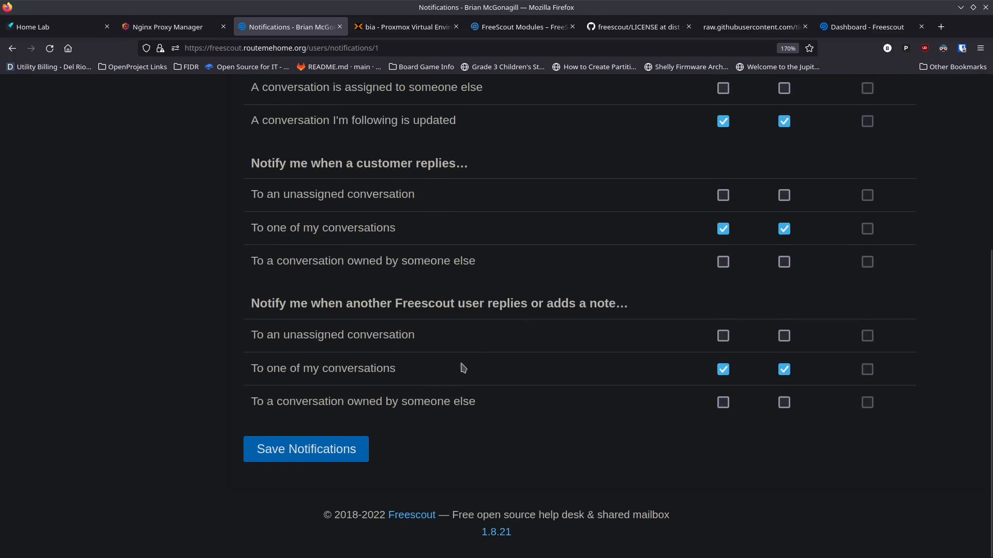
{"action": "scroll", "coordinate": [190, 362], "scroll_direction": "up", "scroll_amount": 5}
{"action": "scroll", "coordinate": [184, 330], "scroll_direction": "down", "scroll_amount": 5}
{"action": "scroll", "coordinate": [184, 329], "scroll_direction": "up", "scroll_amount": 5}
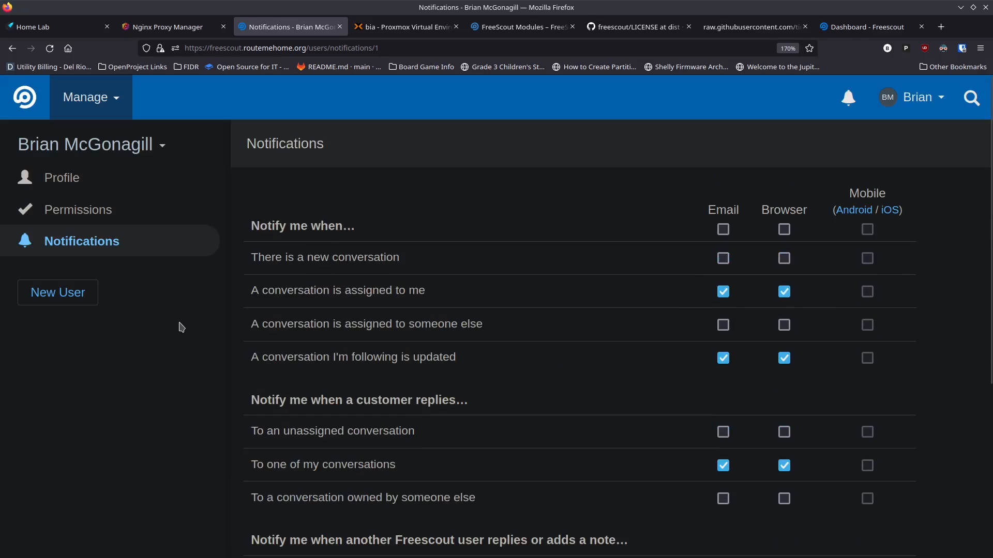
- Open the form for creating a new user and review its role, name, email and invite options
{"action": "left_click", "coordinate": [78, 297]}
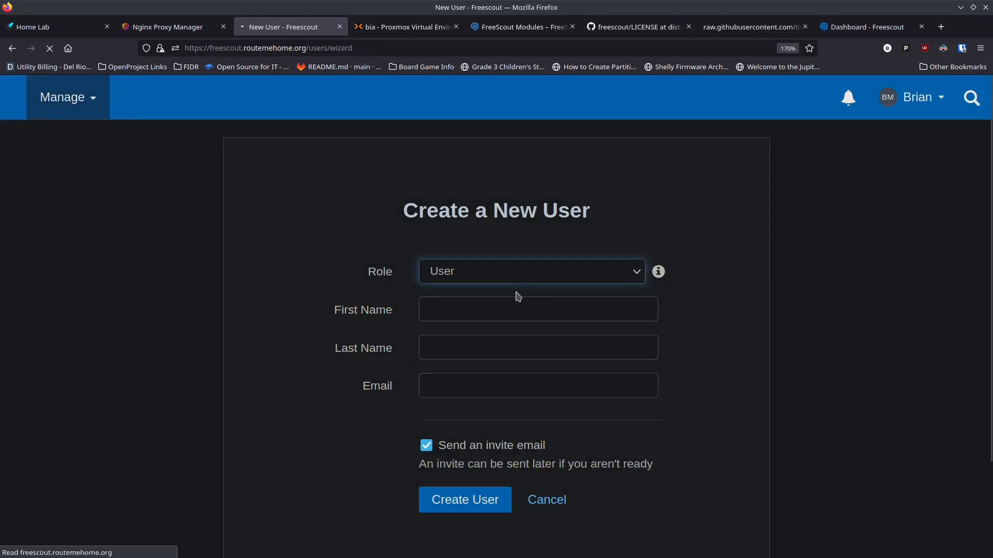
{"action": "scroll", "coordinate": [381, 342], "scroll_direction": "down", "scroll_amount": 2}
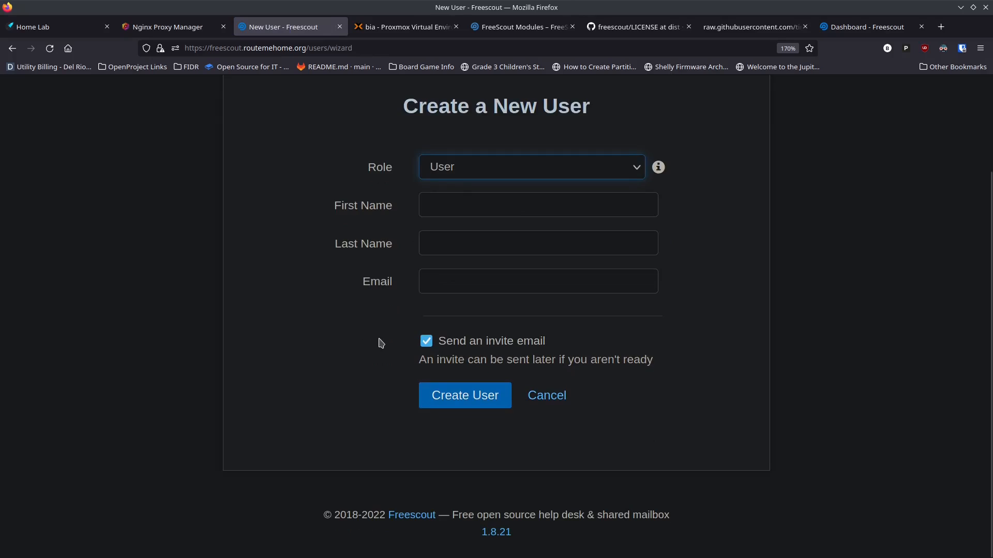
{"action": "scroll", "coordinate": [381, 343], "scroll_direction": "up", "scroll_amount": 2}
- Examine the system status page, including PHP extensions, cron commands and background jobs, and open the system tools page
{"action": "left_click", "coordinate": [89, 95]}
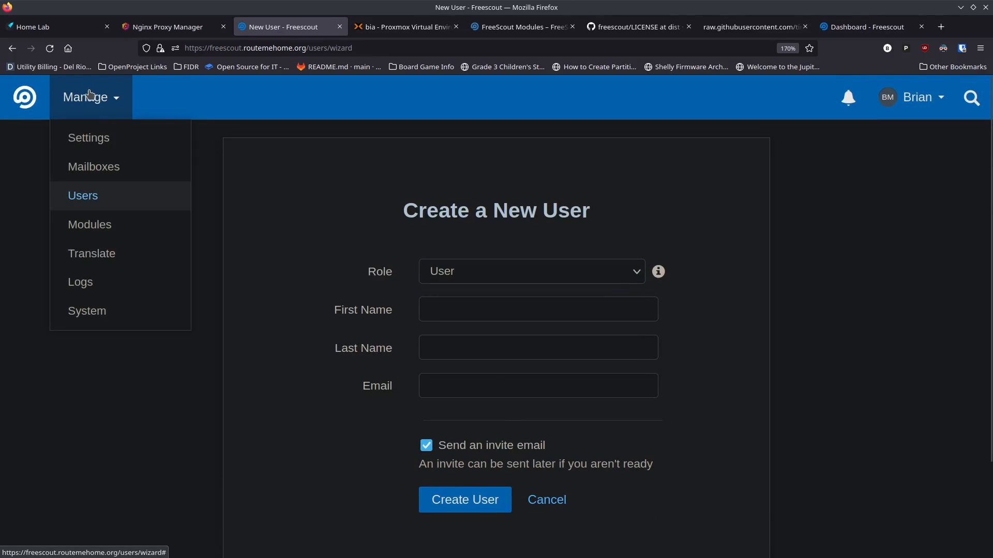
{"action": "left_click", "coordinate": [107, 105]}
{"action": "left_click", "coordinate": [107, 105]}
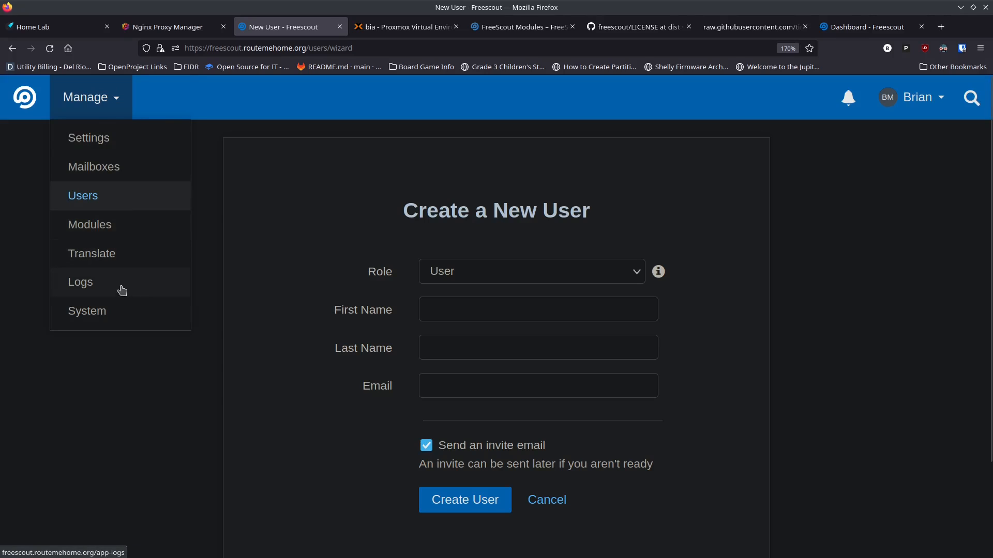
{"action": "left_click", "coordinate": [119, 319]}
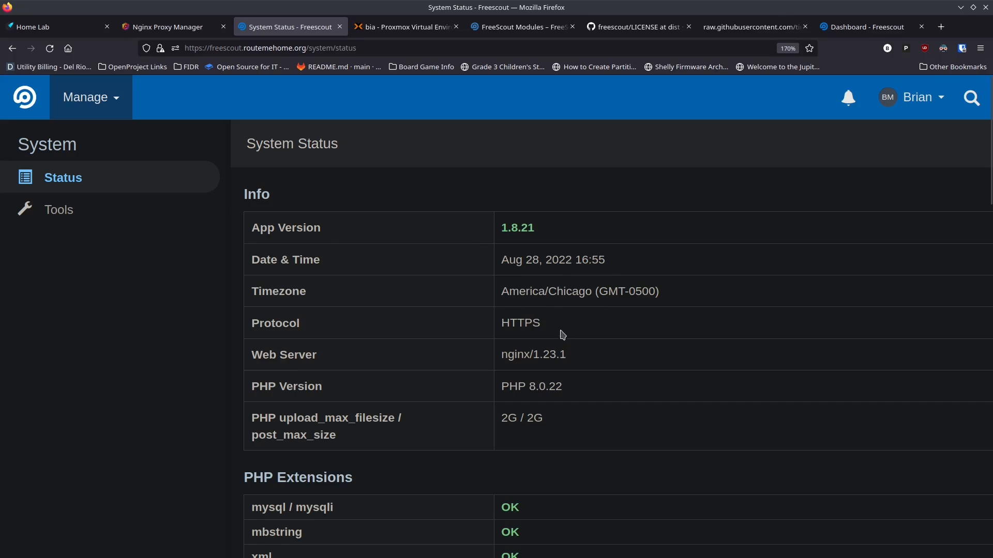
{"action": "scroll", "coordinate": [605, 328], "scroll_direction": "down", "scroll_amount": 2}
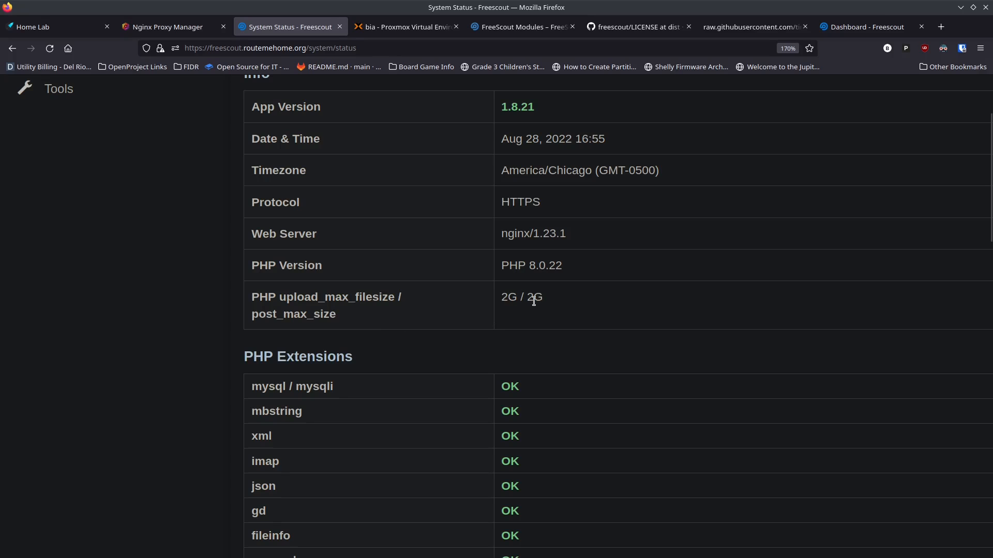
{"action": "scroll", "coordinate": [435, 290], "scroll_direction": "down", "scroll_amount": 5}
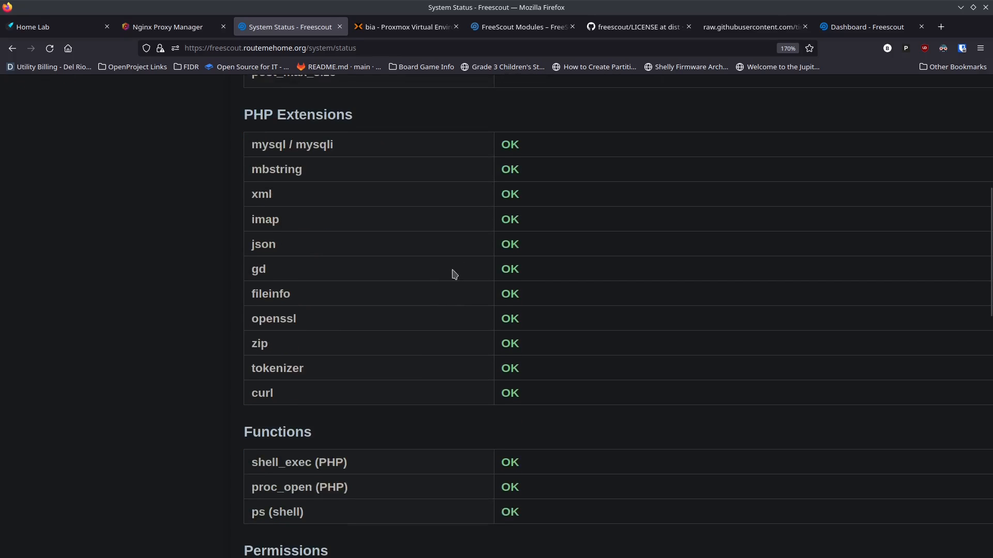
{"action": "scroll", "coordinate": [454, 274], "scroll_direction": "down", "scroll_amount": 15}
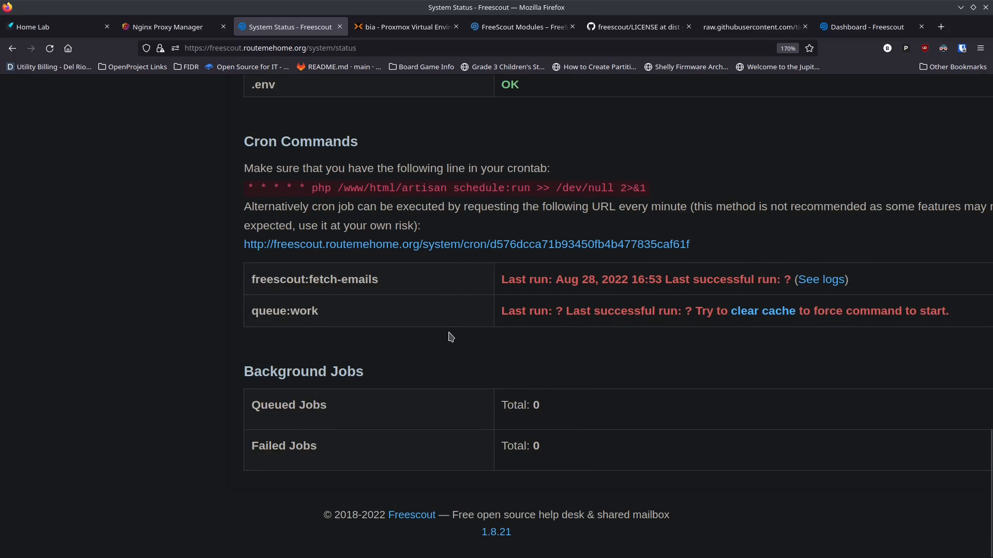
{"action": "scroll", "coordinate": [451, 337], "scroll_direction": "up", "scroll_amount": 5}
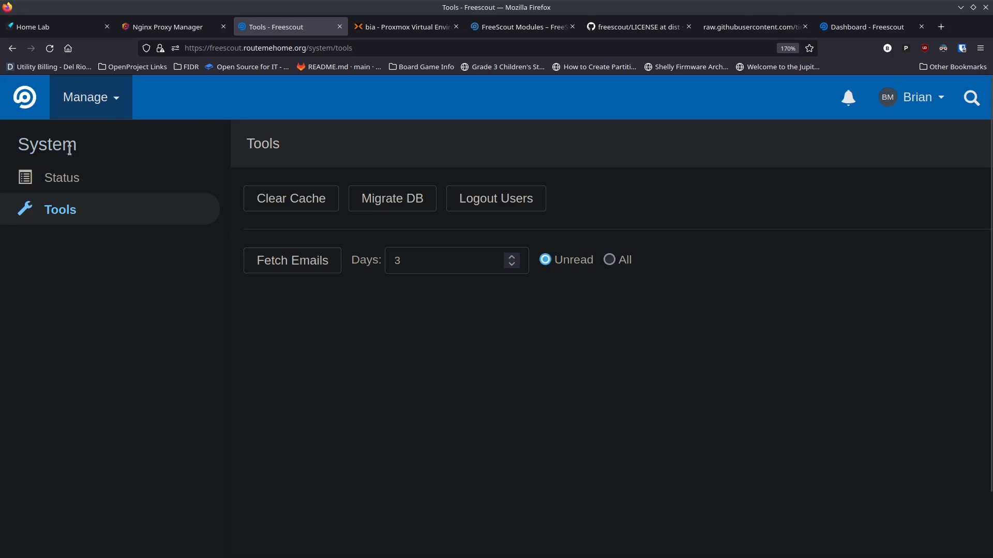
- Create a new mailbox named freesupport, entering its support email address
{"action": "left_click", "coordinate": [112, 108]}
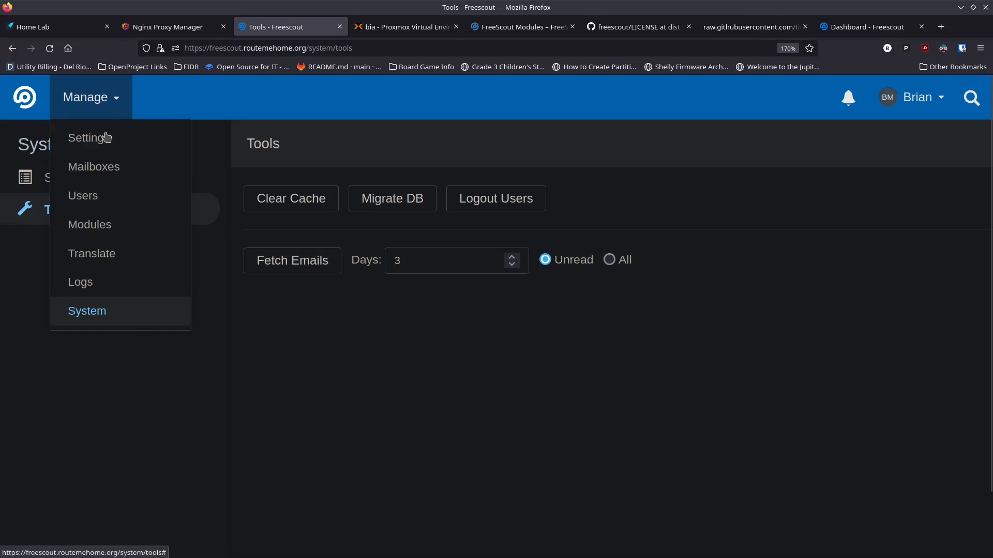
{"action": "left_click", "coordinate": [103, 168]}
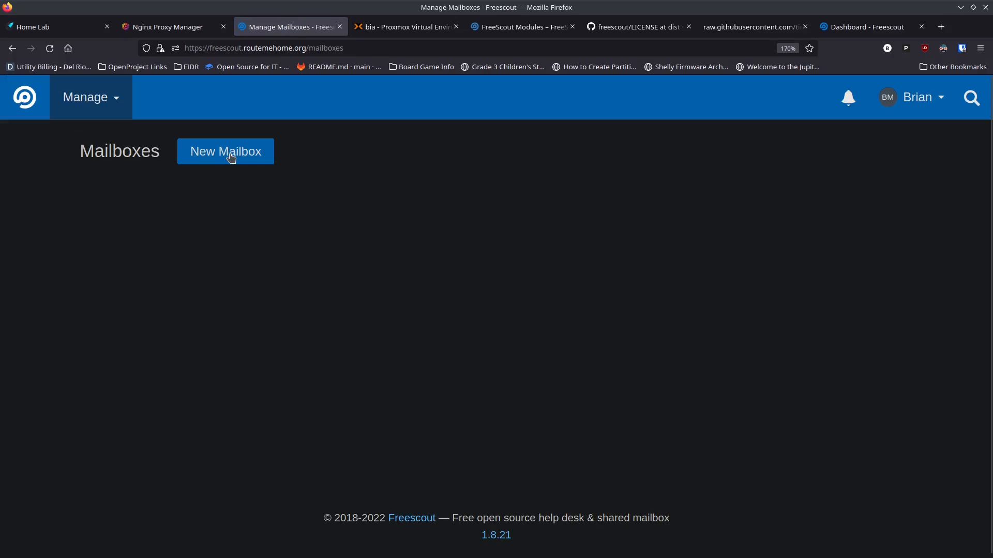
{"action": "left_click", "coordinate": [231, 158]}
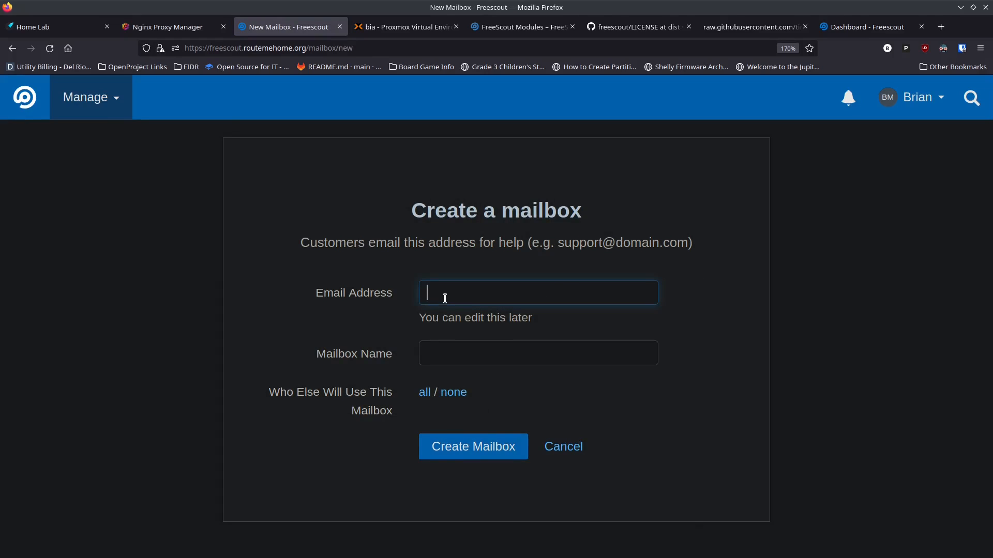
{"action": "key", "text": "Tab"}
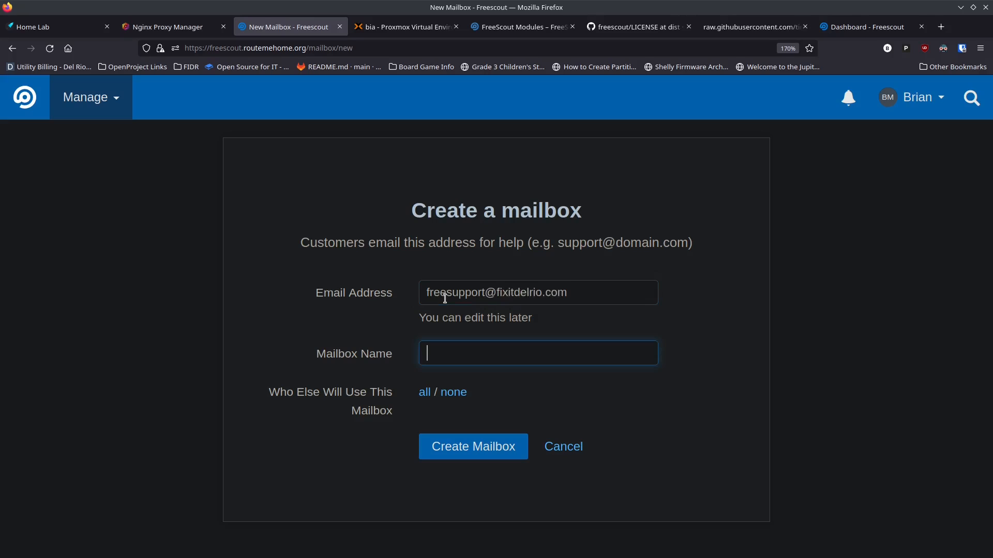
{"action": "type", "text": "f"}
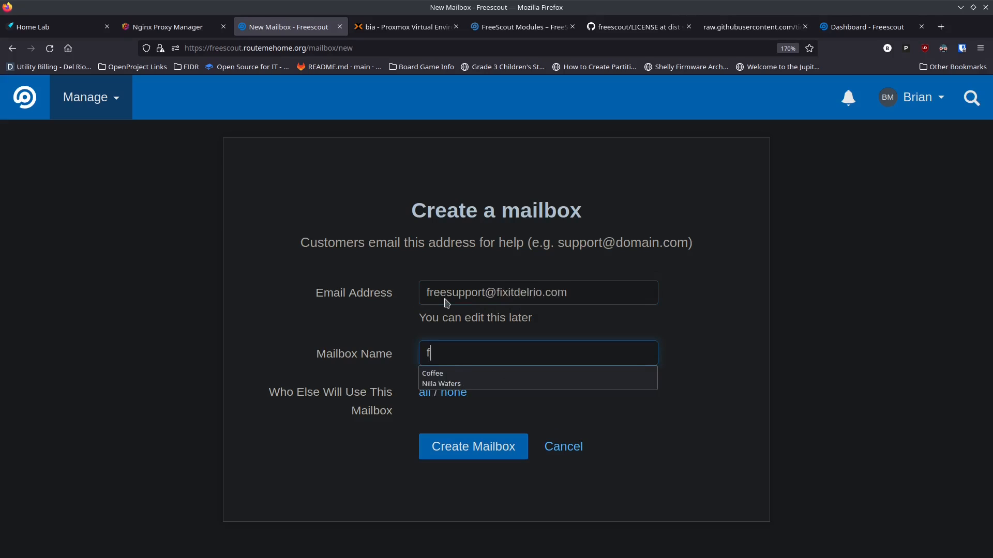
{"action": "type", "text": "reesupport"}
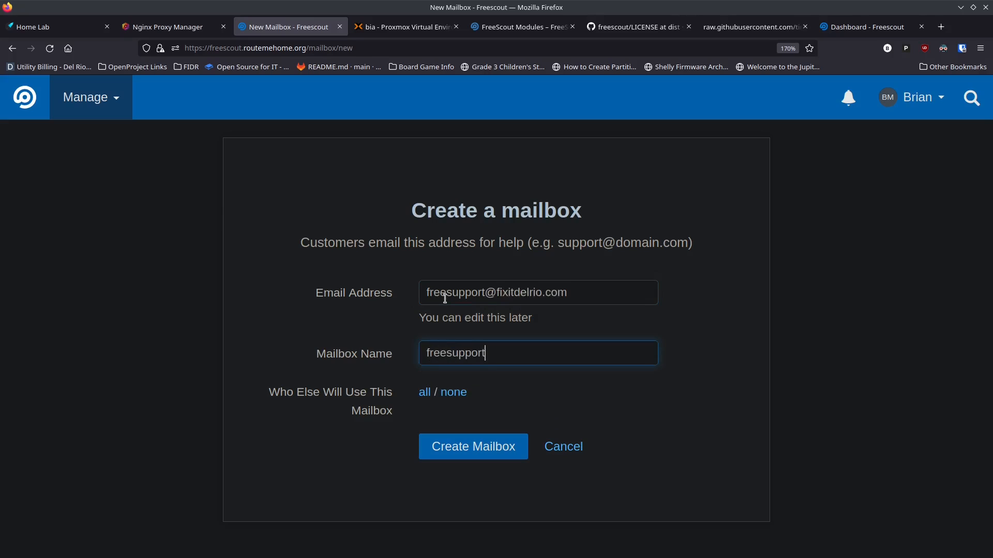
{"action": "left_click", "coordinate": [450, 448]}
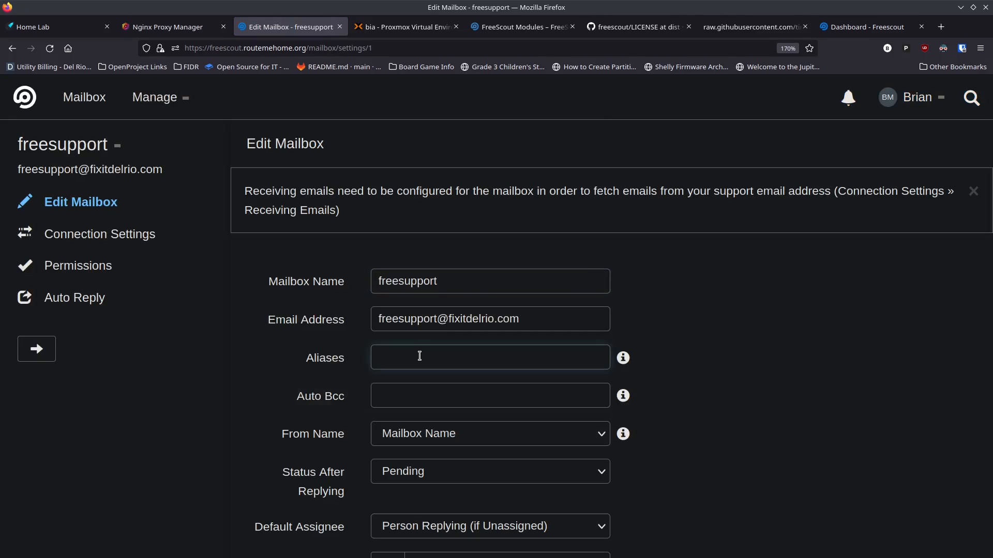
- Examine the mailbox's alias help and the options for from name, status after replying and default assignee
{"action": "mouse_move", "coordinate": [624, 360]}
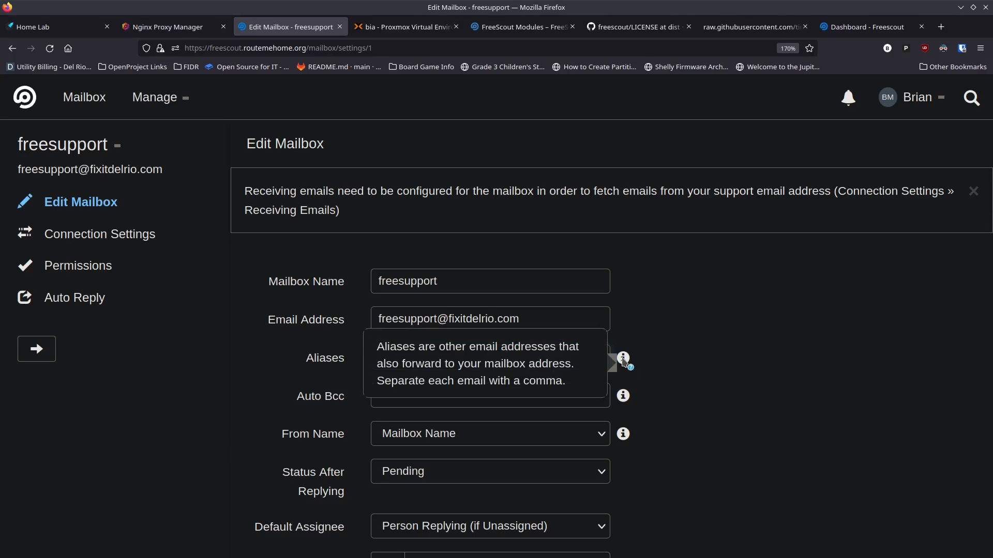
{"action": "scroll", "coordinate": [358, 410], "scroll_direction": "down", "scroll_amount": 5}
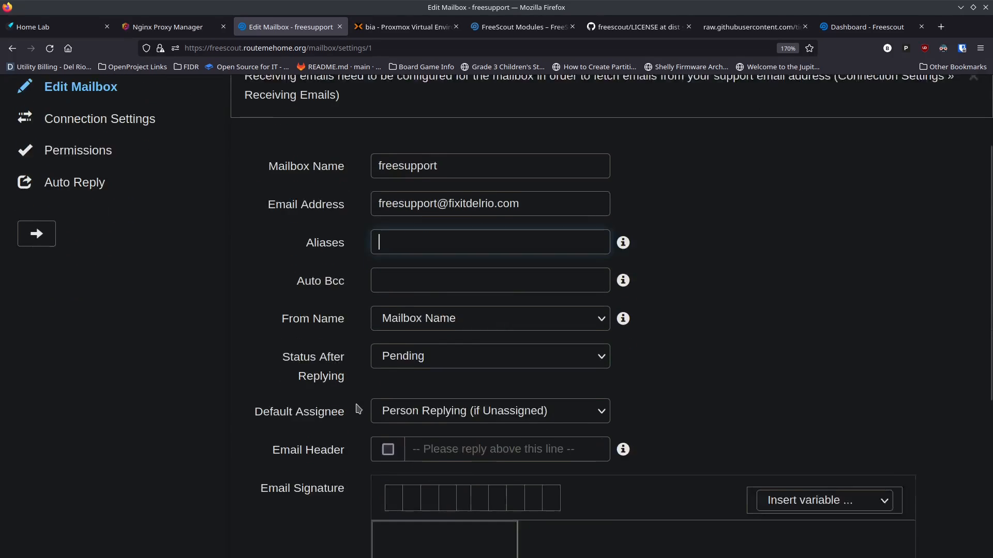
{"action": "scroll", "coordinate": [358, 410], "scroll_direction": "up", "scroll_amount": 3}
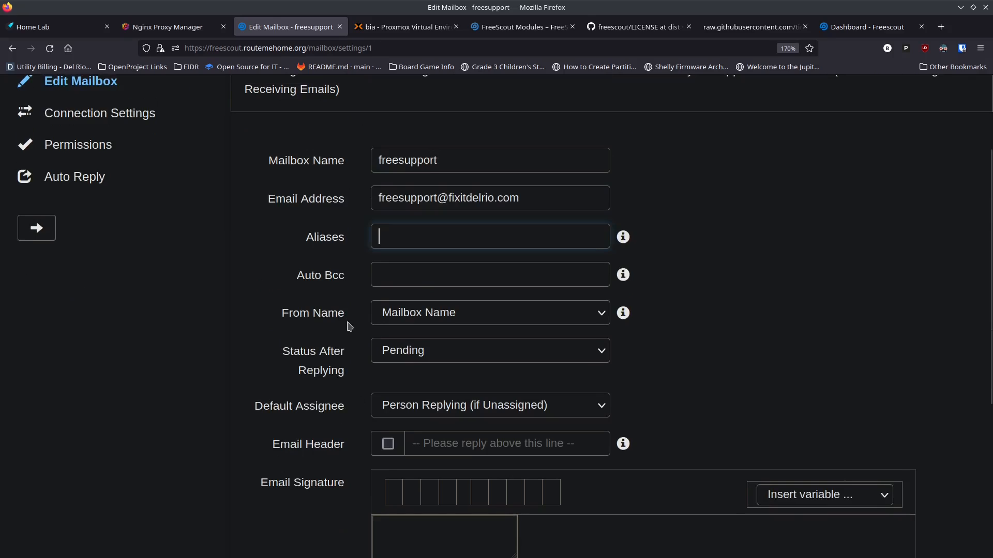
{"action": "left_click", "coordinate": [471, 319]}
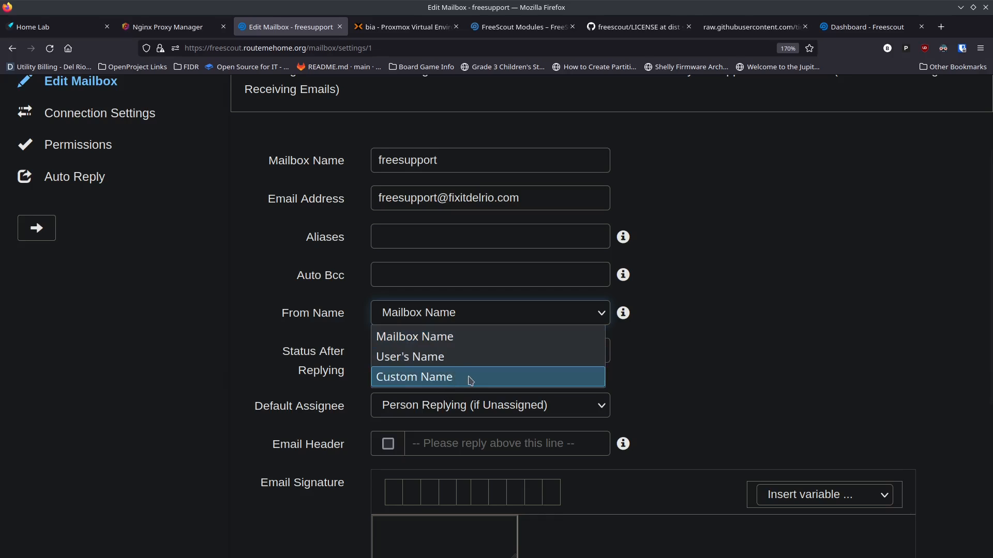
{"action": "left_click", "coordinate": [452, 335]}
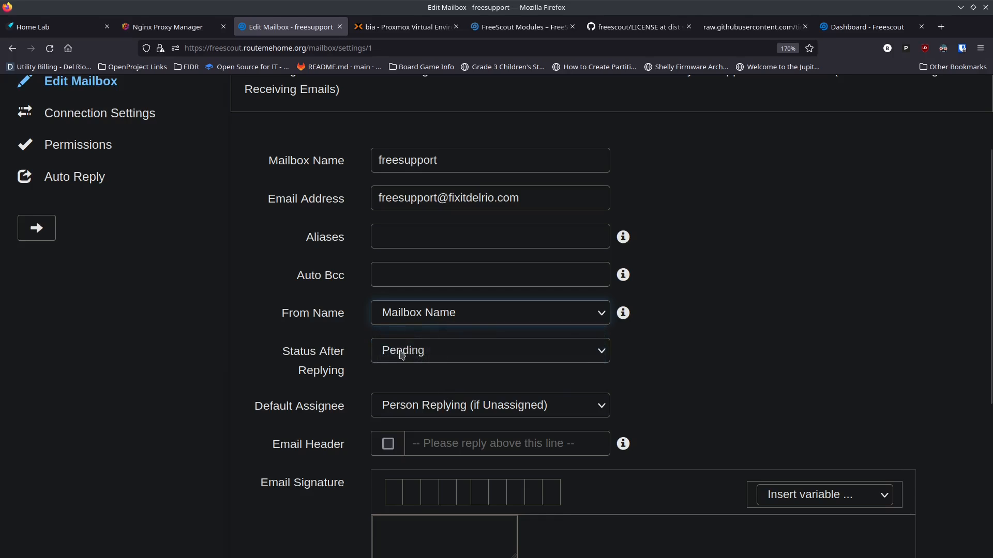
{"action": "left_click", "coordinate": [458, 351]}
{"action": "left_click", "coordinate": [386, 354]}
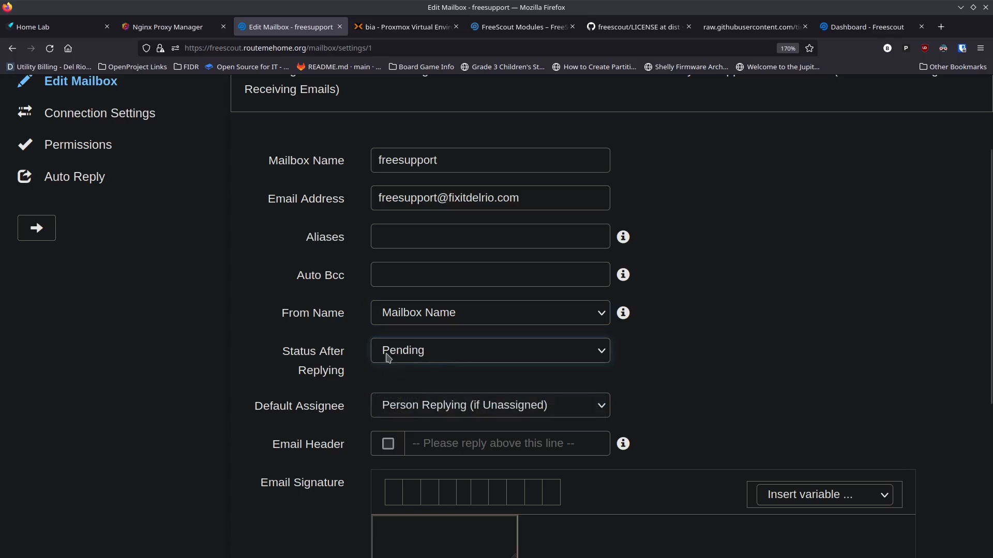
{"action": "scroll", "coordinate": [339, 393], "scroll_direction": "down", "scroll_amount": 2}
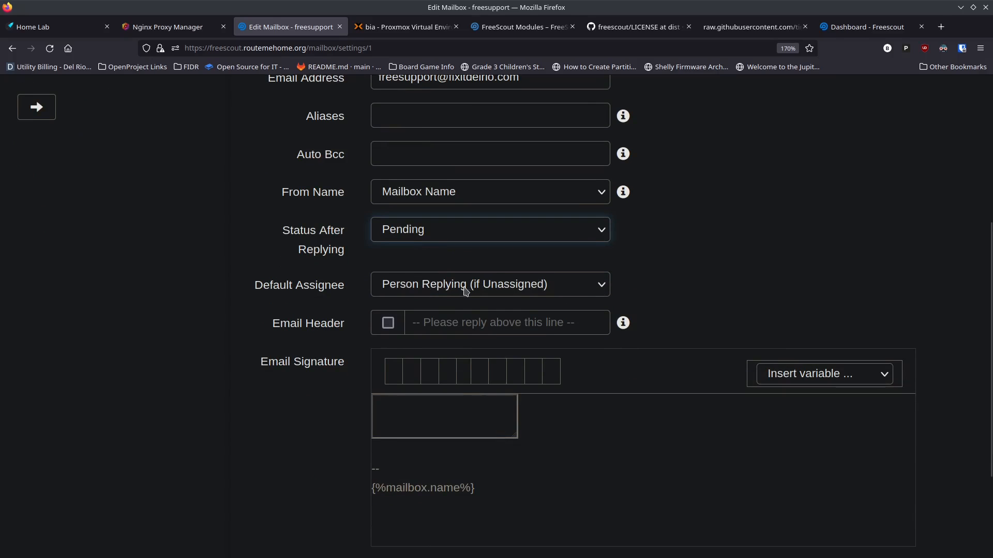
{"action": "left_click", "coordinate": [440, 288]}
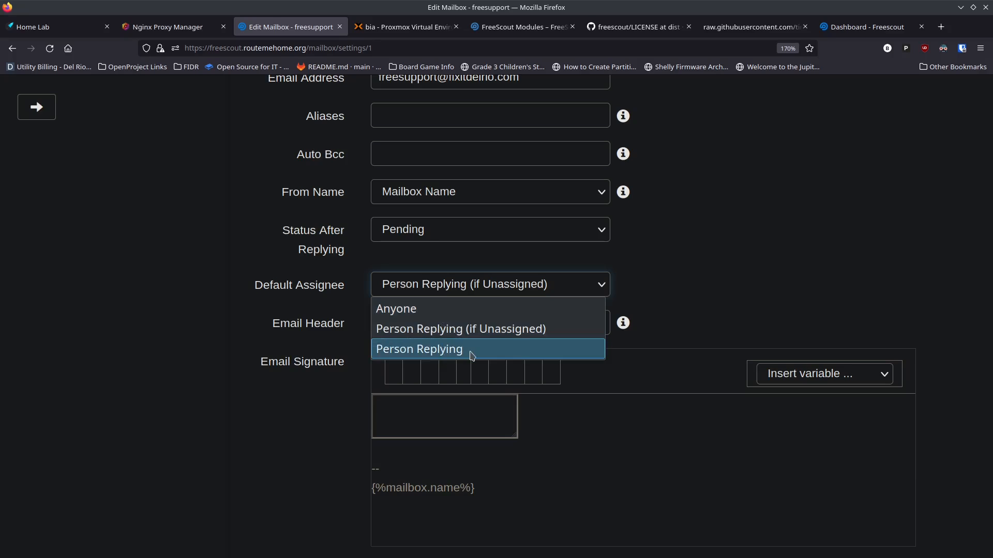
{"action": "left_click", "coordinate": [310, 318]}
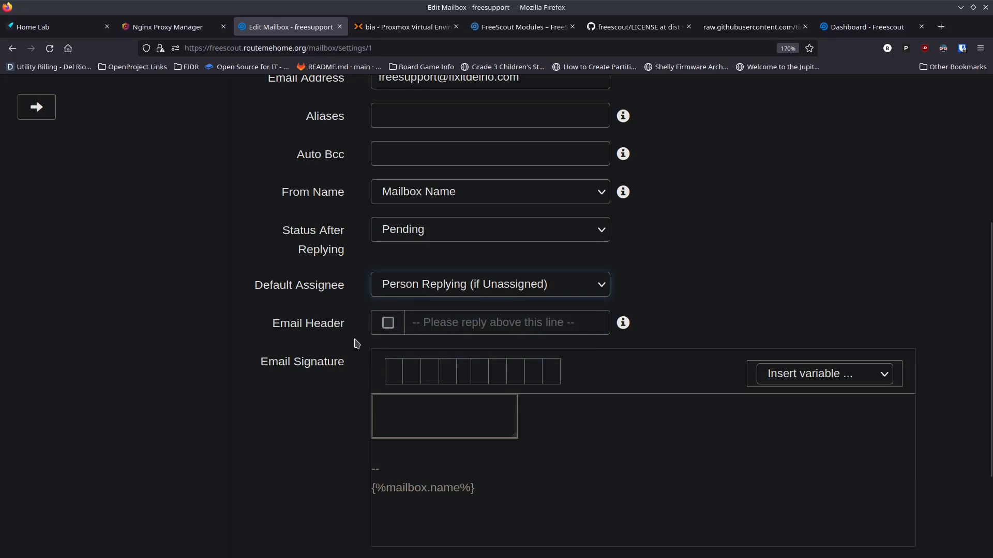
- Try the email header option, check the variables available for the email signature, and save the mailbox settings
{"action": "left_click", "coordinate": [388, 326]}
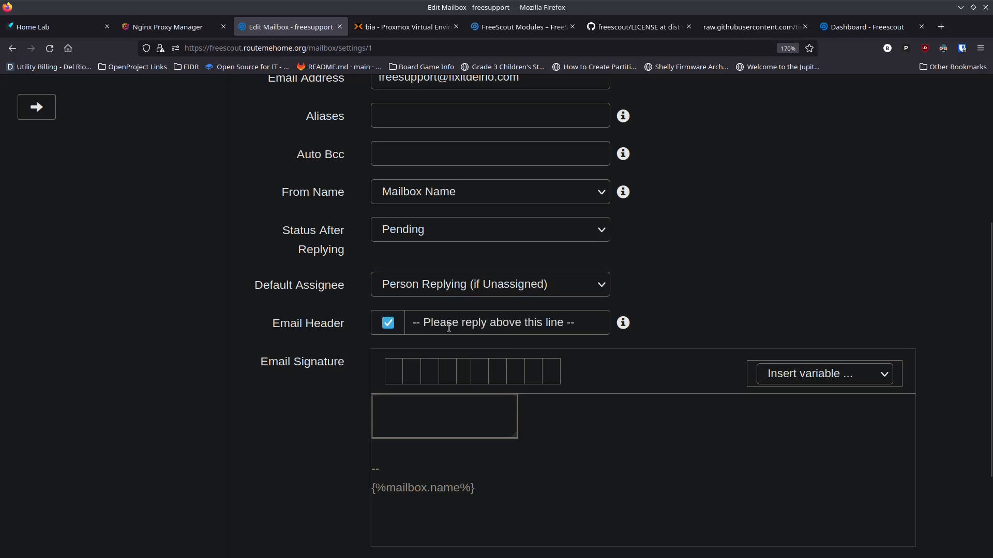
{"action": "left_click", "coordinate": [388, 324]}
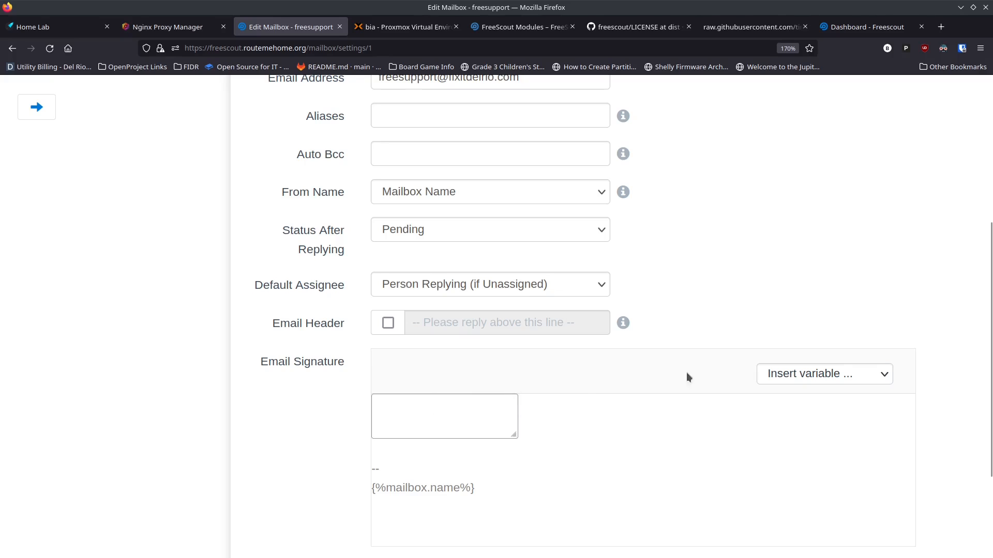
{"action": "left_click", "coordinate": [830, 377]}
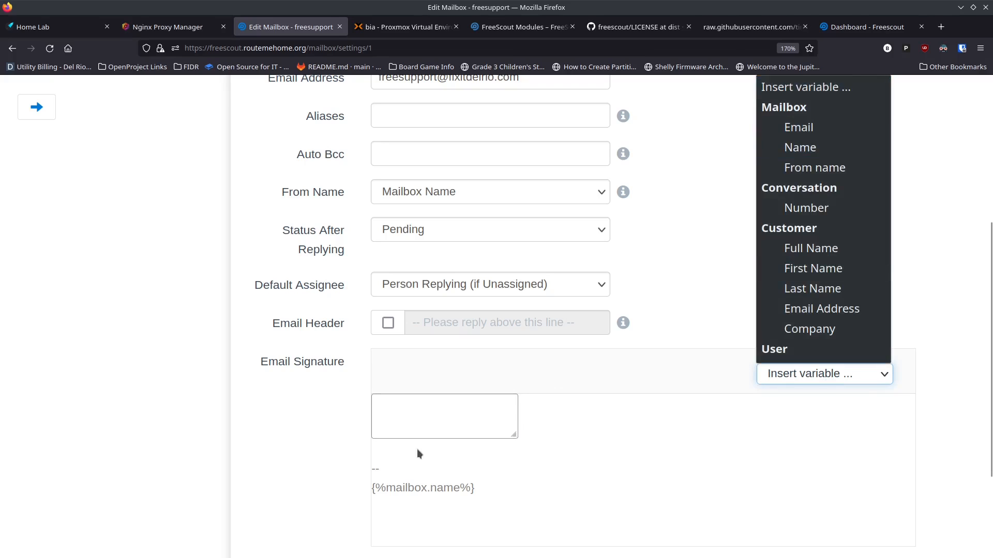
{"action": "key", "text": "Escape"}
{"action": "scroll", "coordinate": [354, 399], "scroll_direction": "down", "scroll_amount": 3}
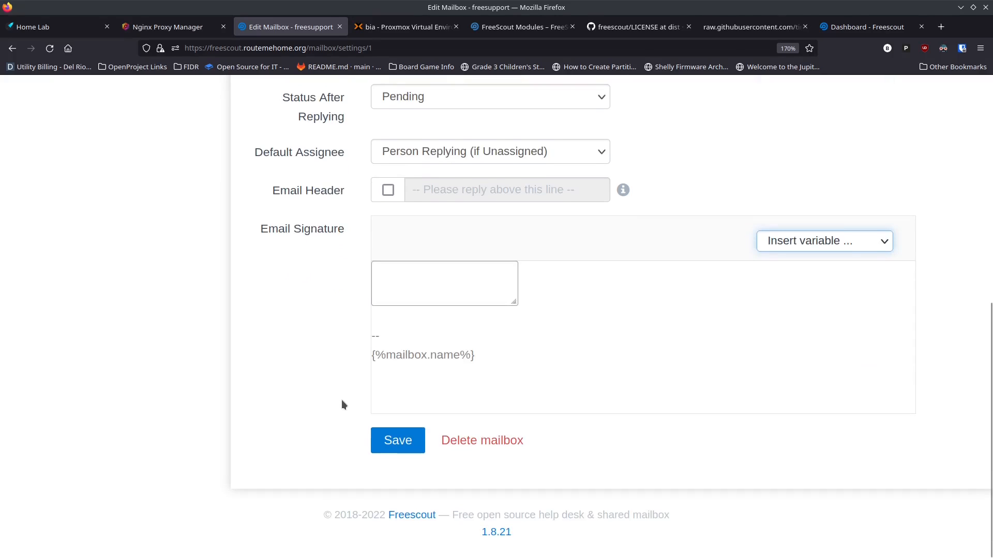
{"action": "left_click", "coordinate": [399, 440]}
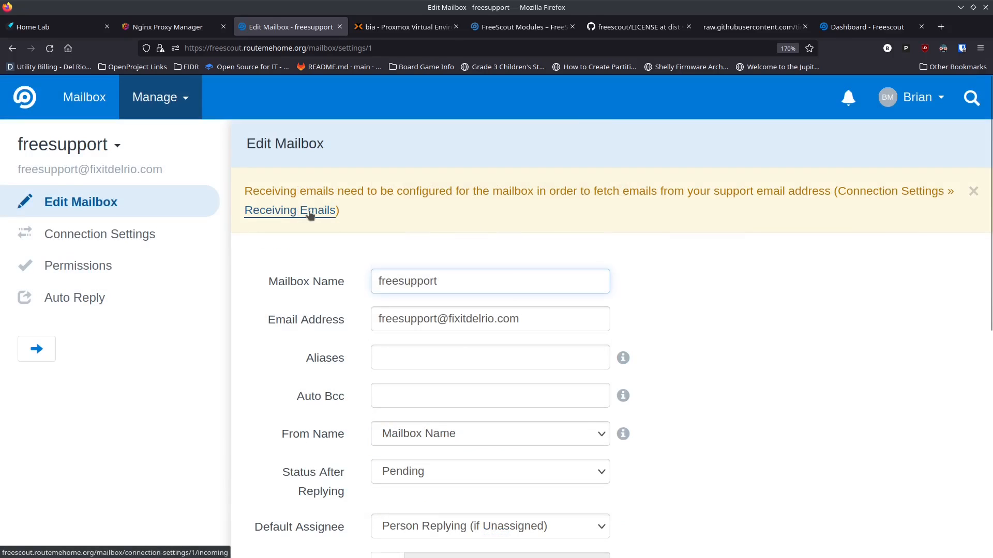
- Set box.fixitdelrio.com as the IMAP server in the mailbox's email fetching settings and review the connection options
{"action": "left_click", "coordinate": [310, 215]}
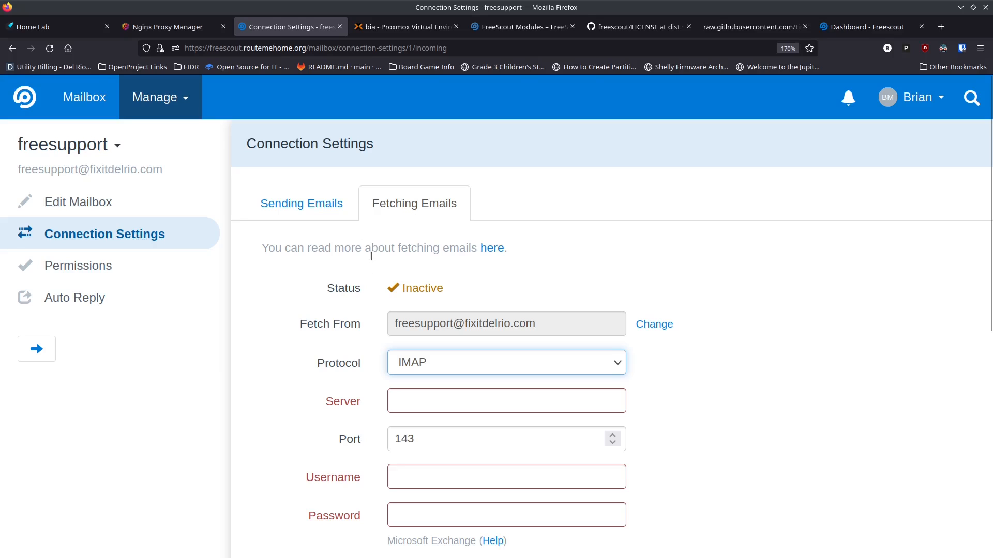
{"action": "scroll", "coordinate": [359, 300], "scroll_direction": "down", "scroll_amount": 5}
{"action": "scroll", "coordinate": [351, 240], "scroll_direction": "up", "scroll_amount": 4}
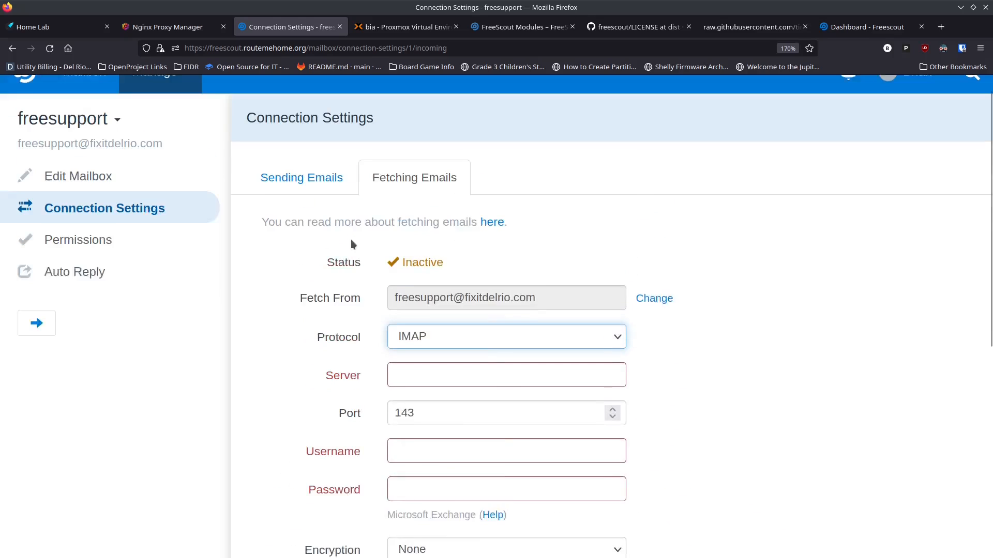
{"action": "scroll", "coordinate": [351, 240], "scroll_direction": "up", "scroll_amount": 1}
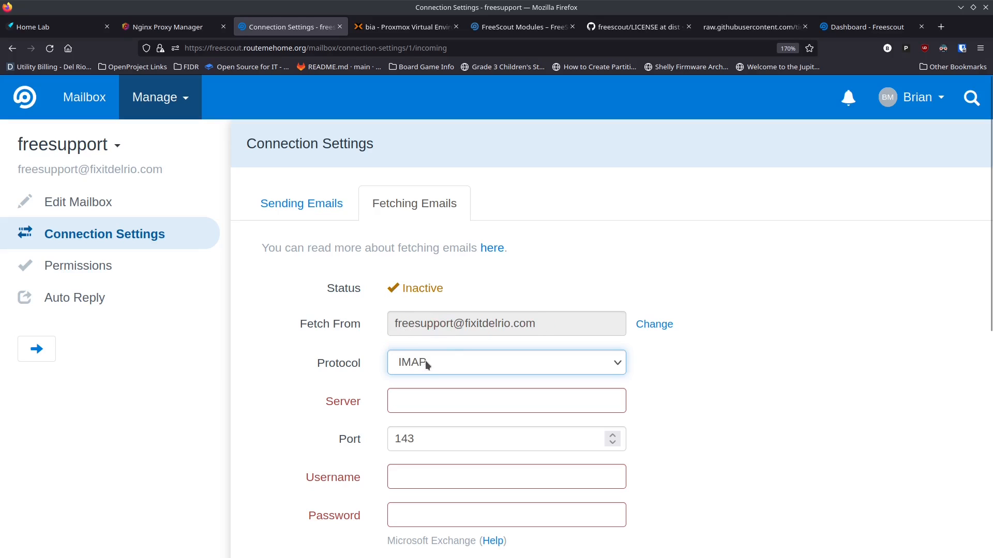
{"action": "left_click", "coordinate": [418, 395]}
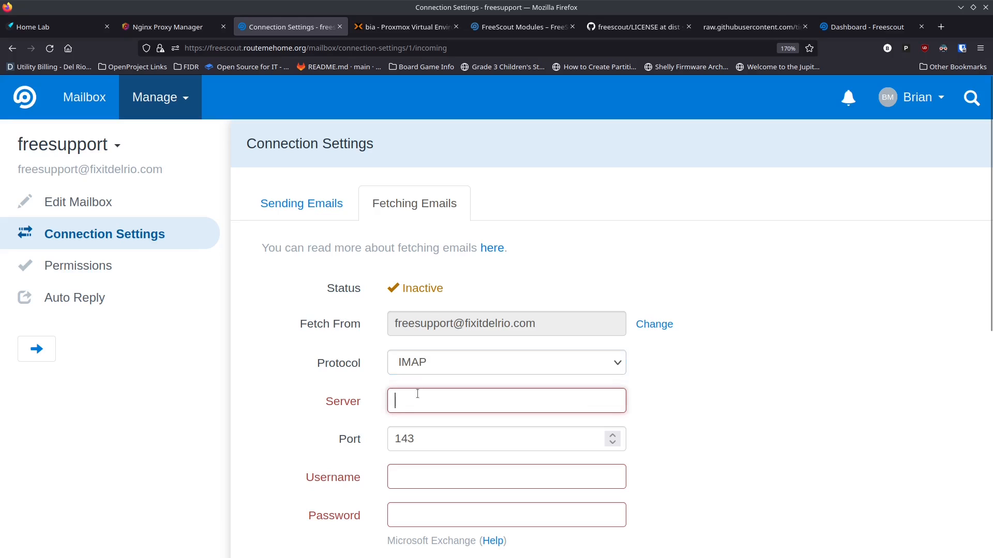
{"action": "type", "text": "box.fixitdelrio.com"}
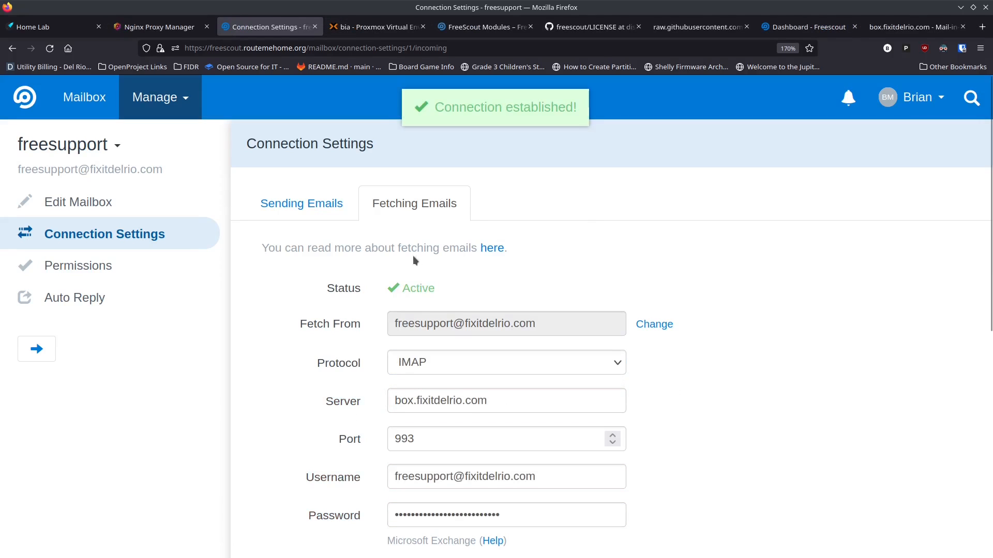
{"action": "scroll", "coordinate": [357, 358], "scroll_direction": "down", "scroll_amount": 2}
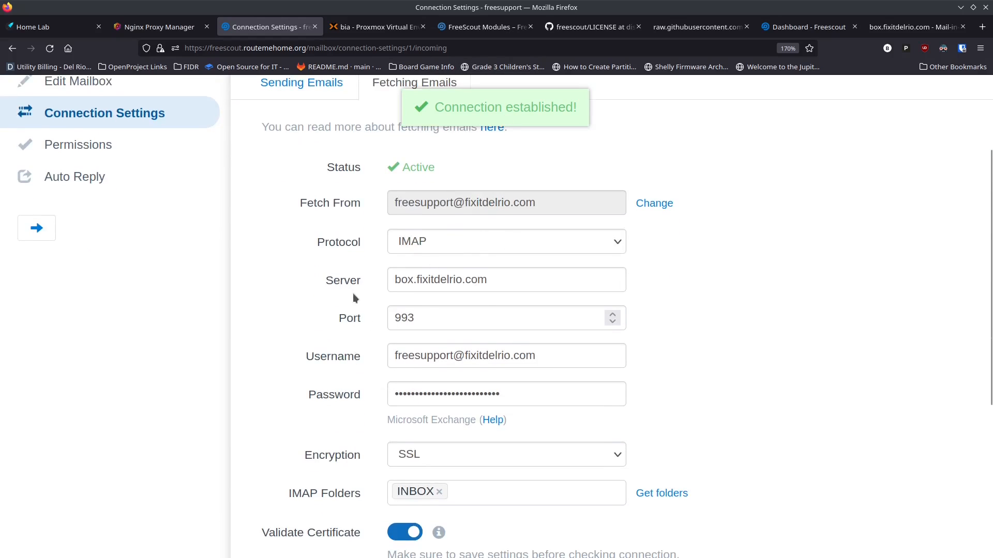
{"action": "scroll", "coordinate": [506, 429], "scroll_direction": "down", "scroll_amount": 4}
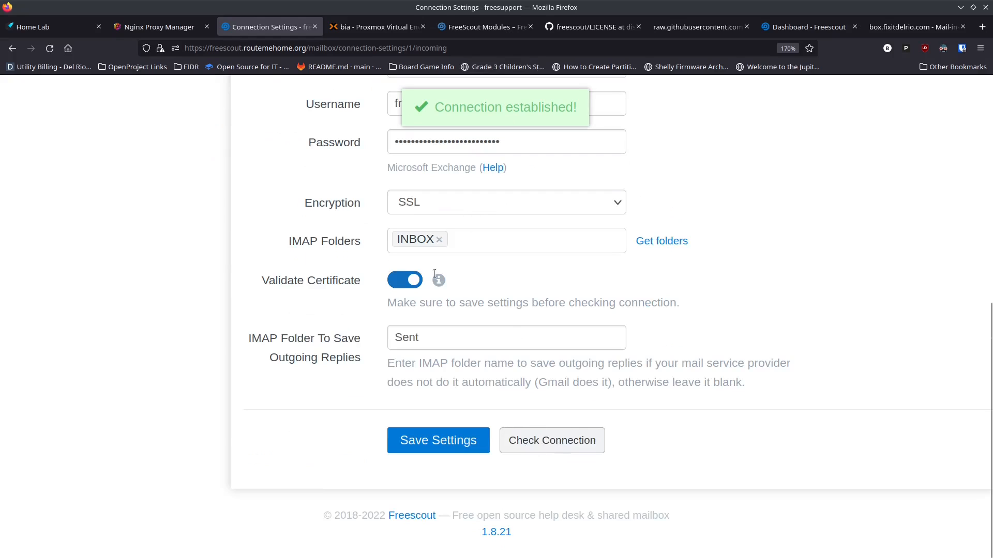
{"action": "scroll", "coordinate": [331, 337], "scroll_direction": "up", "scroll_amount": 6}
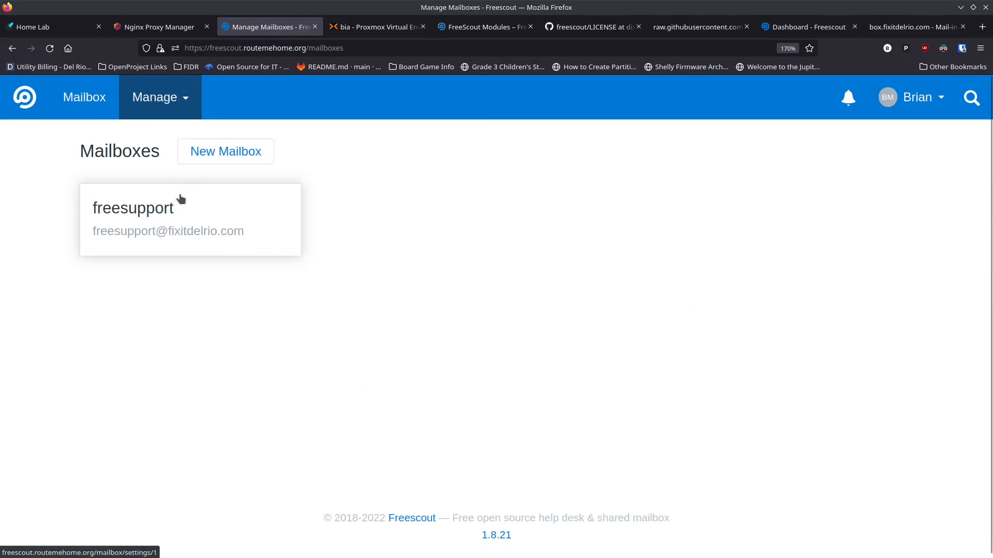
- Enable the "-- Please reply above this line --" email header for the freesupport mailbox and save it
{"action": "left_click", "coordinate": [180, 199]}
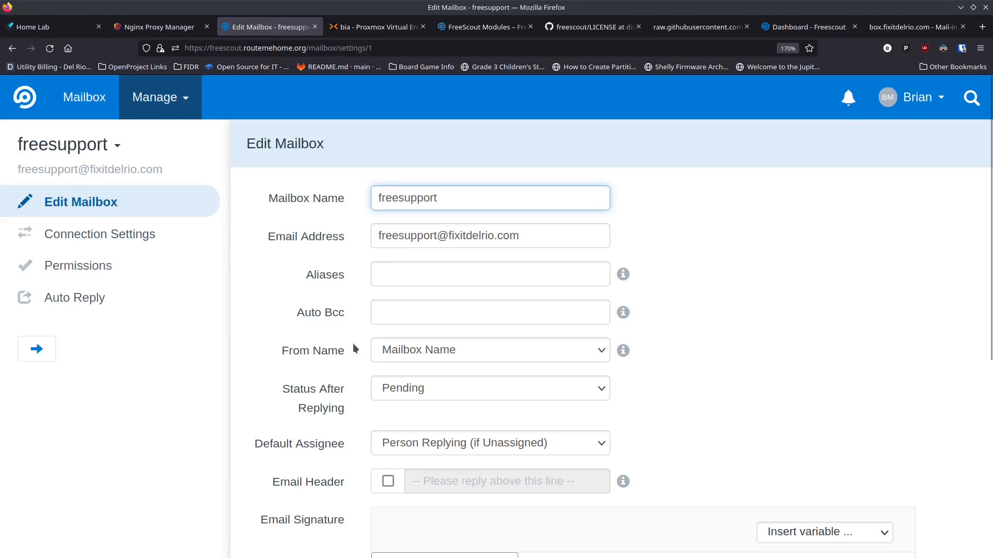
{"action": "scroll", "coordinate": [343, 336], "scroll_direction": "down", "scroll_amount": 5}
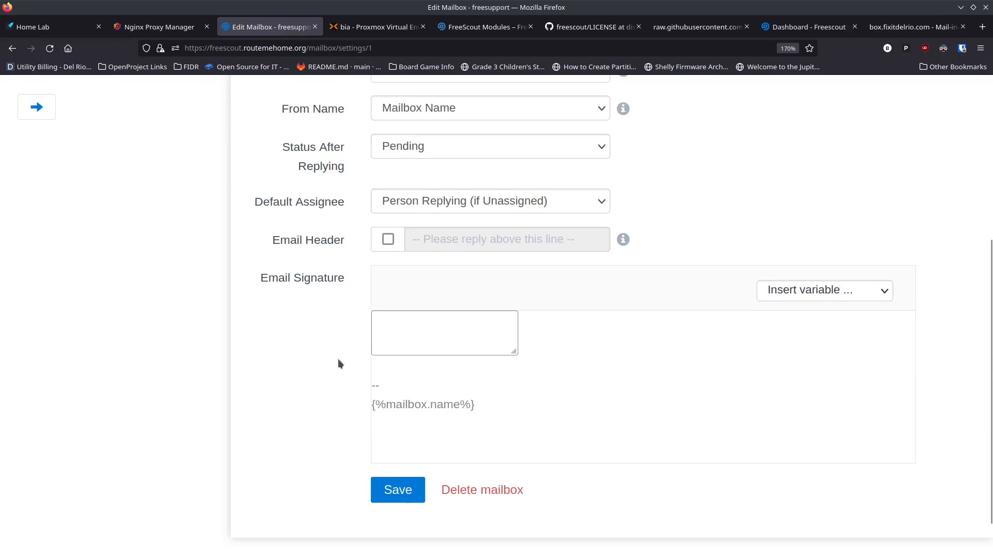
{"action": "scroll", "coordinate": [337, 359], "scroll_direction": "down", "scroll_amount": 2}
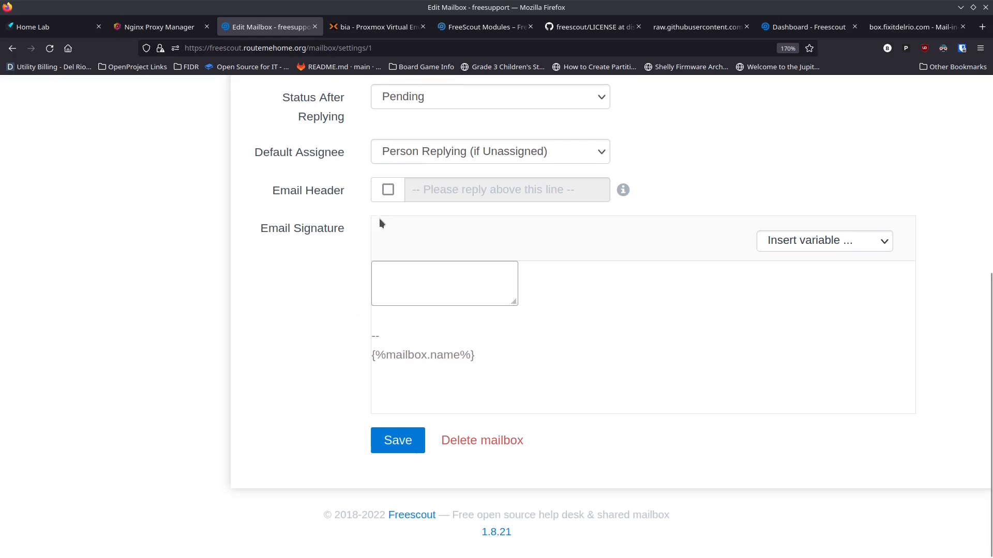
{"action": "left_click", "coordinate": [388, 190]}
{"action": "mouse_move", "coordinate": [625, 199]}
{"action": "left_click", "coordinate": [491, 190]}
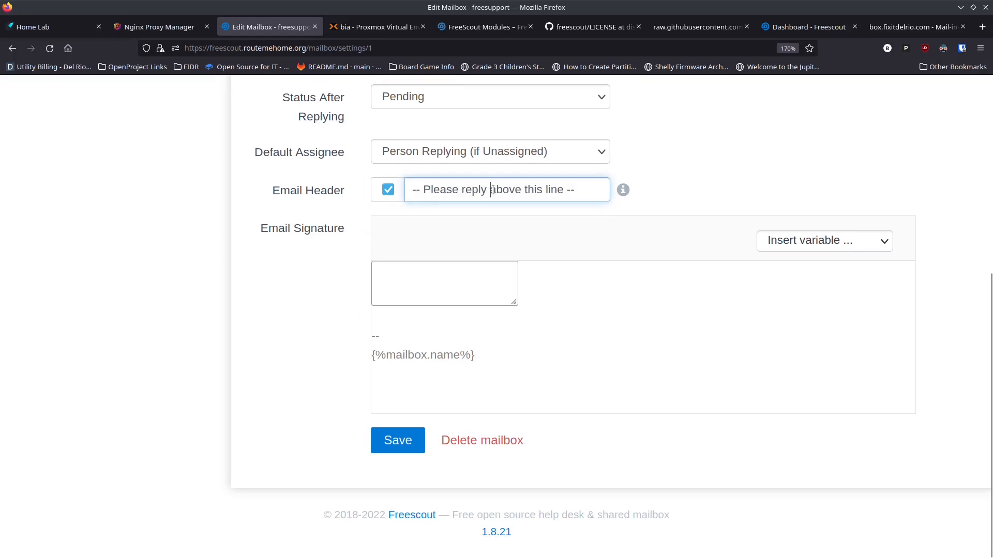
{"action": "left_click", "coordinate": [599, 191]}
{"action": "left_click", "coordinate": [299, 316]}
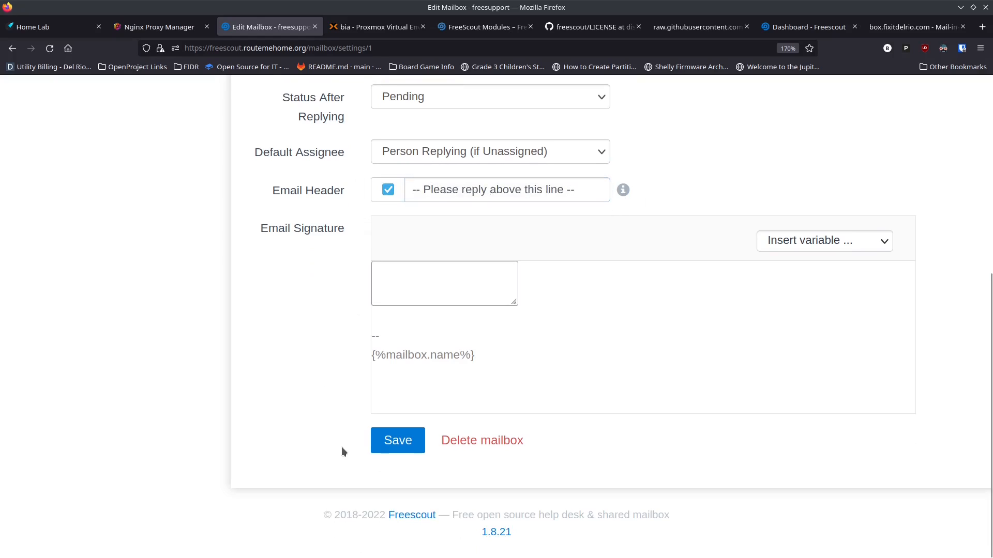
{"action": "left_click", "coordinate": [407, 448]}
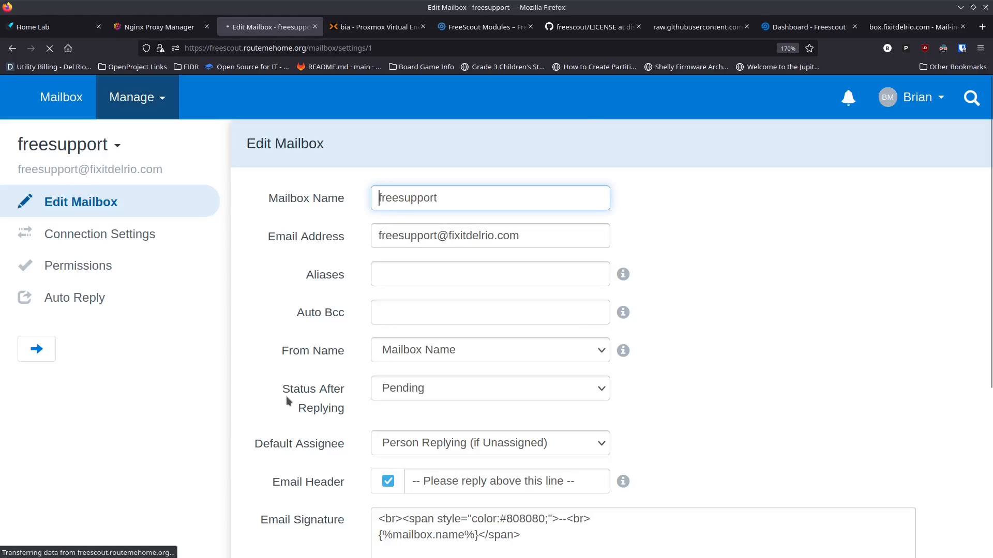
- Choose SMTP as the freesupport mailbox's sending method, with box.fixitdelrio.com as the server and 587 as the port
{"action": "left_click", "coordinate": [91, 238]}
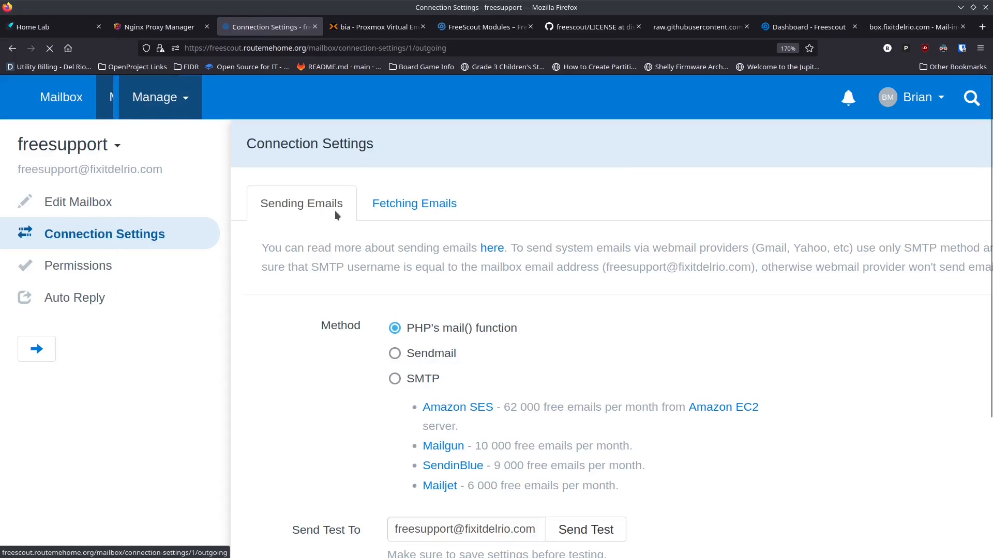
{"action": "scroll", "coordinate": [377, 324], "scroll_direction": "down", "scroll_amount": 4}
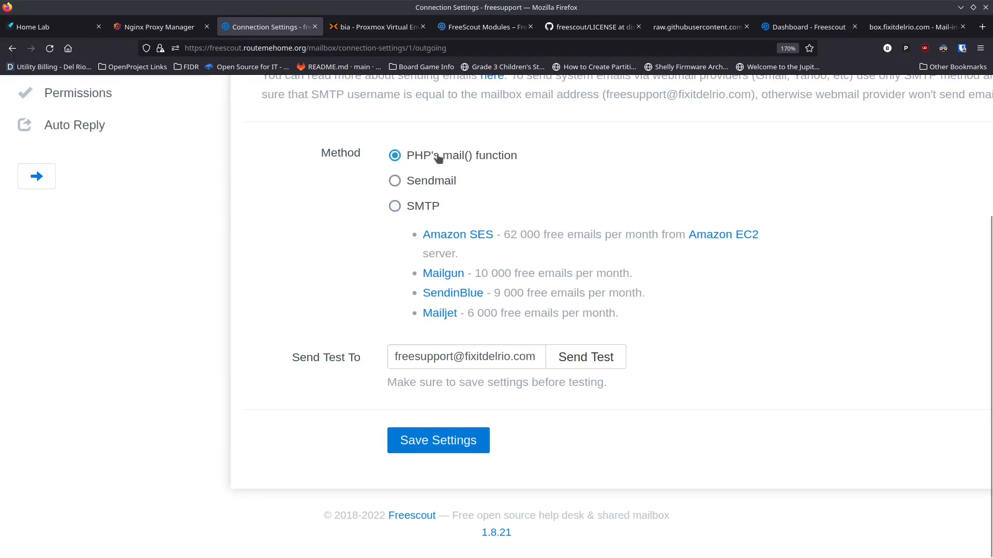
{"action": "left_click", "coordinate": [396, 207]}
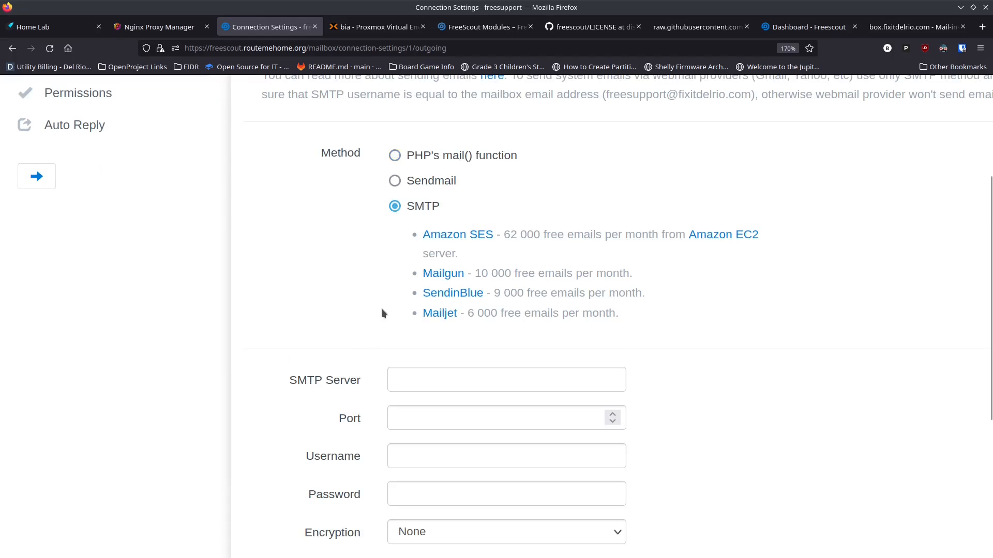
{"action": "scroll", "coordinate": [381, 310], "scroll_direction": "down", "scroll_amount": 5}
{"action": "left_click", "coordinate": [425, 142]}
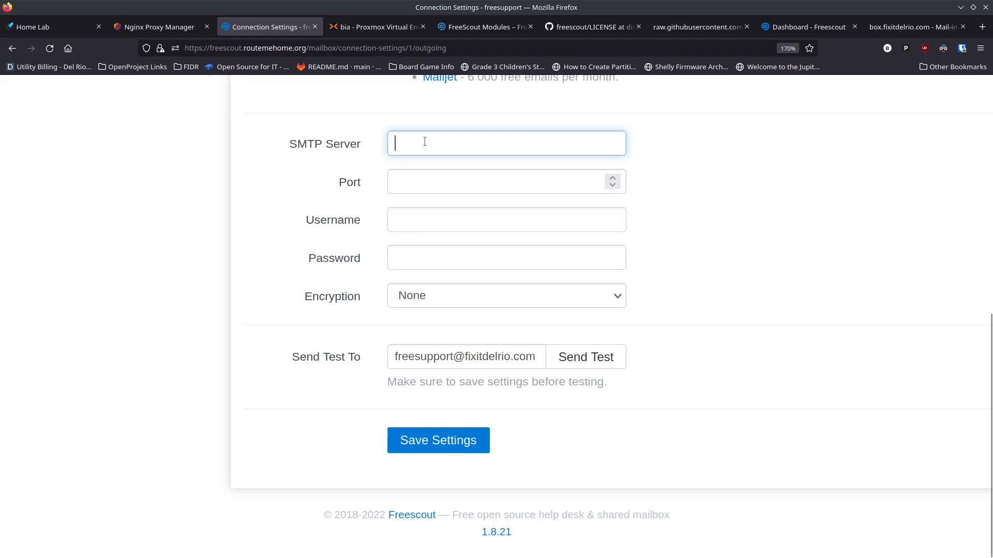
{"action": "type", "text": "box.f"}
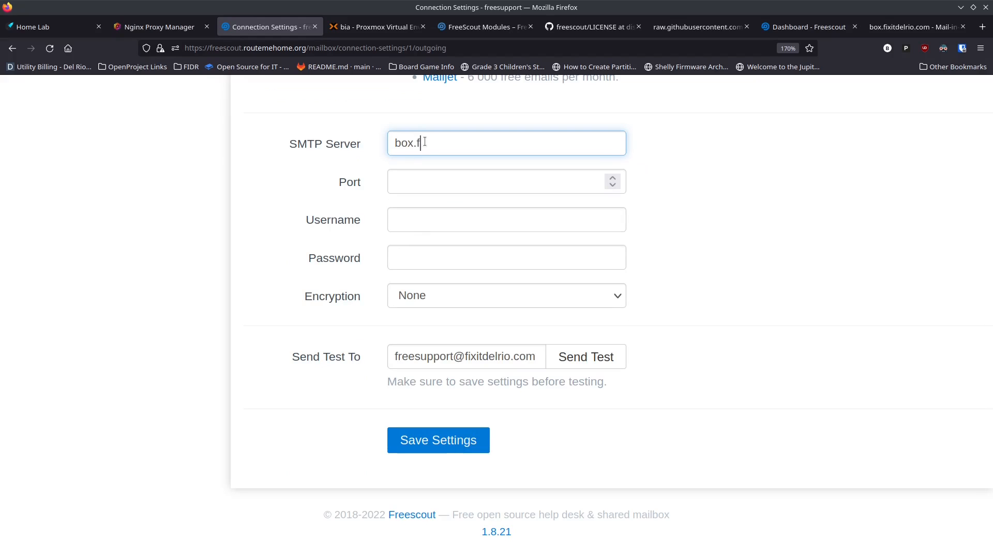
{"action": "type", "text": "ixitdelrio.com"}
{"action": "key", "text": "Tab"}
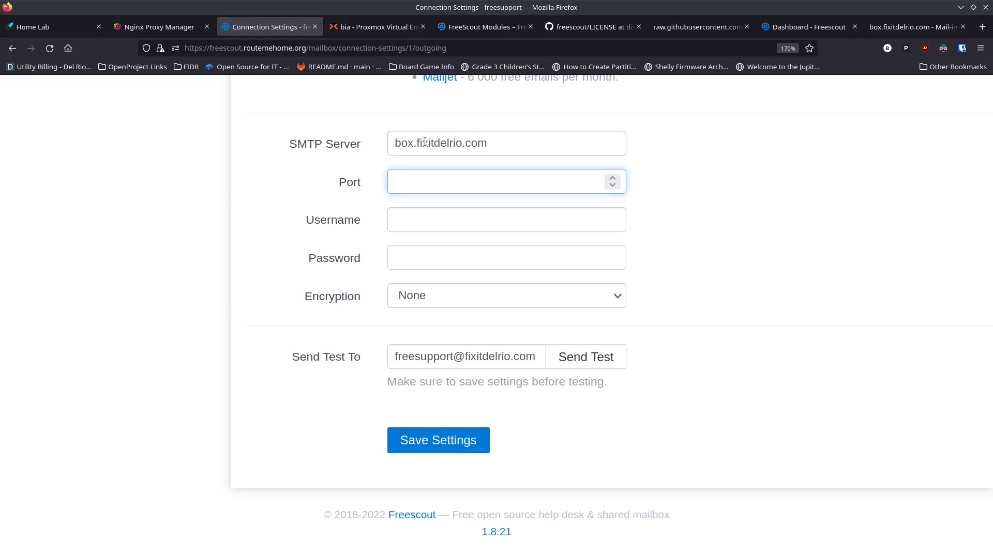
{"action": "type", "text": "587"}
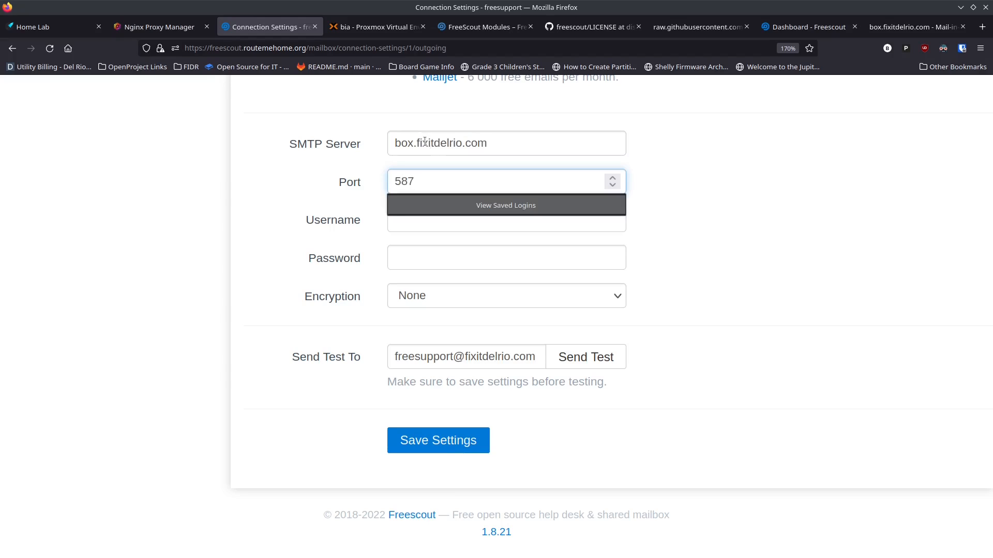
- Enter the freesupport mailbox's email address as the SMTP username
{"action": "key", "text": "Tab"}
{"action": "type", "text": "b"}
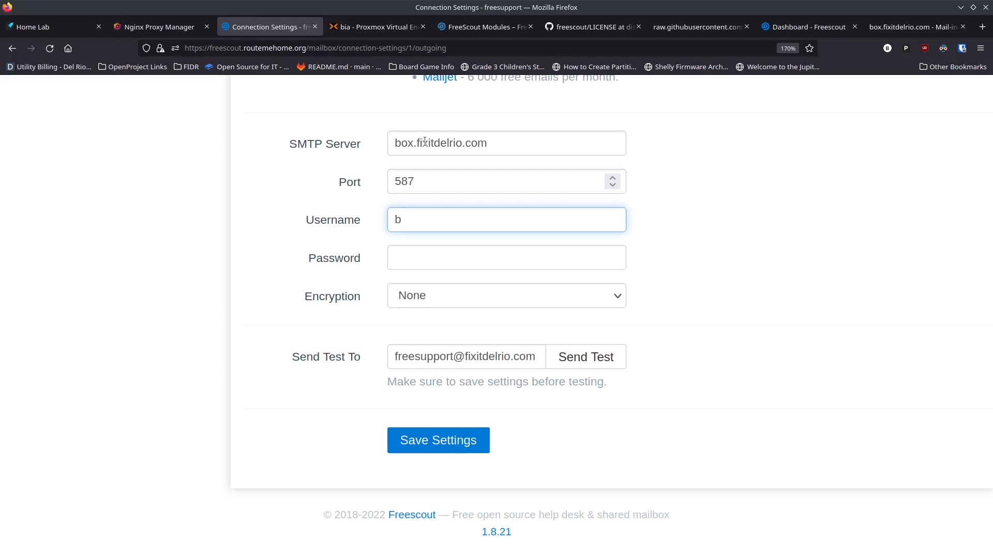
{"action": "type", "text": "freescout"}
{"action": "type", "text": "@fixit"}
{"action": "key", "text": "BackSpace"}
{"action": "key", "text": "BackSpace"}
{"action": "key", "text": "BackSpace"}
{"action": "key", "text": "BackSpace"}
{"action": "key", "text": "BackSpace"}
{"action": "key", "text": "BackSpace"}
{"action": "key", "text": "BackSpace"}
{"action": "key", "text": "BackSpace"}
{"action": "key", "text": "BackSpace"}
{"action": "key", "text": "BackSpace"}
{"action": "key", "text": "BackSpace"}
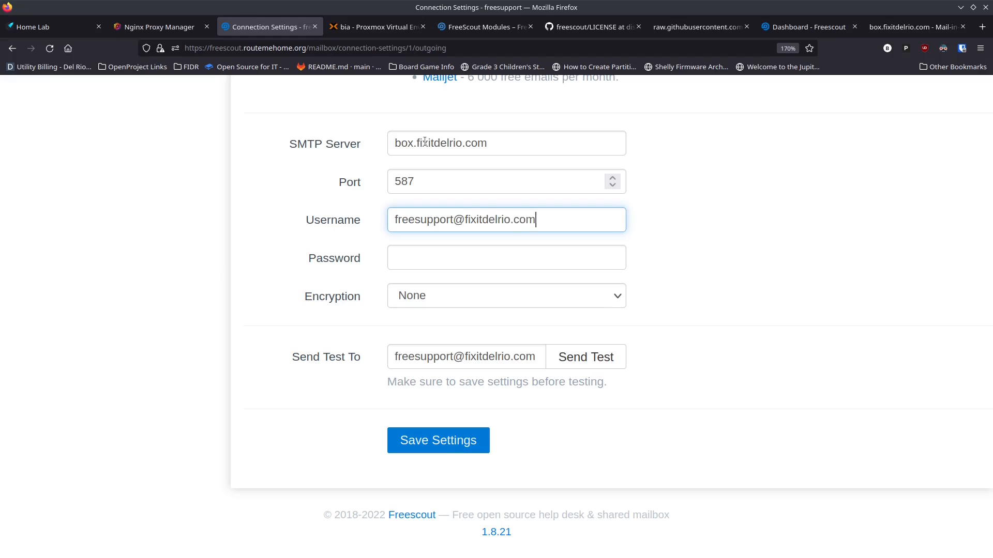
- Enter the SMTP account password and set the encryption to TLS
{"action": "key", "text": "Tab"}
{"action": "type", "text": "••••"}
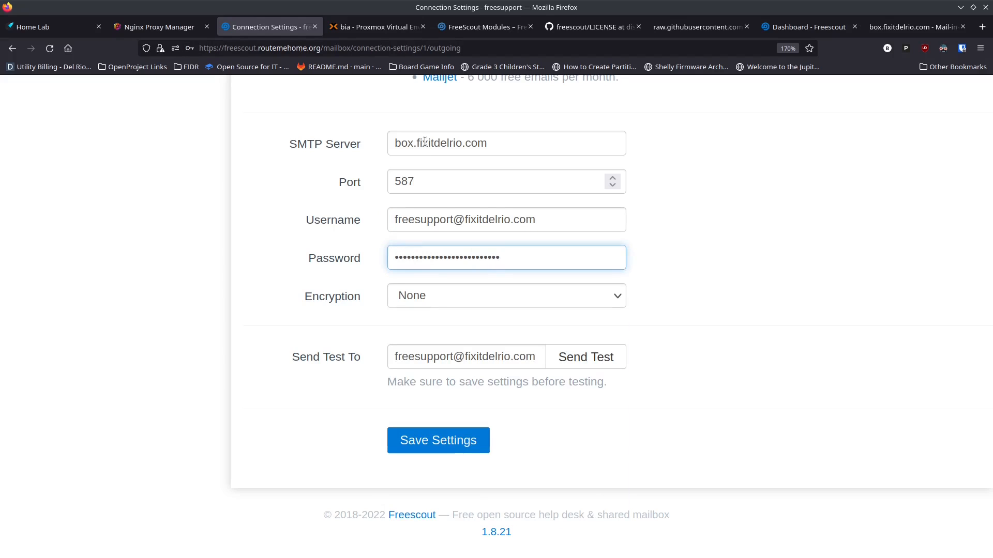
{"action": "key", "text": "Tab"}
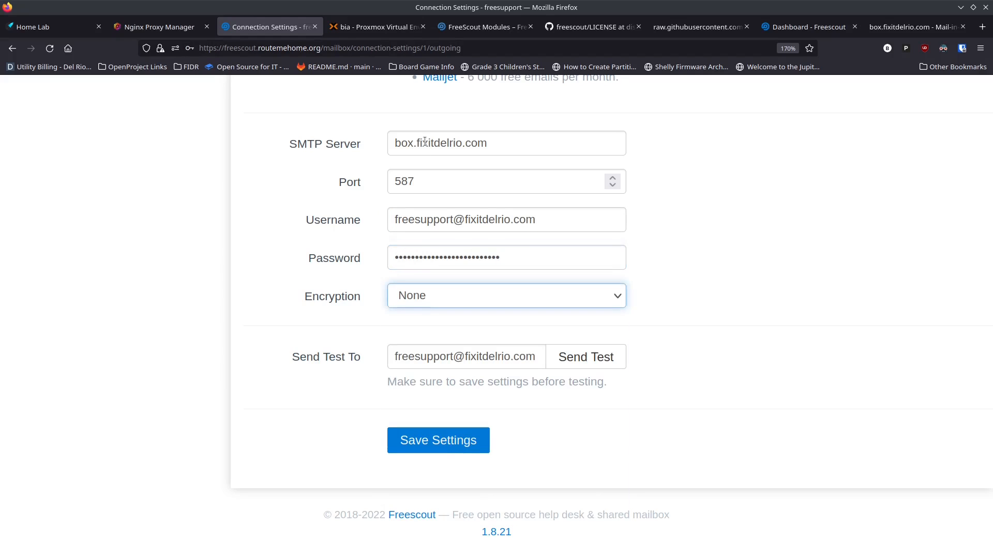
{"action": "left_click", "coordinate": [436, 296]}
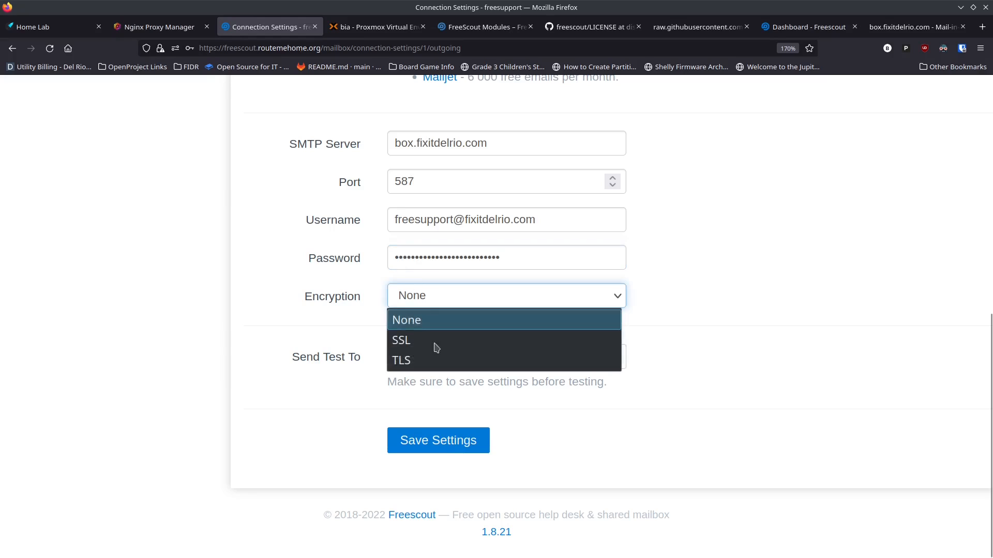
{"action": "left_click", "coordinate": [433, 362]}
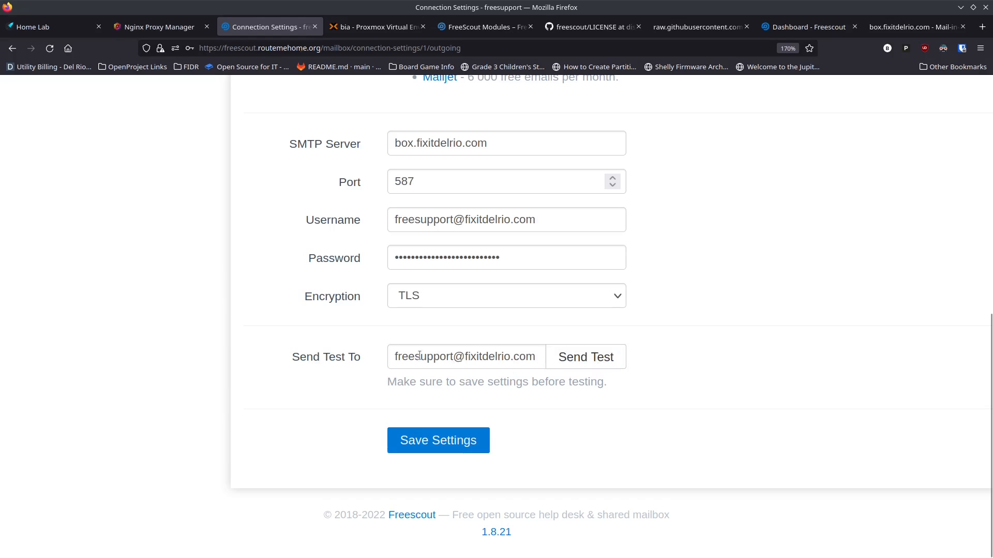
- Send a test email to the mailbox's own address and save the sending settings
{"action": "left_click", "coordinate": [581, 357]}
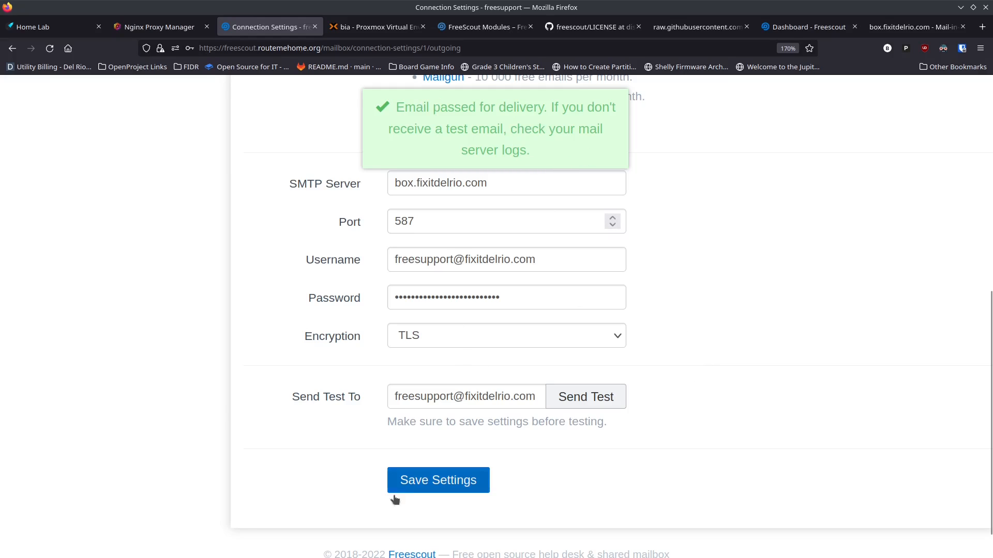
{"action": "left_click", "coordinate": [439, 485]}
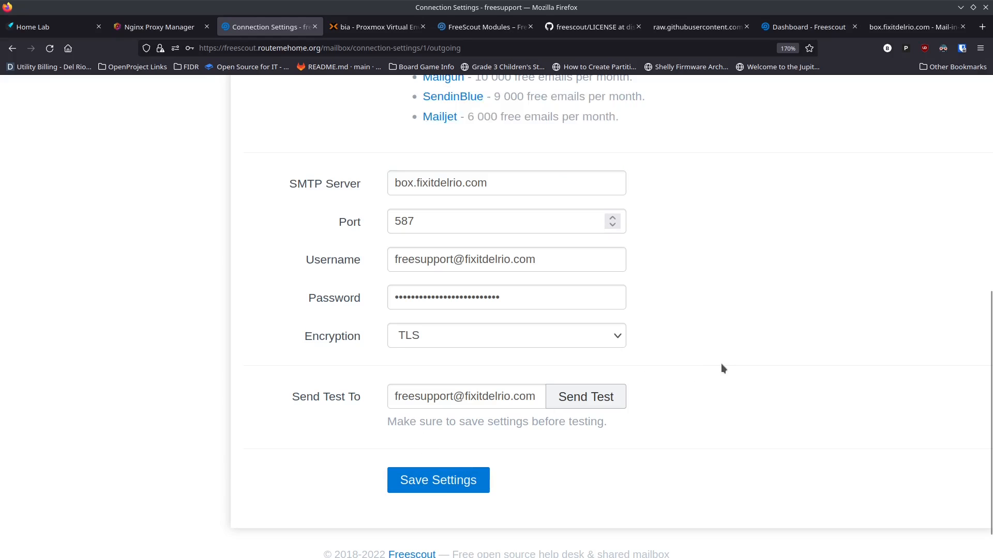
- Review the freesupport mailbox's permissions, including user access and the administrator's access settings
{"action": "scroll", "coordinate": [720, 364], "scroll_direction": "up", "scroll_amount": 4}
{"action": "scroll", "coordinate": [372, 243], "scroll_direction": "up", "scroll_amount": 2}
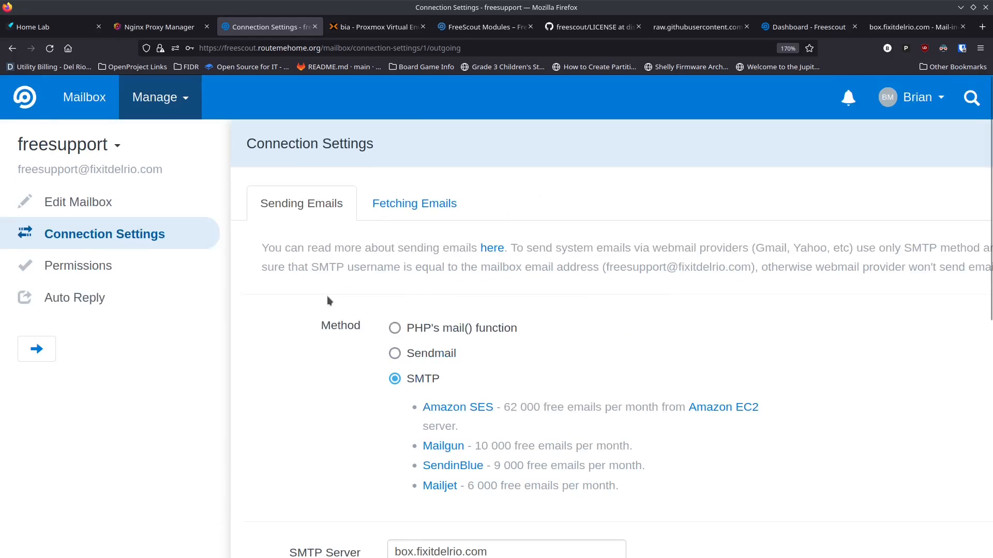
{"action": "left_click", "coordinate": [96, 273]}
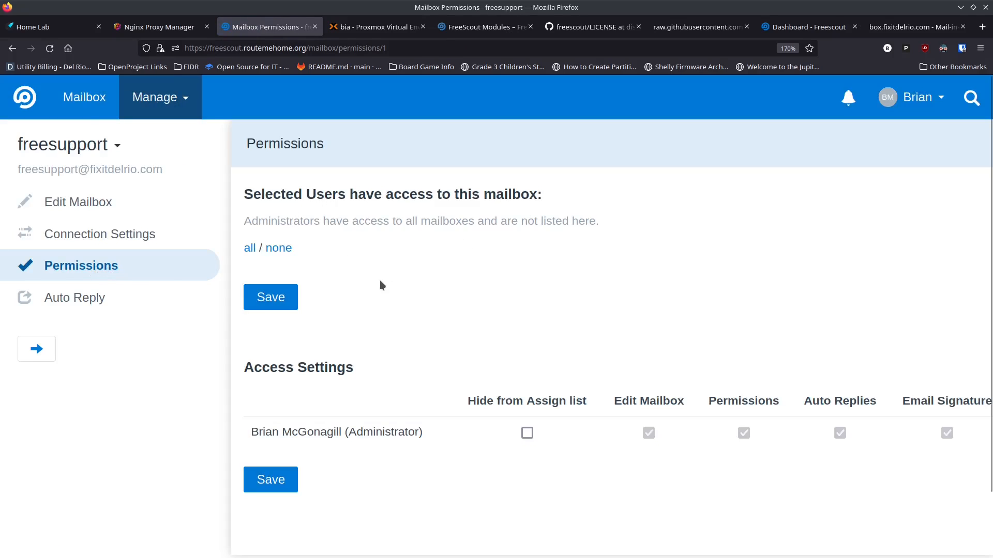
{"action": "scroll", "coordinate": [379, 285], "scroll_direction": "down", "scroll_amount": 2}
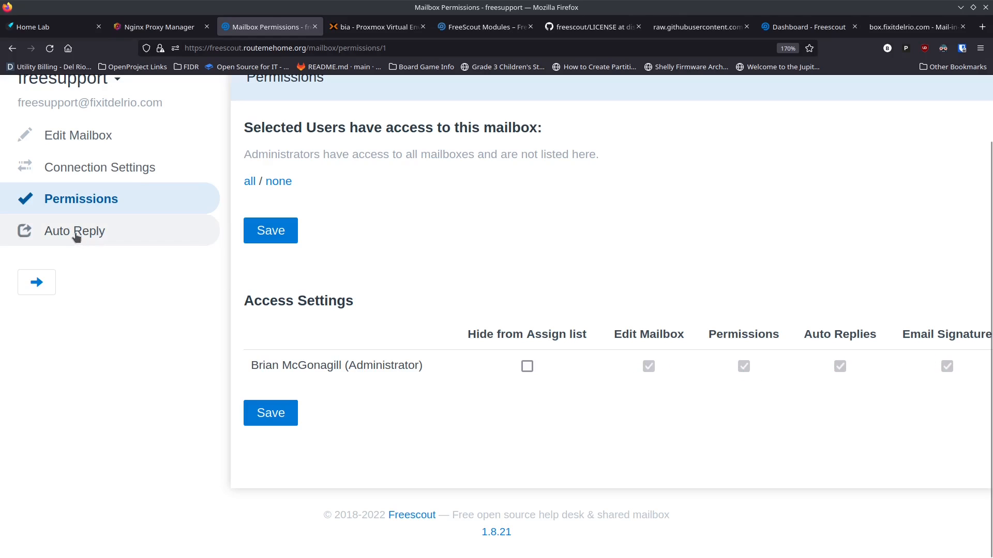
- Try enabling auto reply for the freesupport mailbox, switch it back off, and look over its subject and message options
{"action": "left_click", "coordinate": [93, 232]}
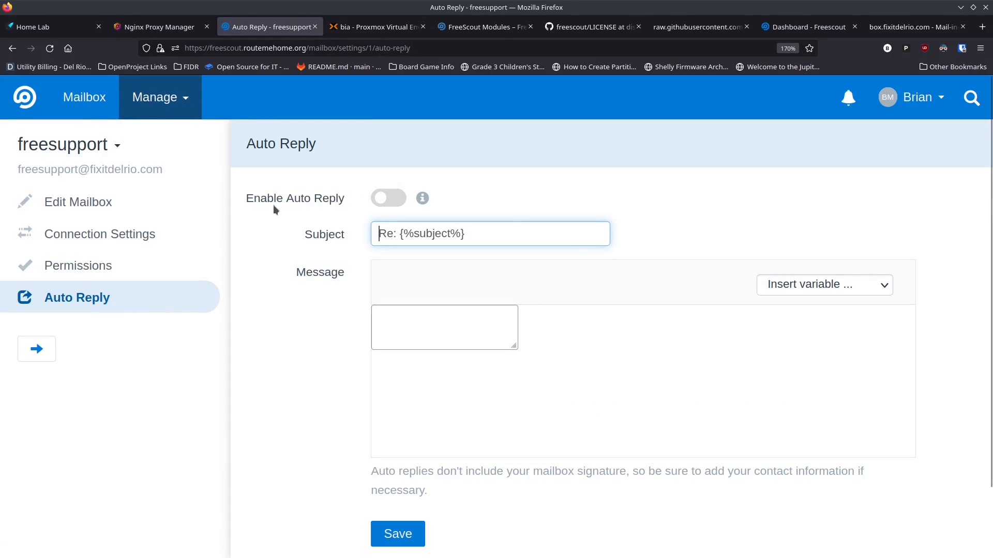
{"action": "left_click", "coordinate": [388, 201]}
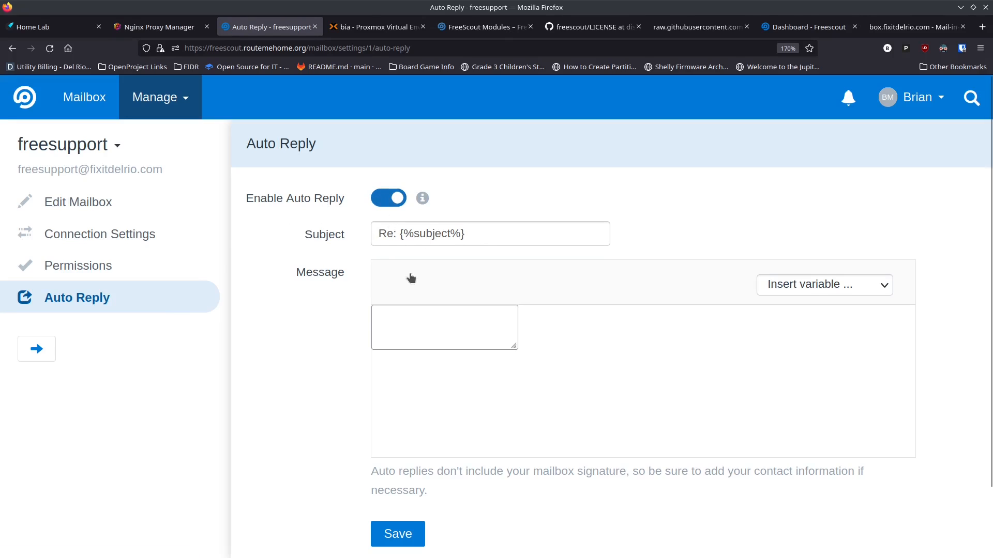
{"action": "left_click", "coordinate": [384, 201]}
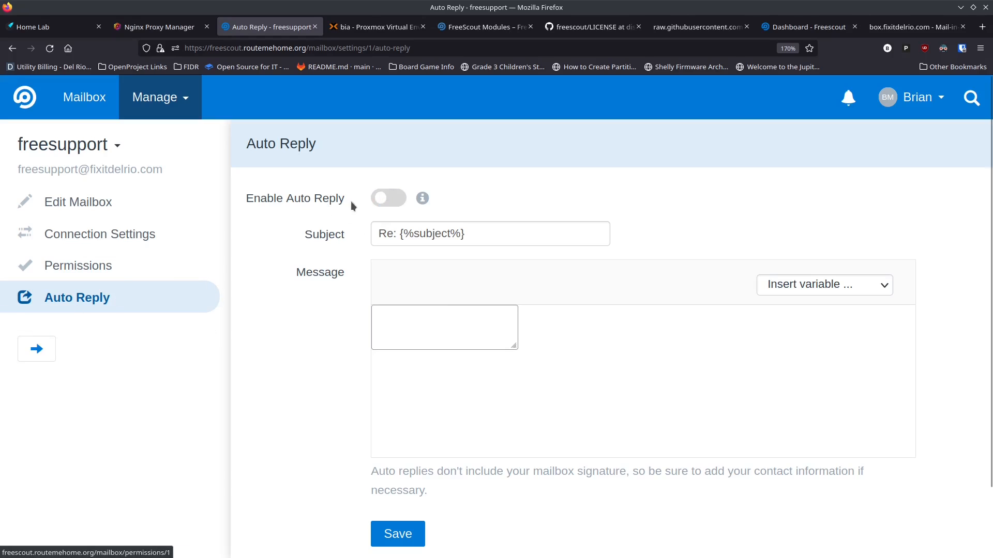
{"action": "scroll", "coordinate": [327, 381], "scroll_direction": "down", "scroll_amount": 2}
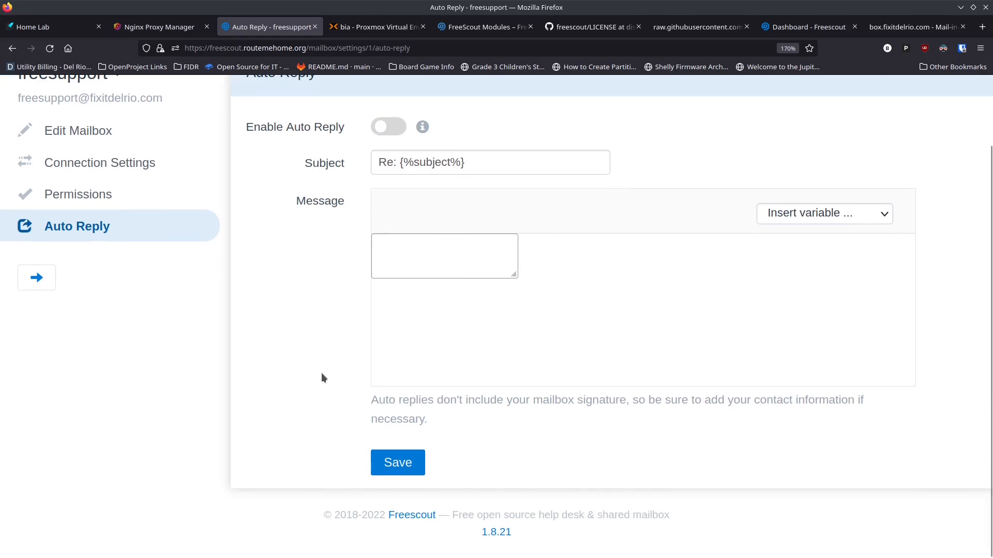
- Open the freesupport mailbox's Unassigned folder to check for incoming conversations
{"action": "scroll", "coordinate": [320, 373], "scroll_direction": "up", "scroll_amount": 2}
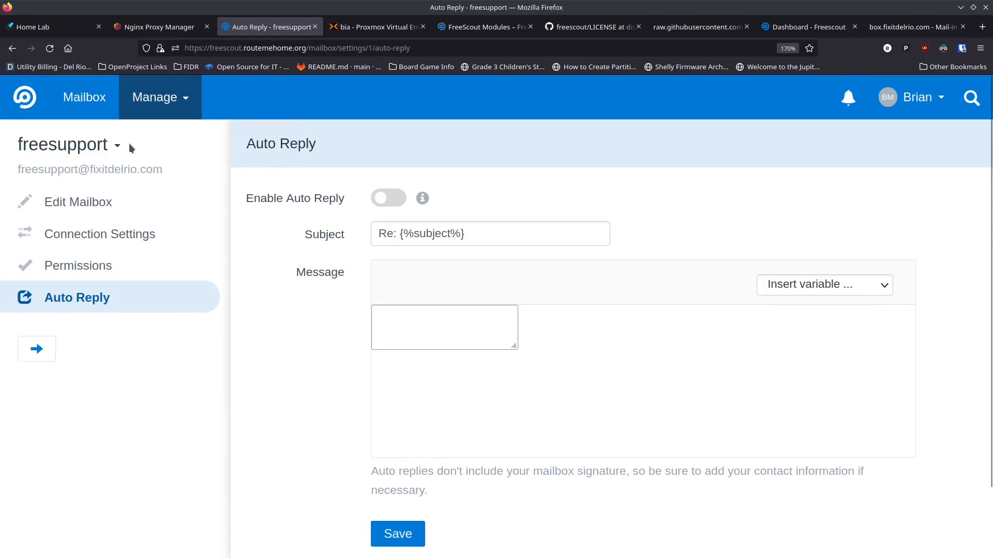
{"action": "left_click", "coordinate": [93, 102]}
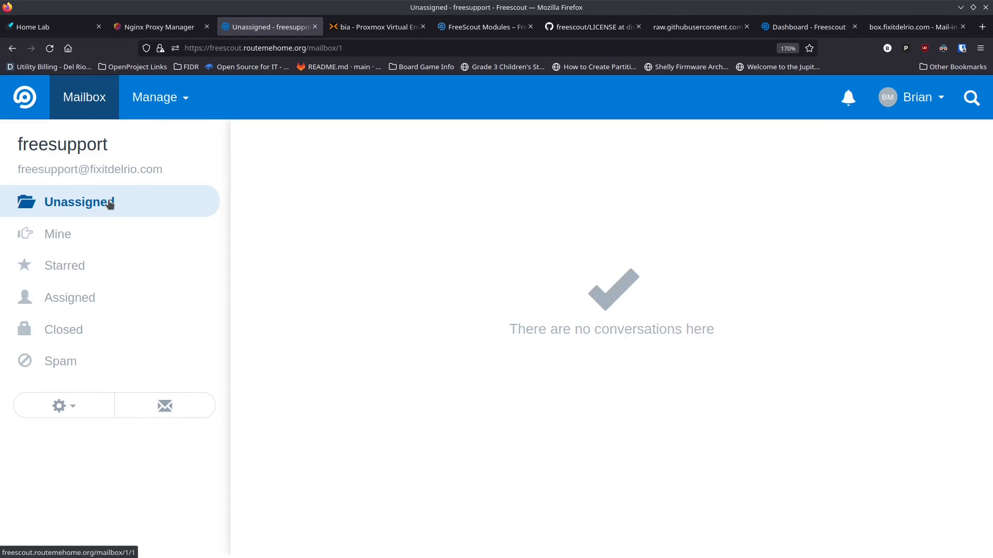
{"action": "left_click", "coordinate": [110, 204]}
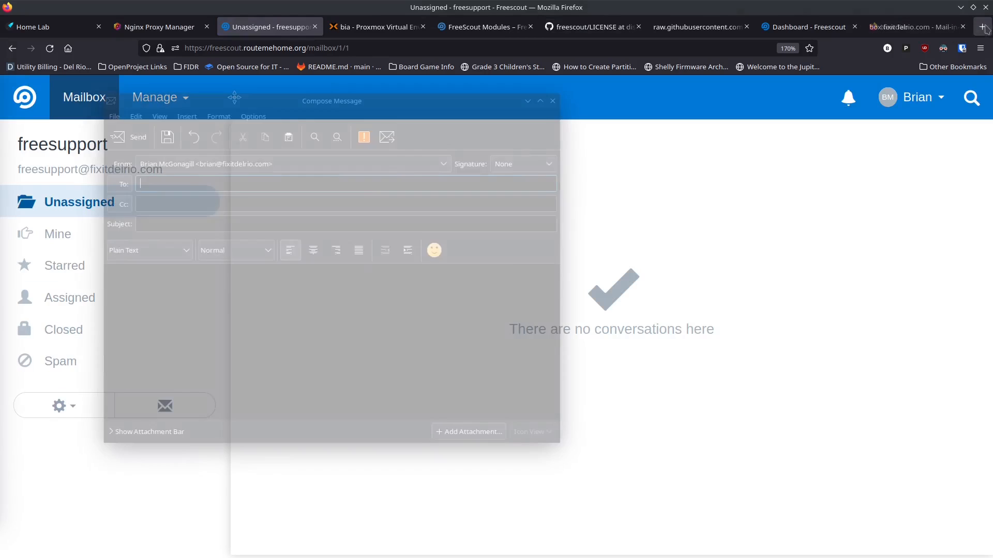
- Address a new email in Evolution's message composer to the freesupport mailbox
{"action": "left_click_drag", "start_coordinate": [235, 97], "coordinate": [401, 161]}
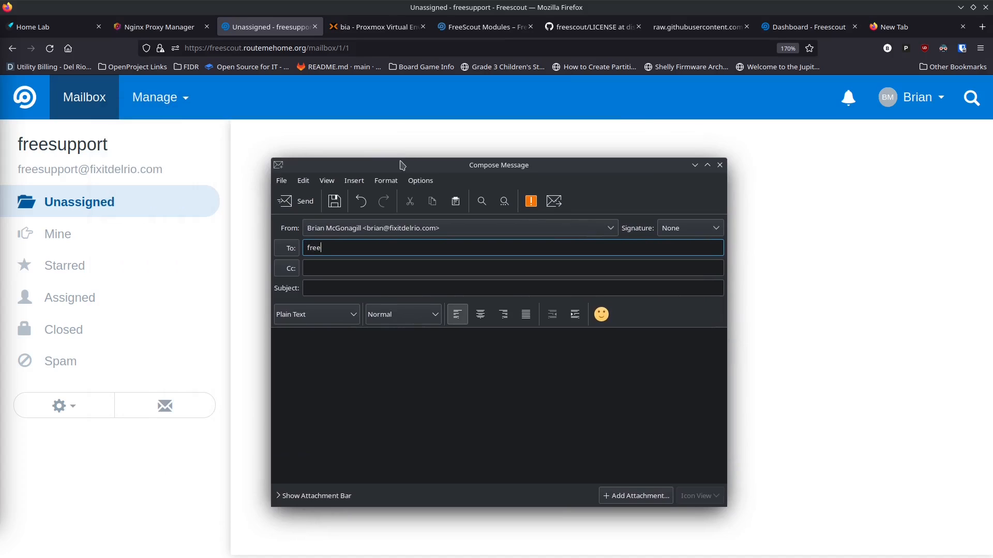
{"action": "key", "text": "Tab"}
{"action": "key", "text": "Tab"}
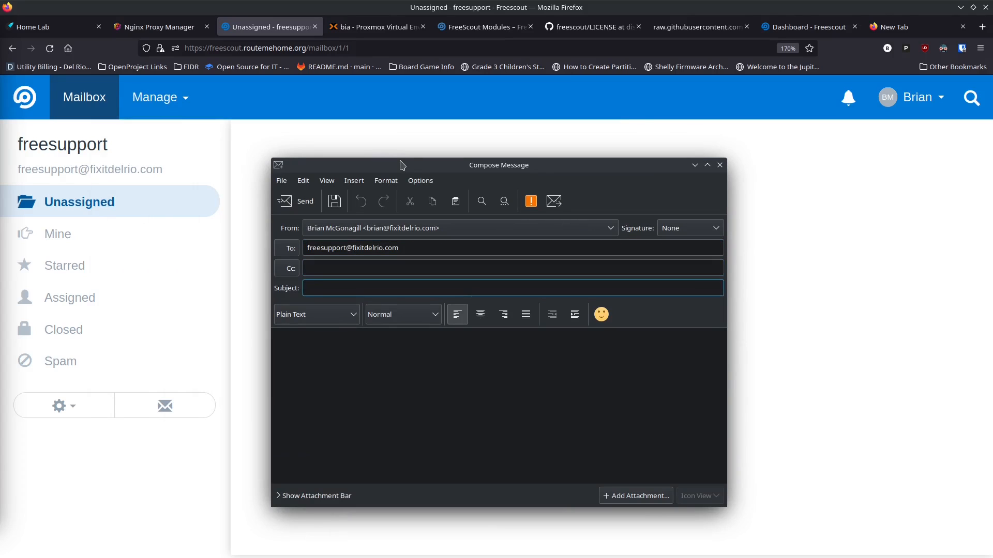
- Give the email the subject "Help with my desktop - can't find the windows button."
{"action": "type", "text": "Help with my desktop - can't"}
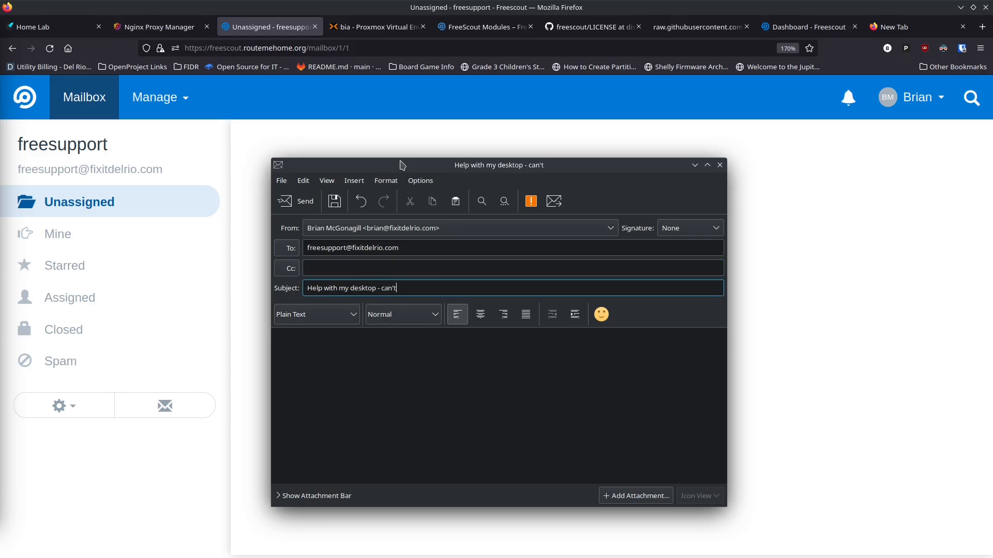
{"action": "type", "text": " find the w"}
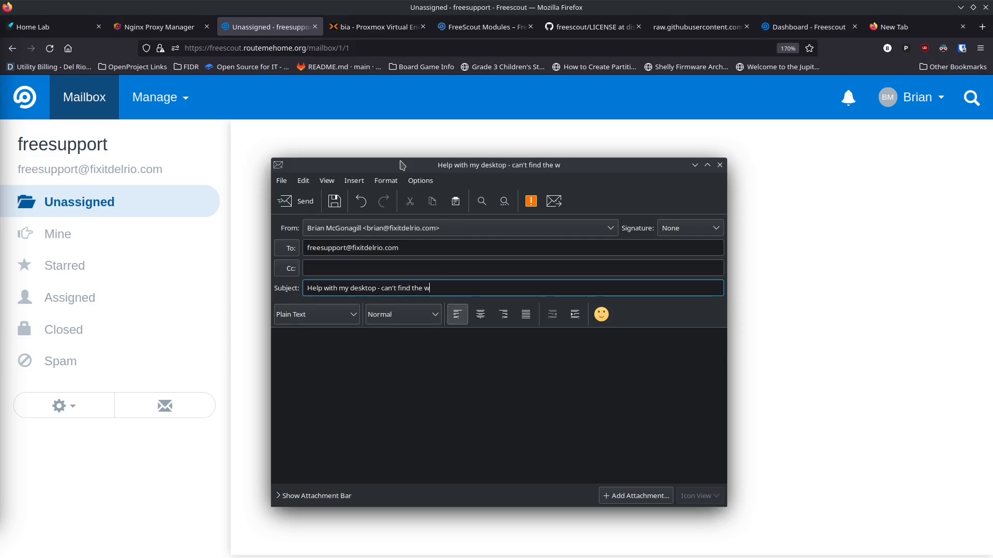
{"action": "type", "text": "indows button."}
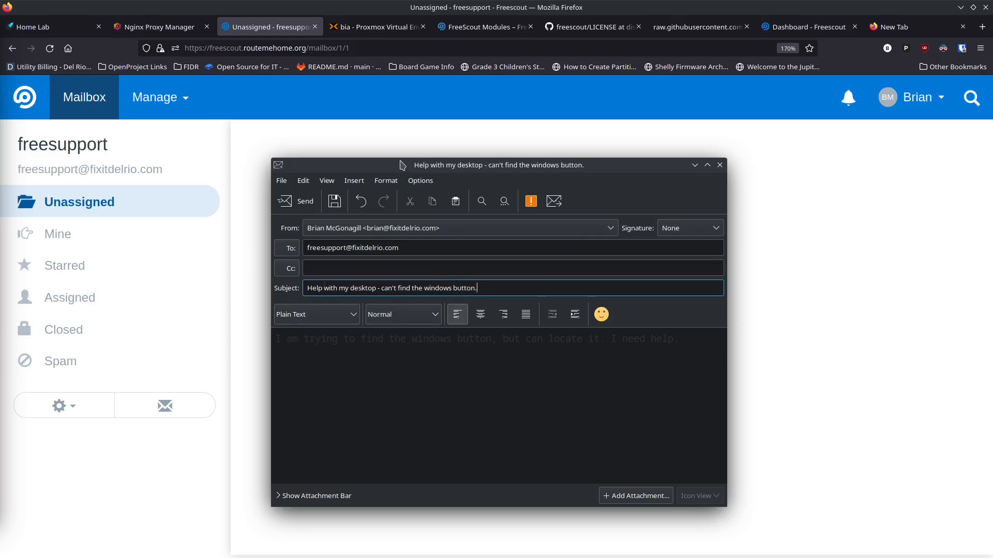
- Write "I am trying to find the windows button, but can locate it. I need help." as the message body and send the email
{"action": "key", "text": "Tab"}
{"action": "type", "text": "I am trying to find the windows button, but can locate it. I need help."}
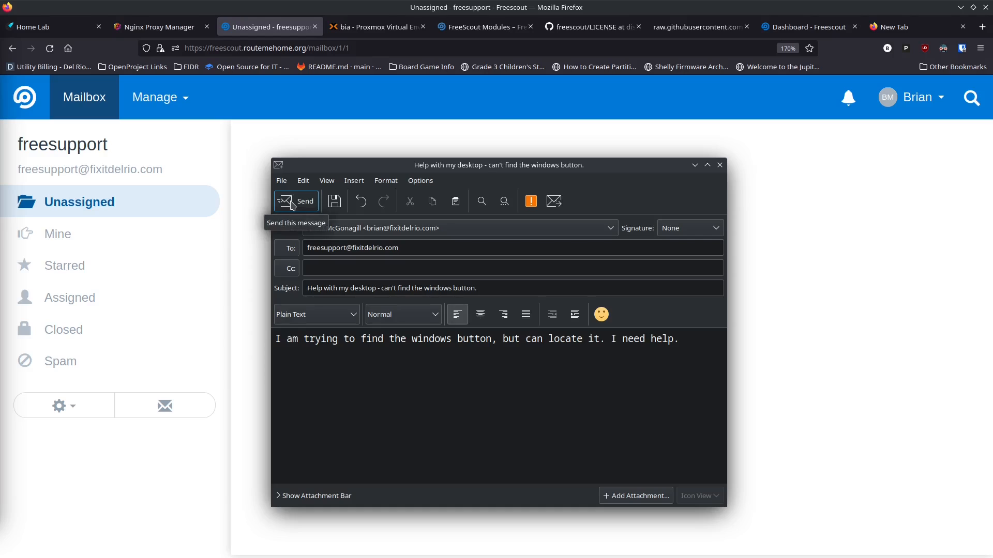
{"action": "left_click", "coordinate": [293, 205]}
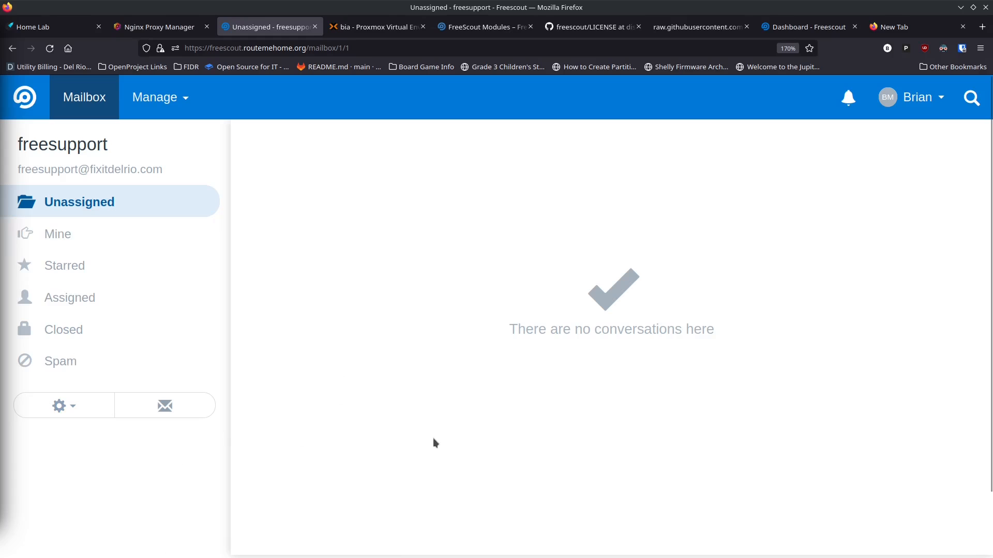
- Switch to the box.fixitdelrio.com webmail window and check the freesupport inbox for the "Help with my desktop" message
{"action": "key", "text": "alt+Tab"}
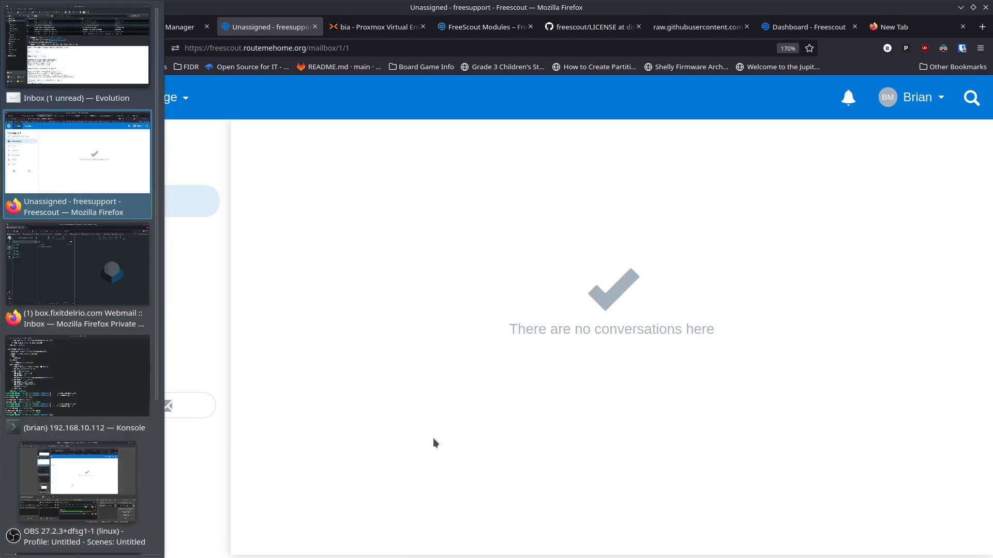
{"action": "key", "text": "alt+Tab"}
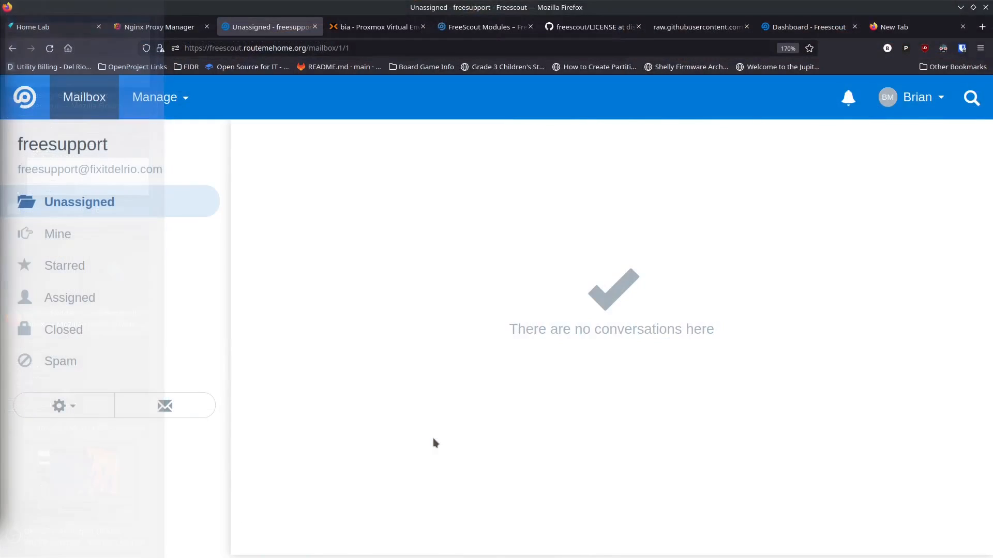
{"action": "key", "text": "alt+Tab"}
{"action": "left_click", "coordinate": [360, 210]}
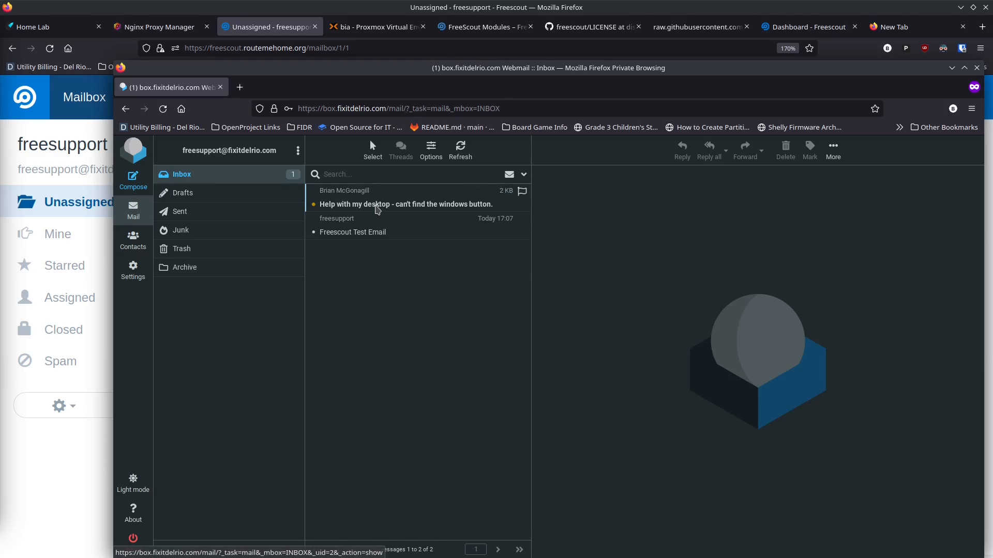
- Switch to FreeScout and draft a conversation to the customer's email, subject "You recent phone request", saying the request is being worked on and contact will follow
{"action": "left_click", "coordinate": [70, 459]}
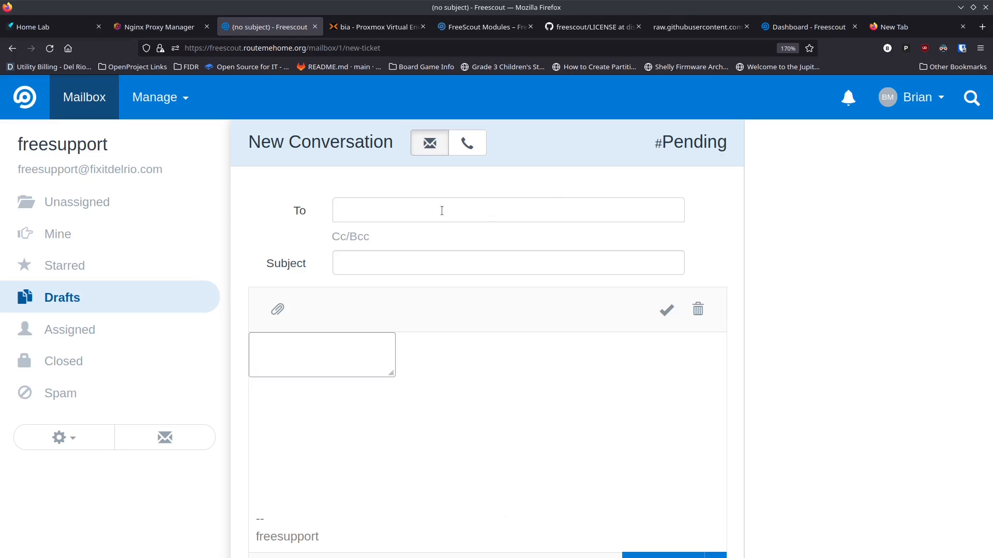
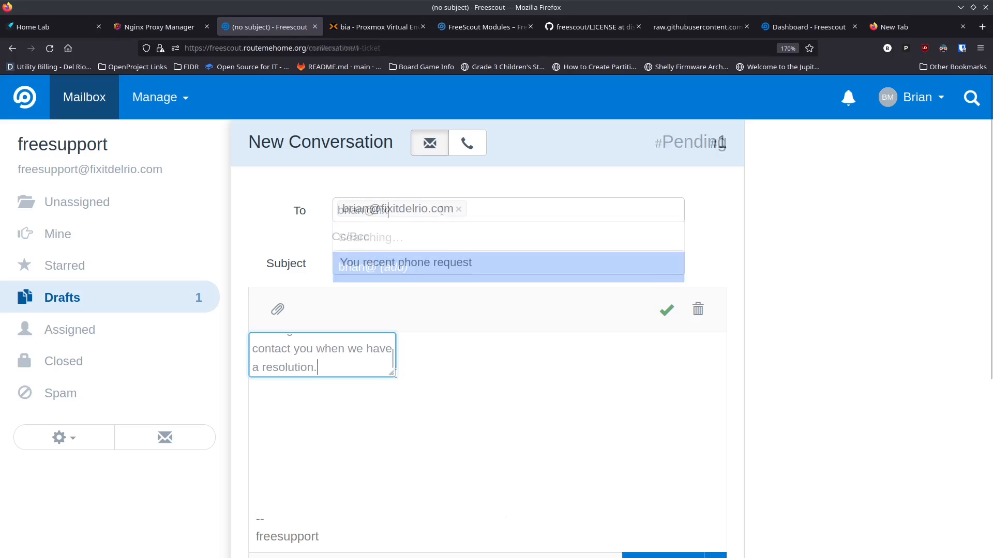
{"action": "left_click", "coordinate": [415, 374]}
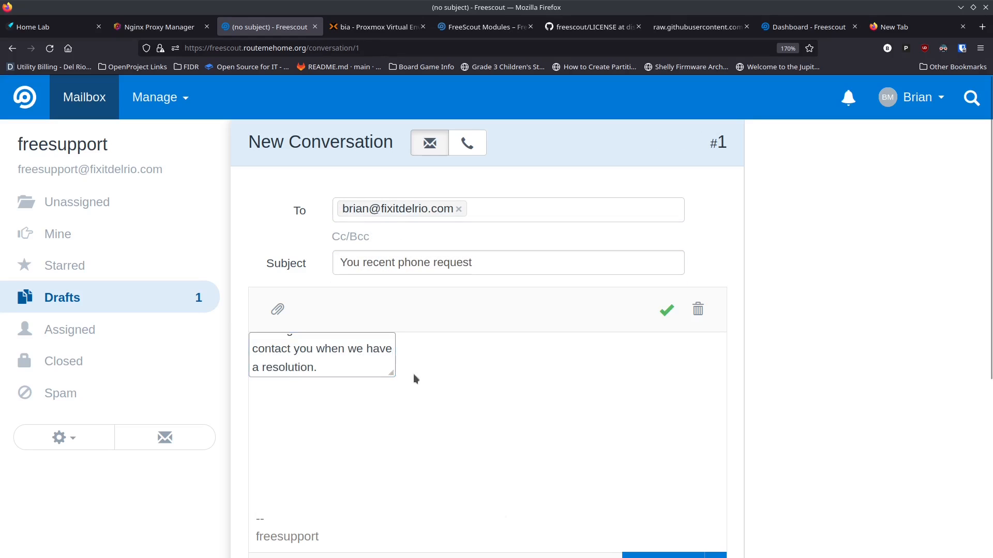
- Enlarge the small message box of the new conversation and try to send it
{"action": "left_click_drag", "start_coordinate": [389, 371], "coordinate": [686, 494]}
{"action": "scroll", "coordinate": [551, 422], "scroll_direction": "down", "scroll_amount": 5}
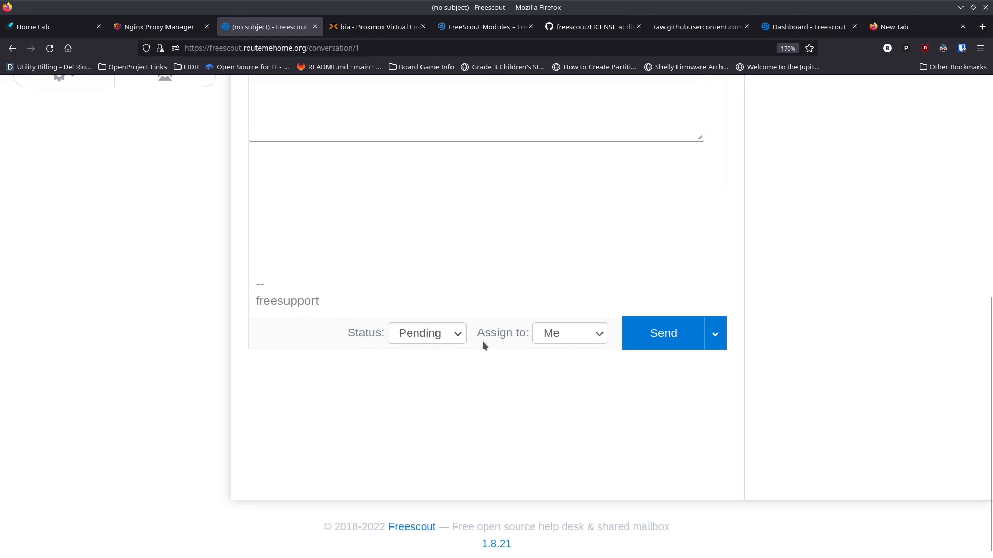
{"action": "left_click", "coordinate": [641, 336]}
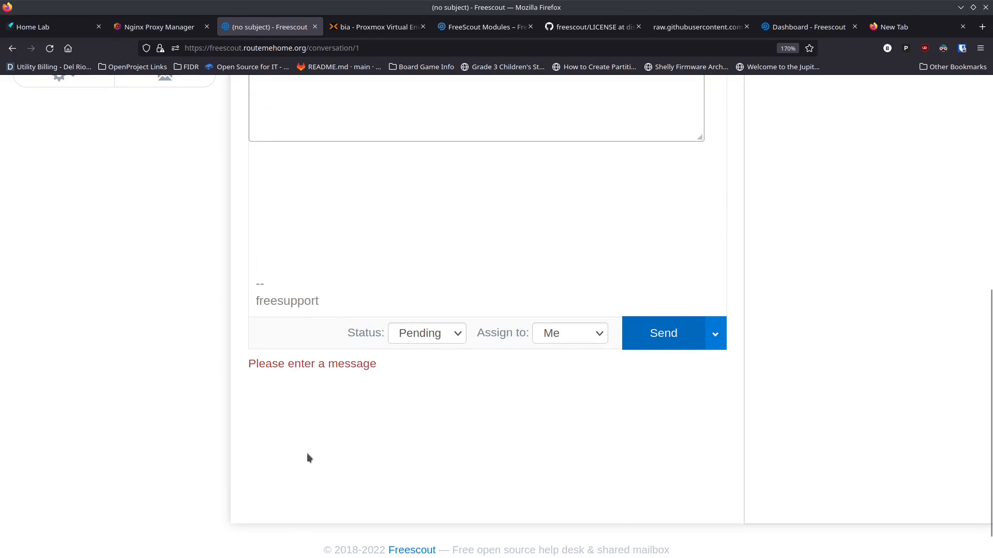
- Move the message text from the resizable box into the reply editor above the signature and send the conversation
{"action": "scroll", "coordinate": [309, 452], "scroll_direction": "up", "scroll_amount": 6}
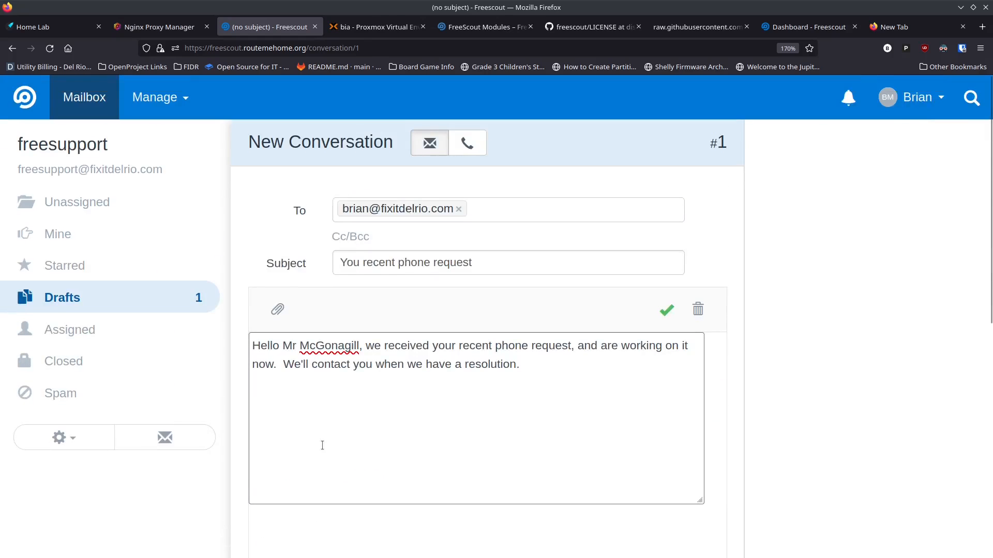
{"action": "scroll", "coordinate": [329, 441], "scroll_direction": "down", "scroll_amount": 2}
{"action": "left_click_drag", "start_coordinate": [558, 246], "coordinate": [207, 210]}
{"action": "key", "text": "ctrl+x"}
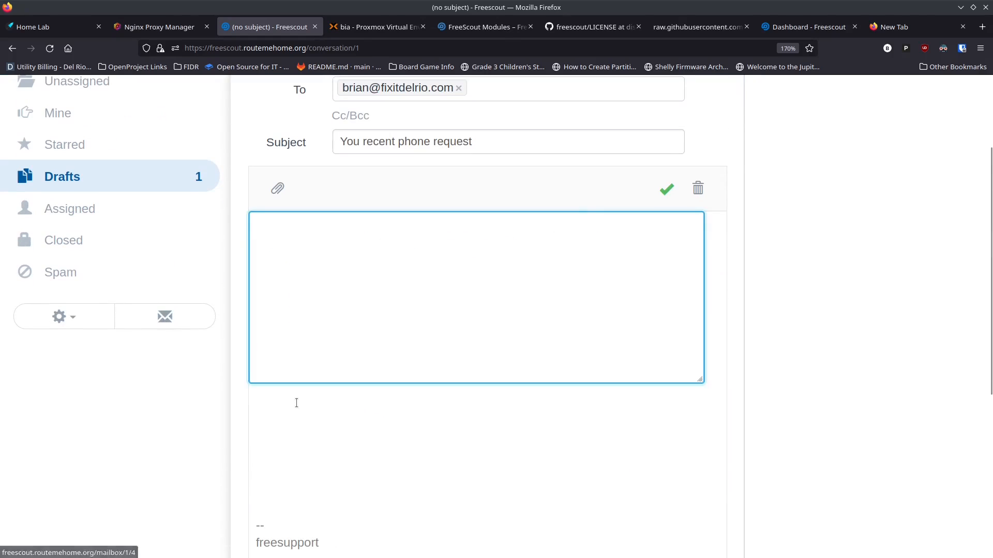
{"action": "left_click", "coordinate": [303, 404]}
{"action": "key", "text": "ctrl+v"}
{"action": "scroll", "coordinate": [398, 486], "scroll_direction": "down", "scroll_amount": 2}
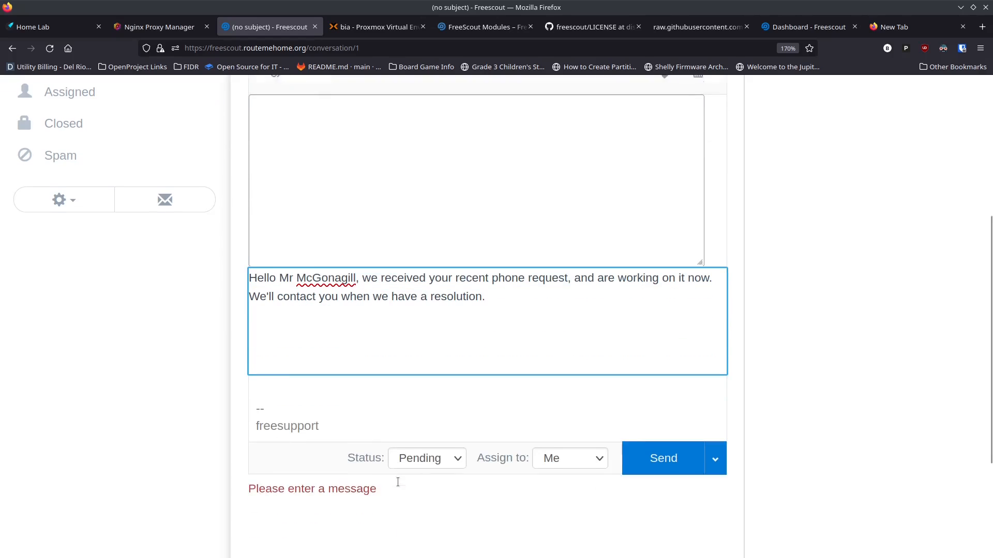
{"action": "left_click", "coordinate": [667, 454]}
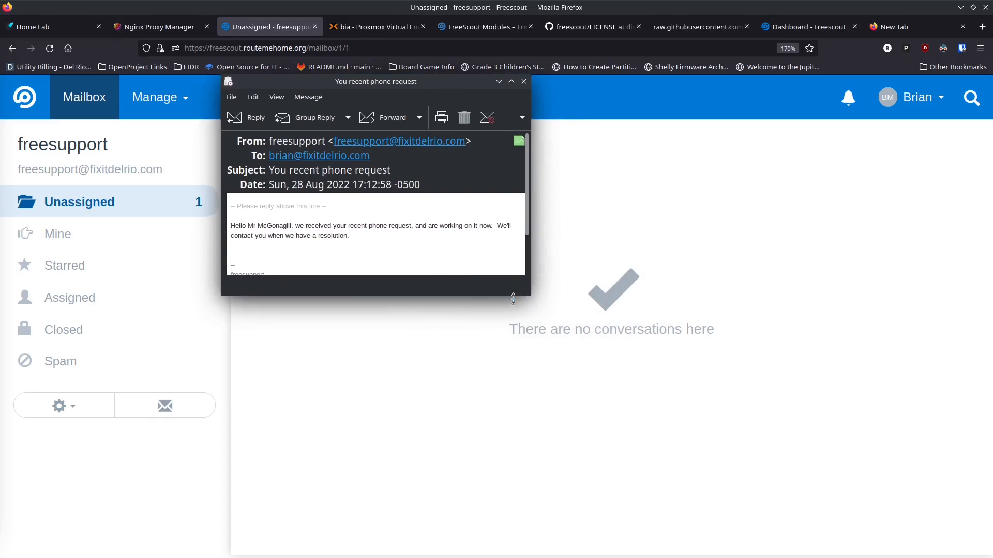
- In Evolution, reply to the "You recent phone request" email with "Thank you for the fast action.", send it and close the message window
{"action": "left_click_drag", "start_coordinate": [531, 295], "coordinate": [852, 451]}
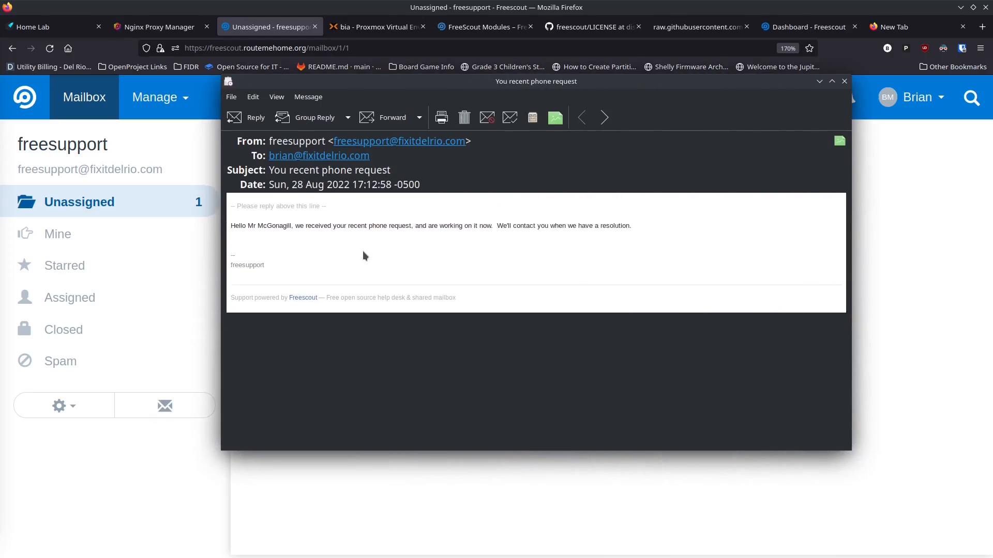
{"action": "scroll", "coordinate": [363, 255], "scroll_direction": "up", "scroll_amount": 5}
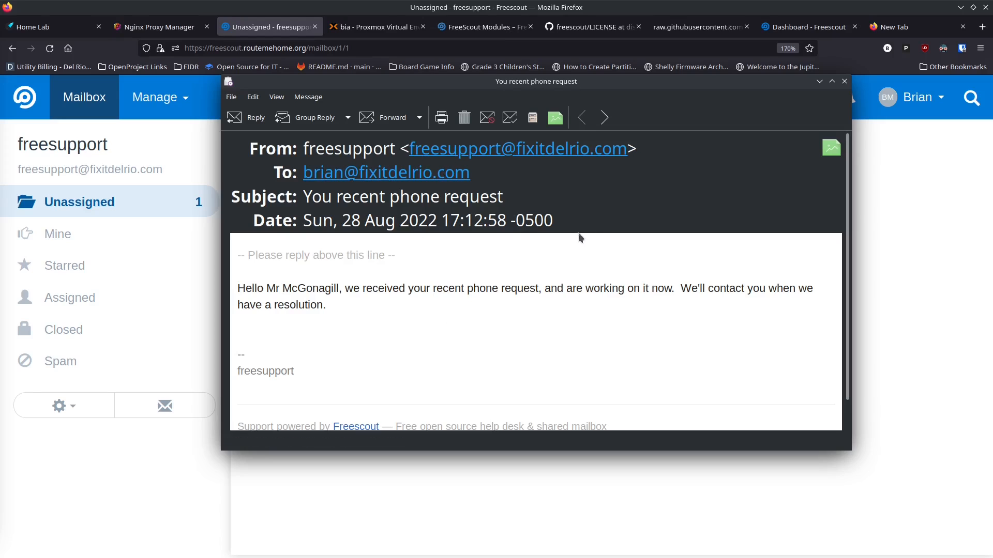
{"action": "left_click", "coordinate": [258, 126]}
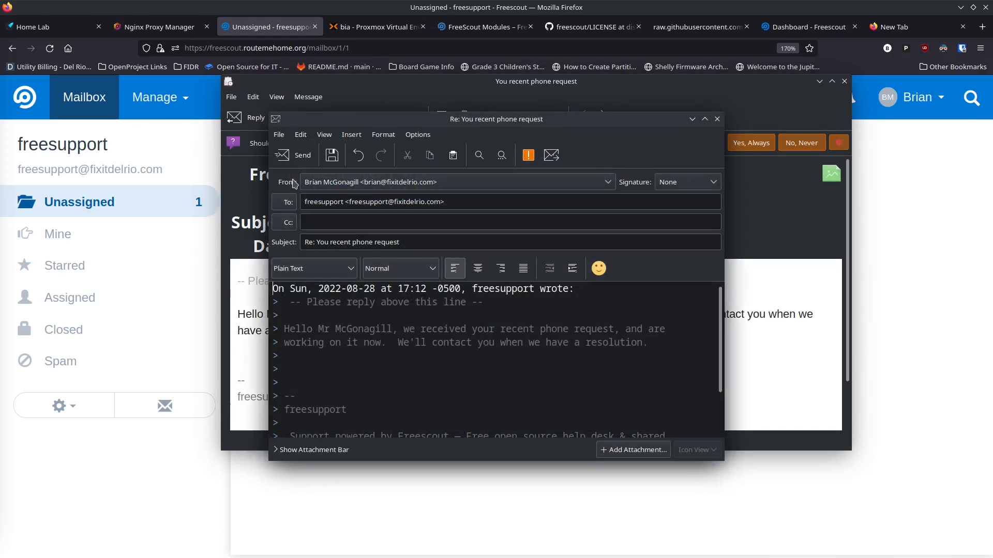
{"action": "type", "text": "Thank you for the fast action."}
{"action": "key", "text": "Return"}
{"action": "key", "text": "Return"}
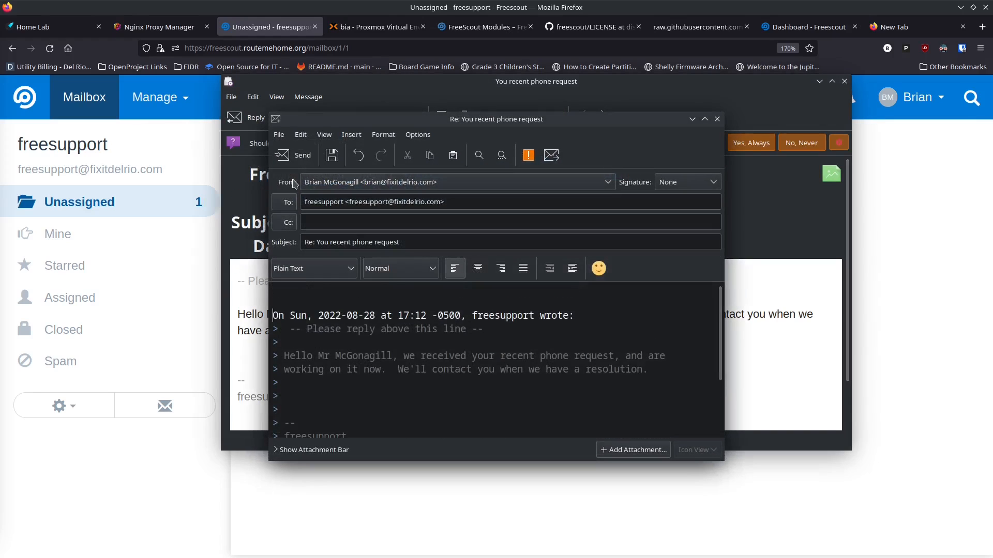
{"action": "left_click", "coordinate": [287, 161]}
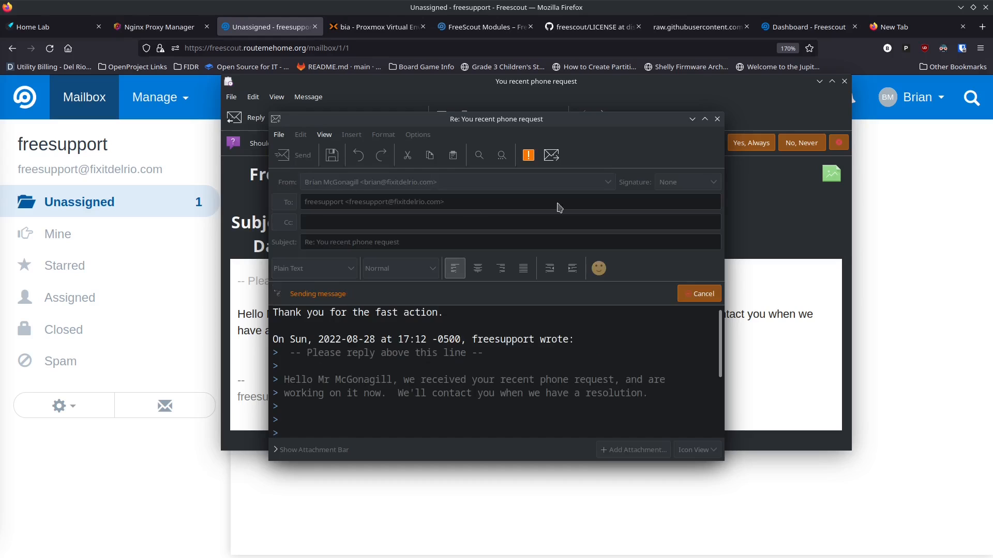
{"action": "left_click_drag", "start_coordinate": [676, 83], "coordinate": [639, 87]}
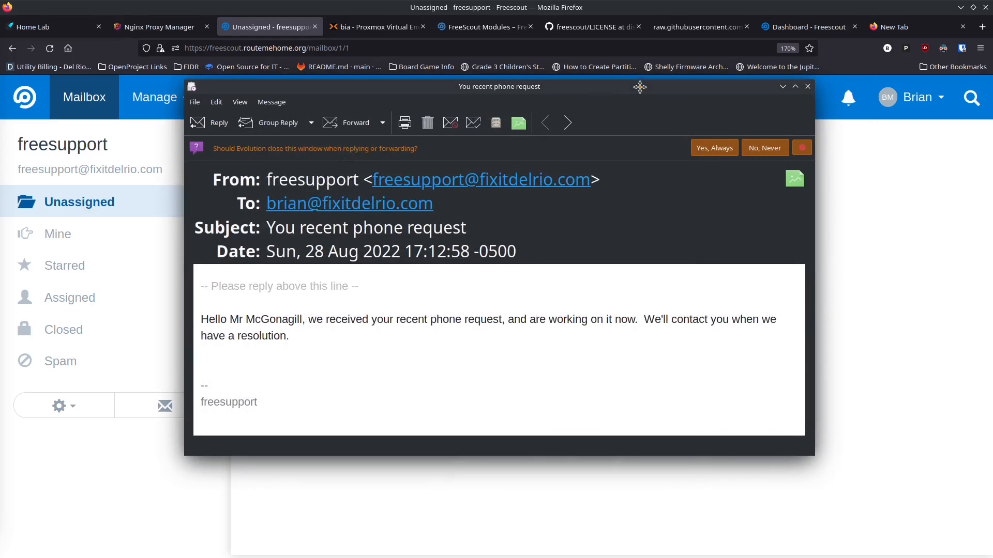
{"action": "left_click", "coordinate": [808, 87]}
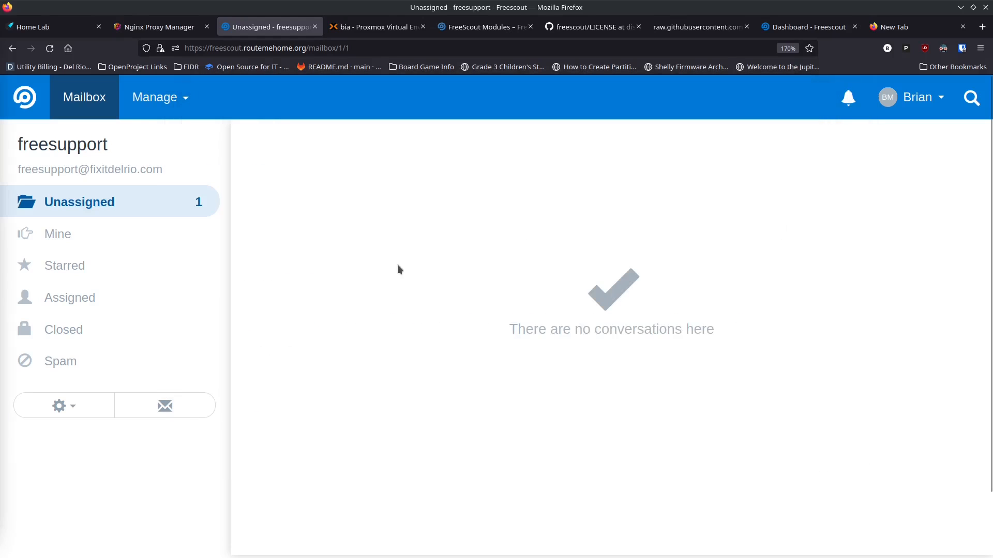
- Open the unassigned "Help with my desktop - can't find the windows button." conversation in FreeScout and review its additional actions
{"action": "left_click", "coordinate": [97, 209]}
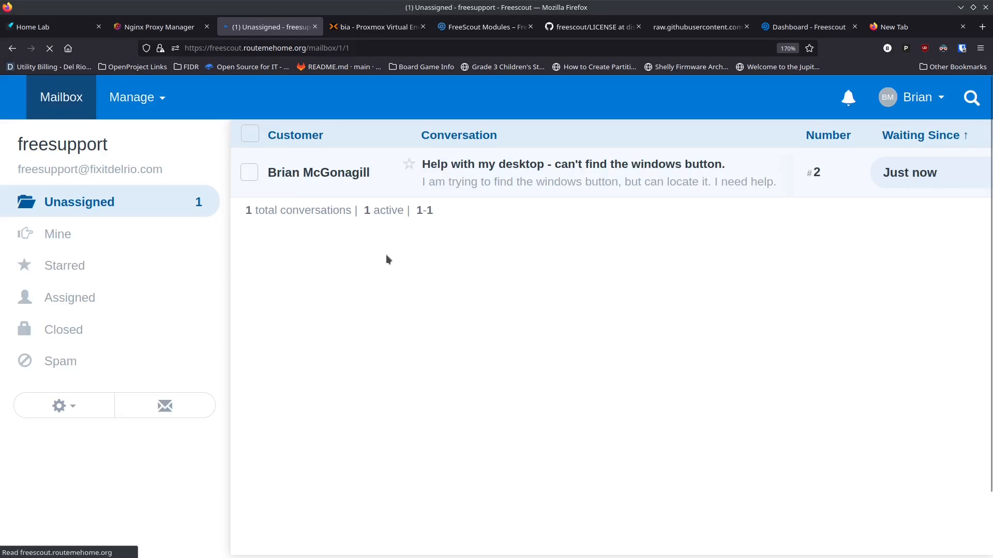
{"action": "left_click", "coordinate": [497, 166]}
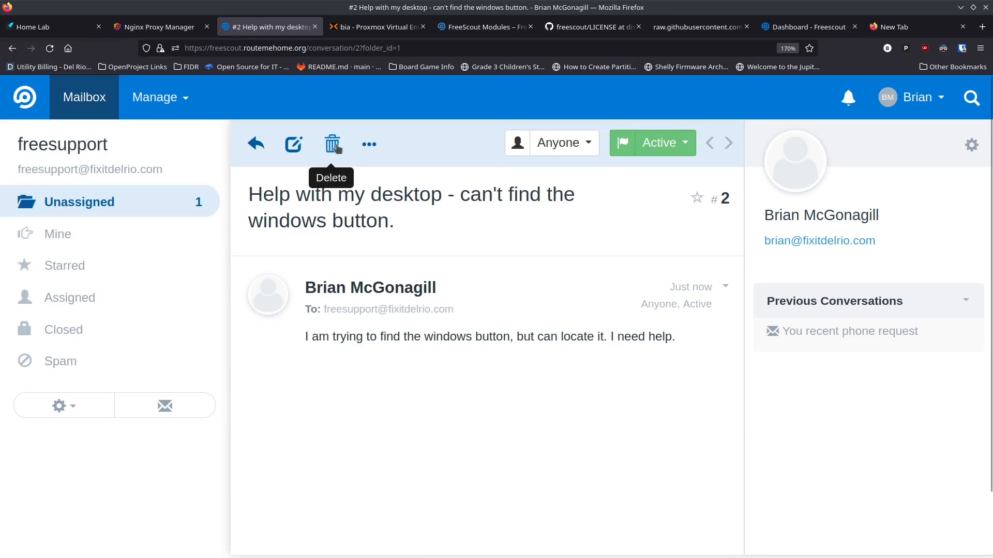
{"action": "left_click", "coordinate": [368, 147]}
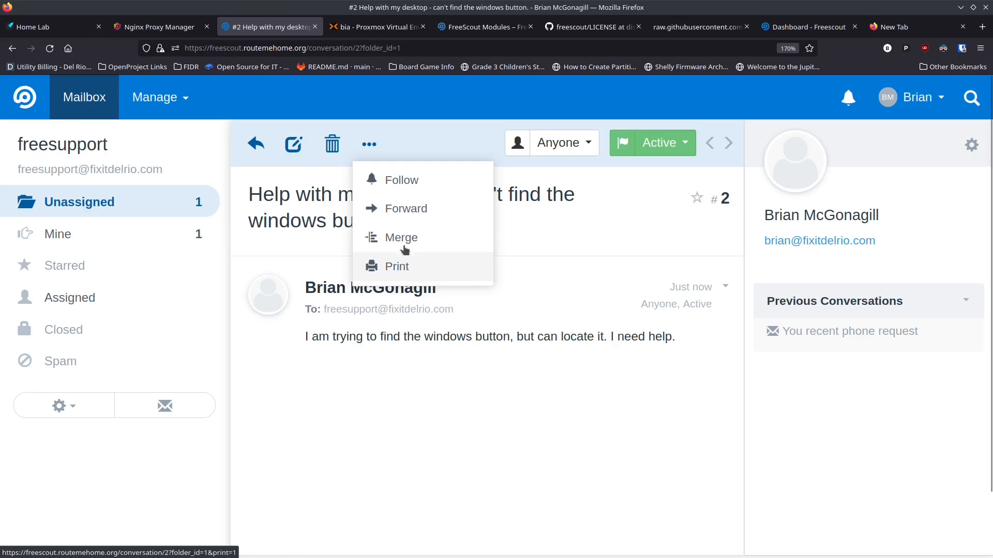
{"action": "left_click", "coordinate": [292, 126]}
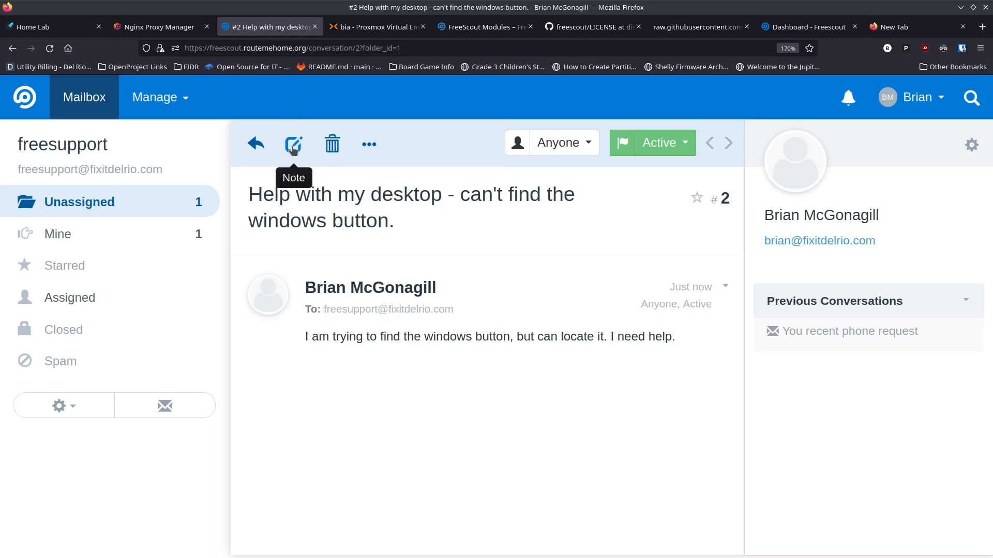
- Add the note "This is an internal note - not sent to the client." to the "Help with my desktop" conversation
{"action": "left_click", "coordinate": [293, 146]}
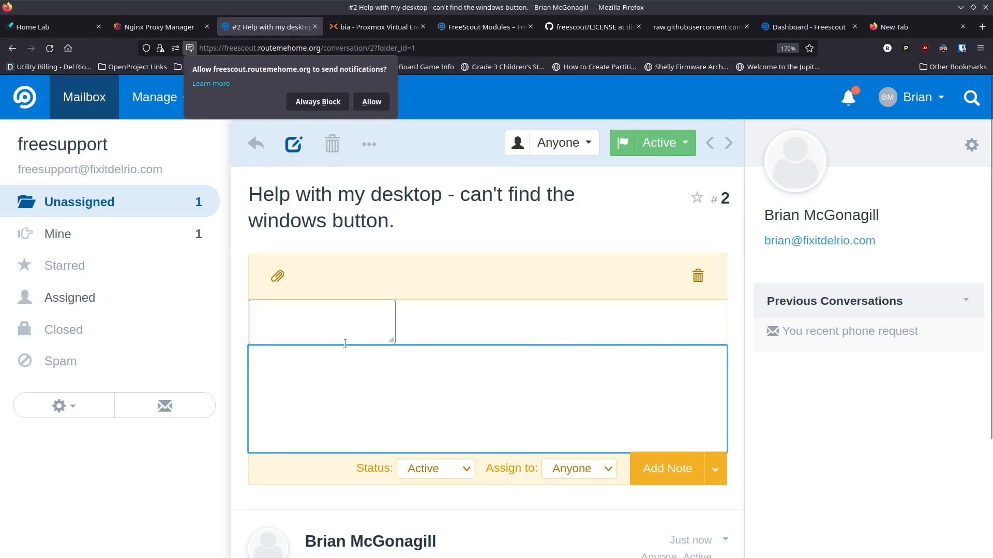
{"action": "type", "text": "This is an i"}
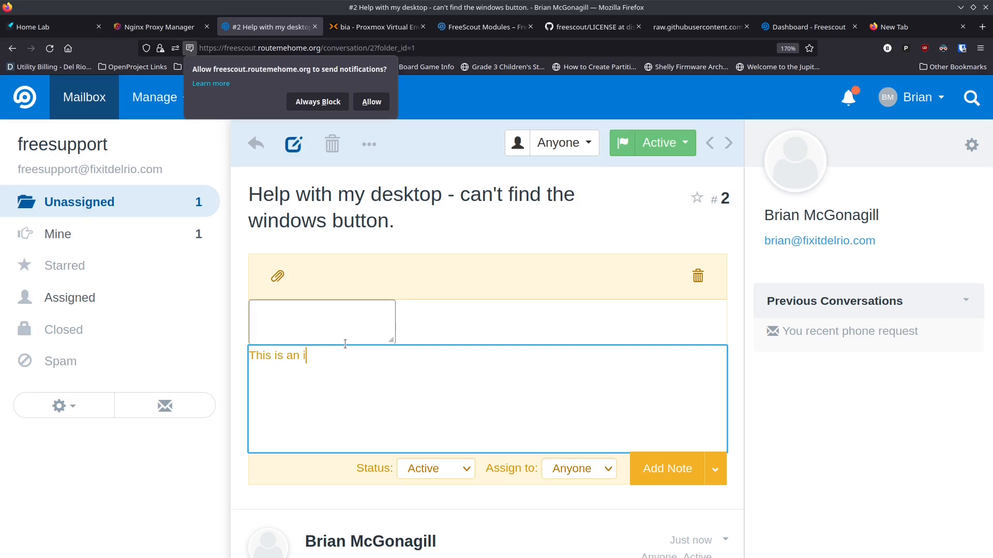
{"action": "type", "text": "nternal note - not sent to the c"}
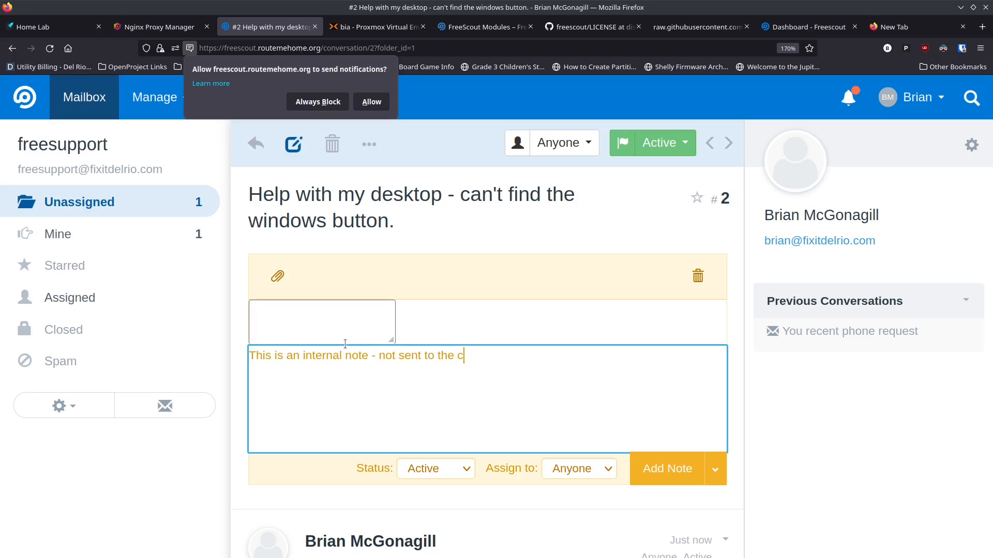
{"action": "type", "text": "lient."}
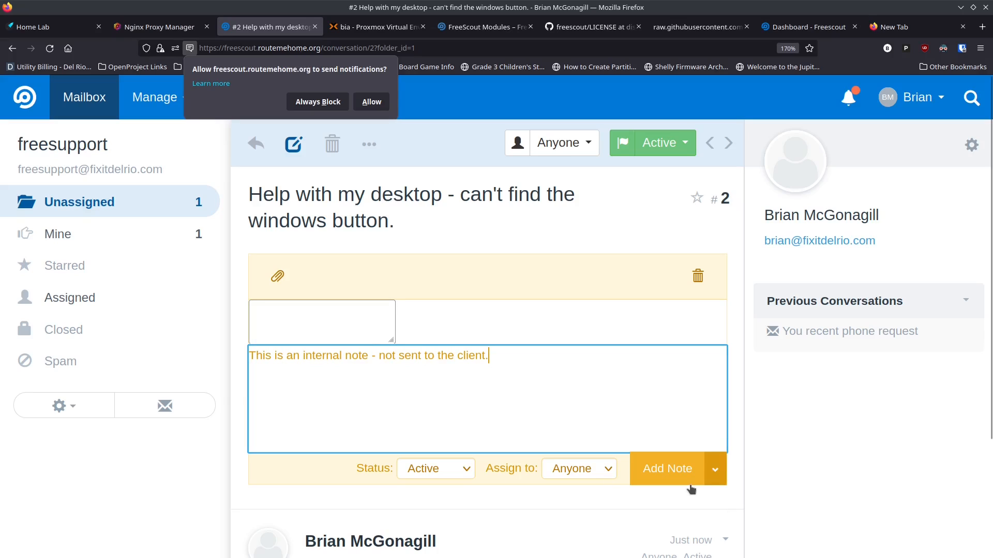
{"action": "left_click", "coordinate": [672, 477]}
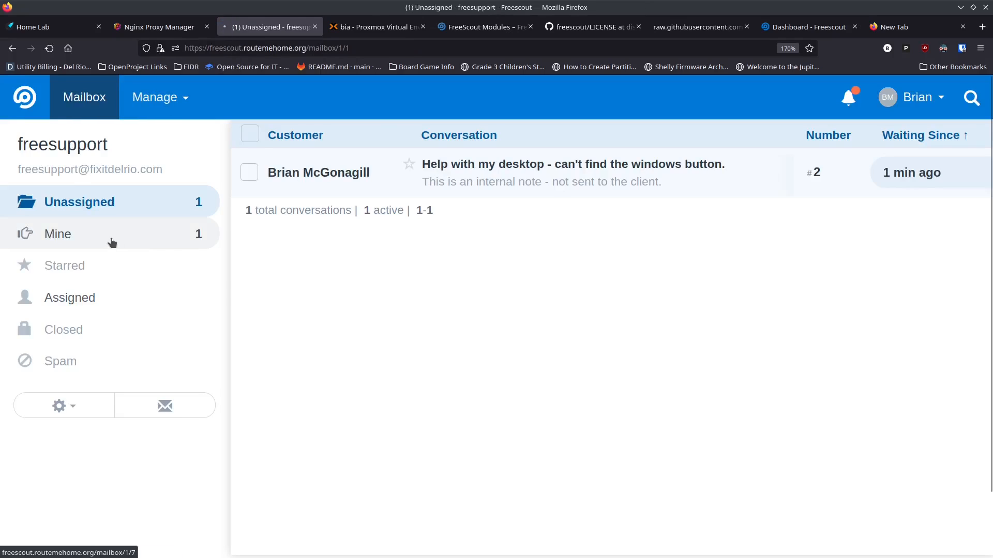
- Check the Mine folder, and review the status options of the unassigned "Help with my desktop" conversation
{"action": "left_click", "coordinate": [99, 242]}
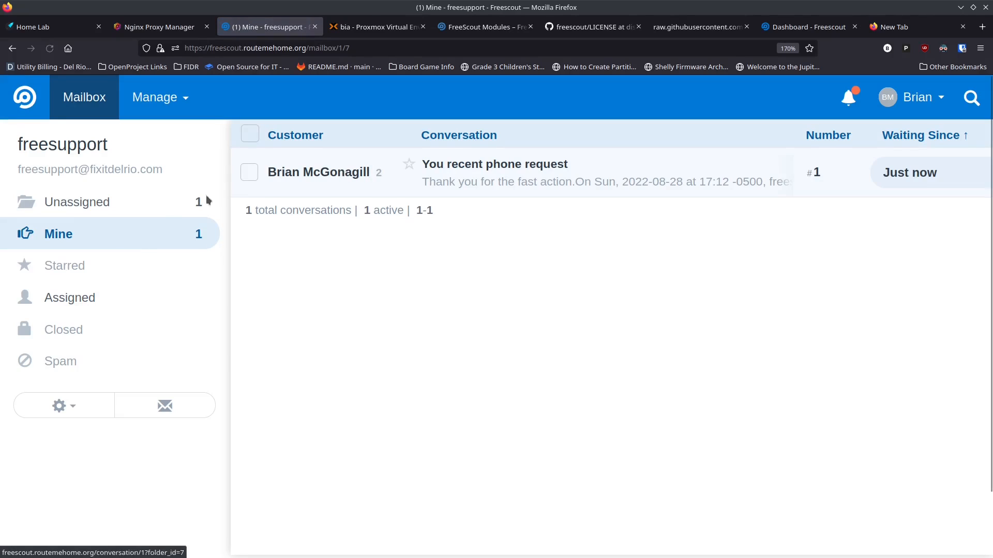
{"action": "left_click", "coordinate": [149, 204]}
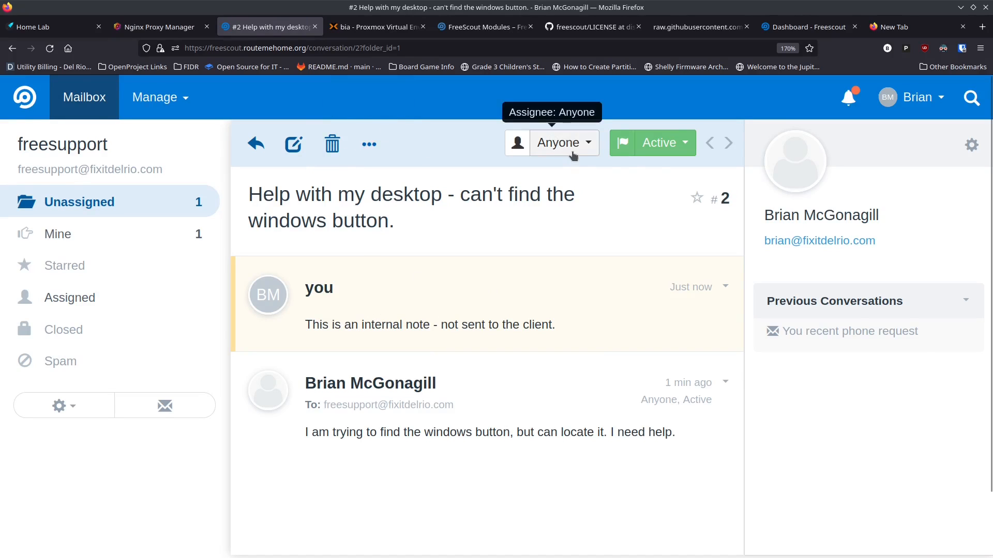
{"action": "left_click", "coordinate": [685, 149]}
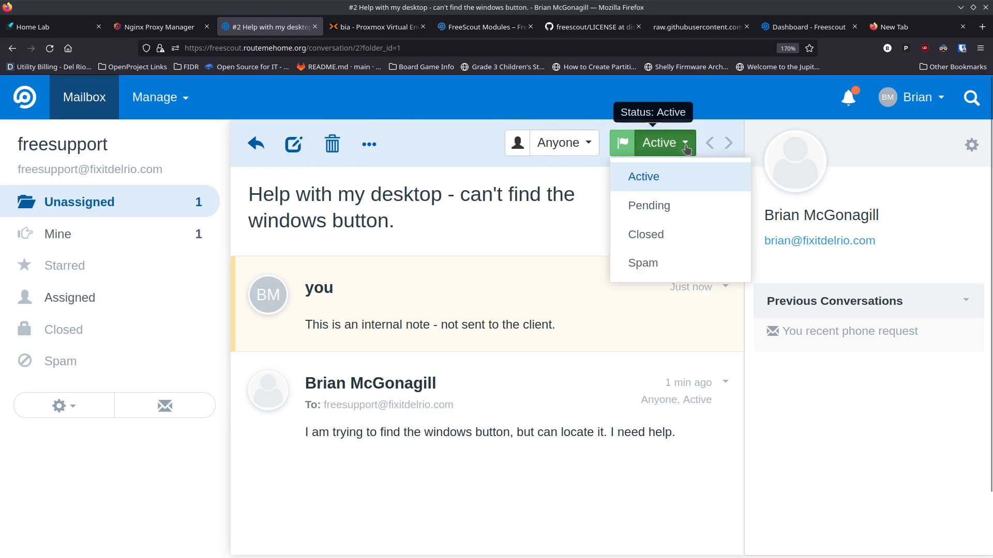
{"action": "left_click", "coordinate": [581, 199]}
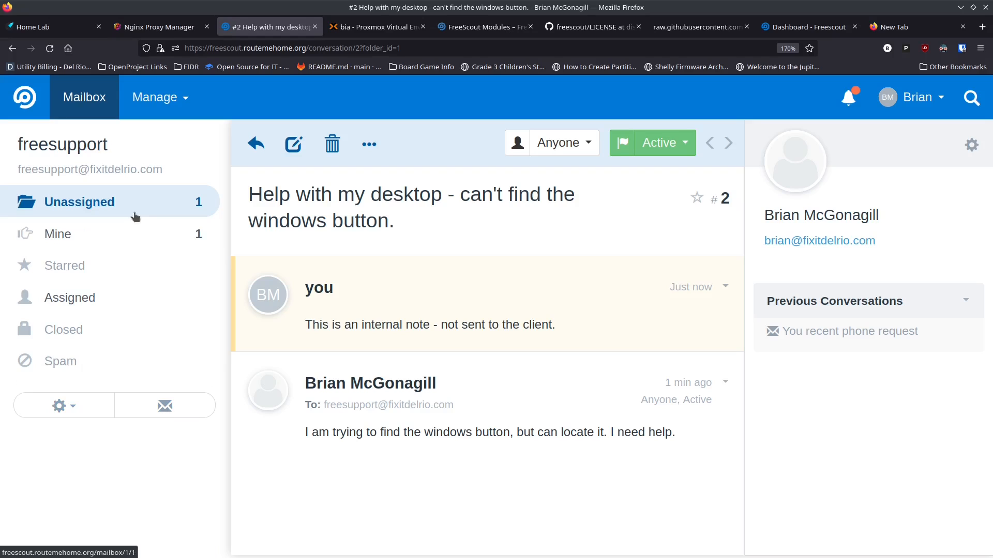
- Assign the unassigned "Help with my desktop" conversation to Me and check for it in the Mine folder
{"action": "left_click", "coordinate": [128, 235]}
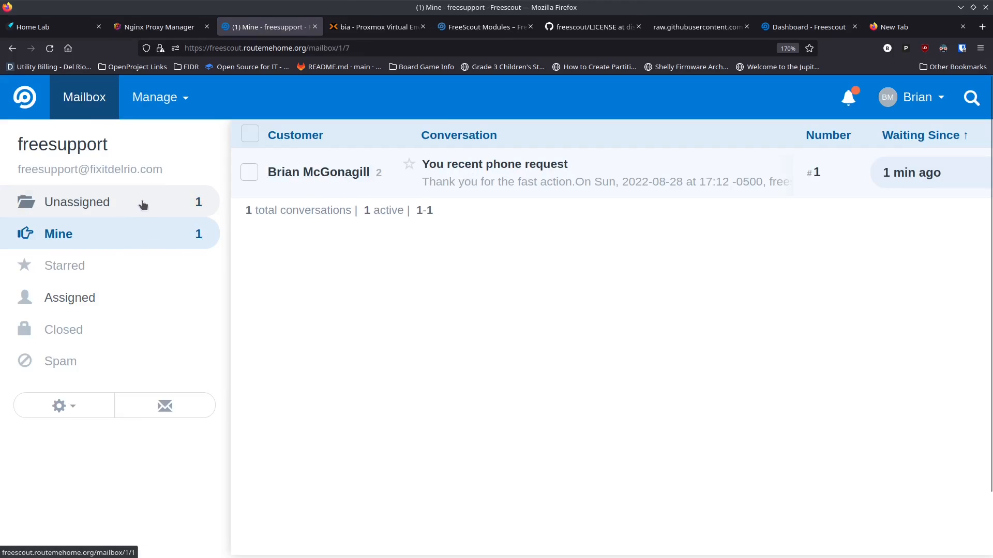
{"action": "left_click", "coordinate": [156, 205]}
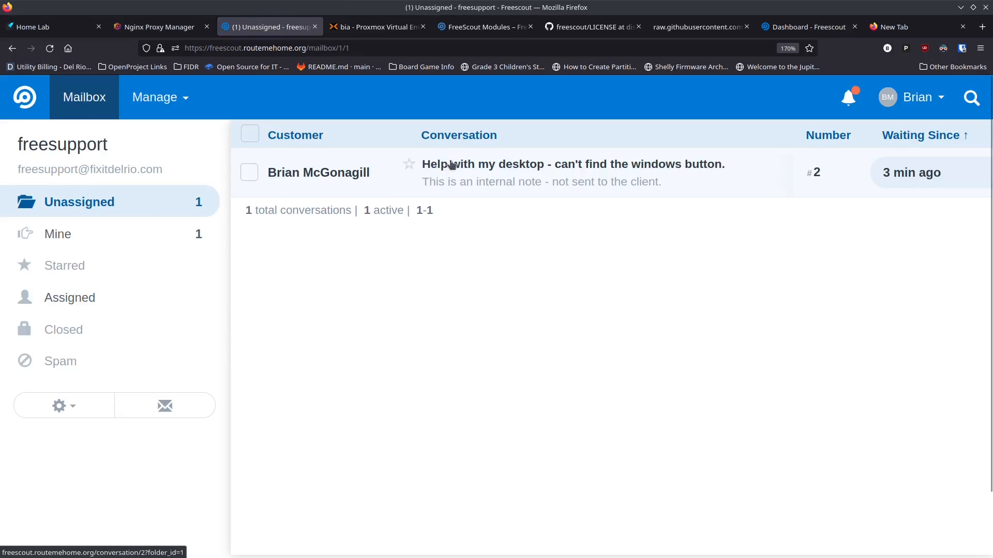
{"action": "left_click", "coordinate": [161, 233]}
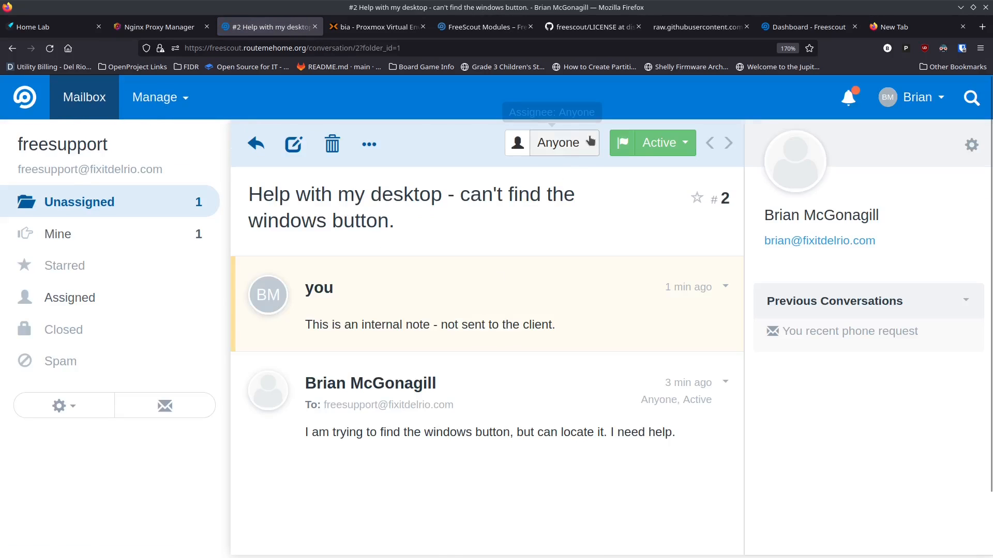
{"action": "left_click", "coordinate": [590, 140]}
{"action": "left_click", "coordinate": [556, 212]}
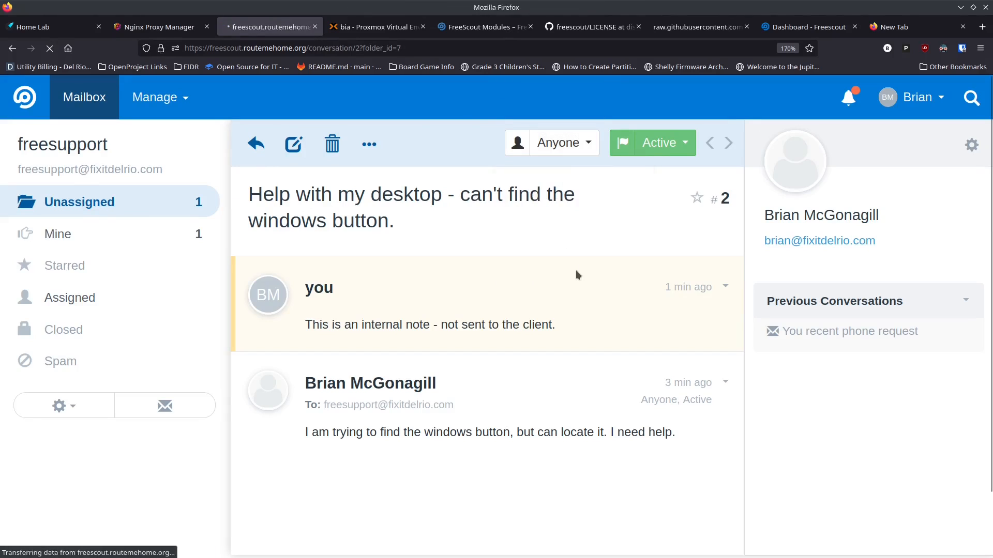
{"action": "left_click", "coordinate": [102, 201]}
{"action": "left_click", "coordinate": [124, 243]}
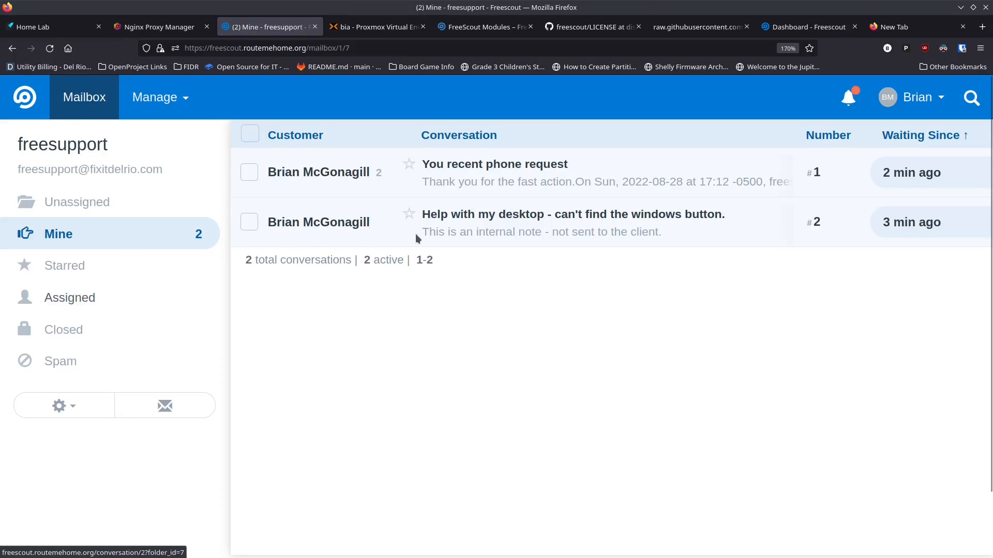
- Read the customer's reply in the "You recent phone request" conversation and return to the Mine folder
{"action": "left_click", "coordinate": [485, 178]}
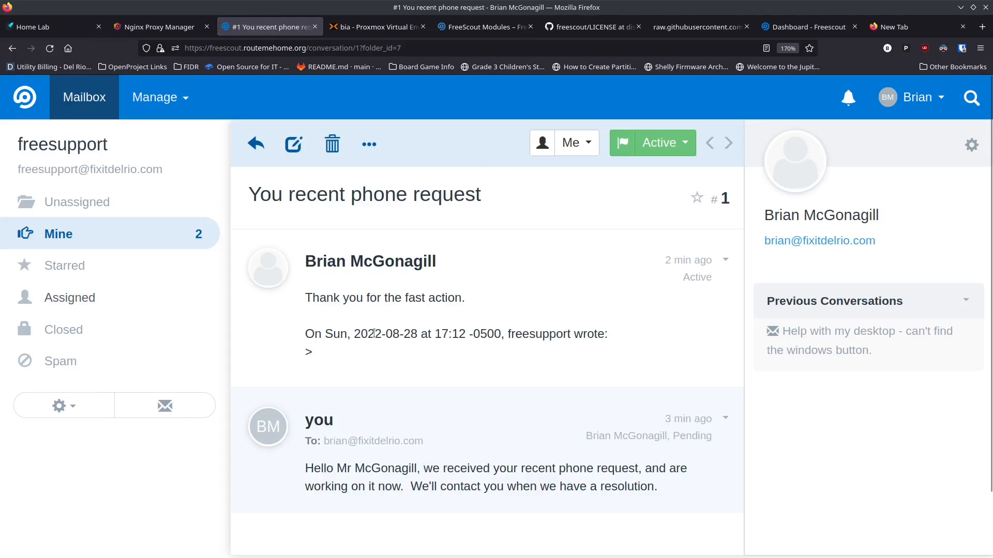
{"action": "left_click", "coordinate": [136, 202]}
{"action": "left_click", "coordinate": [119, 235]}
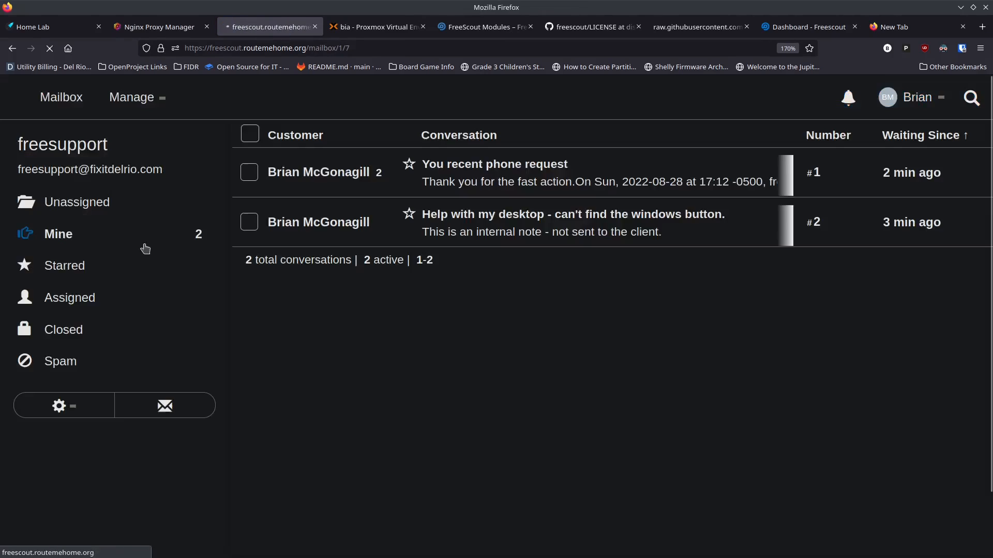